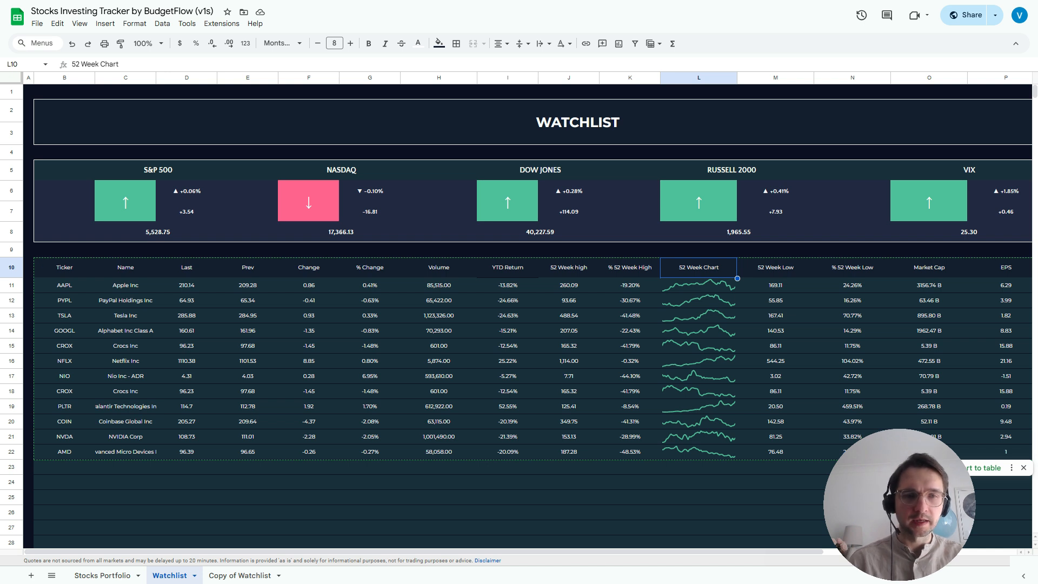
# Review the Watchlist table's column headers from Ticker and Name across to 52 Week Chart
pyautogui.hscroll(1, 527, 316)
pyautogui.hscroll(-1, 527, 316)
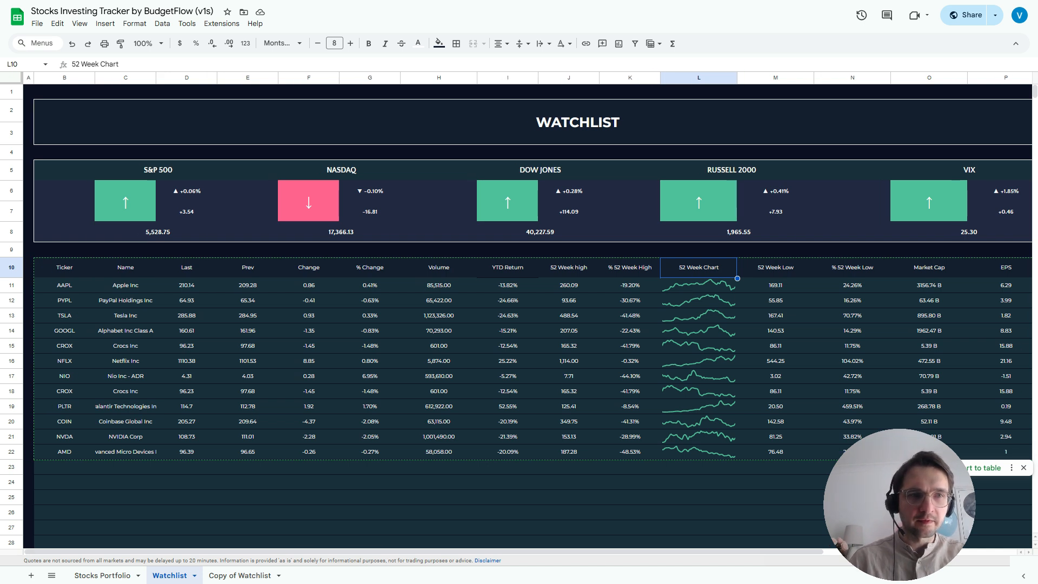
pyautogui.click(126, 268)
pyautogui.press('Right')
pyautogui.press('Right')
pyautogui.press('Right')
pyautogui.press('Right')
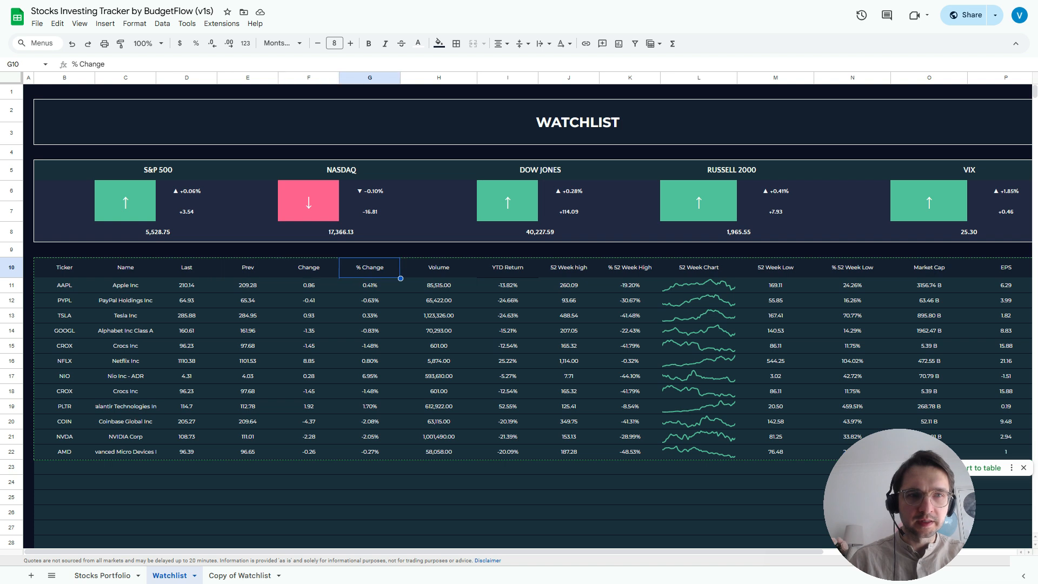
pyautogui.press('Left')
pyautogui.press('Left')
pyautogui.press('Left')
pyautogui.press('Left')
pyautogui.press('Right')
pyautogui.press('Right')
pyautogui.press('Right')
pyautogui.press('Right')
pyautogui.press('Right')
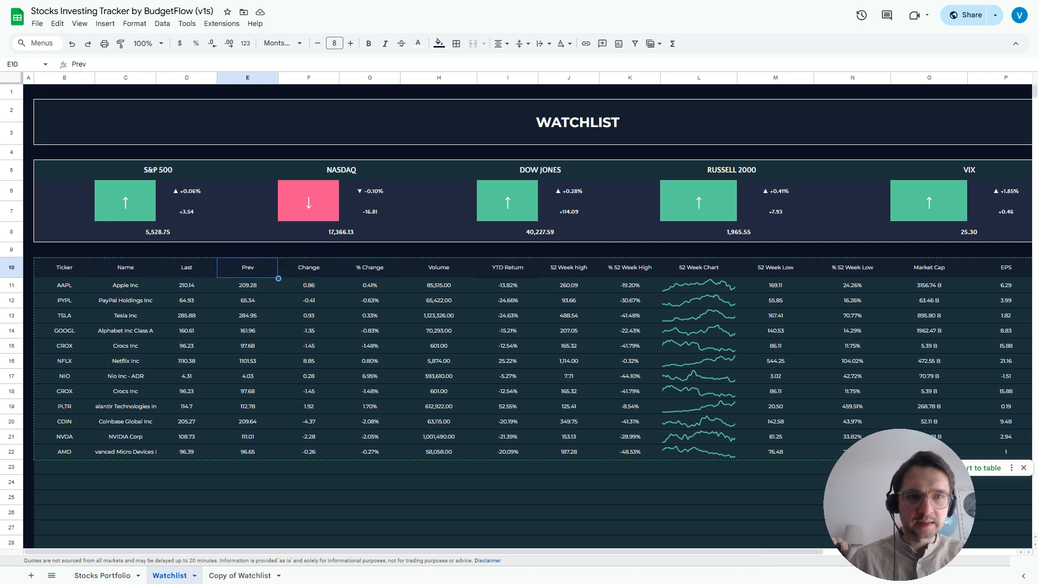
pyautogui.press('Right')
pyautogui.press('Right')
pyautogui.press('Right')
pyautogui.press('Right')
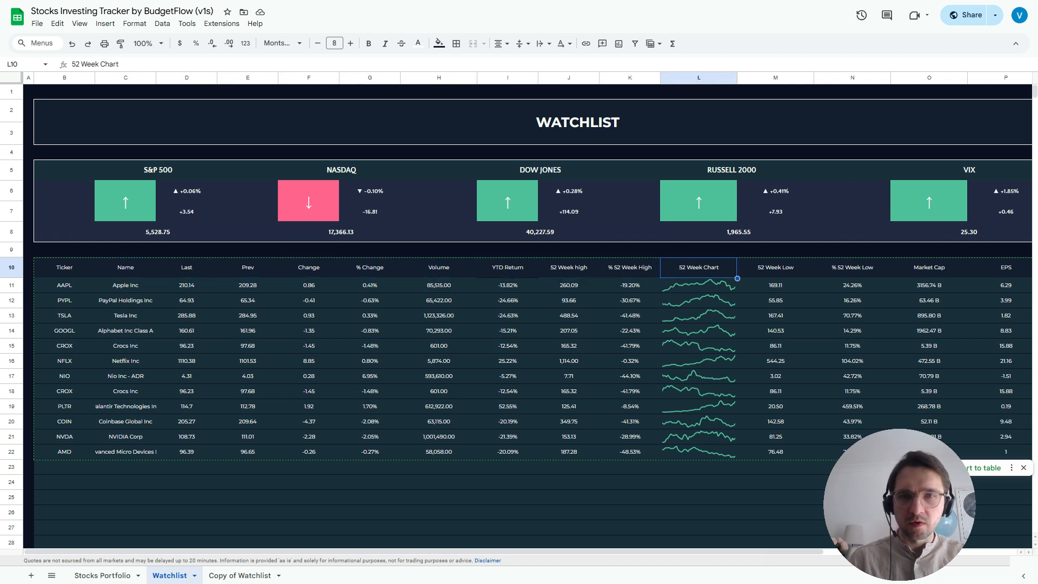
# Review the YTD Return and 52-week high, chart and low column headers of the Watchlist table
pyautogui.press('Left')
pyautogui.press('Left')
pyautogui.press('Left')
pyautogui.press('Right')
pyautogui.press('Right')
pyautogui.press('Right')
pyautogui.press('Right')
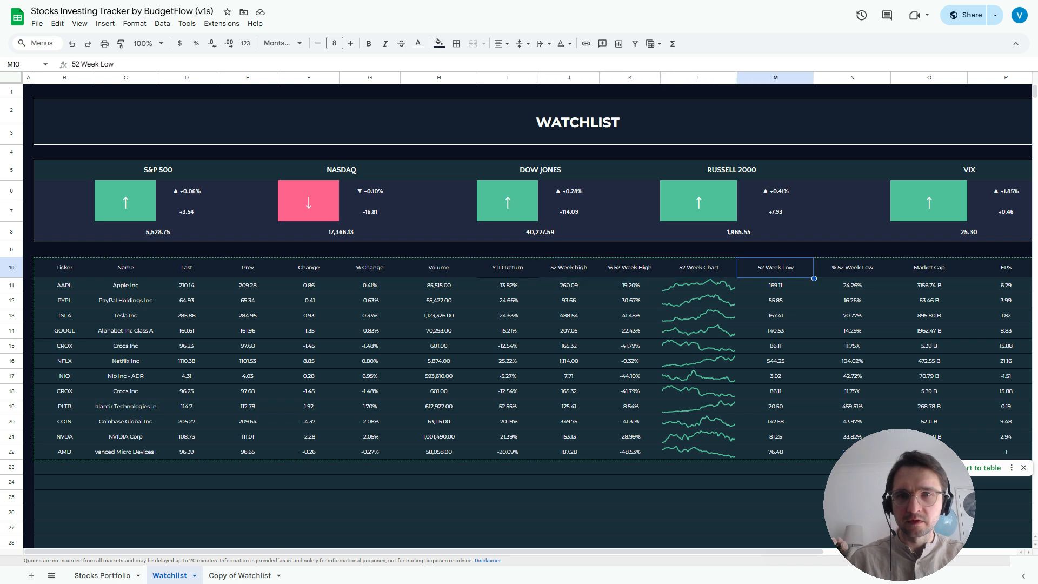
pyautogui.press('Left')
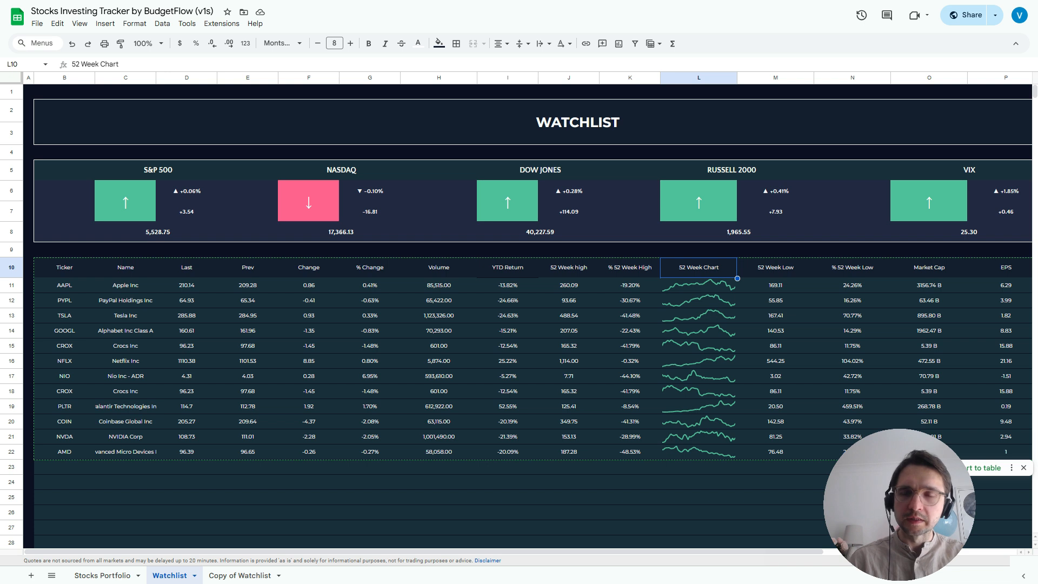
# Review the remaining Watchlist headers: % 52 Week Low, Market Cap, EPS and P/E
pyautogui.press('Right')
pyautogui.press('Right')
pyautogui.press('Right')
pyautogui.press('Right')
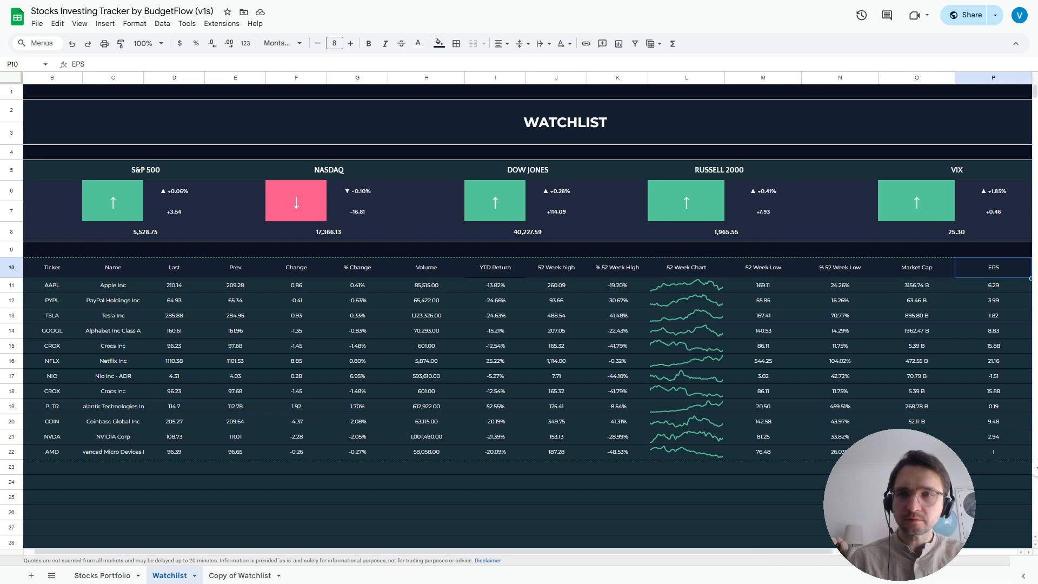
pyautogui.press('Right')
pyautogui.press('Left')
pyautogui.press('Left')
pyautogui.press('Right')
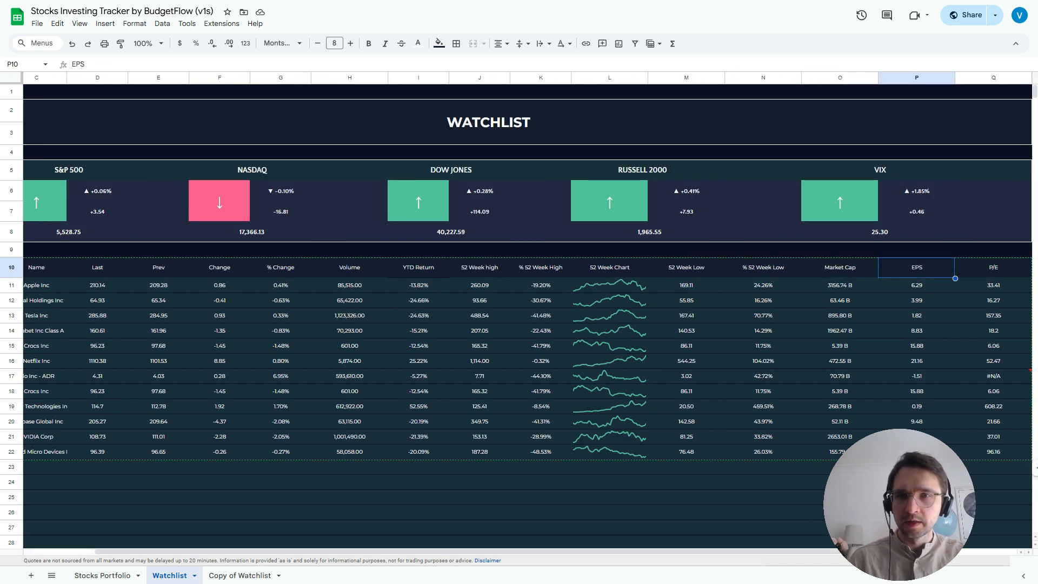
pyautogui.press('Right')
pyautogui.press('Left')
pyautogui.press('Left')
pyautogui.press('Right')
pyautogui.press('Right')
pyautogui.press('Left')
pyautogui.press('Left')
pyautogui.press('Left')
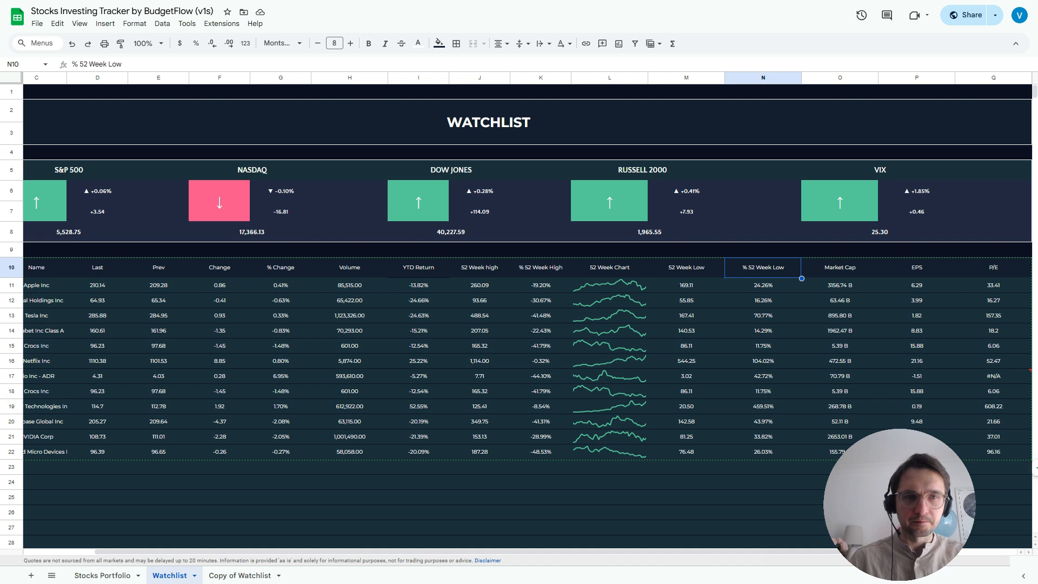
pyautogui.hscroll(-2, 527, 316)
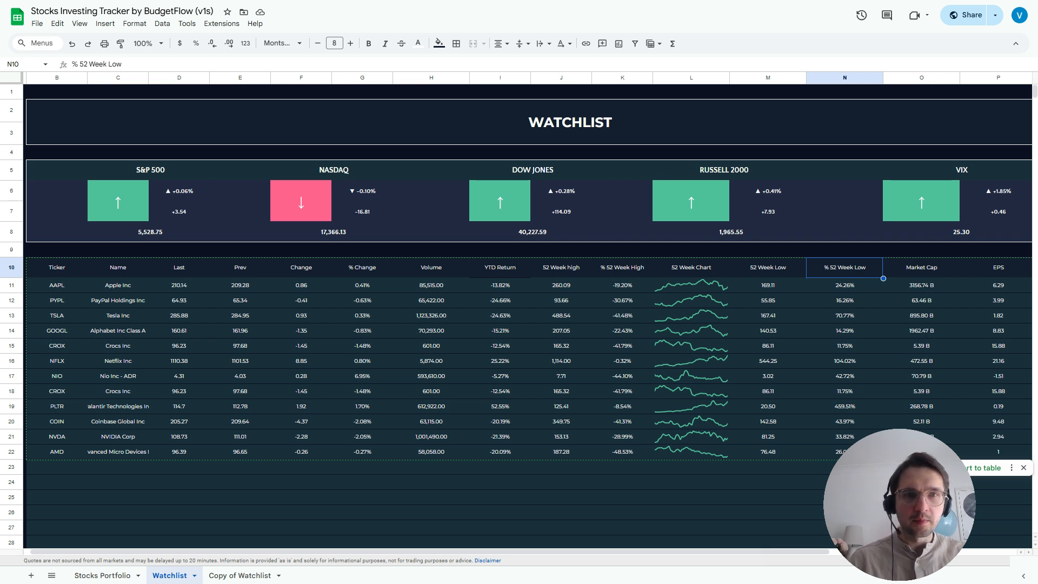
# Switch to the Copy of Watchlist sheet and look over its table of tickers with empty data columns
pyautogui.click(239, 575)
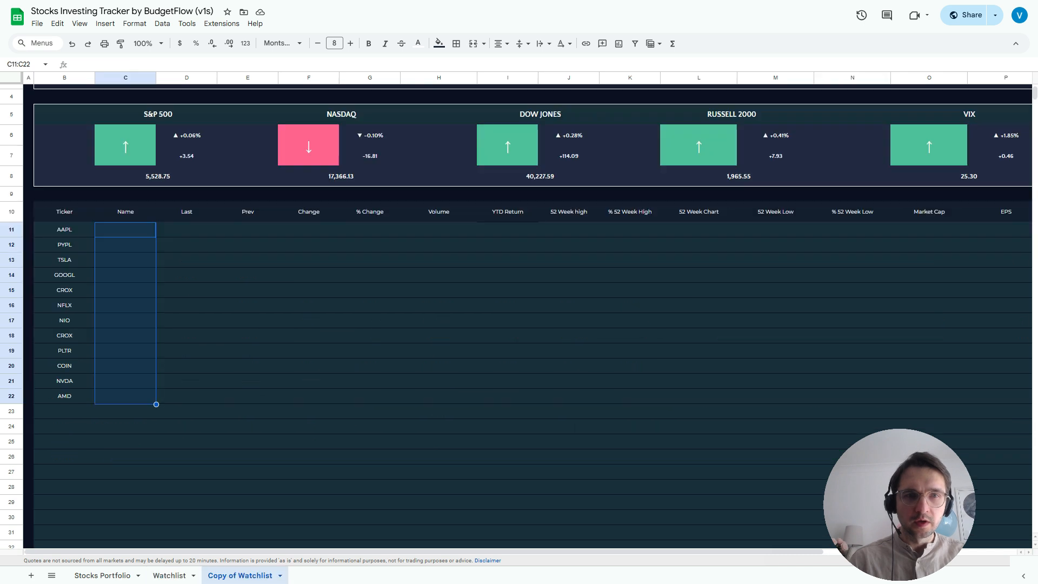
pyautogui.click(247, 366)
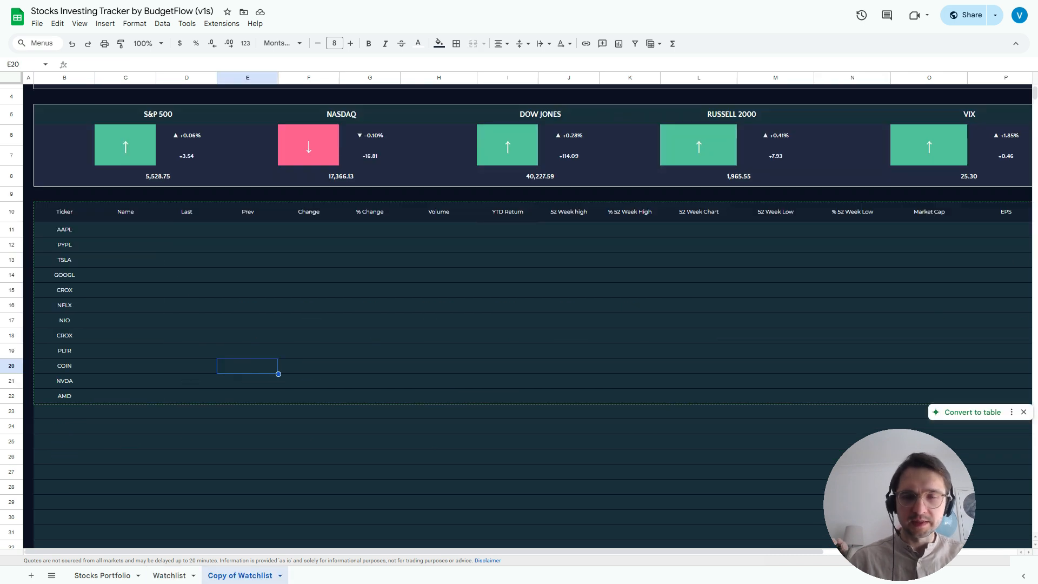
pyautogui.scroll(2, 519, 314)
pyautogui.hscroll(2, 519, 314)
pyautogui.hscroll(-2, 519, 313)
pyautogui.scroll(-4, 518, 314)
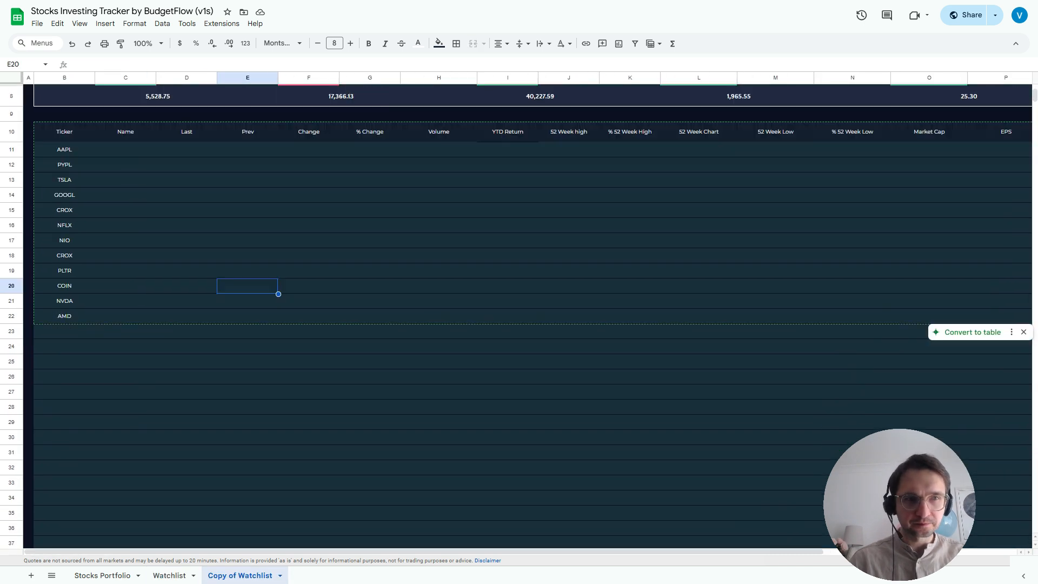
pyautogui.scroll(3, 518, 313)
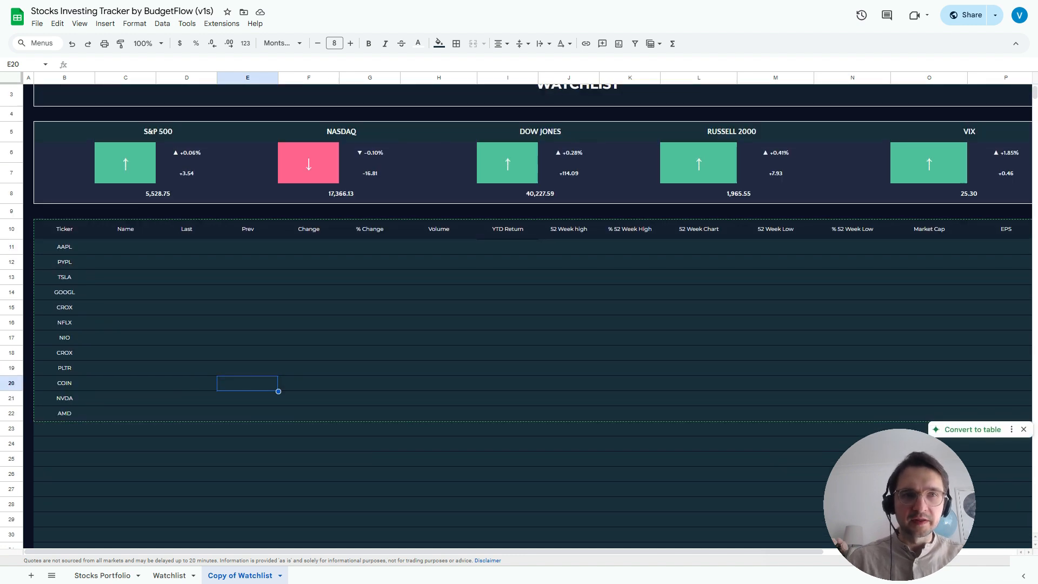
# Inspect the S&P 500 percentage change formula in D6, and select the Name cell C11 beside AAPL
pyautogui.click(158, 131)
pyautogui.click(125, 163)
pyautogui.click(187, 153)
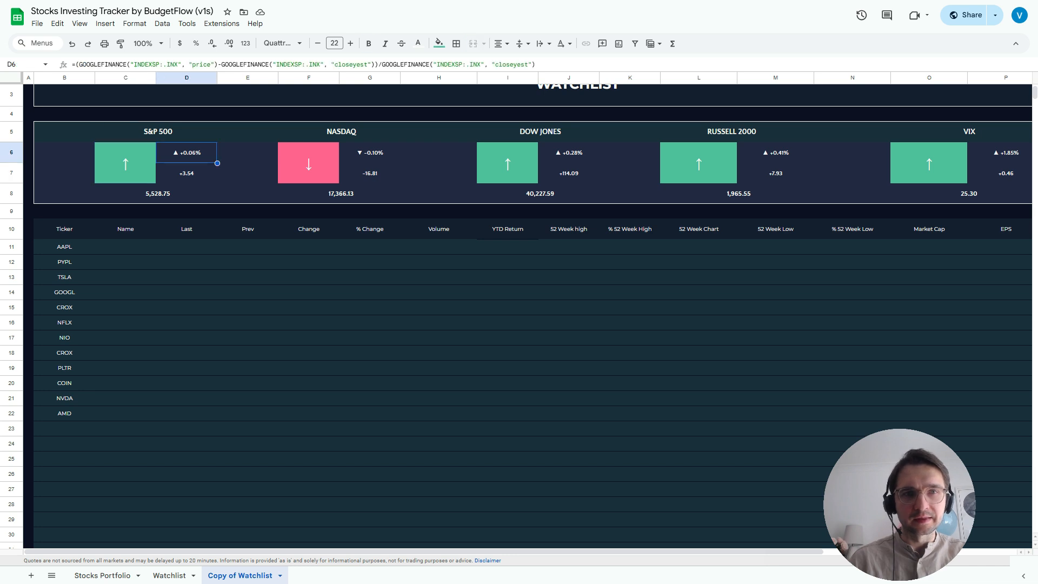
pyautogui.press('Down')
pyautogui.press('Down')
pyautogui.press('Down')
pyautogui.press('Down')
pyautogui.press('Down')
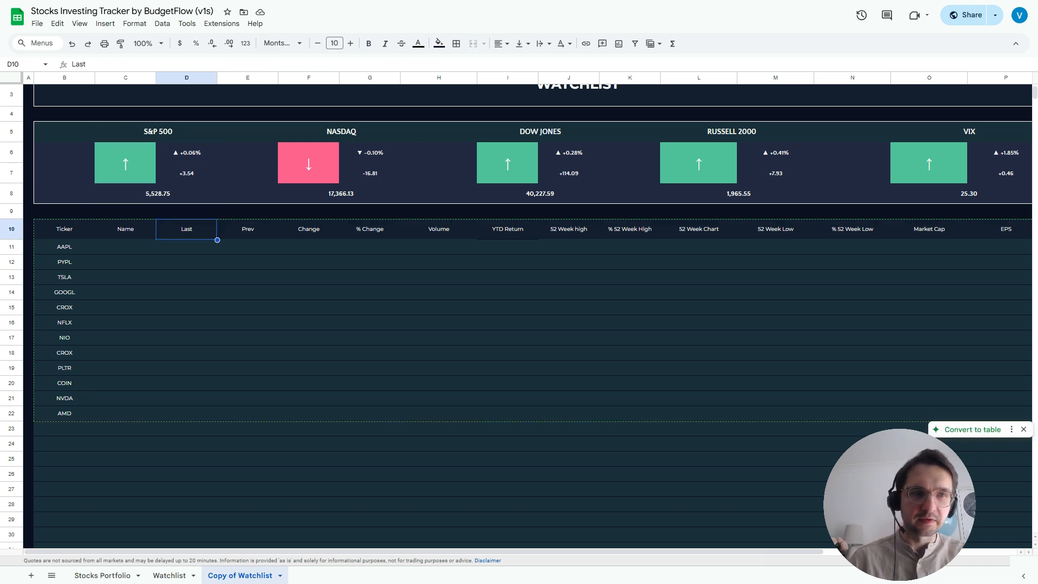
pyautogui.press('Left')
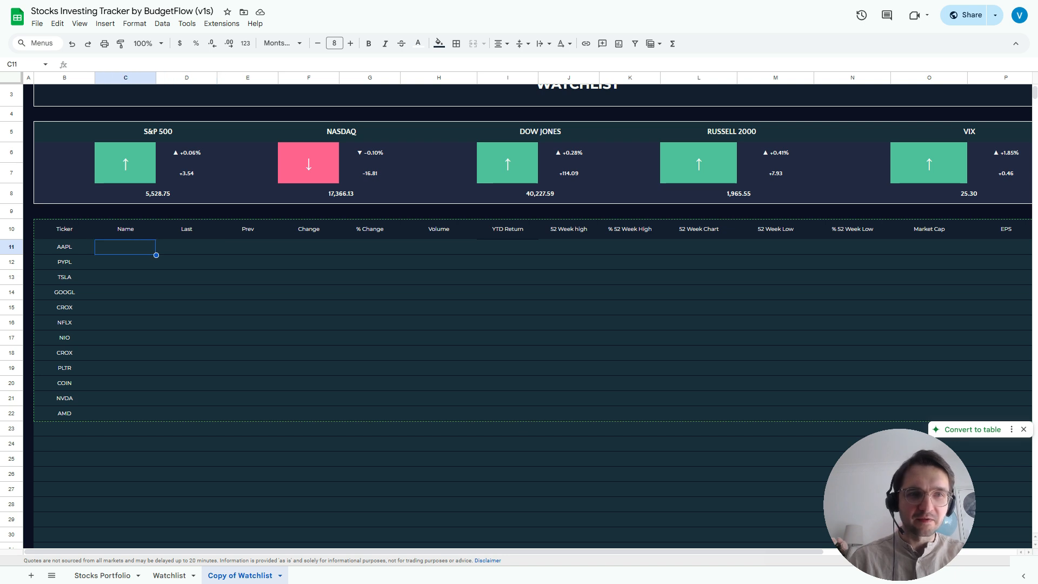
pyautogui.press('Right')
pyautogui.press('Right')
pyautogui.press('Left')
pyautogui.press('Left')
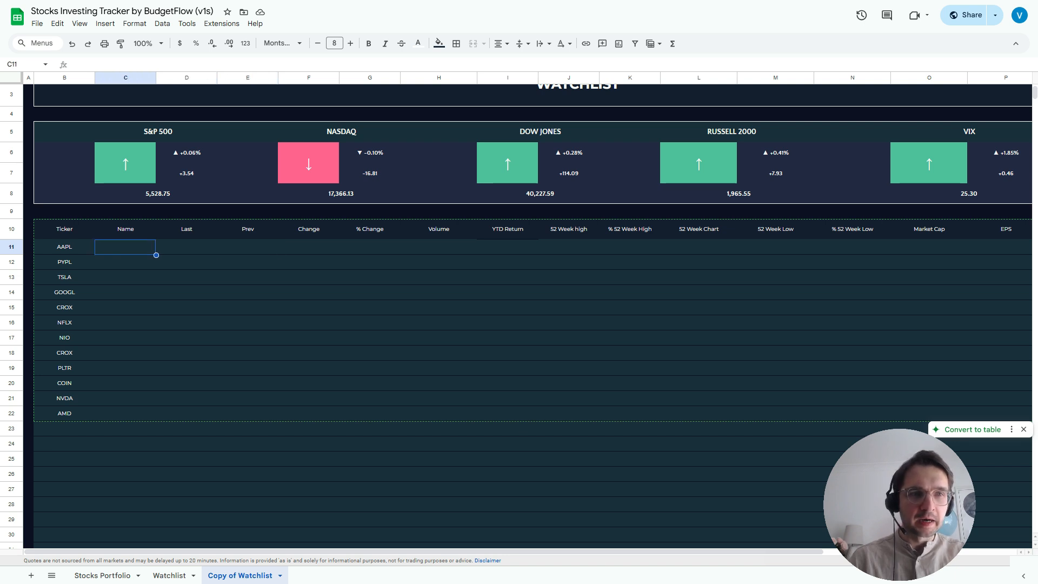
pyautogui.press('Right')
pyautogui.press('Left')
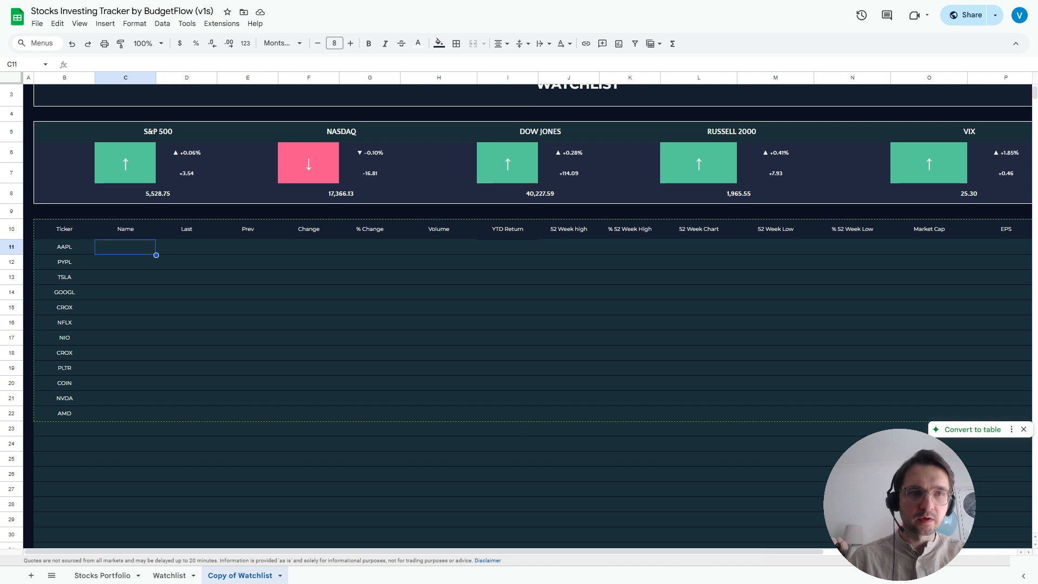
pyautogui.press('Right')
pyautogui.press('Right')
pyautogui.press('Left')
pyautogui.press('Left')
pyautogui.press('Left')
pyautogui.press('Right')
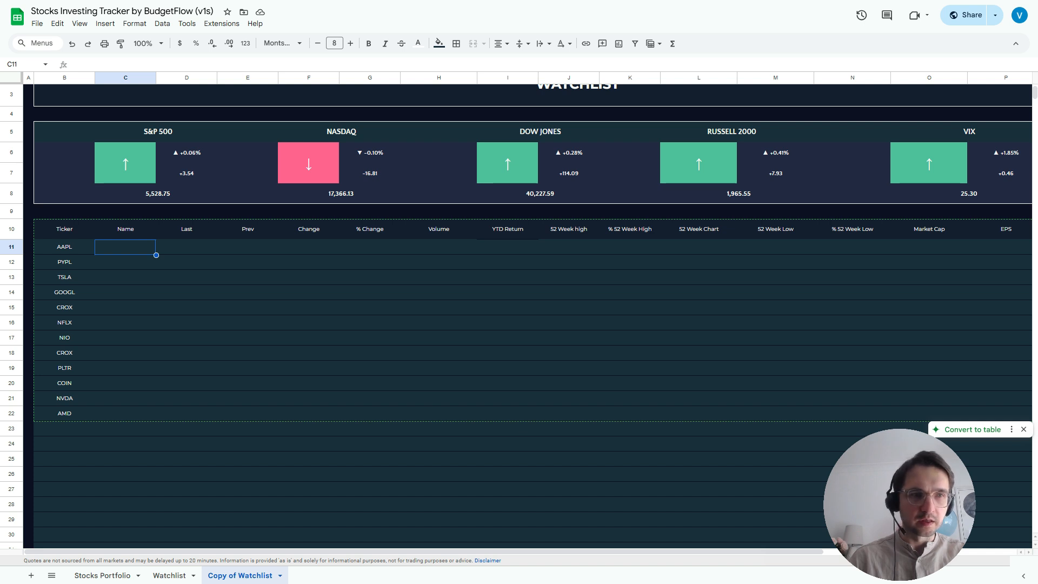
# Enter =GOOGLEFINANCE($B11,"name") in C11 and fill the formula down the Name column to row 22
pyautogui.write('=goog')
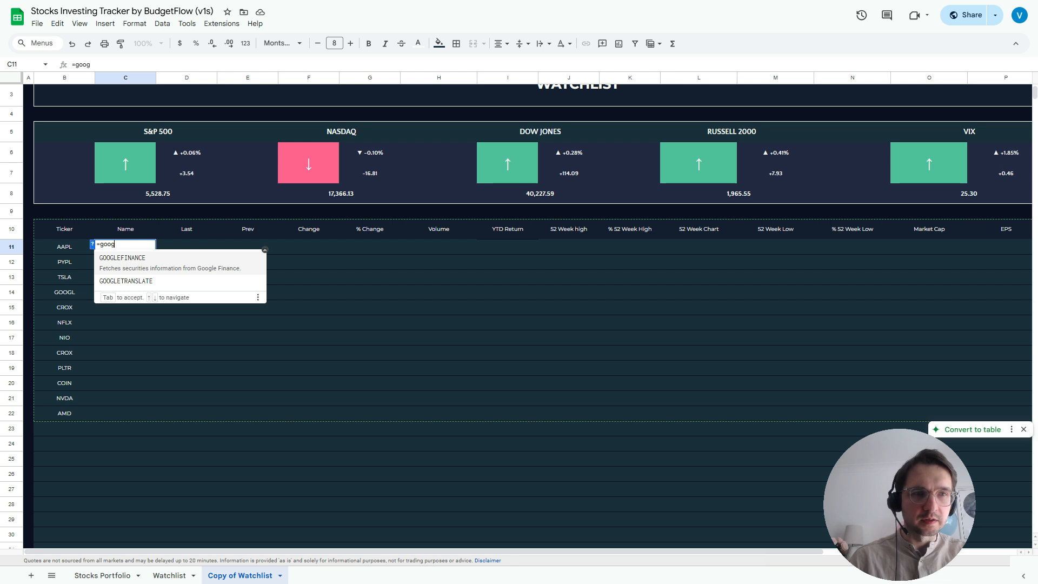
pyautogui.press('Tab')
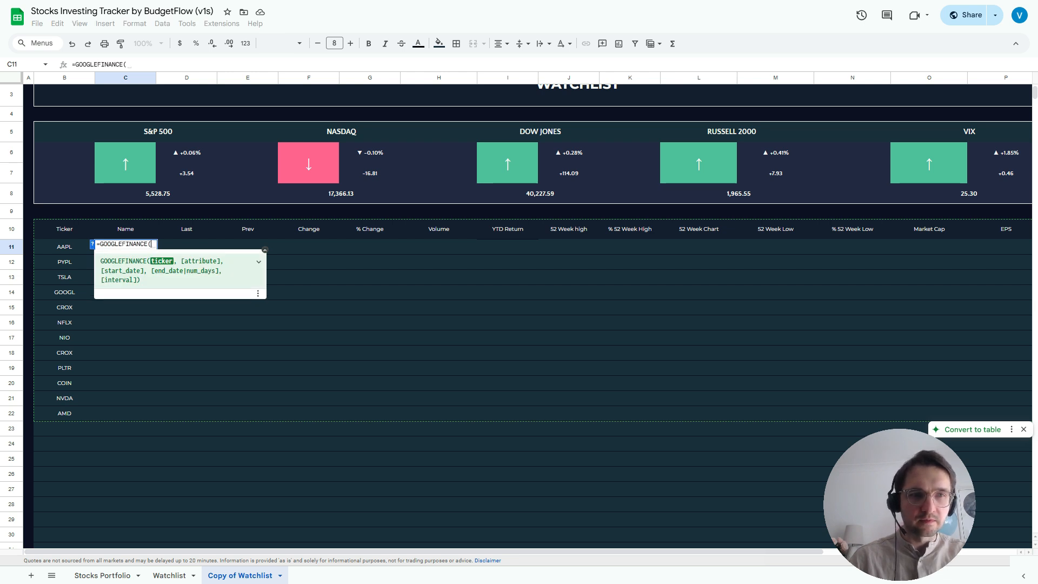
pyautogui.press('Left')
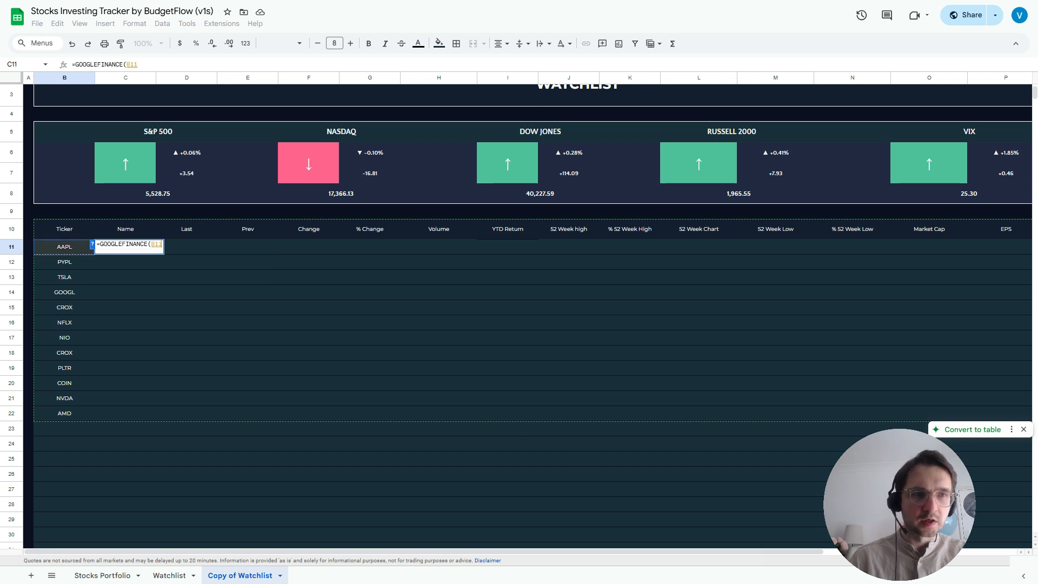
pyautogui.press('F4')
pyautogui.press('F4')
pyautogui.press('F4')
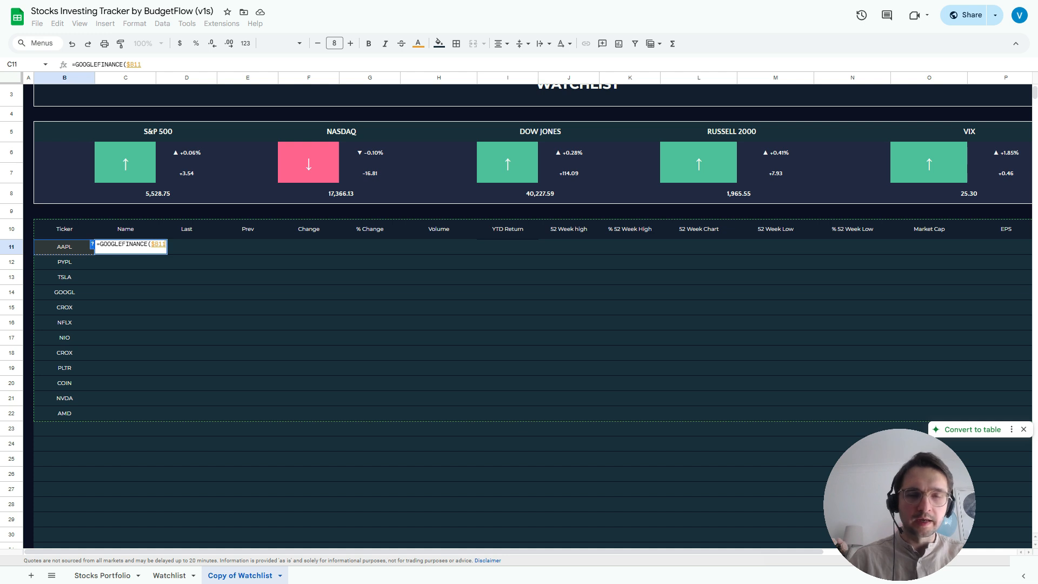
pyautogui.write(',')
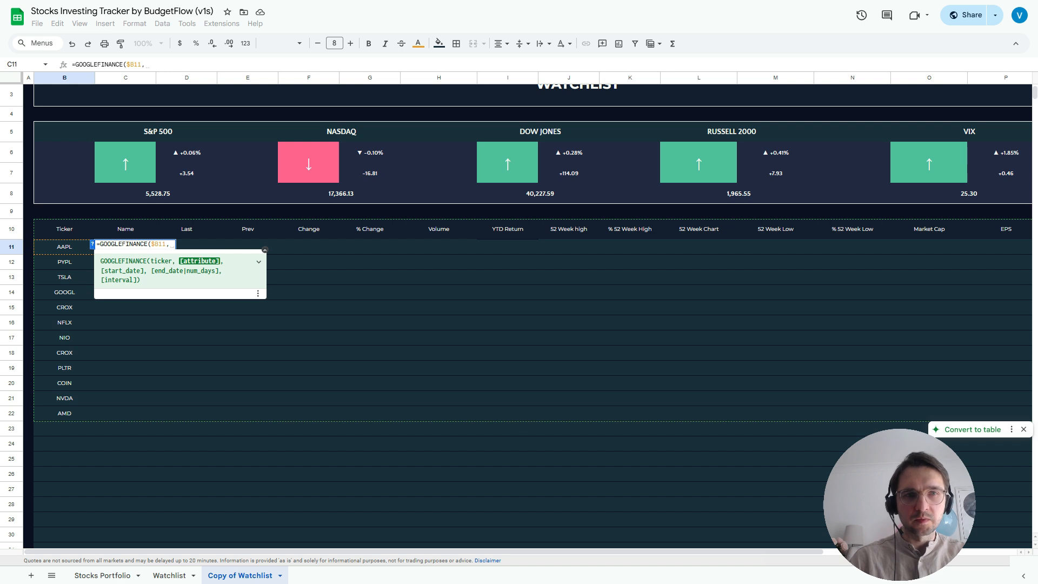
pyautogui.write('"')
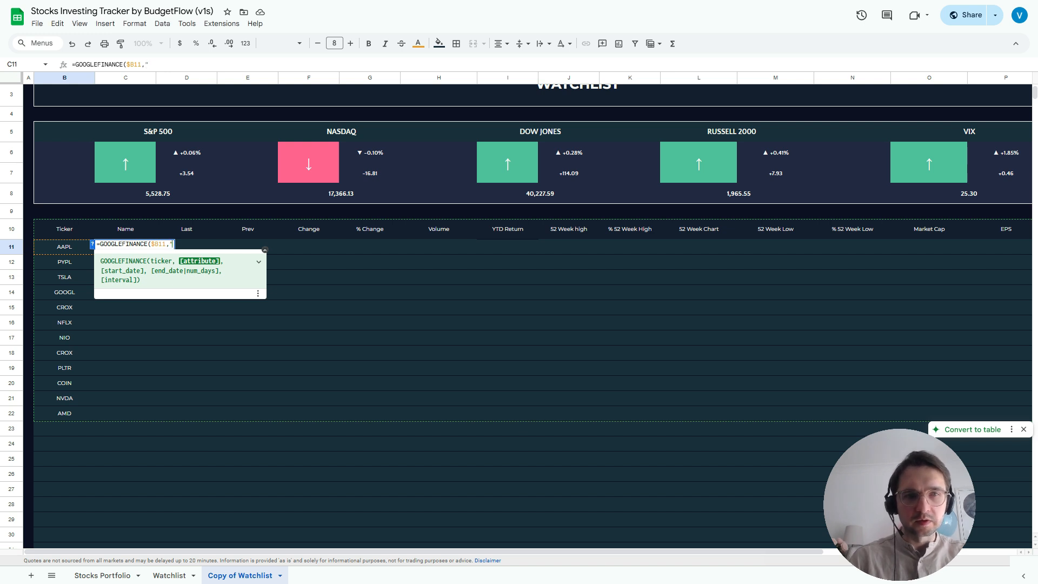
pyautogui.write('name")')
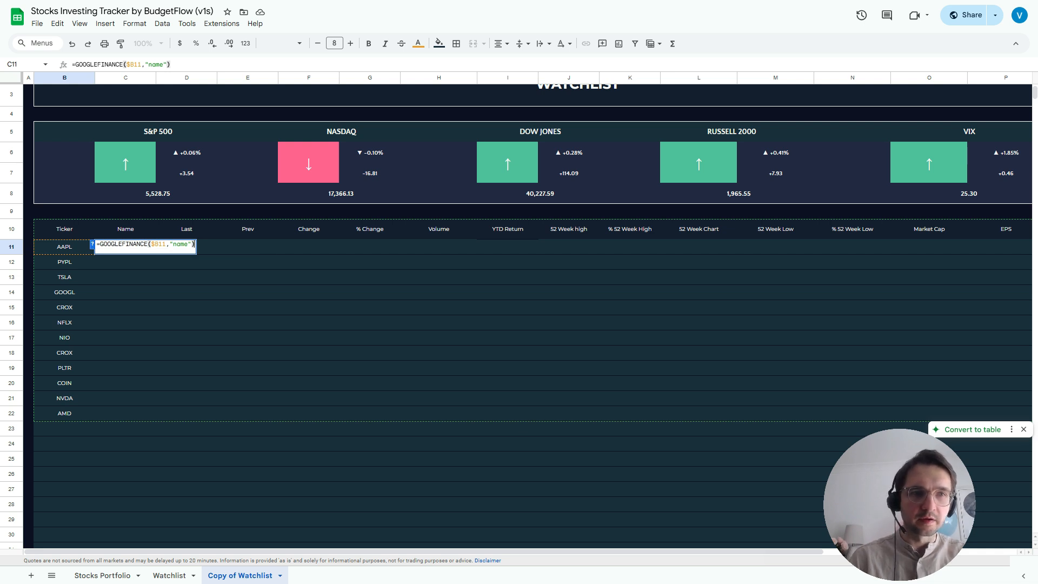
pyautogui.press('Return')
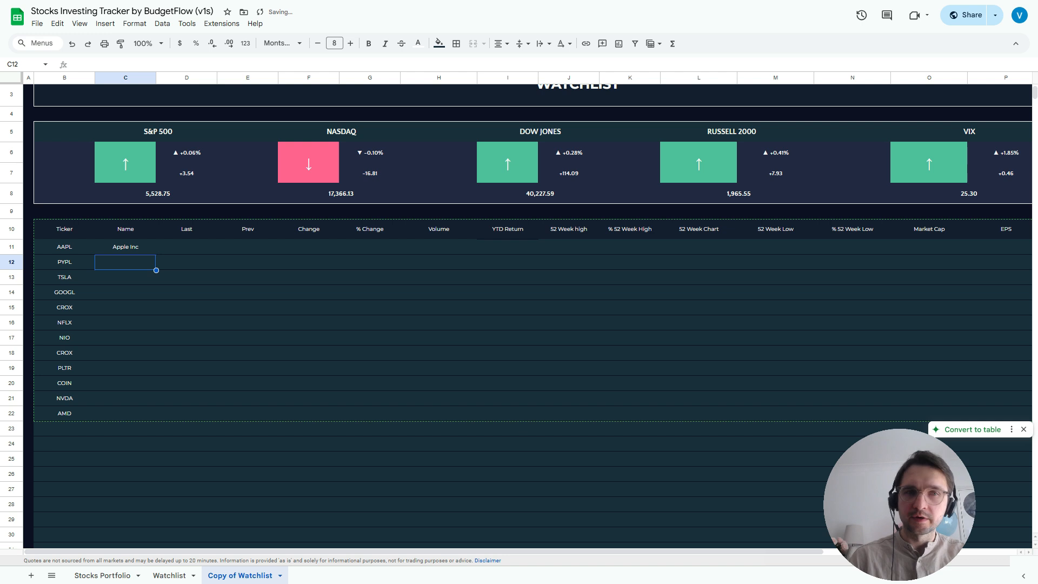
pyautogui.click(126, 247)
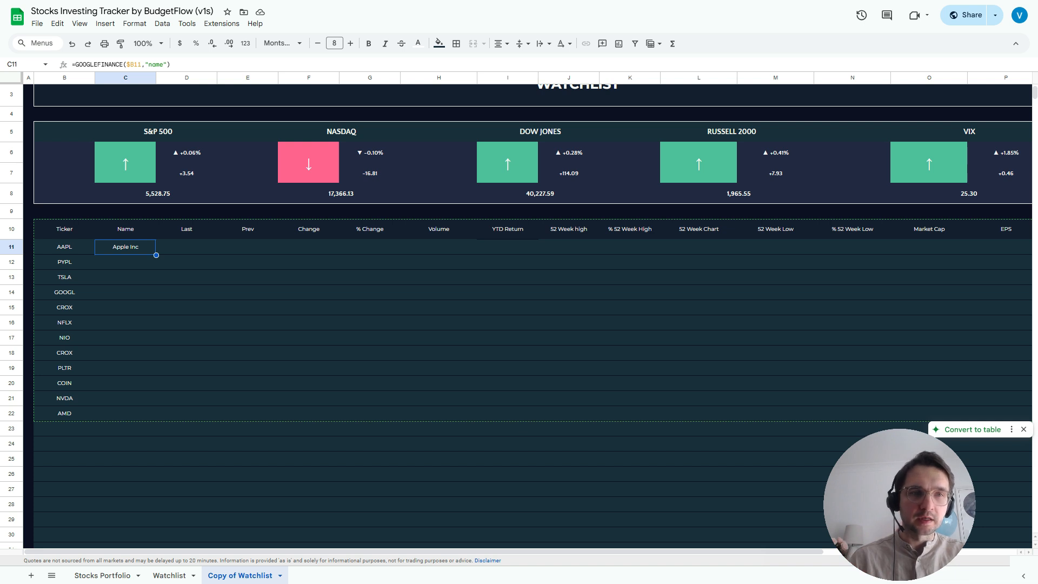
pyautogui.doubleClick(156, 255)
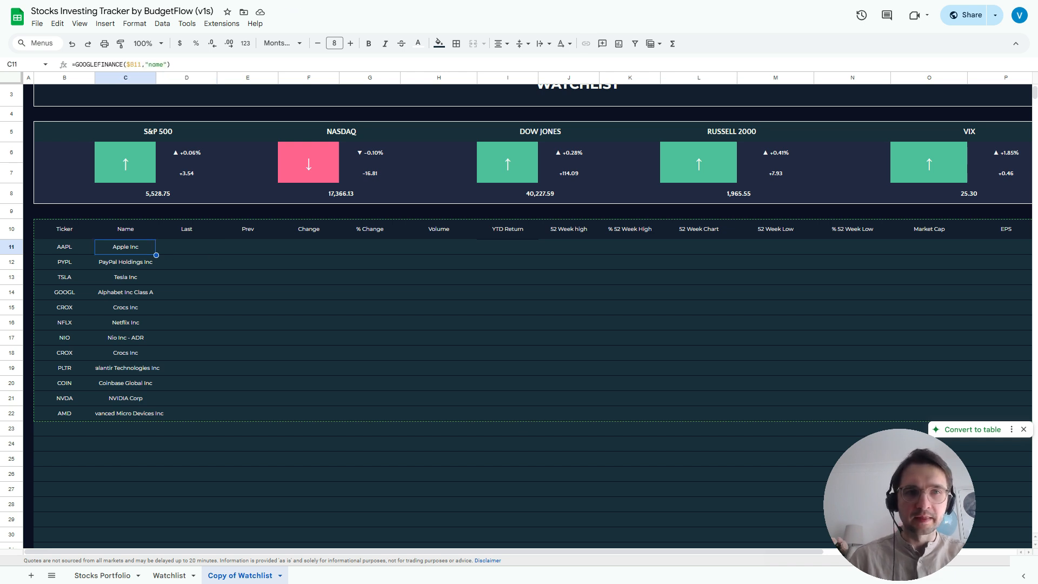
# Check the ticker reference in the copied Name formulas down to the NVDA row
pyautogui.click(187, 247)
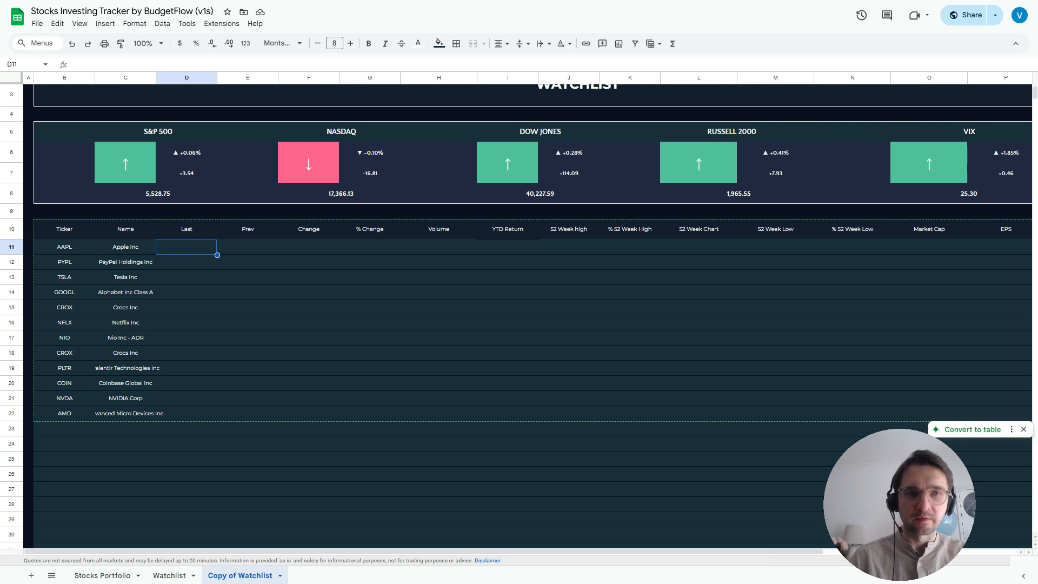
pyautogui.press('Left')
pyautogui.press('Down')
pyautogui.press('Down')
pyautogui.press('Down')
pyautogui.press('Down')
pyautogui.press('Down')
pyautogui.press('Down')
pyautogui.press('Down')
pyautogui.press('Down')
pyautogui.press('Down')
pyautogui.press('Down')
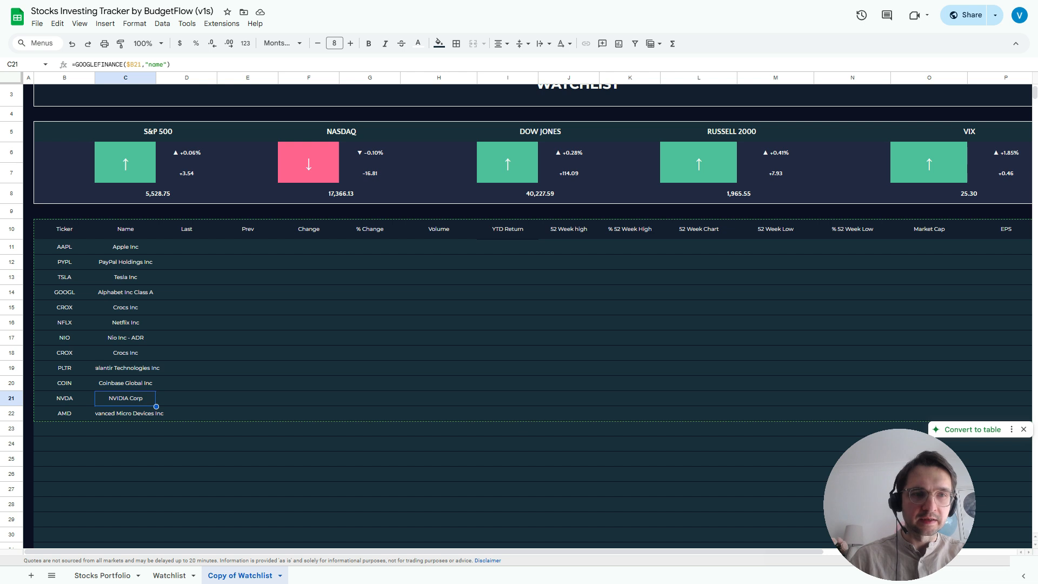
pyautogui.press('Return')
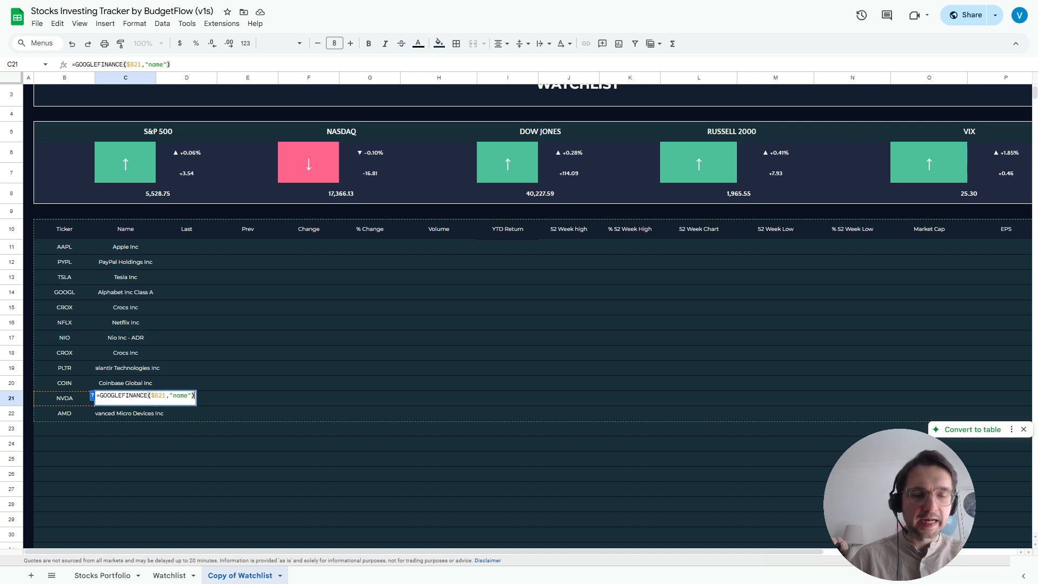
pyautogui.press('Escape')
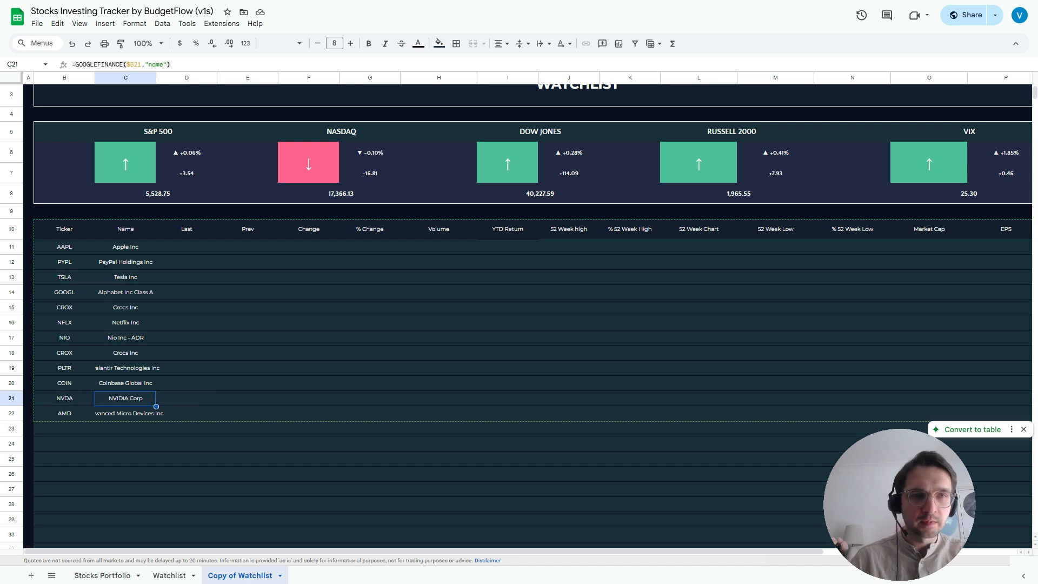
pyautogui.click(187, 247)
pyautogui.write('=')
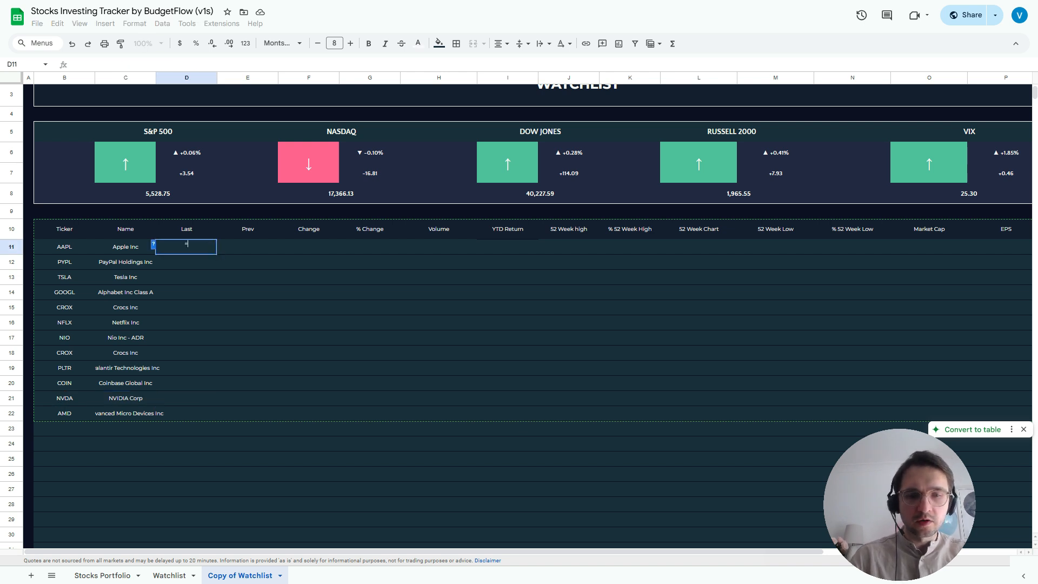
pyautogui.press('Escape')
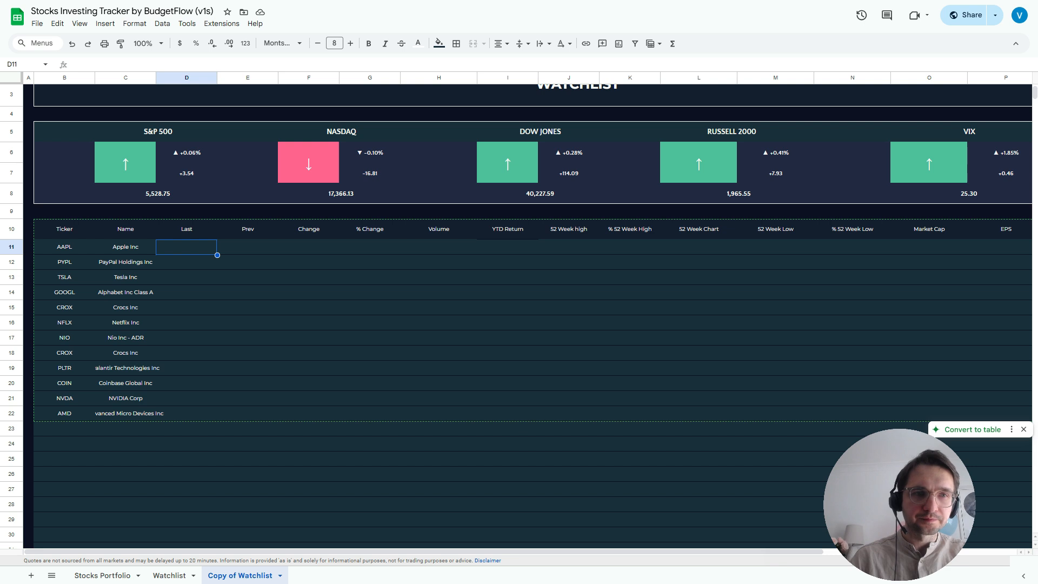
# Copy the AAPL Name formula from C11 into the Last cell D11
pyautogui.click(125, 247)
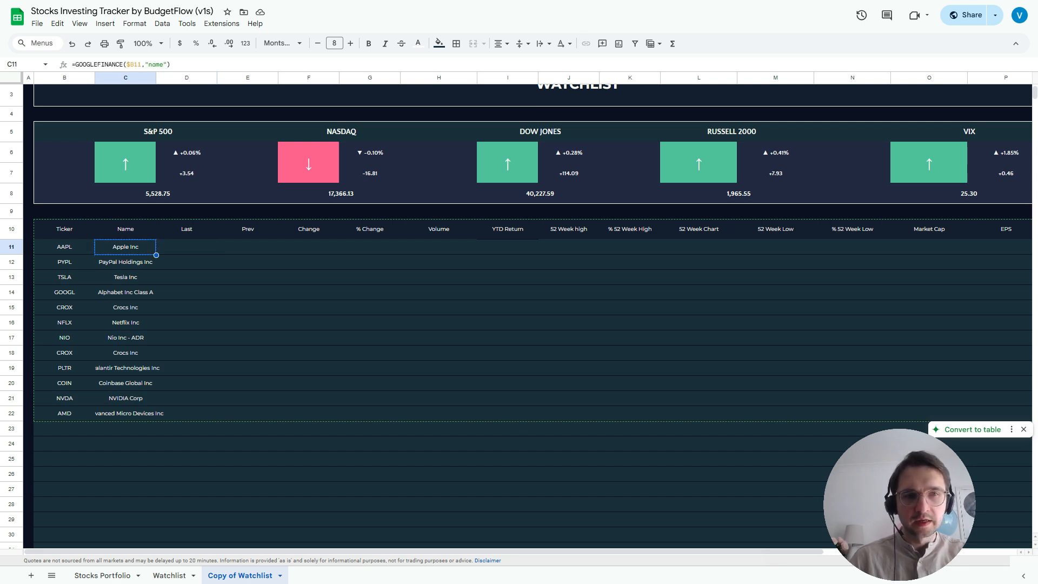
pyautogui.click(186, 247)
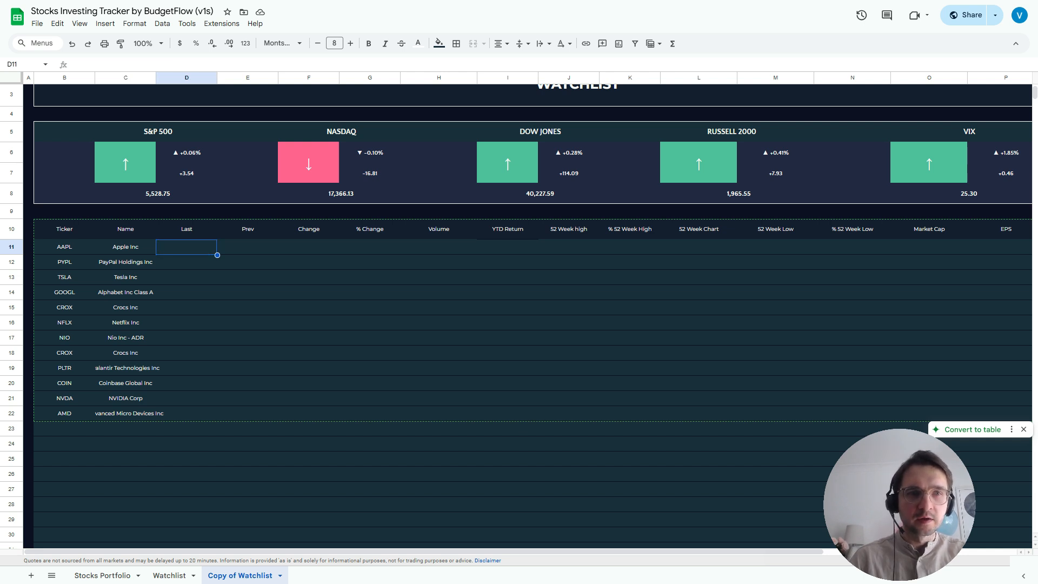
pyautogui.click(125, 247)
pyautogui.hotkey('ctrl', 'c')
pyautogui.click(187, 247)
pyautogui.hotkey('ctrl', 'v')
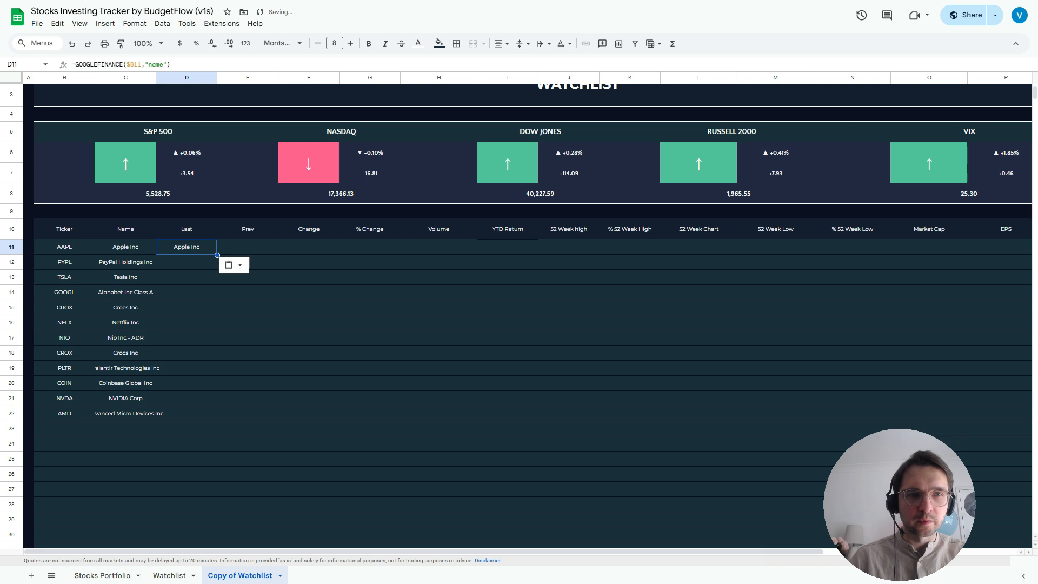
# Compare the ticker reference in the copied D11 formula with the original formula in C11
pyautogui.click(247, 247)
pyautogui.click(187, 247)
pyautogui.click(125, 247)
pyautogui.click(186, 247)
pyautogui.press('Left')
pyautogui.press('Right')
pyautogui.press('Left')
pyautogui.press('Right')
pyautogui.press('Left')
pyautogui.press('Right')
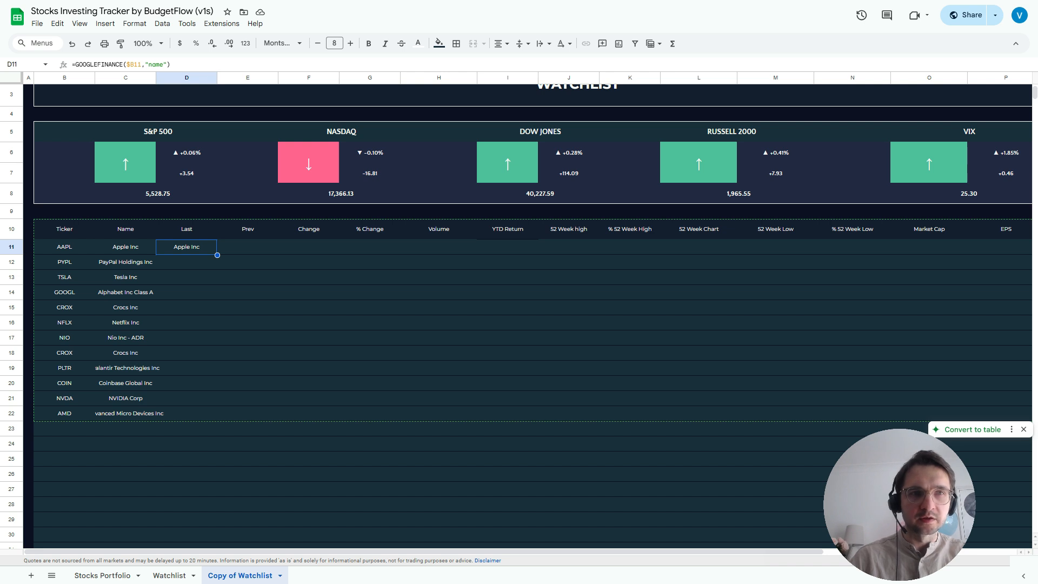
# Change the attribute in D11 to "price" and fill the formula down the Last column to row 22
pyautogui.press('Return')
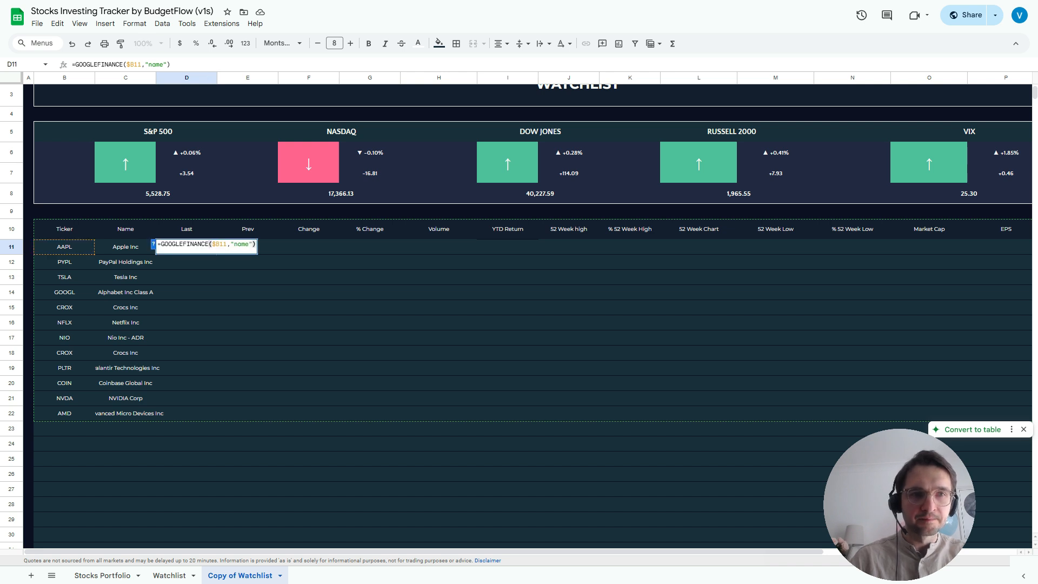
pyautogui.press('Left')
pyautogui.press('Left')
pyautogui.press('BackSpace')
pyautogui.press('BackSpace')
pyautogui.press('BackSpace')
pyautogui.press('BackSpace')
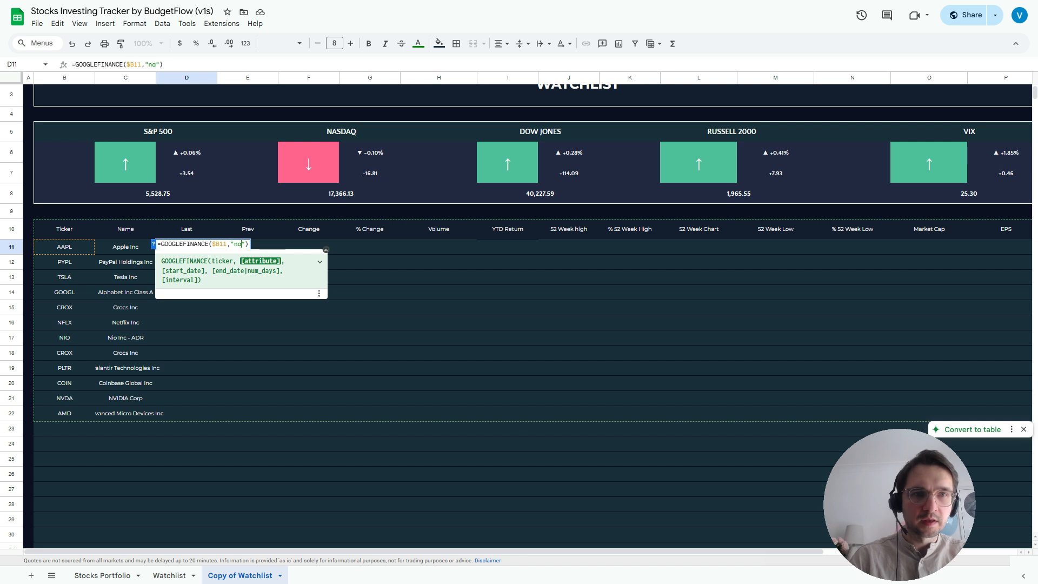
pyautogui.write('price')
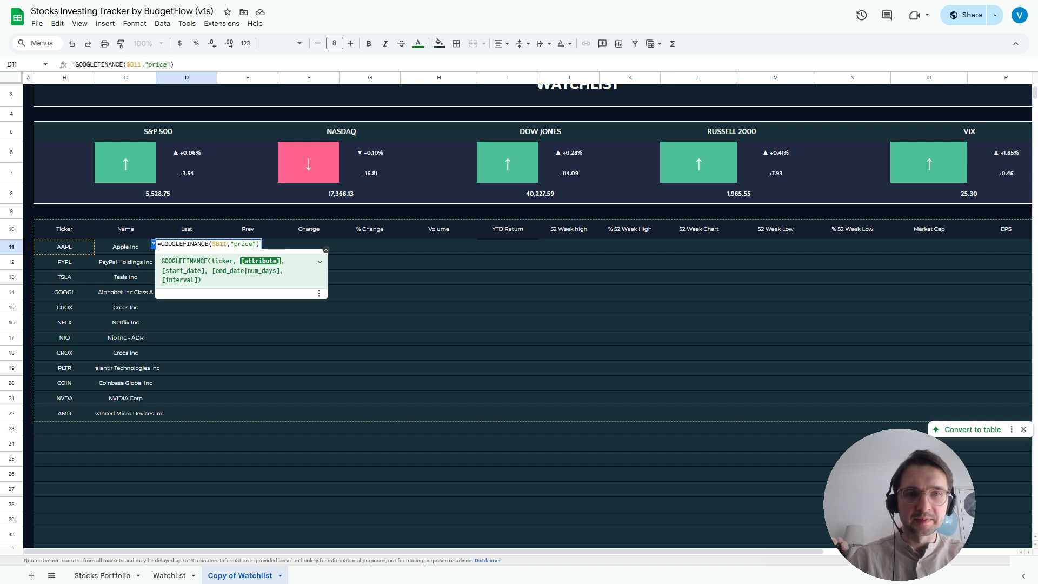
pyautogui.press('Return')
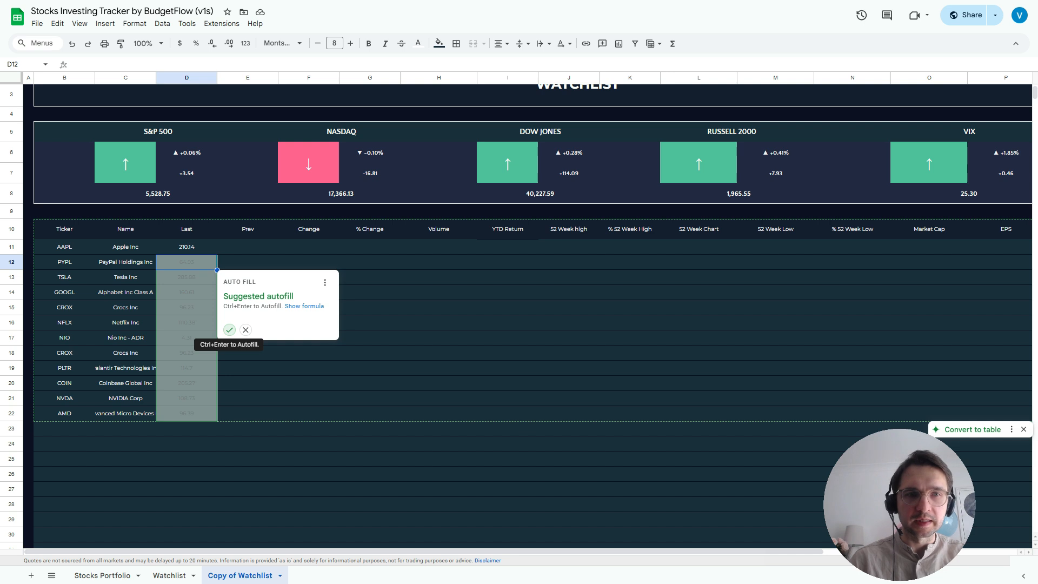
pyautogui.click(229, 329)
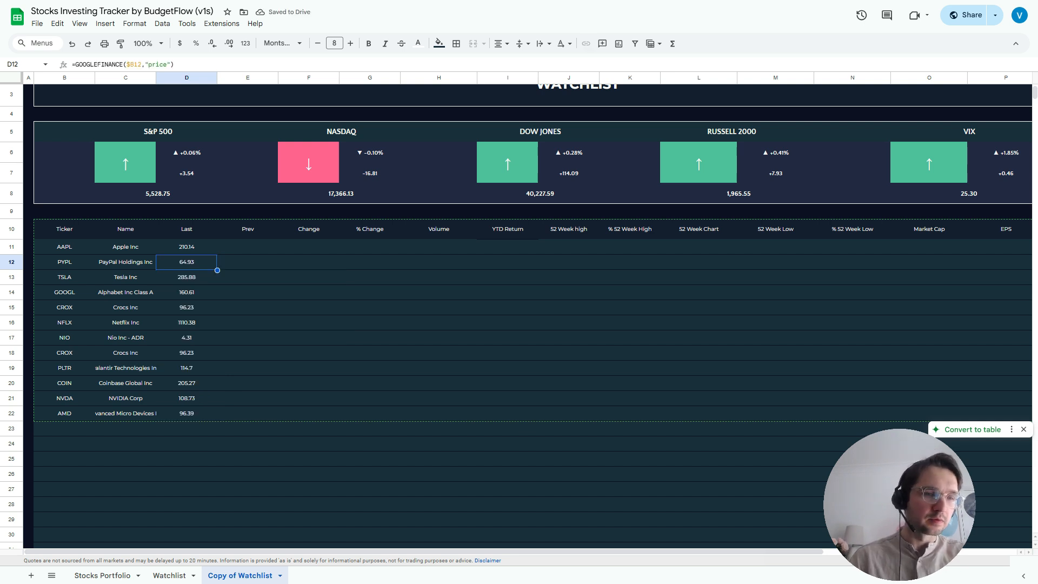
# Copy the price formula from D11 into the Prev cell E11 and clear the attribute text between its quotation marks
pyautogui.press('Up')
pyautogui.press('Right')
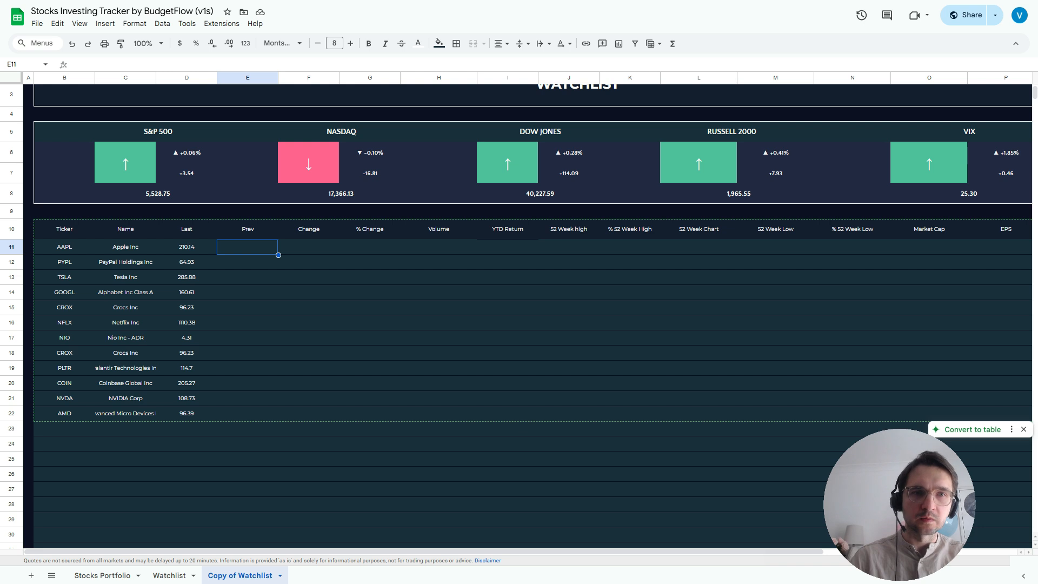
pyautogui.press('Left')
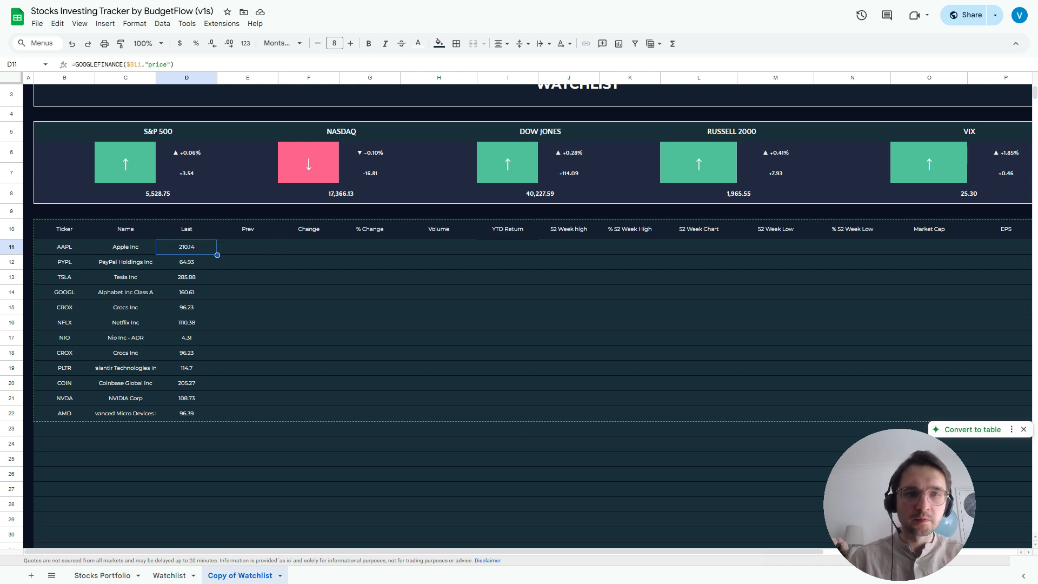
pyautogui.hotkey('ctrl', 'c')
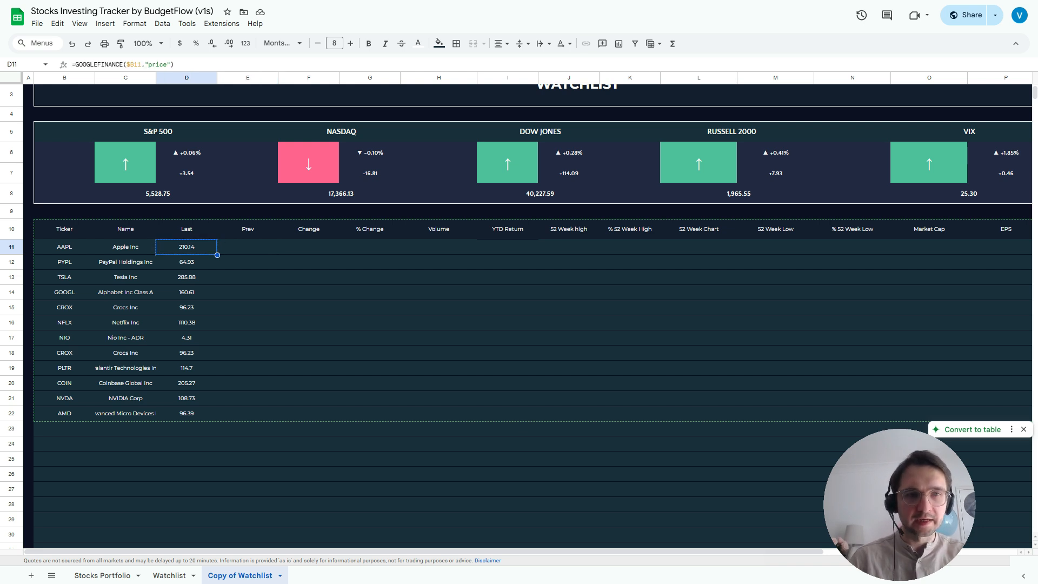
pyautogui.press('Right')
pyautogui.hotkey('ctrl', 'v')
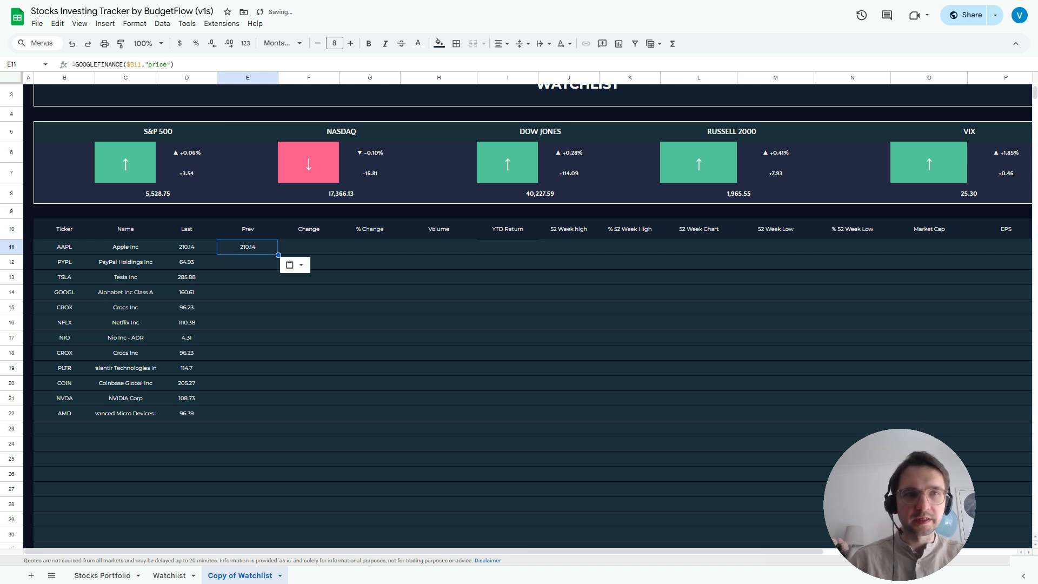
pyautogui.press('BackSpace')
pyautogui.press('BackSpace')
pyautogui.press('BackSpace')
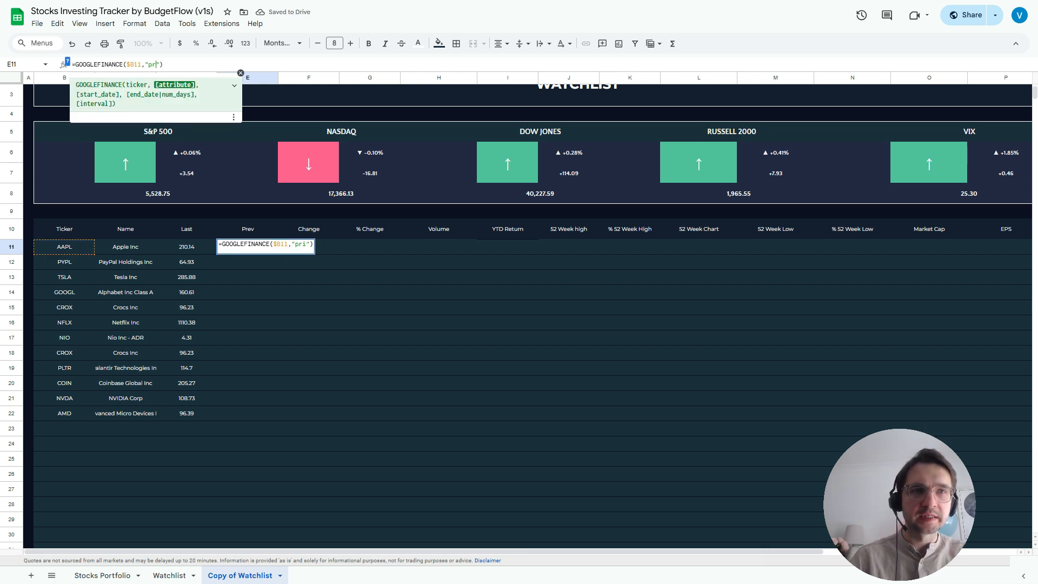
pyautogui.press('BackSpace')
pyautogui.press('BackSpace')
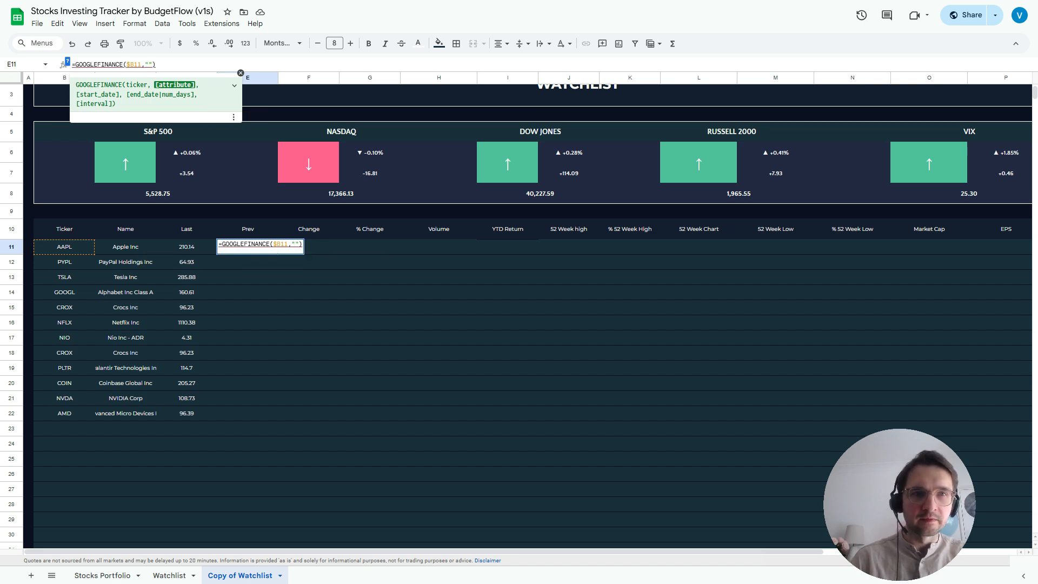
# Open the full GOOGLEFINANCE help article and read its attribute list for the previous day's closing price
pyautogui.click(234, 85)
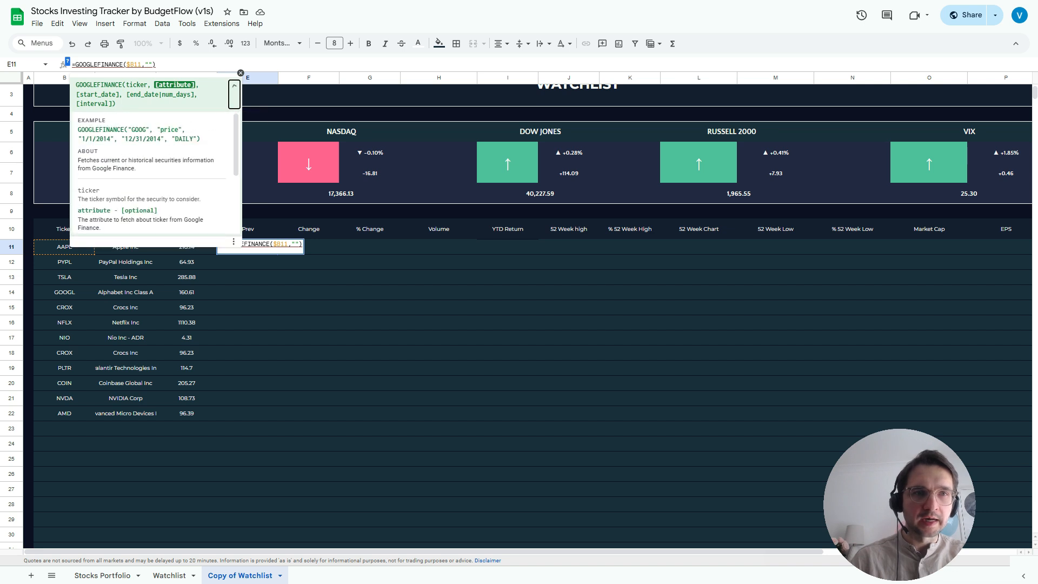
pyautogui.scroll(-2, 154, 172)
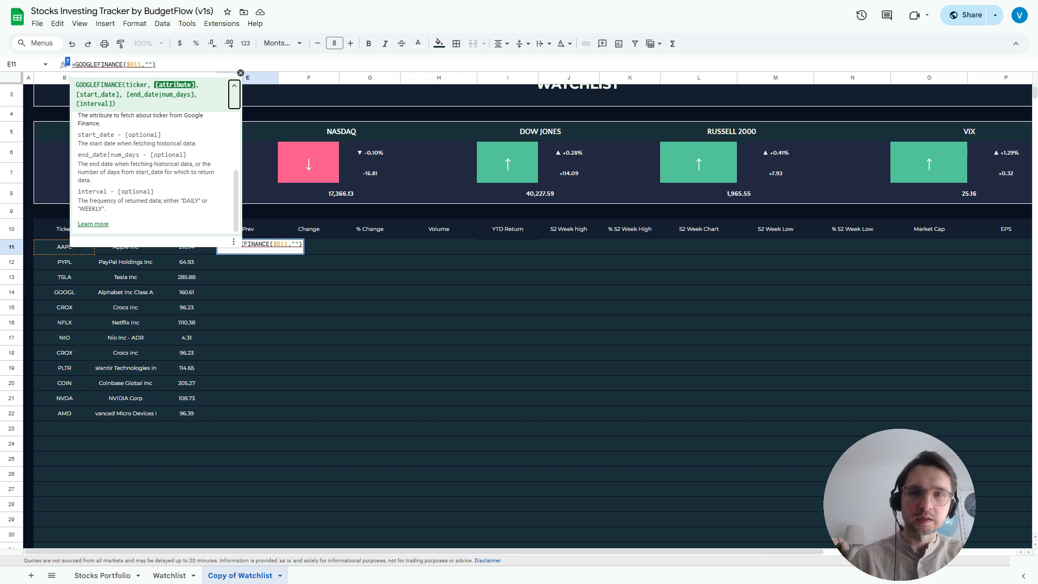
pyautogui.click(93, 224)
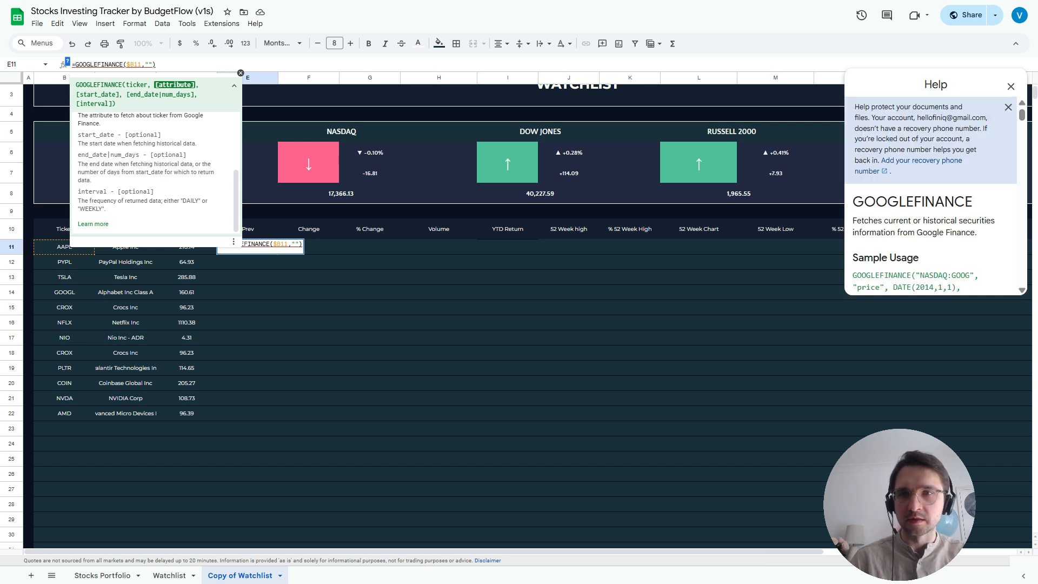
pyautogui.scroll(-1, 930, 313)
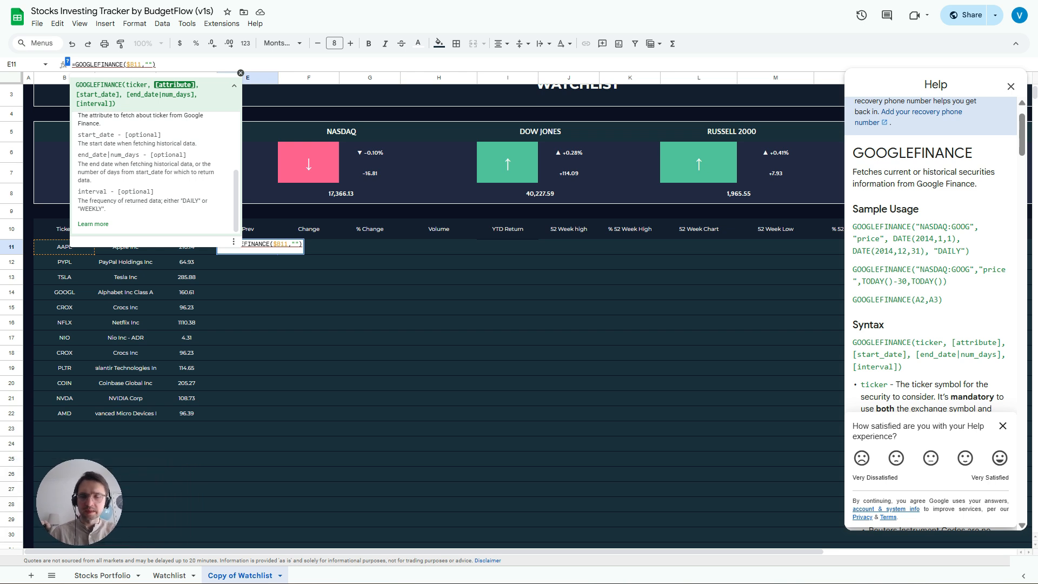
pyautogui.scroll(-1, 935, 254)
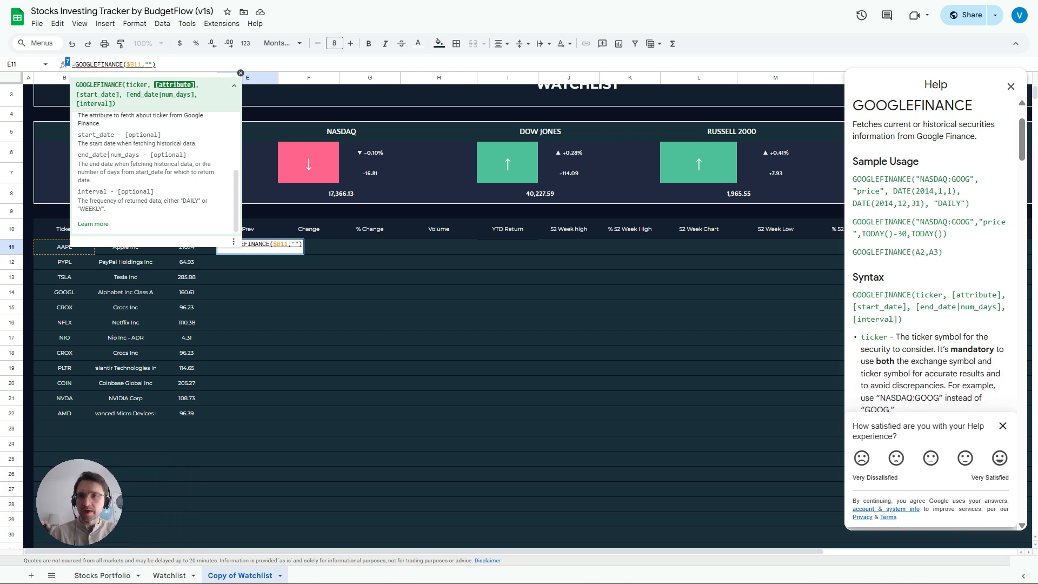
pyautogui.scroll(-4, 935, 254)
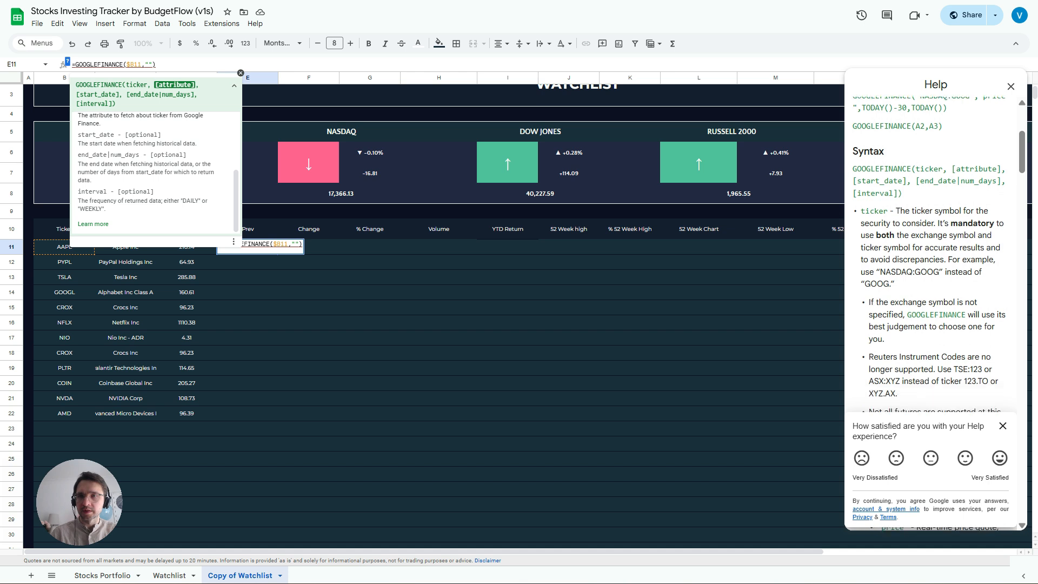
pyautogui.scroll(-4, 935, 254)
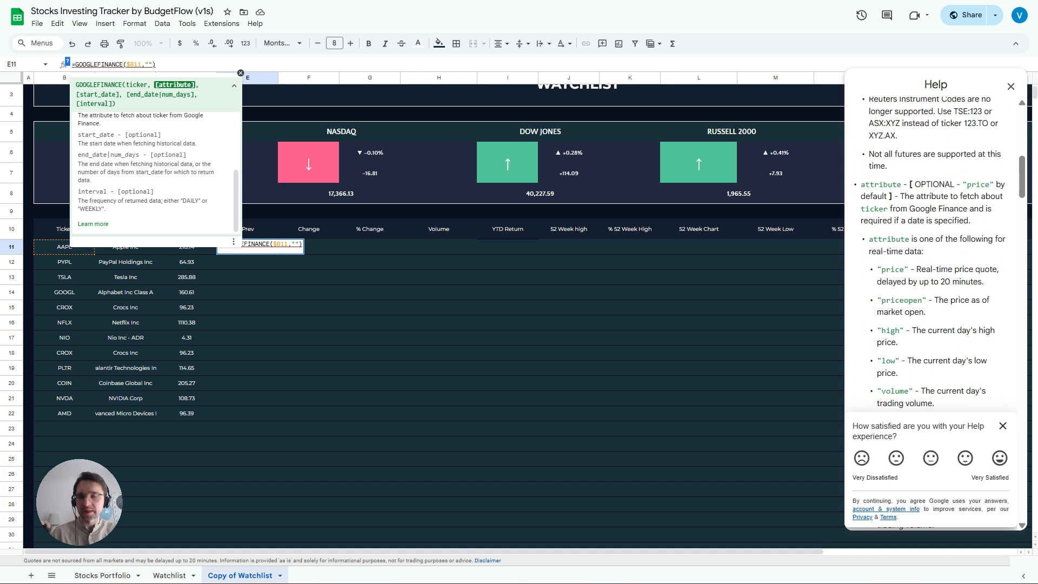
pyautogui.scroll(-1, 935, 254)
pyautogui.scroll(-1, 935, 254)
pyautogui.scroll(-3, 935, 254)
pyautogui.scroll(-1, 935, 254)
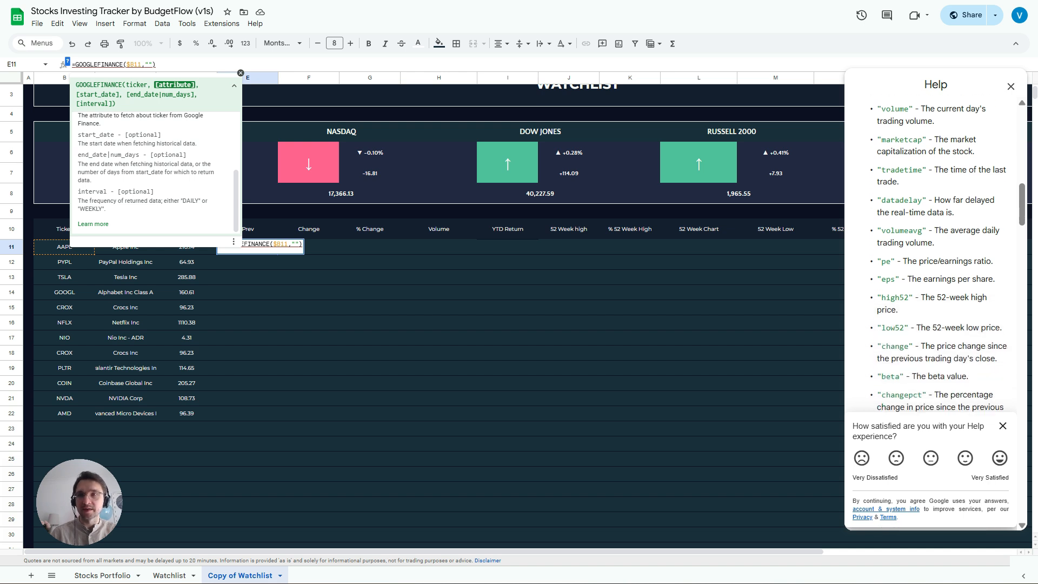
pyautogui.scroll(-1, 935, 254)
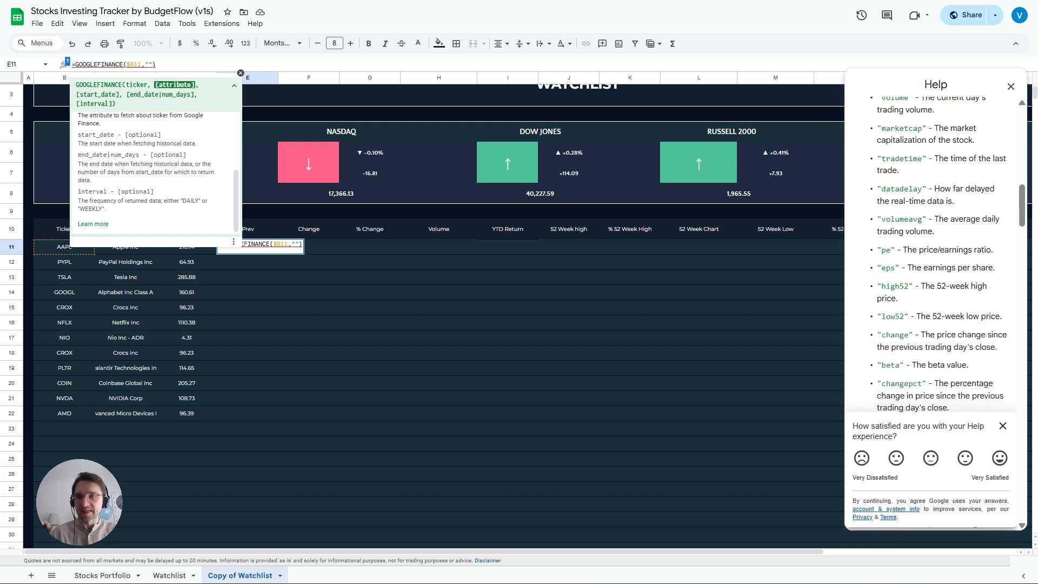
pyautogui.scroll(-1, 935, 254)
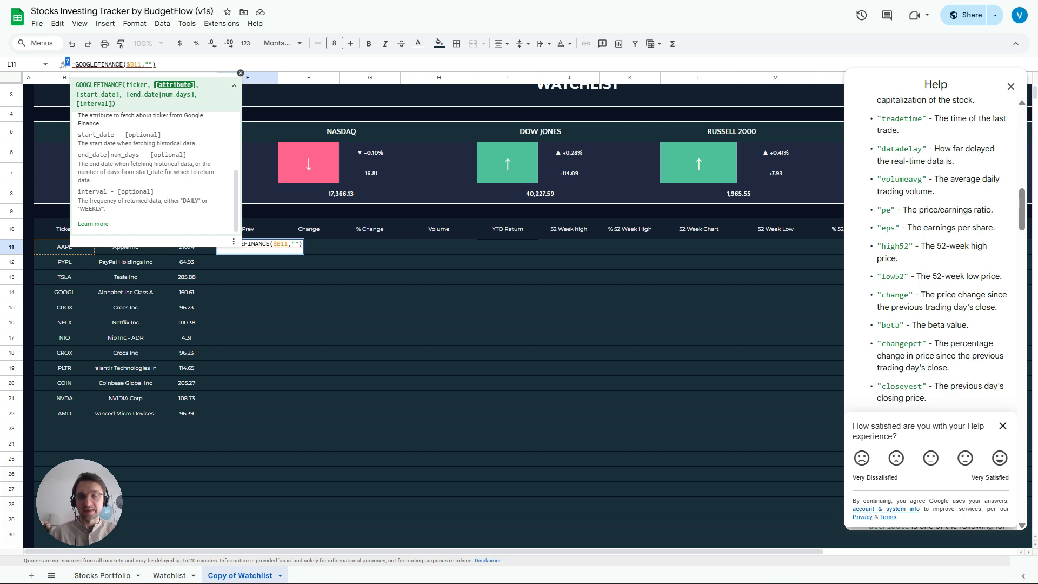
pyautogui.scroll(-1, 935, 254)
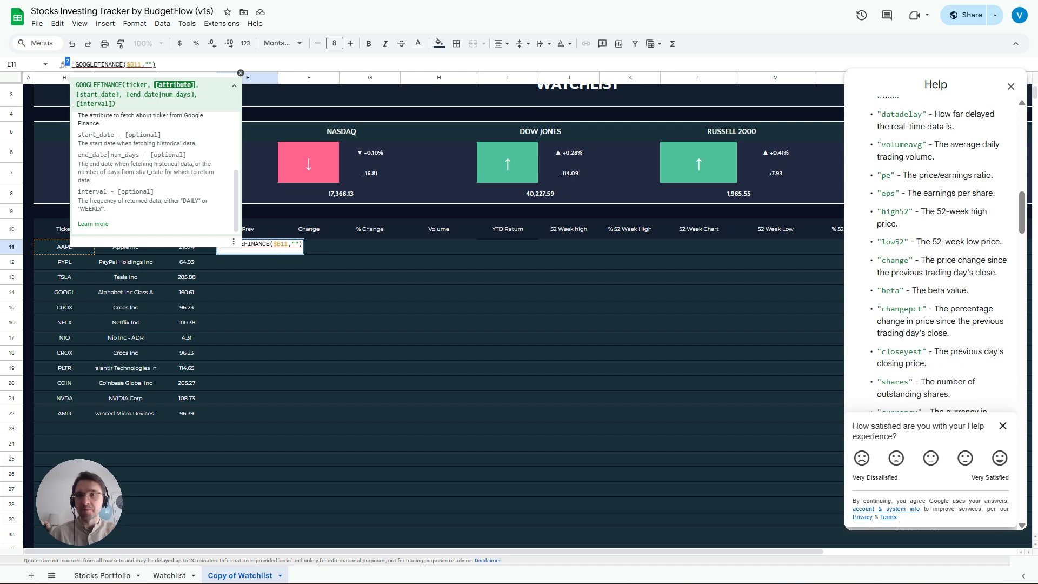
pyautogui.scroll(-2, 937, 254)
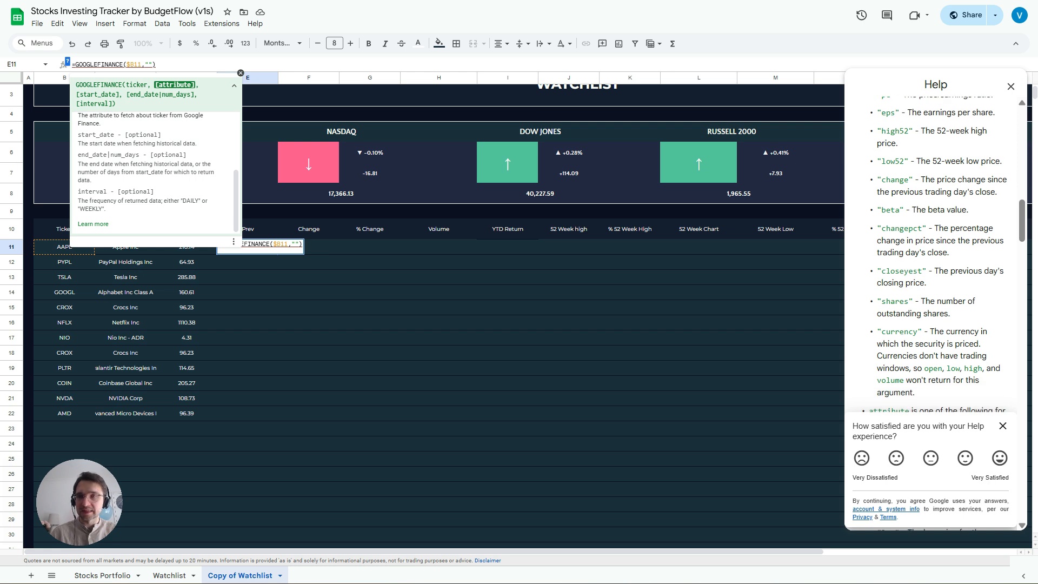
pyautogui.moveTo(922, 270); pyautogui.dragTo(886, 270)
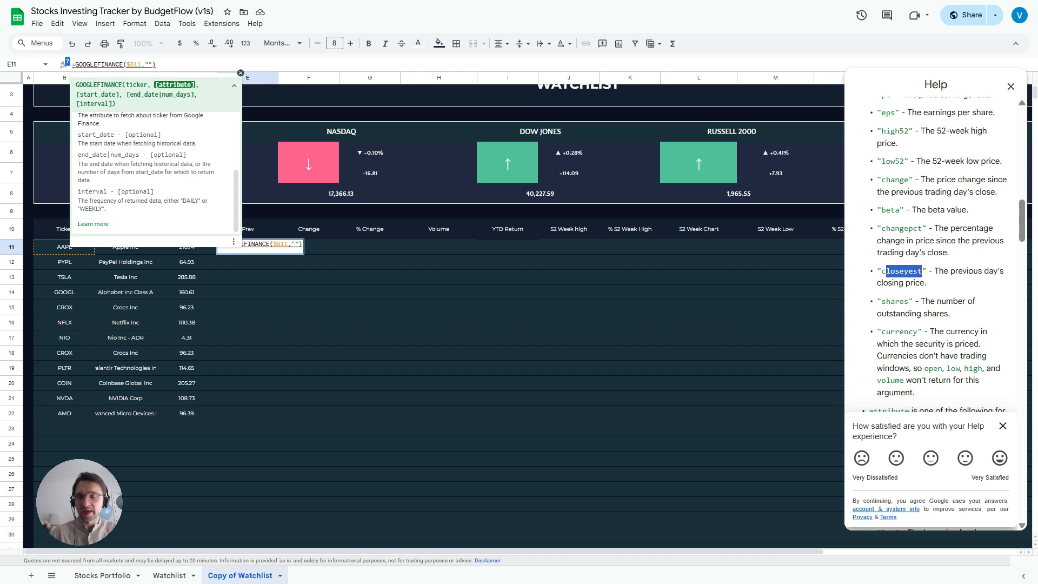
# Enter "closeyest" as the attribute in E11 and fill the formula down the Prev column to row 22
pyautogui.click(296, 244)
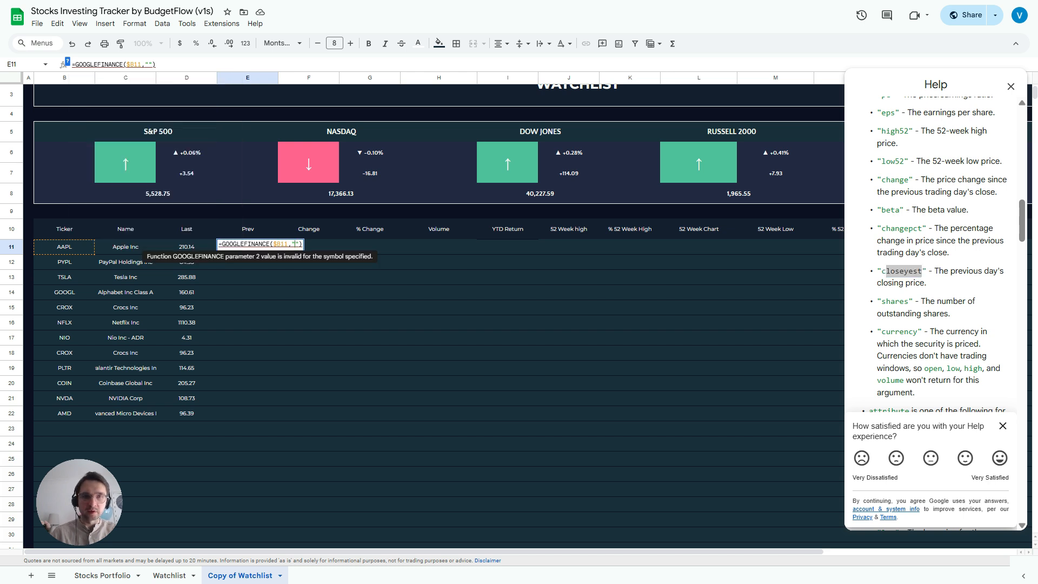
pyautogui.write('close')
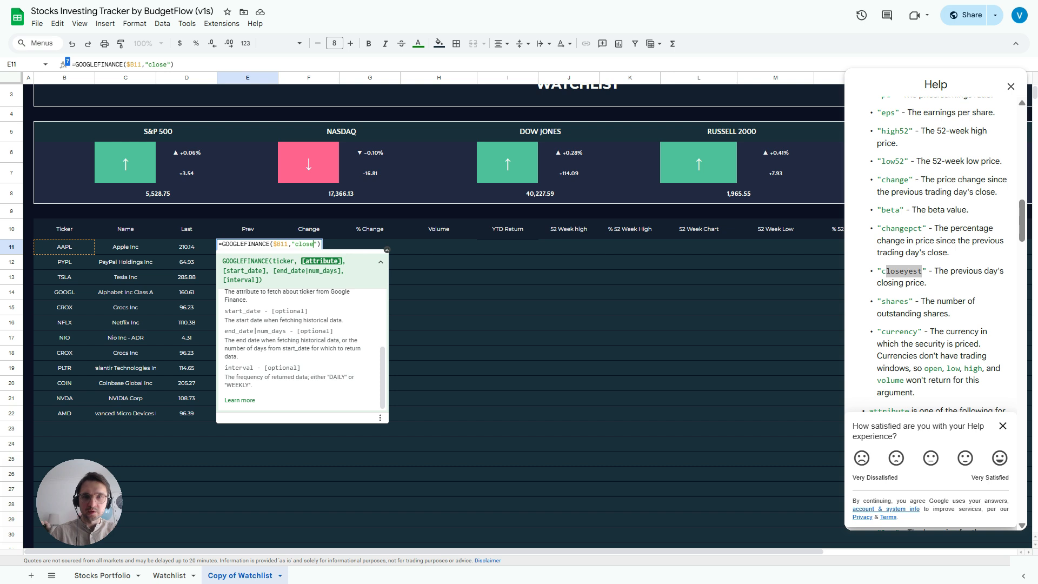
pyautogui.write('yest')
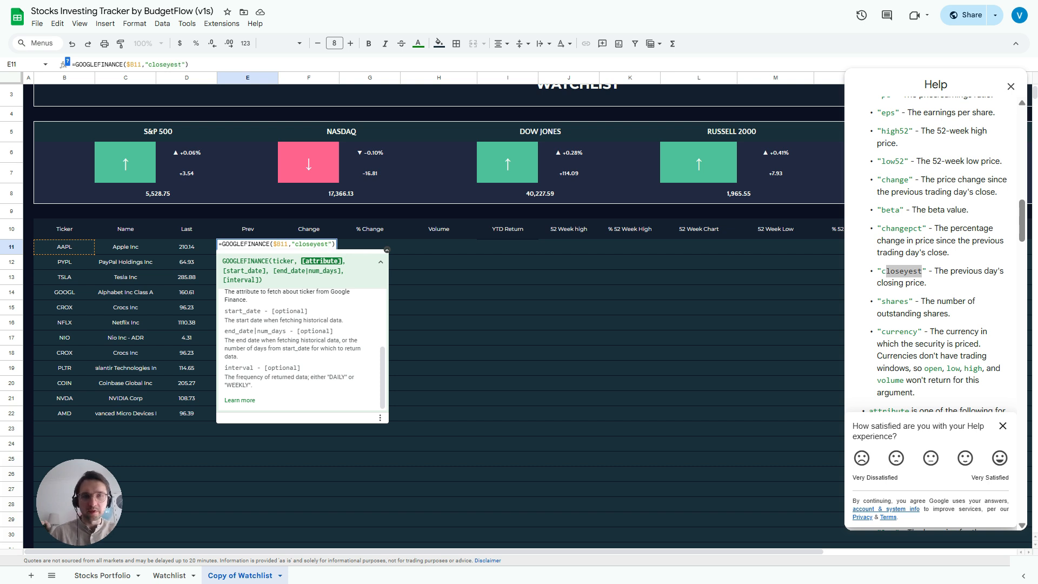
pyautogui.press('Return')
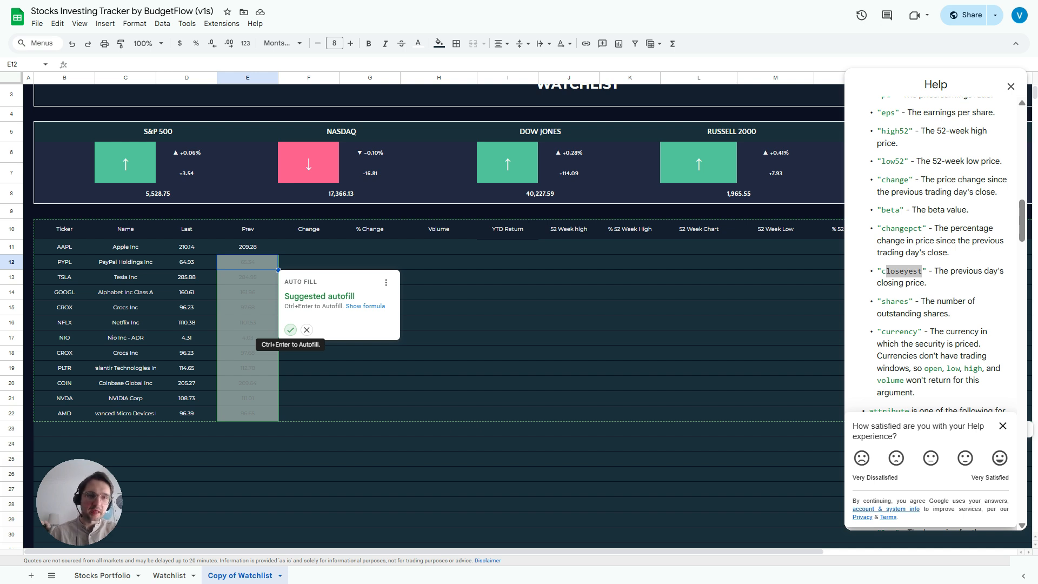
pyautogui.click(290, 329)
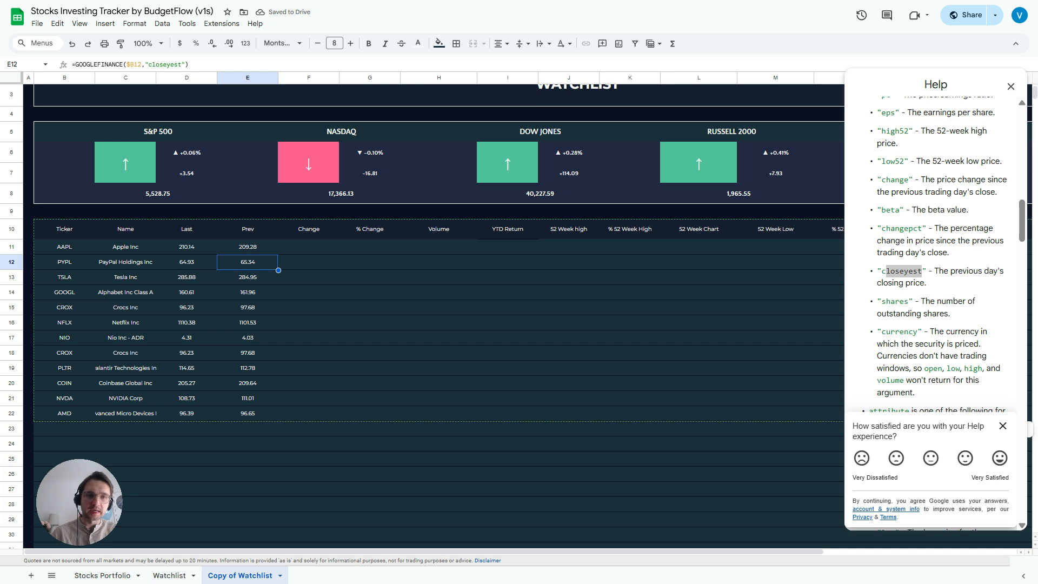
# Enter =D11-E11 in the Change cell F11 and fill the formula down the column to row 22
pyautogui.press('Right')
pyautogui.press('Up')
pyautogui.write('=')
pyautogui.press('Left')
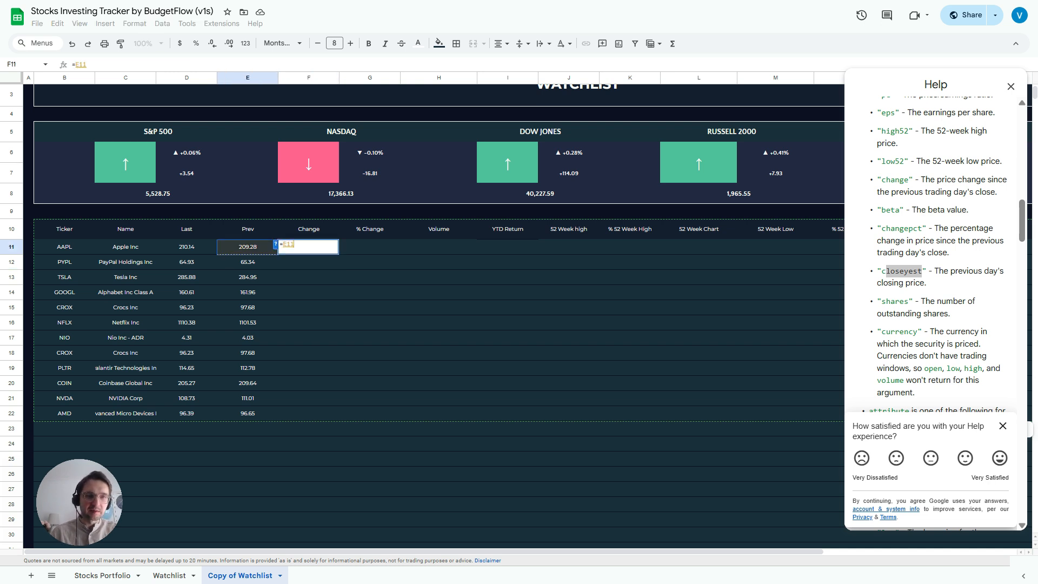
pyautogui.press('Left')
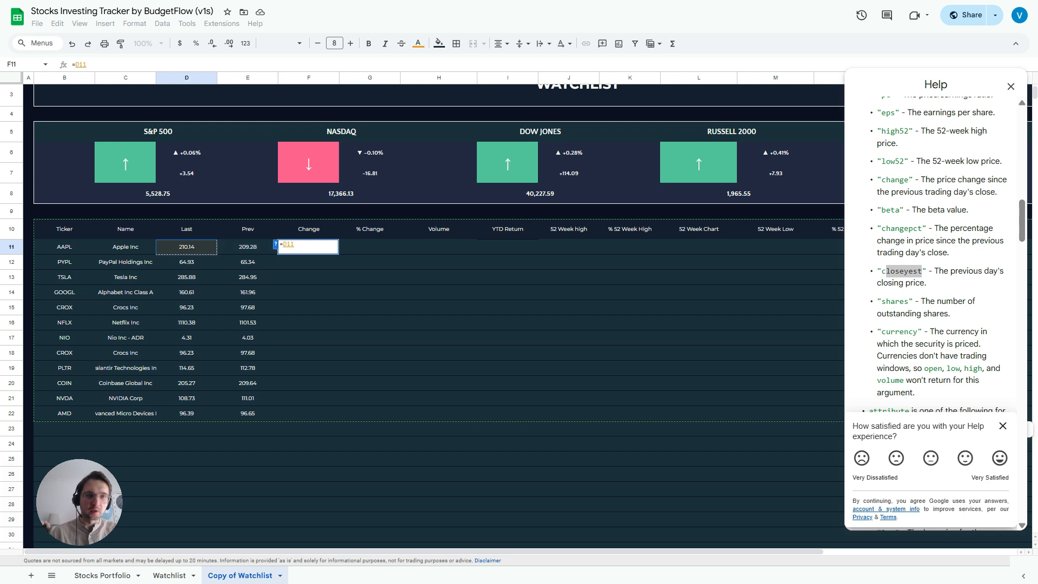
pyautogui.write('-')
pyautogui.press('Left')
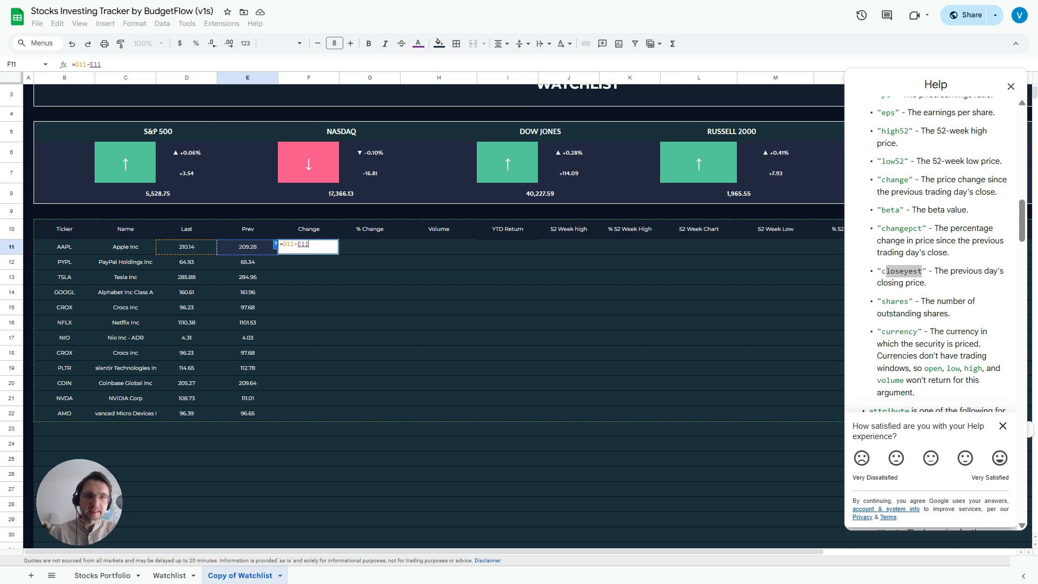
pyautogui.press('Return')
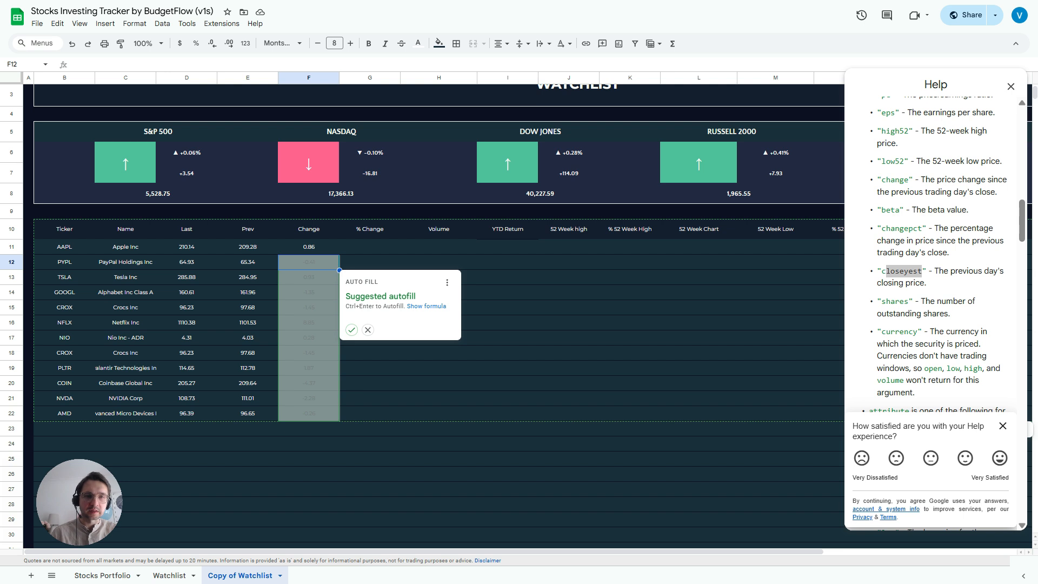
pyautogui.click(351, 330)
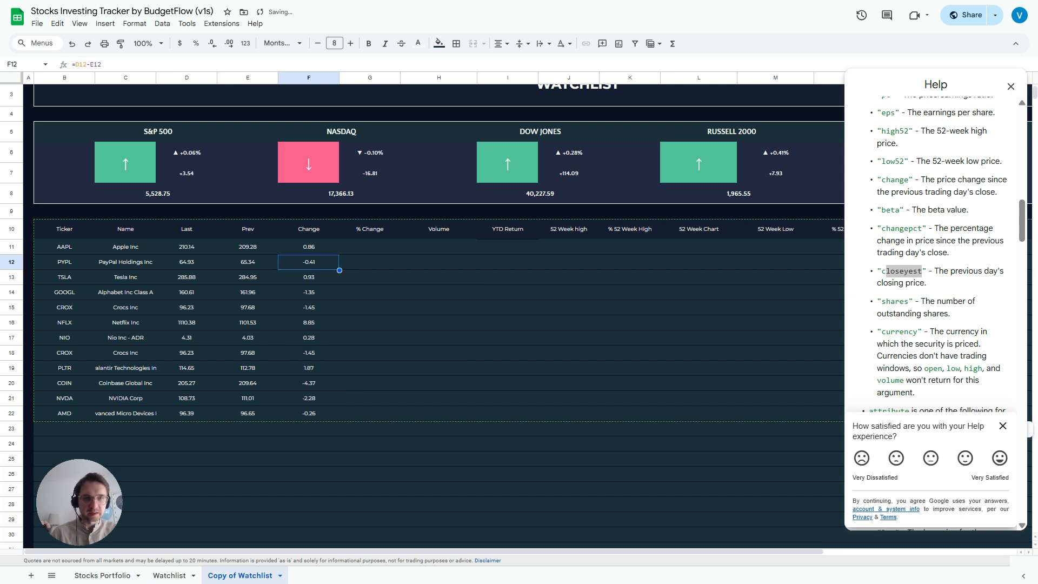
# Check the Change results against the Last and Prev prices, focusing on the Netflix row
pyautogui.press('Right')
pyautogui.press('Left')
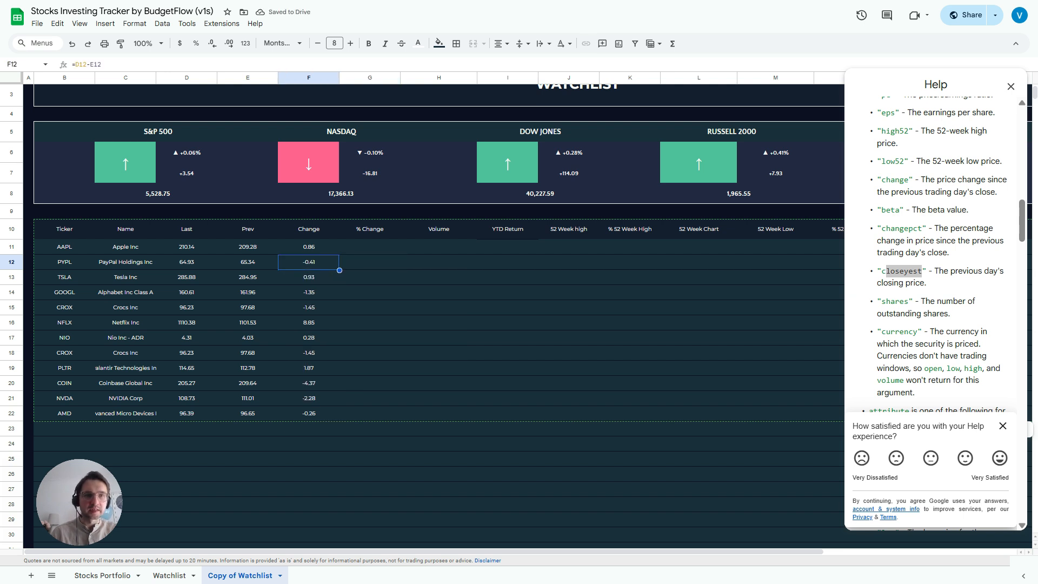
pyautogui.press('Up')
pyautogui.press('Down')
pyautogui.press('Down')
pyautogui.press('Down')
pyautogui.press('Down')
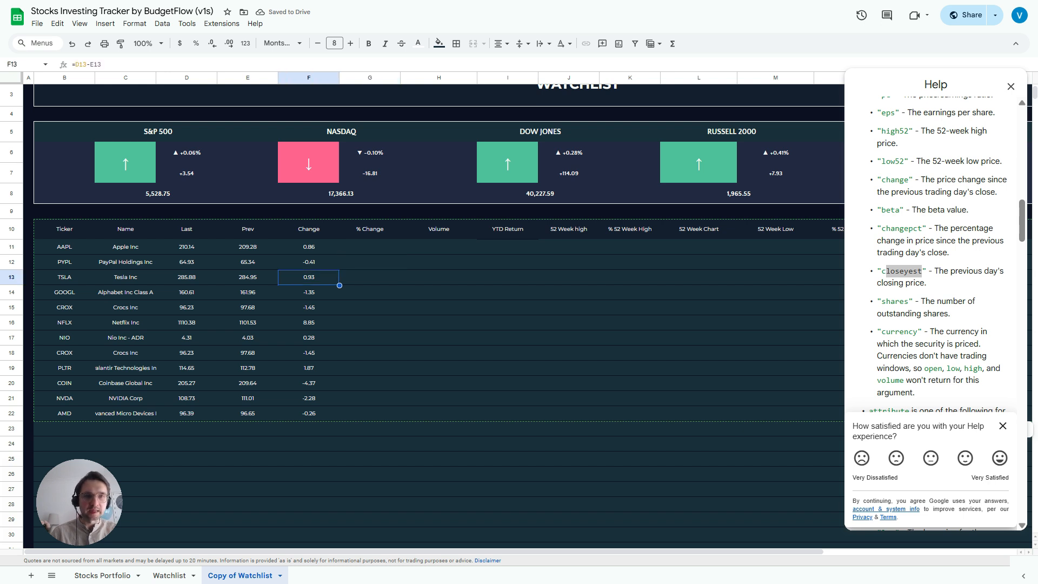
pyautogui.press('Down')
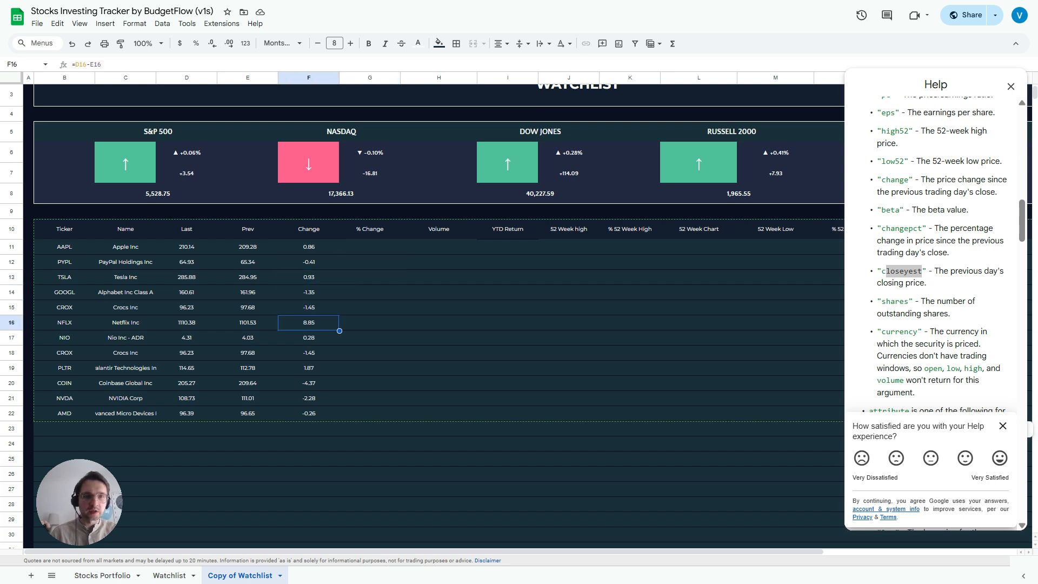
pyautogui.press('Left')
pyautogui.press('Left')
pyautogui.press('Right')
pyautogui.press('Right')
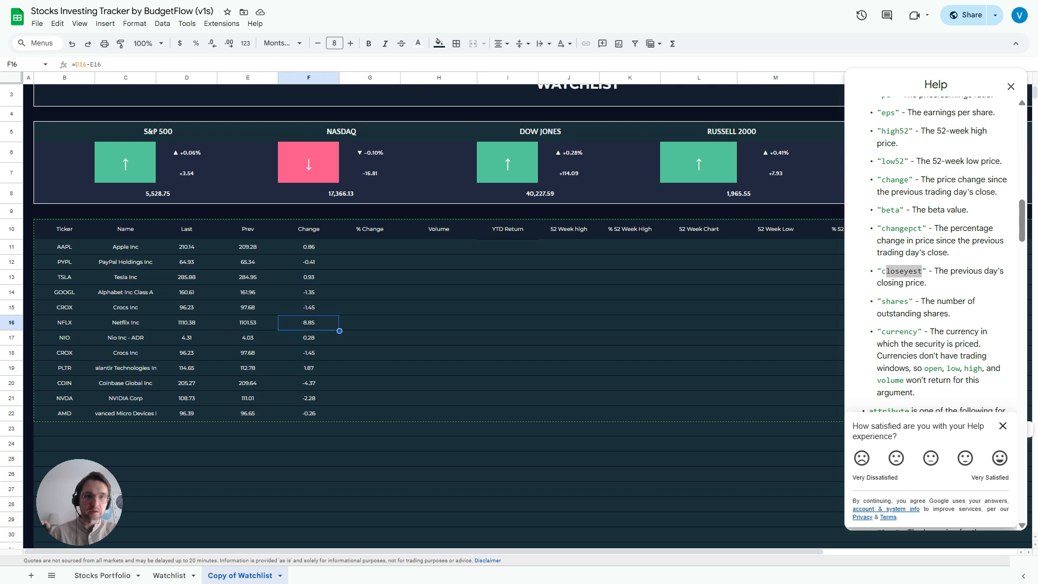
pyautogui.press('Left')
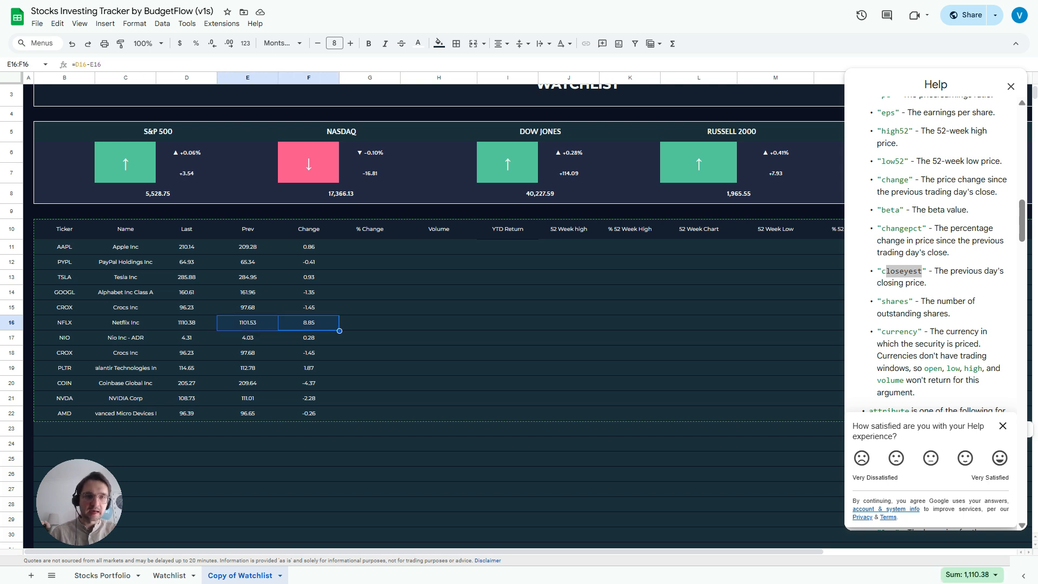
pyautogui.press('Right')
pyautogui.press('Right')
pyautogui.press('Left')
pyautogui.press('Left')
pyautogui.press('Left')
pyautogui.press('Right')
pyautogui.press('Right')
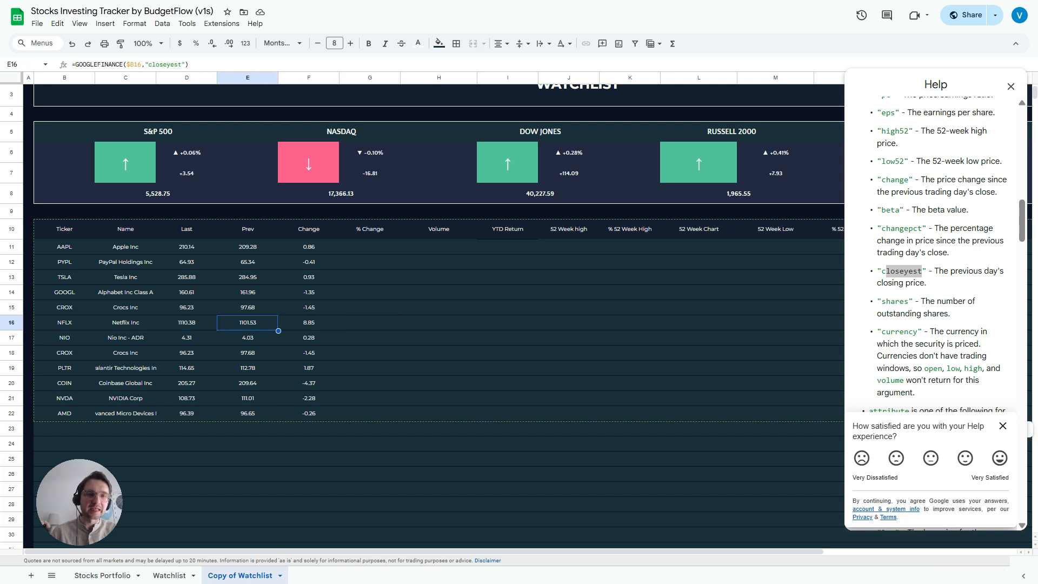
pyautogui.press('Up')
pyautogui.press('Down')
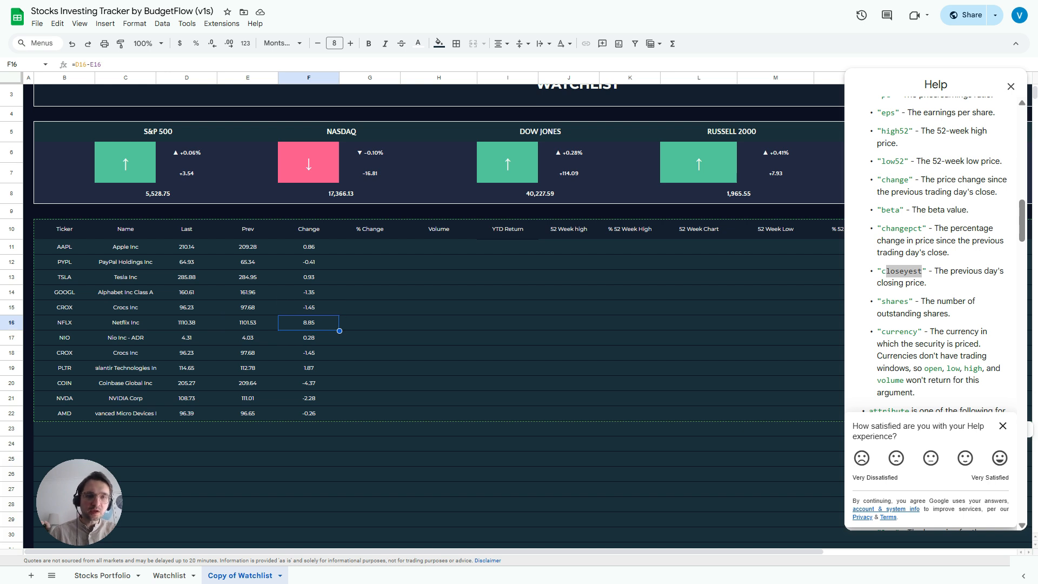
pyautogui.press('Down')
# Enter =(D11-E11)/E11 in the % Change cell G11 and fill the formula down the column to row 22
pyautogui.press('Up')
pyautogui.press('Up')
pyautogui.press('Up')
pyautogui.press('Up')
pyautogui.press('Up')
pyautogui.press('Up')
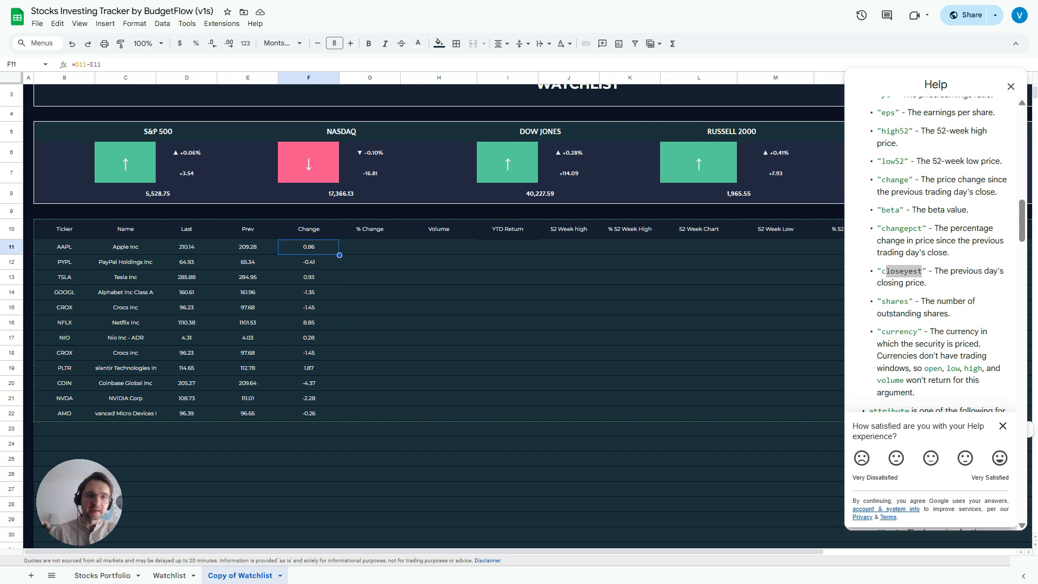
pyautogui.press('Right')
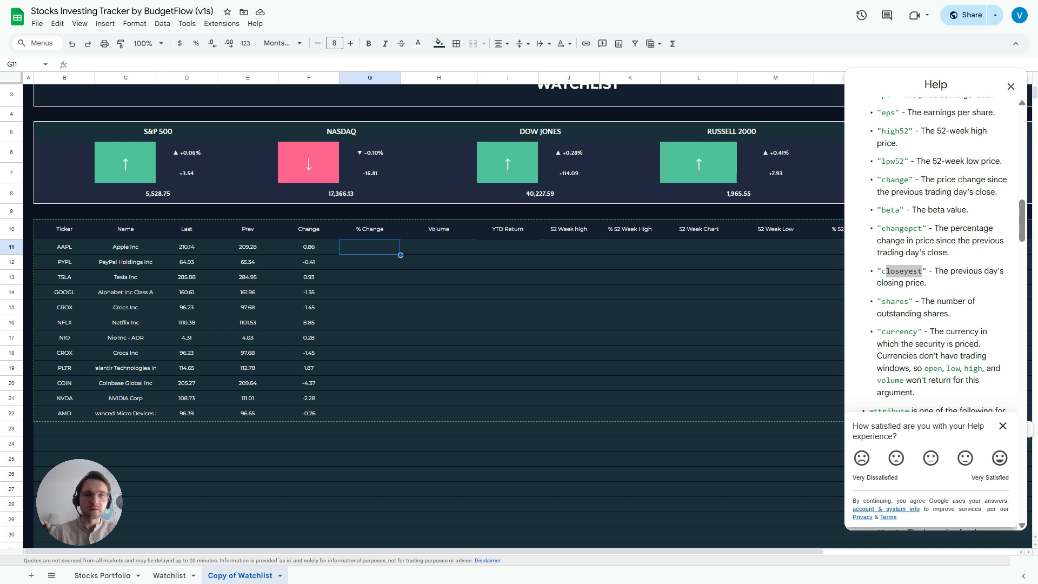
pyautogui.write('=')
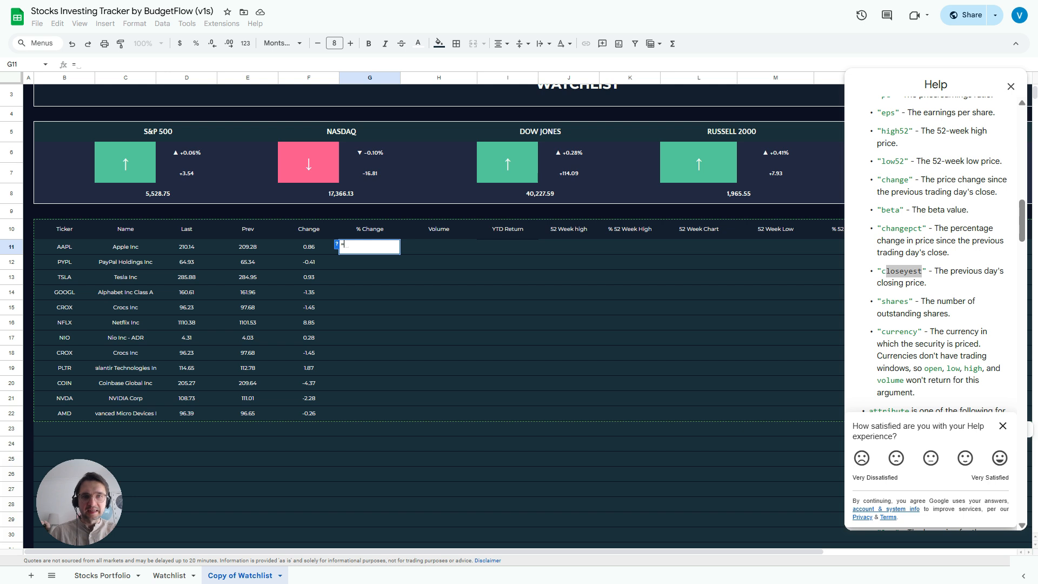
pyautogui.press('Left')
pyautogui.press('Left')
pyautogui.press('Left')
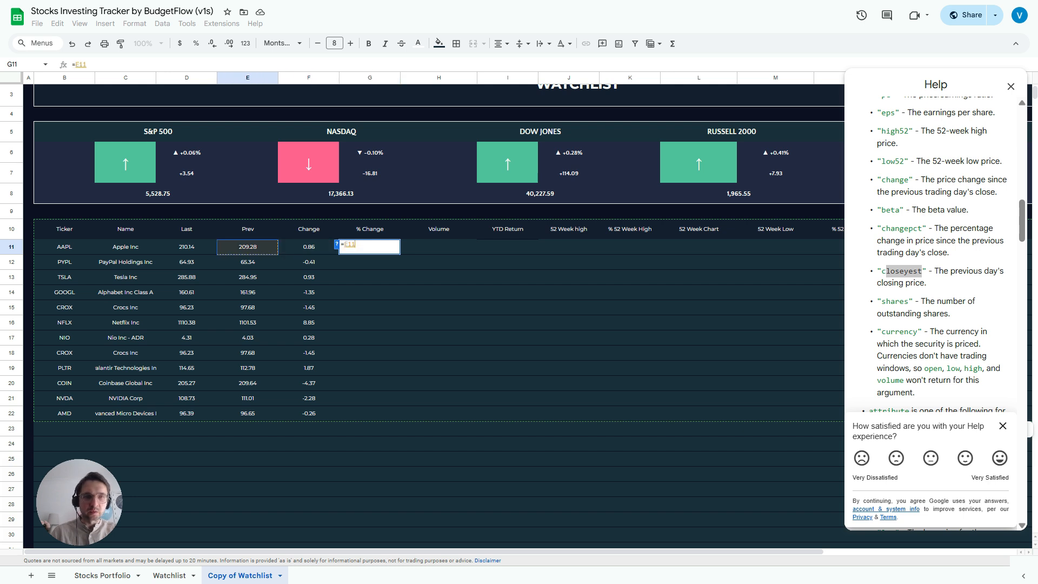
pyautogui.press('BackSpace')
pyautogui.press('BackSpace')
pyautogui.press('BackSpace')
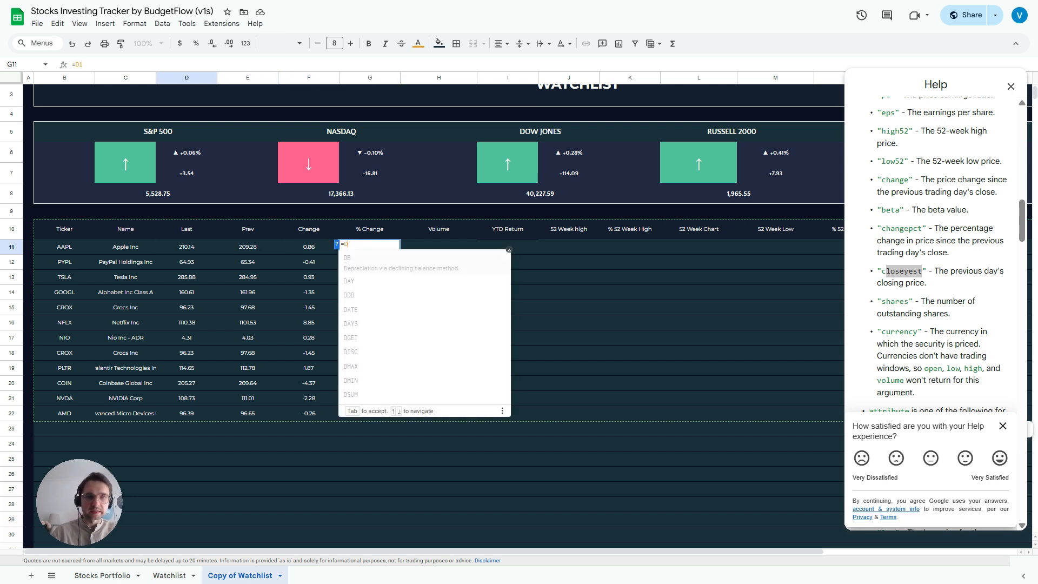
pyautogui.write('(')
pyautogui.press('Left')
pyautogui.press('Left')
pyautogui.press('Left')
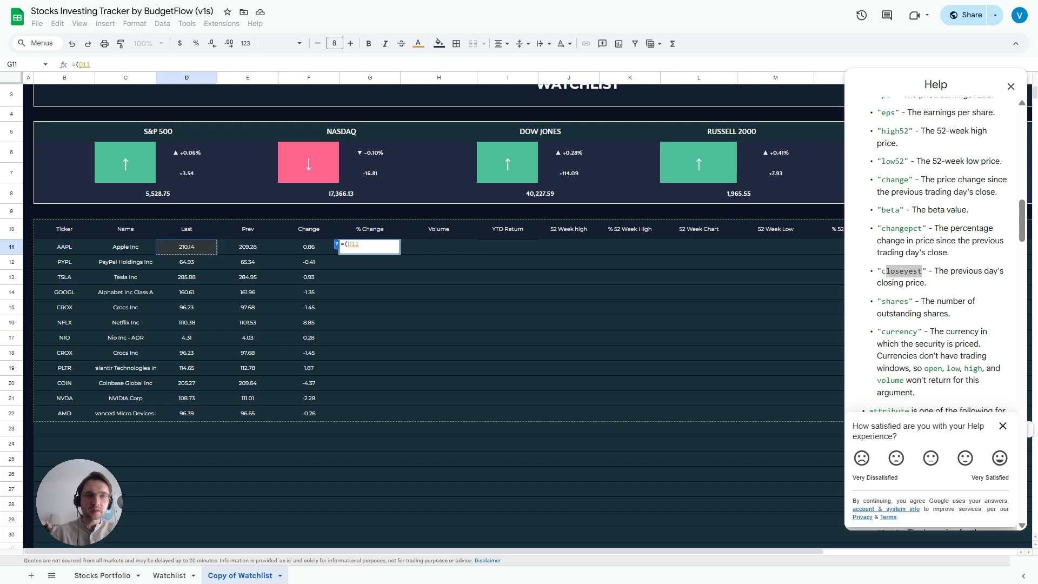
pyautogui.write('-')
pyautogui.press('Left')
pyautogui.press('Left')
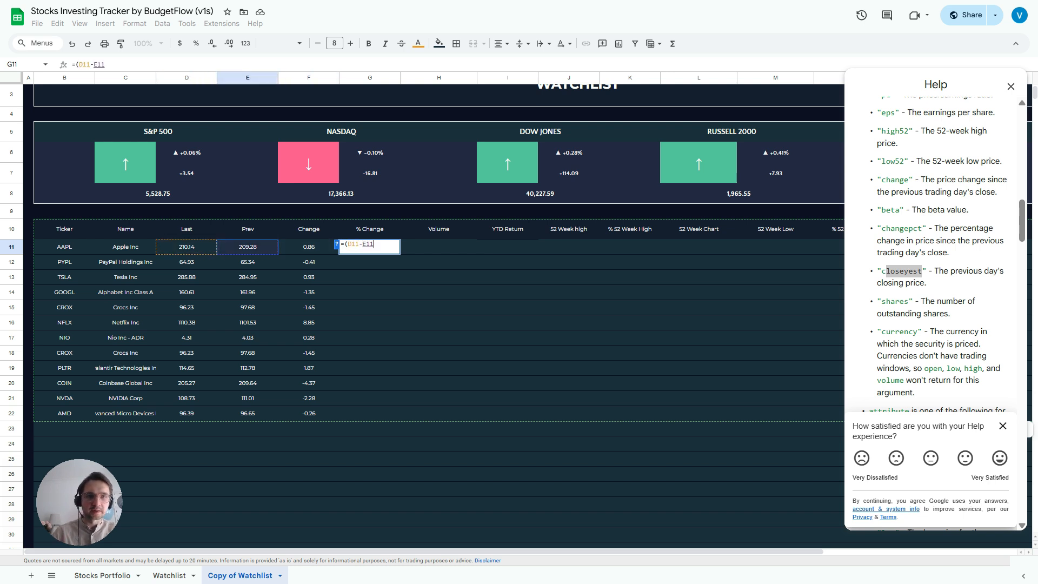
pyautogui.write(')/')
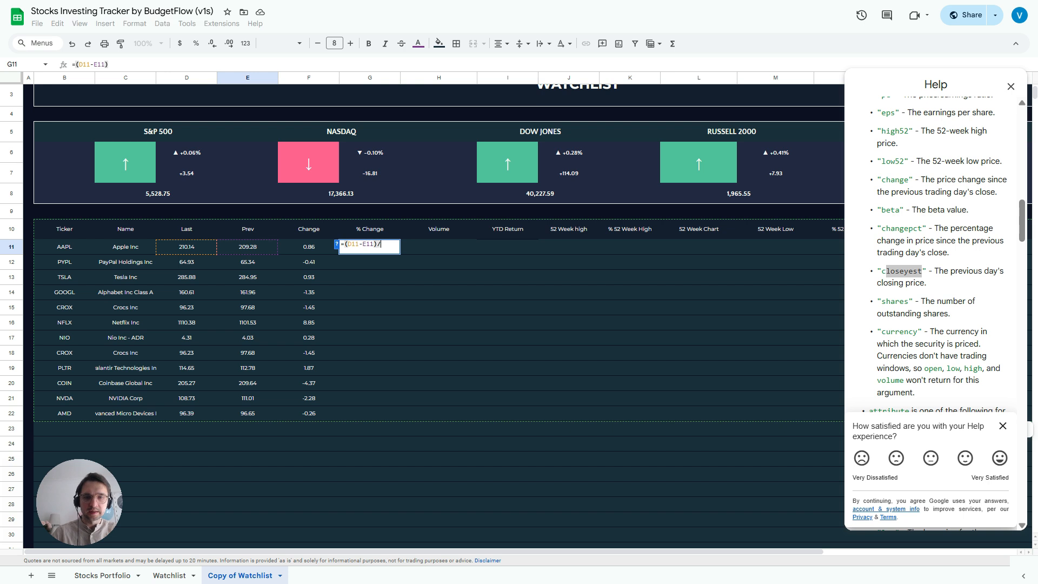
pyautogui.press('Left')
pyautogui.press('Left')
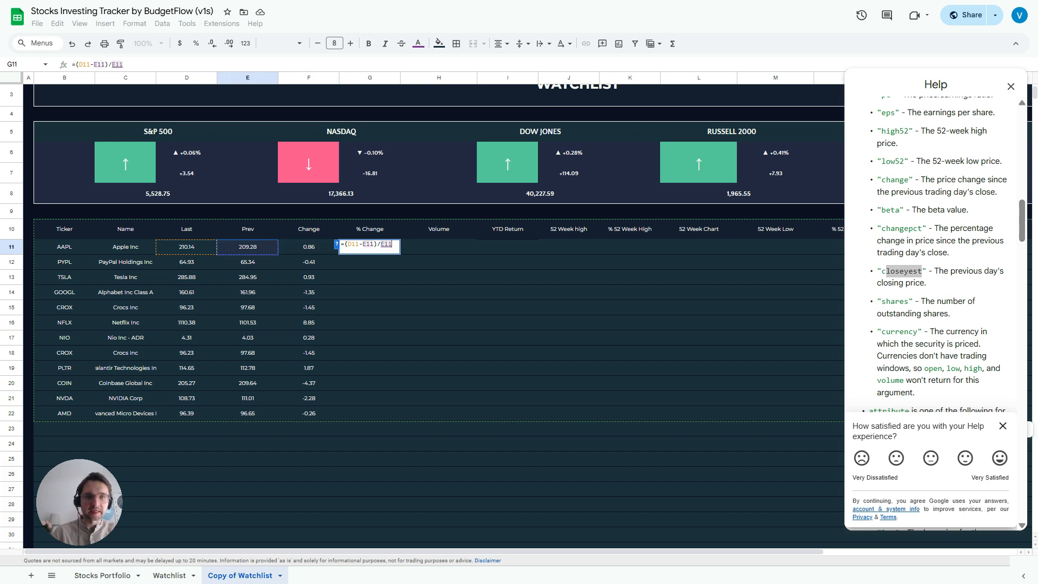
pyautogui.press('Return')
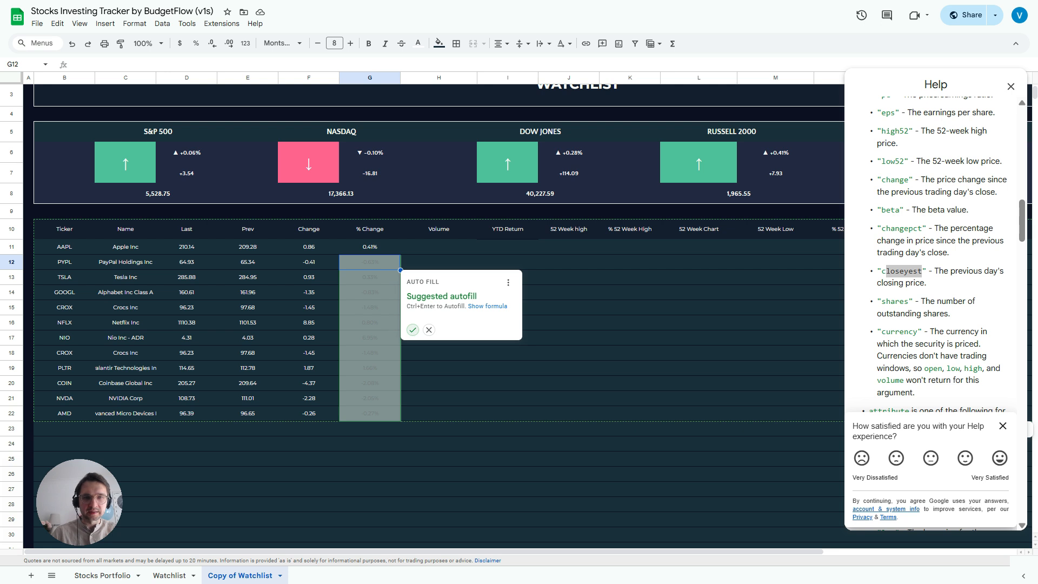
pyautogui.click(412, 329)
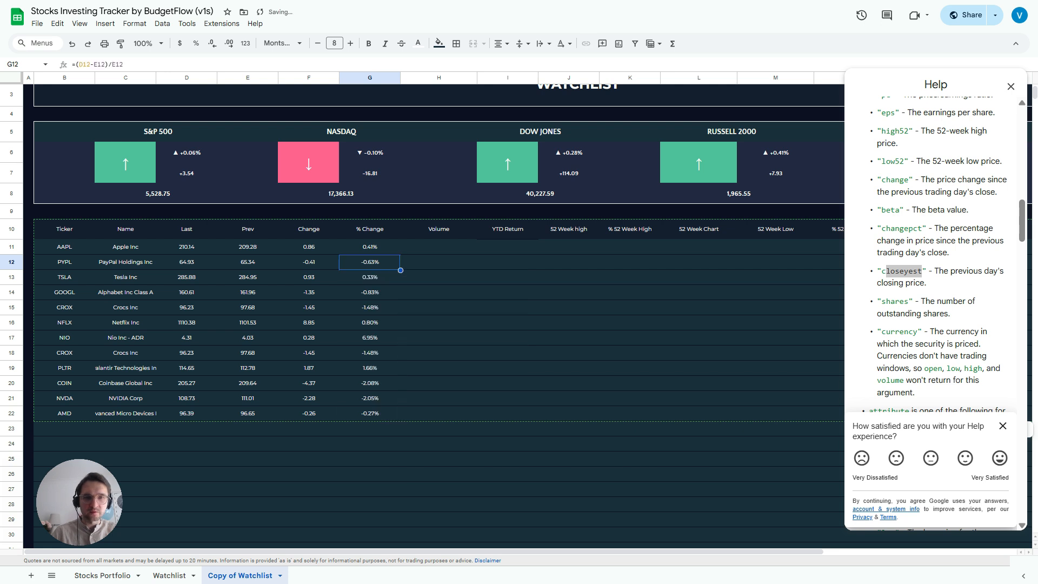
# Compare the % Change results with the Change, Prev and Last values in the Netflix and NIO rows
pyautogui.press('Down')
pyautogui.press('Down')
pyautogui.press('Down')
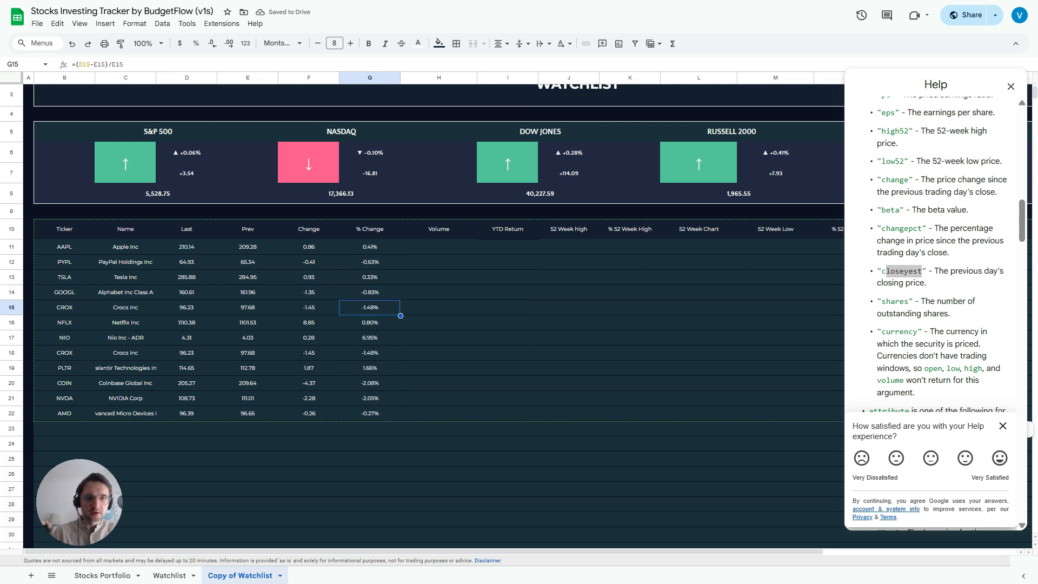
pyautogui.press('Down')
pyautogui.press('Left')
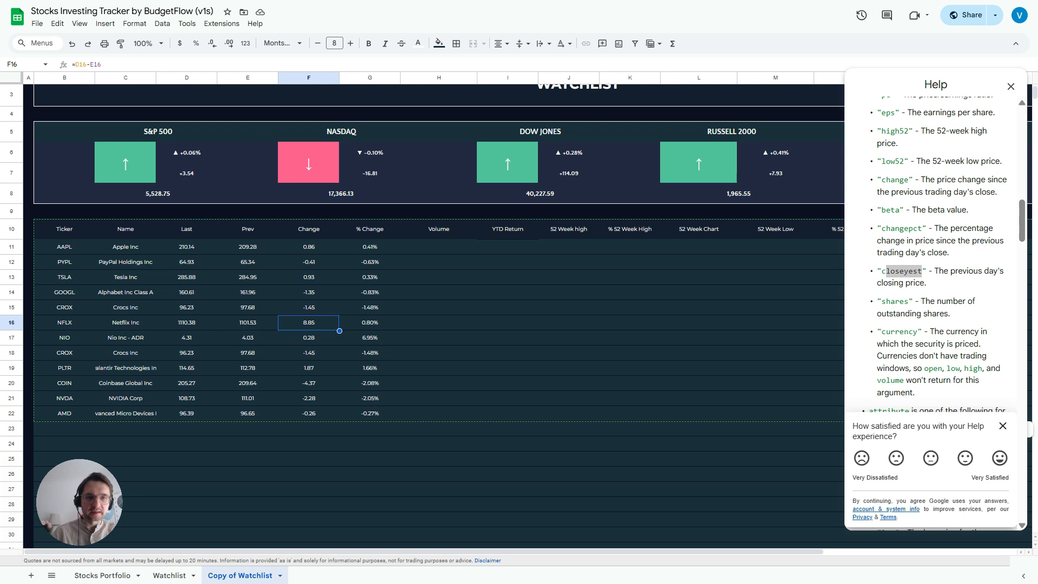
pyautogui.press('Right')
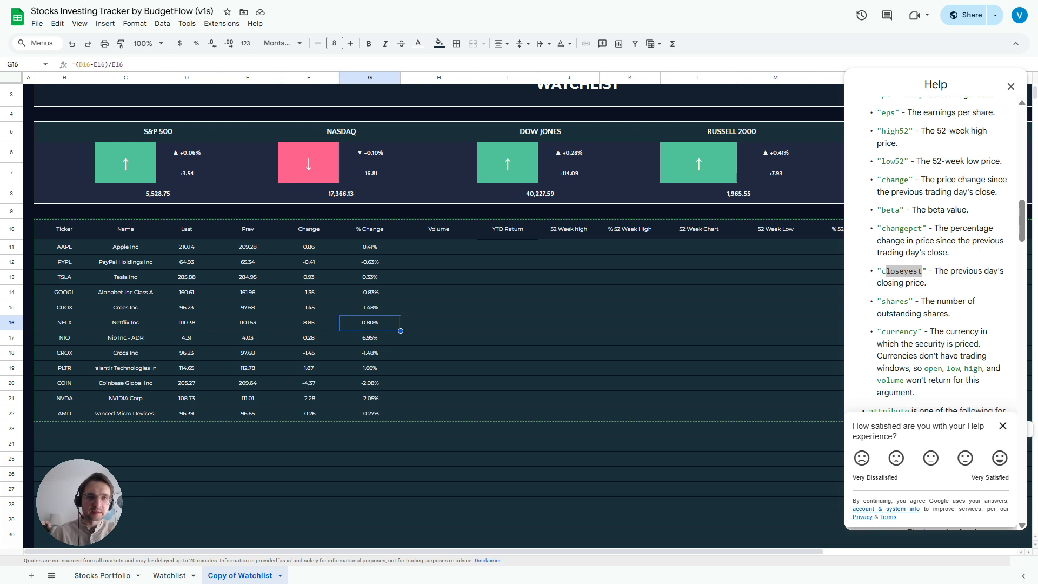
pyautogui.press('Down')
pyautogui.press('Left')
pyautogui.press('Left')
pyautogui.press('Left')
pyautogui.press('Left')
pyautogui.press('Left')
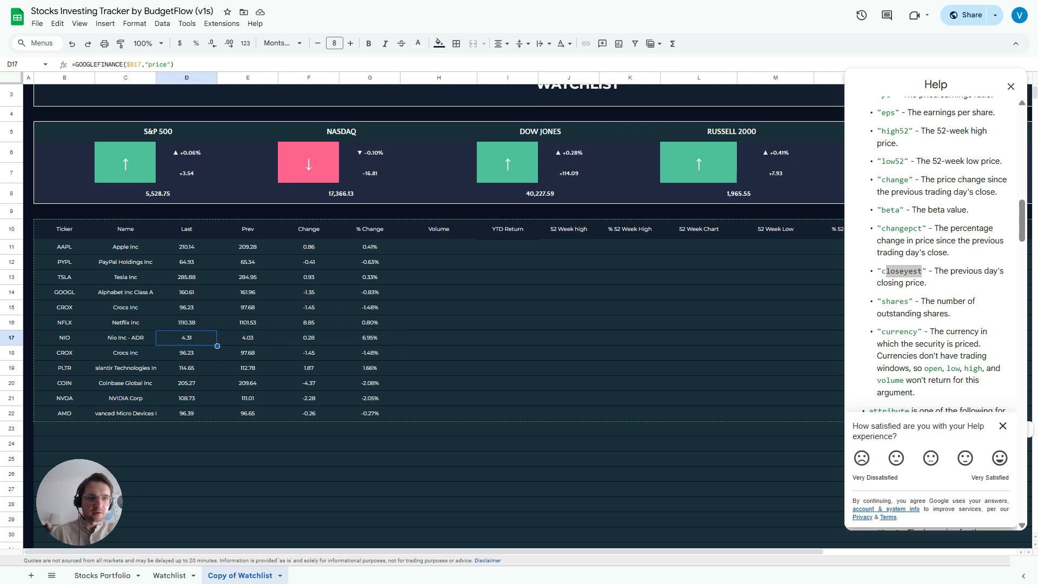
pyautogui.press('Right')
pyautogui.press('Right')
pyautogui.press('Left')
pyautogui.press('Right')
pyautogui.press('Right')
pyautogui.press('Right')
pyautogui.press('Right')
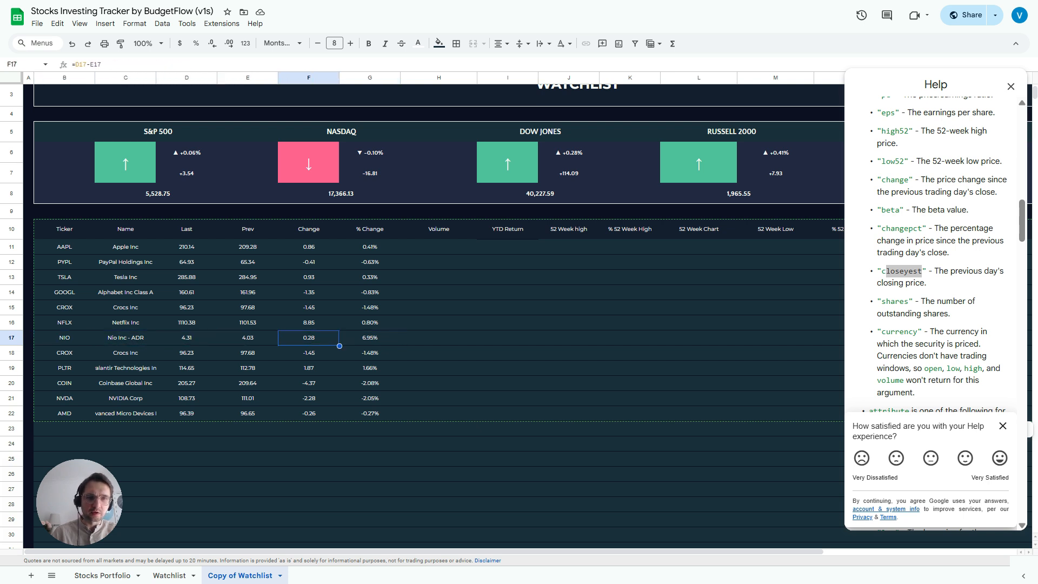
pyautogui.press('Left')
pyautogui.press('Left')
pyautogui.press('Left')
pyautogui.press('Left')
pyautogui.press('Left')
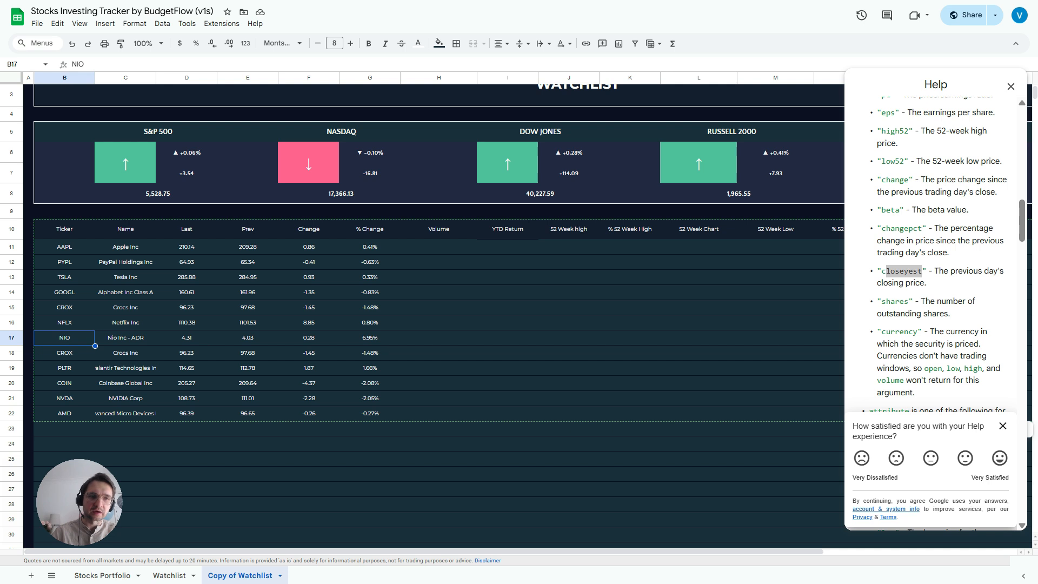
pyautogui.press('Right')
pyautogui.press('Right')
pyautogui.press('Right')
pyautogui.press('Right')
pyautogui.press('Right')
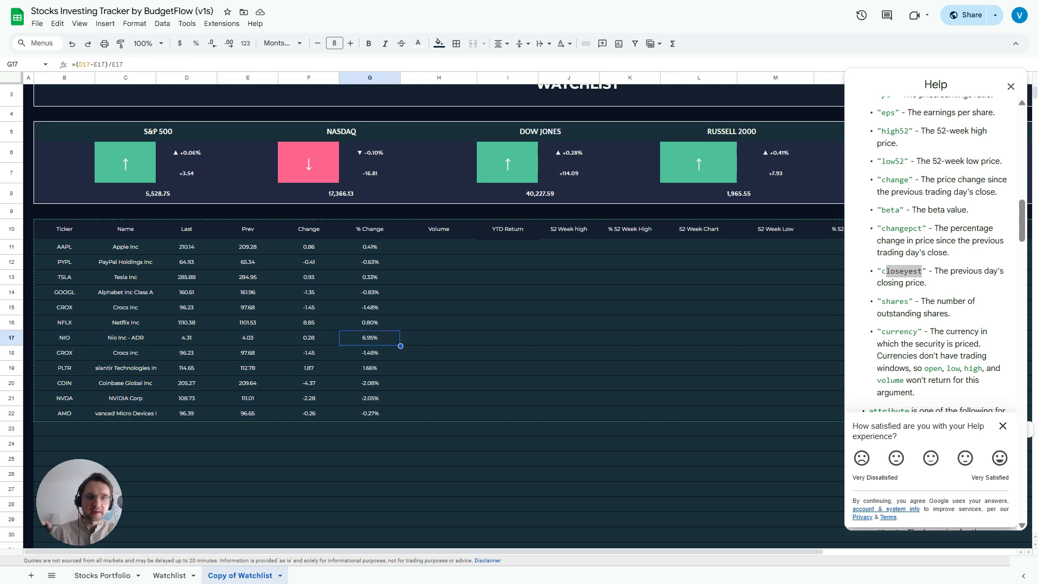
pyautogui.press('Left')
pyautogui.press('Left')
pyautogui.press('Left')
pyautogui.press('Right')
pyautogui.press('Left')
pyautogui.press('Left')
pyautogui.press('Right')
pyautogui.press('Right')
pyautogui.press('Right')
pyautogui.press('Left')
pyautogui.press('Left')
pyautogui.press('Left')
pyautogui.press('Right')
pyautogui.press('Left')
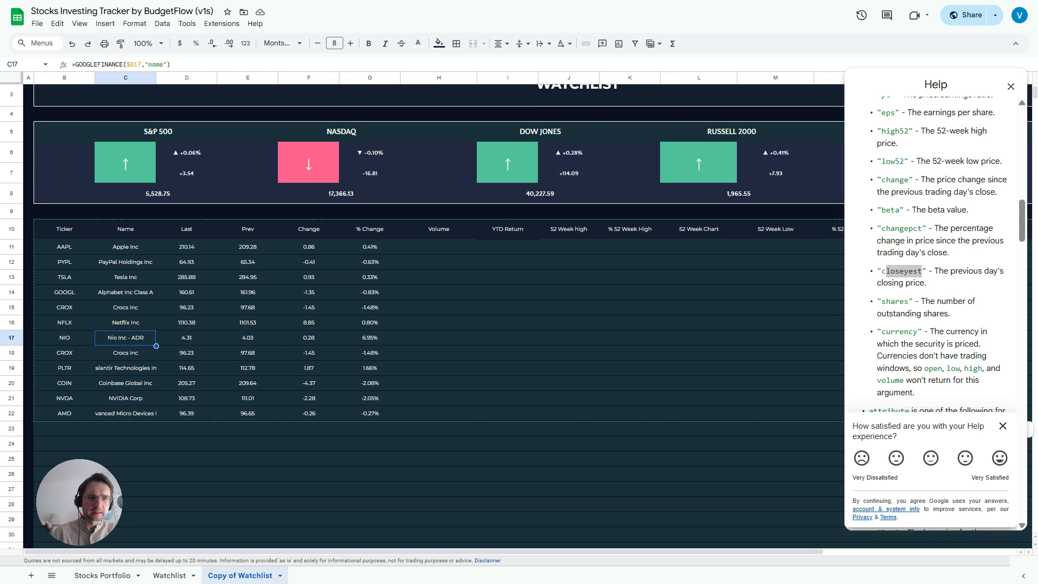
pyautogui.press('Right')
pyautogui.press('Right')
pyautogui.press('Right')
pyautogui.press('Right')
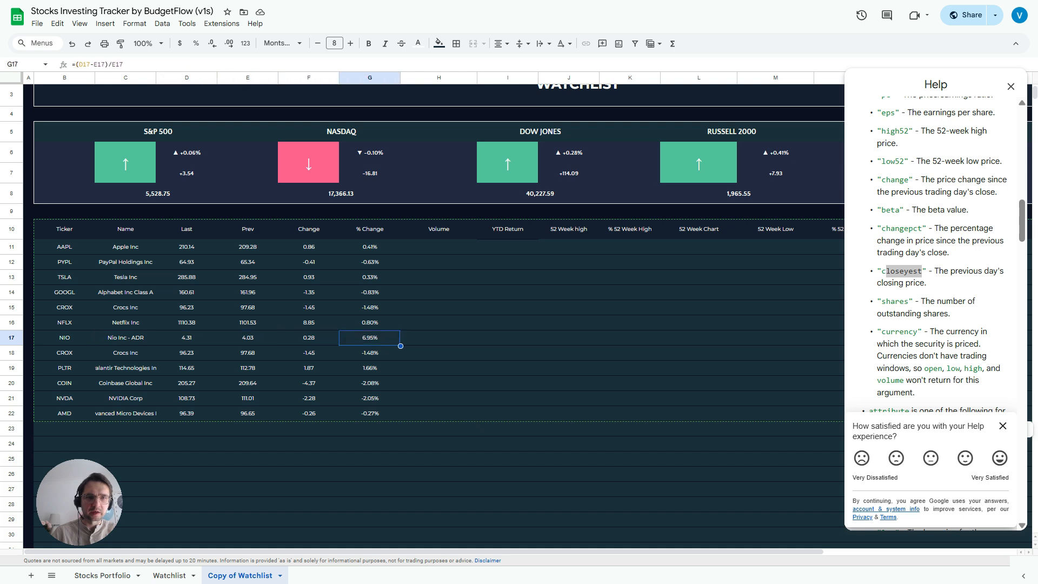
# Enter the alternative formula =F11/E11 in the % Change cell G11 and review it against the Change cell
pyautogui.press('Up')
pyautogui.press('Up')
pyautogui.press('Up')
pyautogui.press('Up')
pyautogui.press('Up')
pyautogui.press('Up')
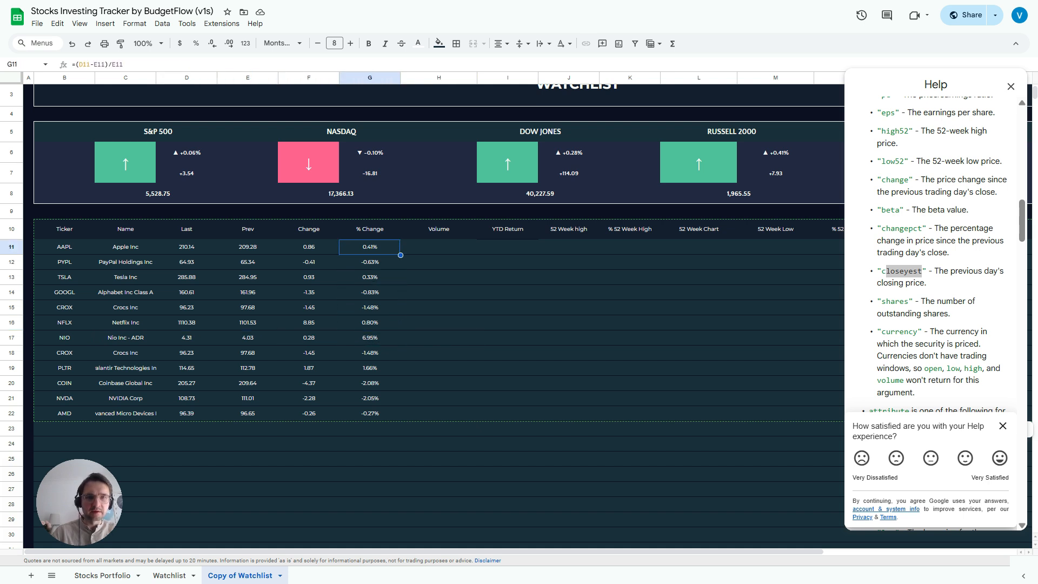
pyautogui.write('=')
pyautogui.press('Left')
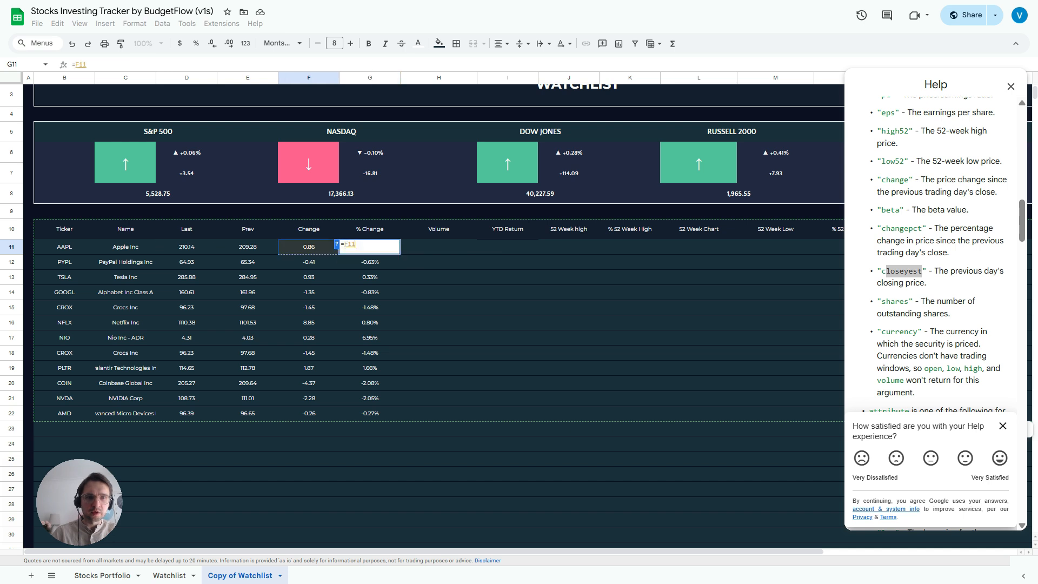
pyautogui.write('/')
pyautogui.press('Left')
pyautogui.press('Left')
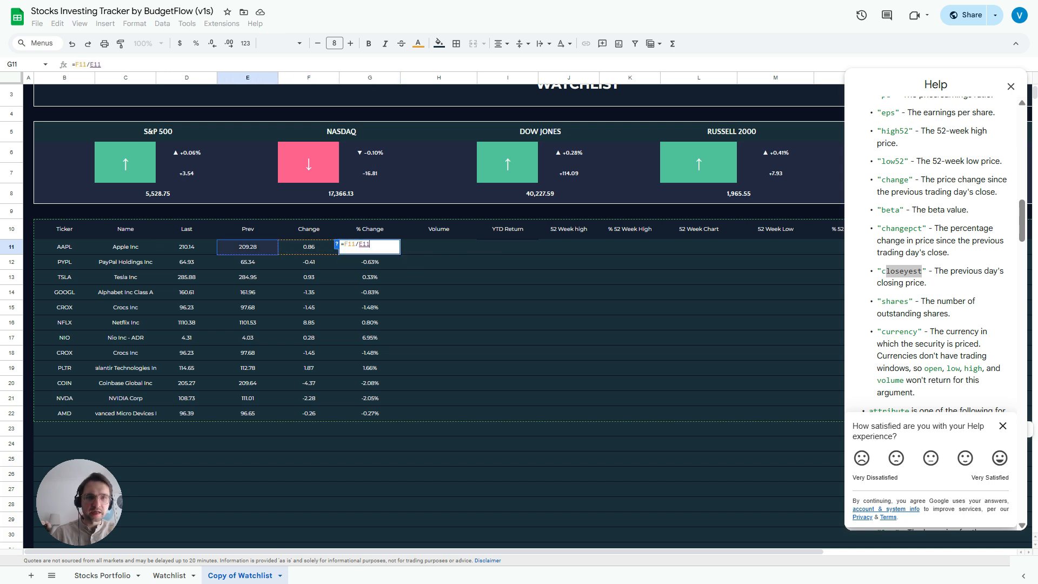
pyautogui.press('Return')
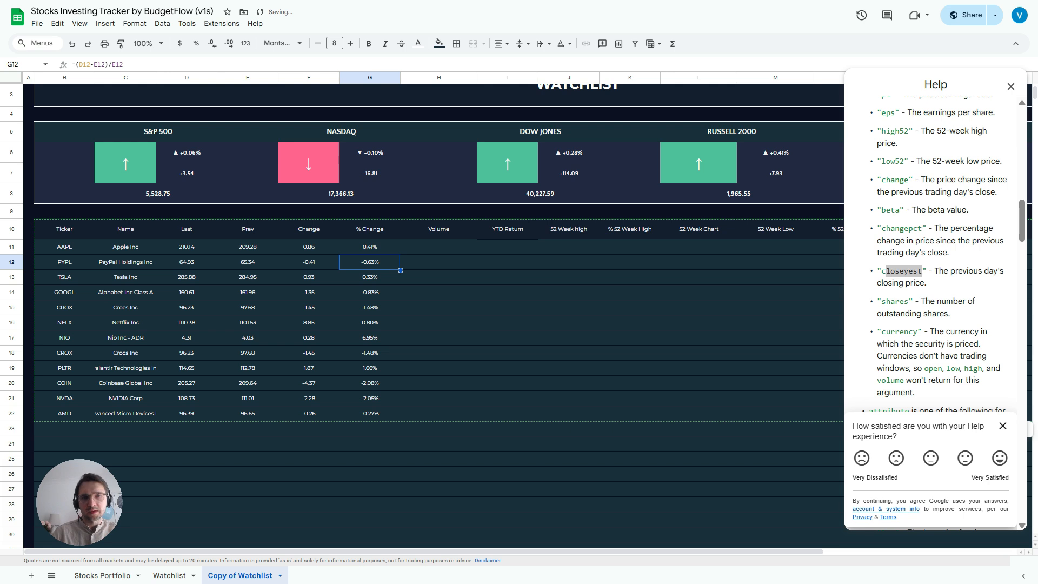
pyautogui.press('Up')
pyautogui.press('Down')
pyautogui.press('Up')
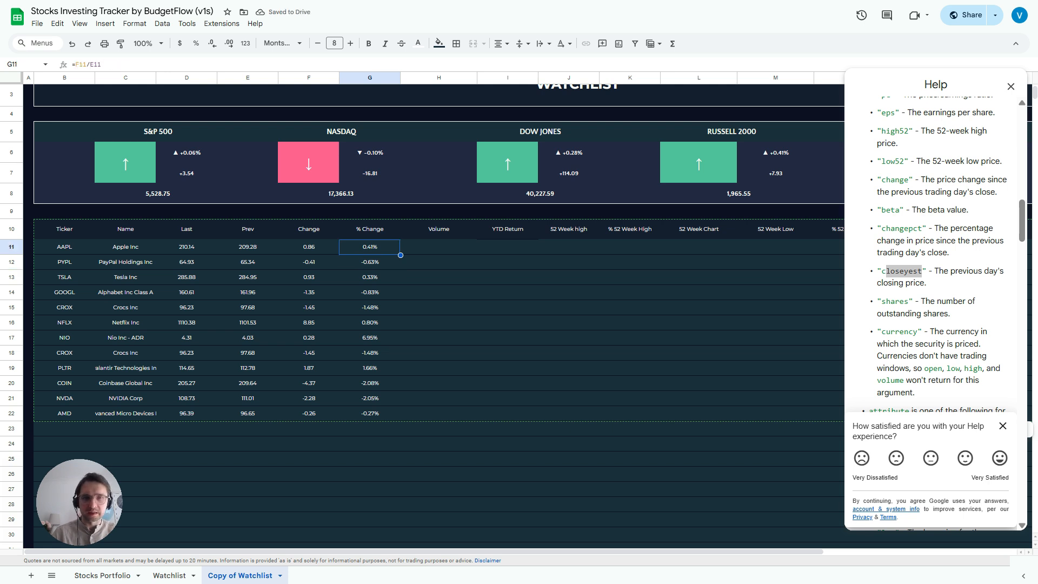
pyautogui.press('Left')
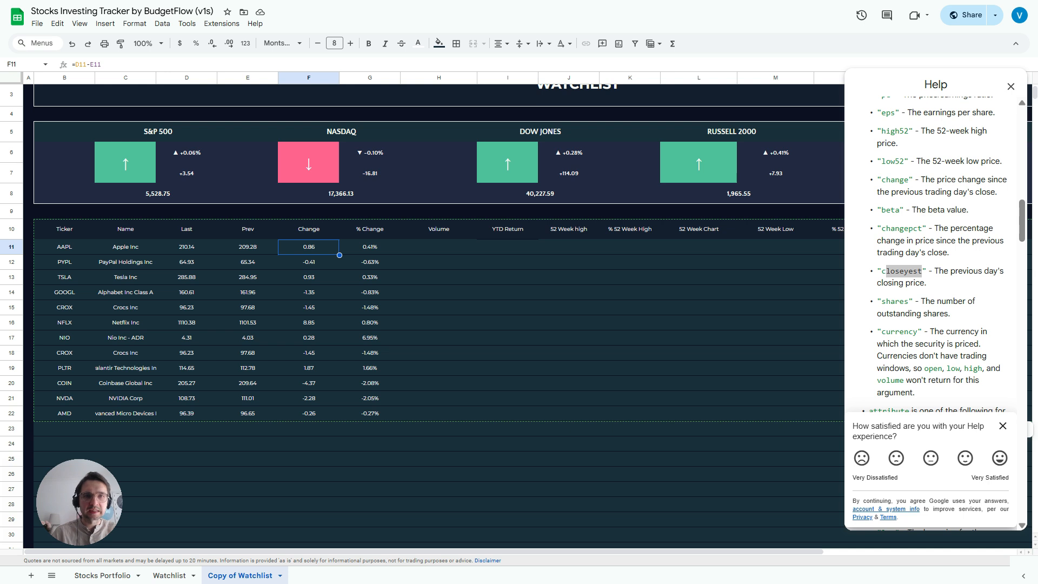
pyautogui.press('Right')
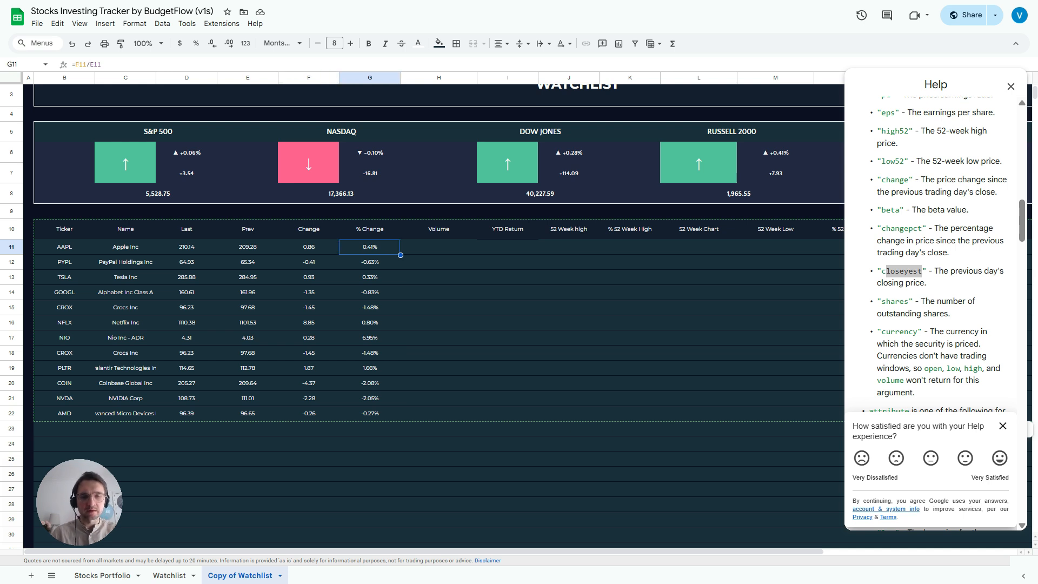
# Copy the % Change formula from G12 into G11 to restore =(D11-E11)/E11, and check its cell references
pyautogui.press('Down')
pyautogui.hotkey('ctrl', 'c')
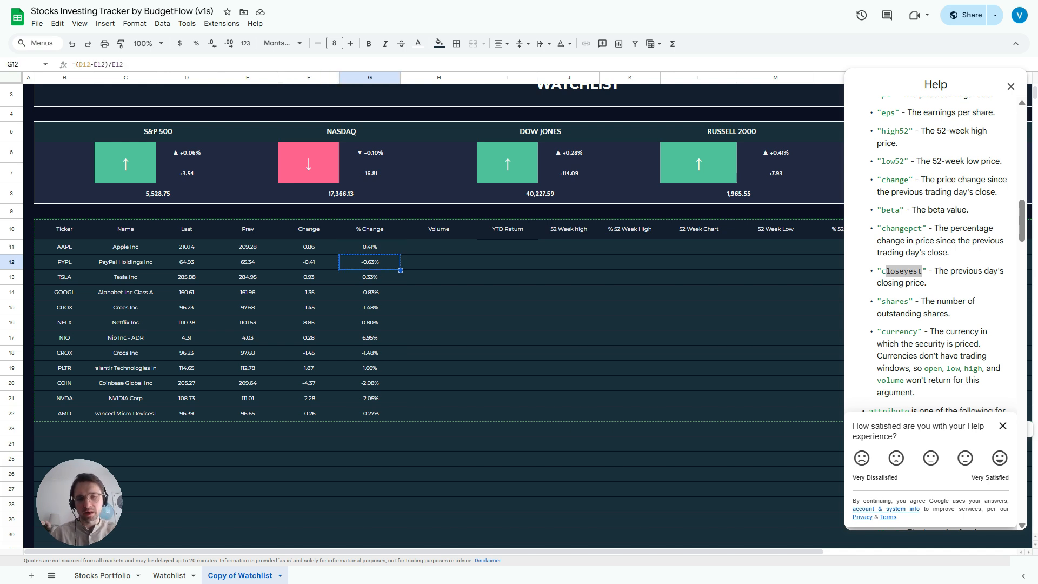
pyautogui.press('Up')
pyautogui.hotkey('ctrl', 'v')
pyautogui.press('F2')
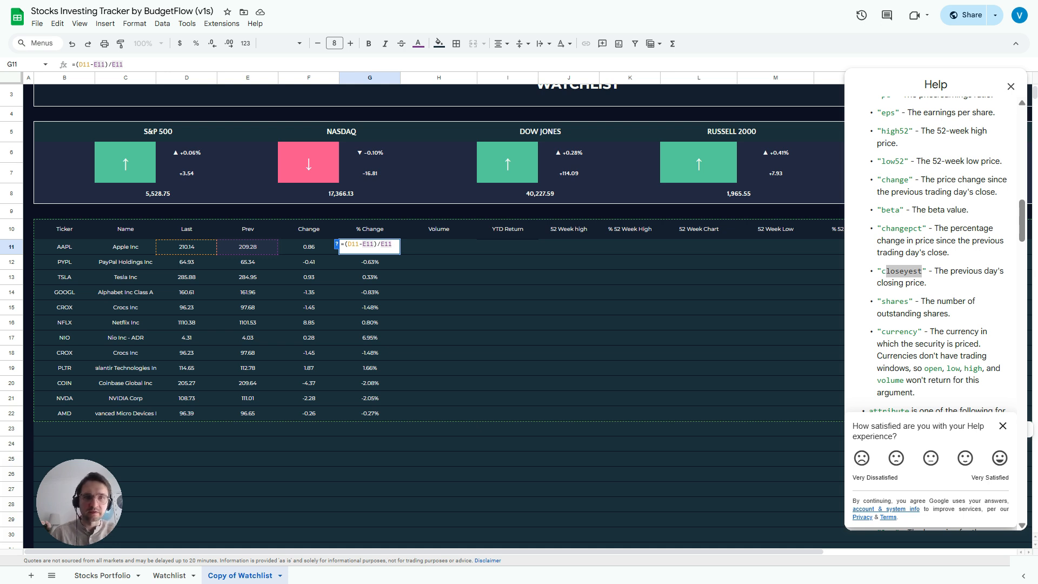
pyautogui.press('Escape')
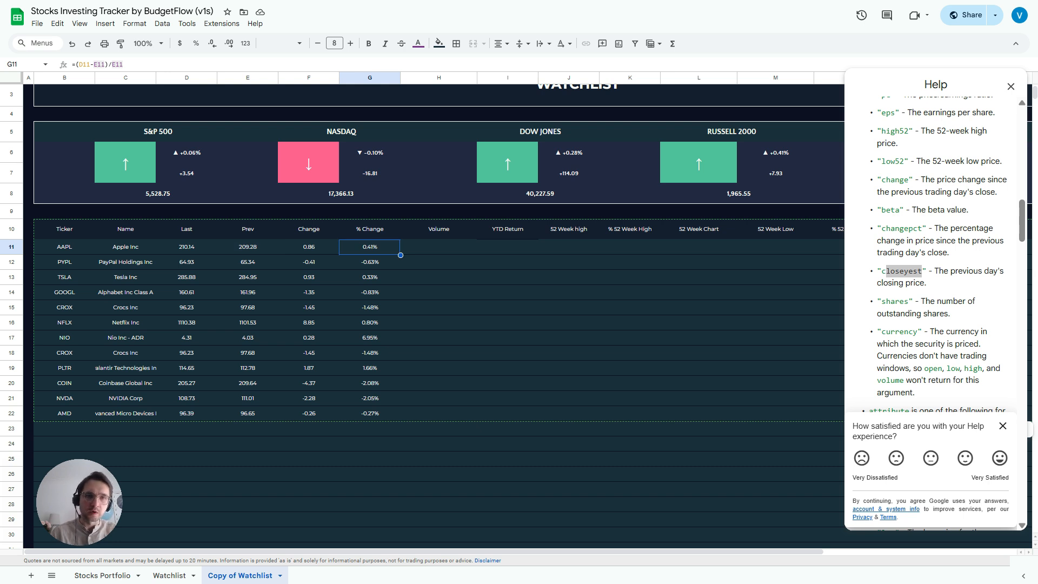
pyautogui.press('Right')
pyautogui.press('Left')
pyautogui.press('Left')
pyautogui.press('Right')
pyautogui.press('Right')
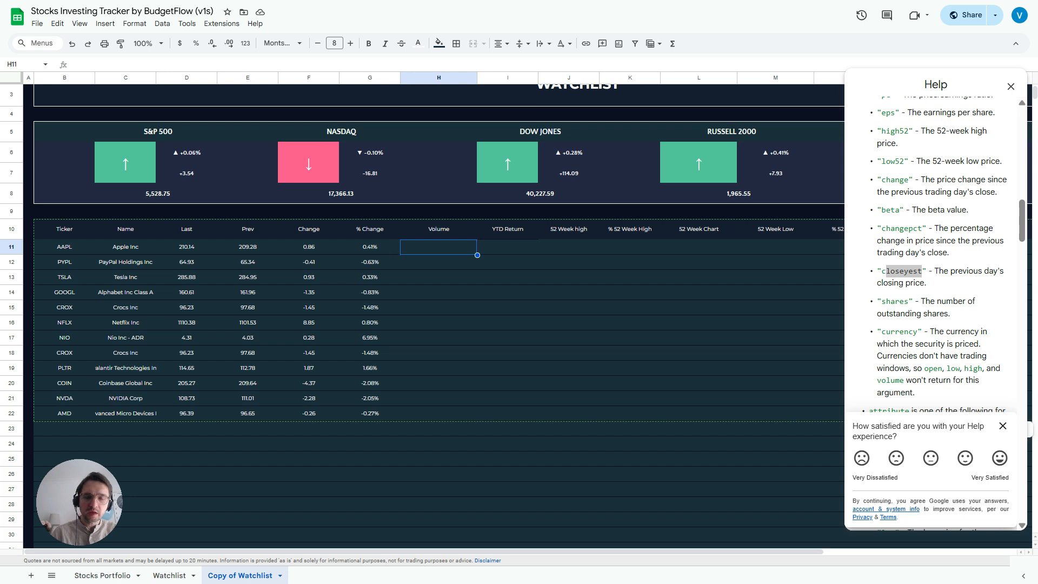
pyautogui.write('=')
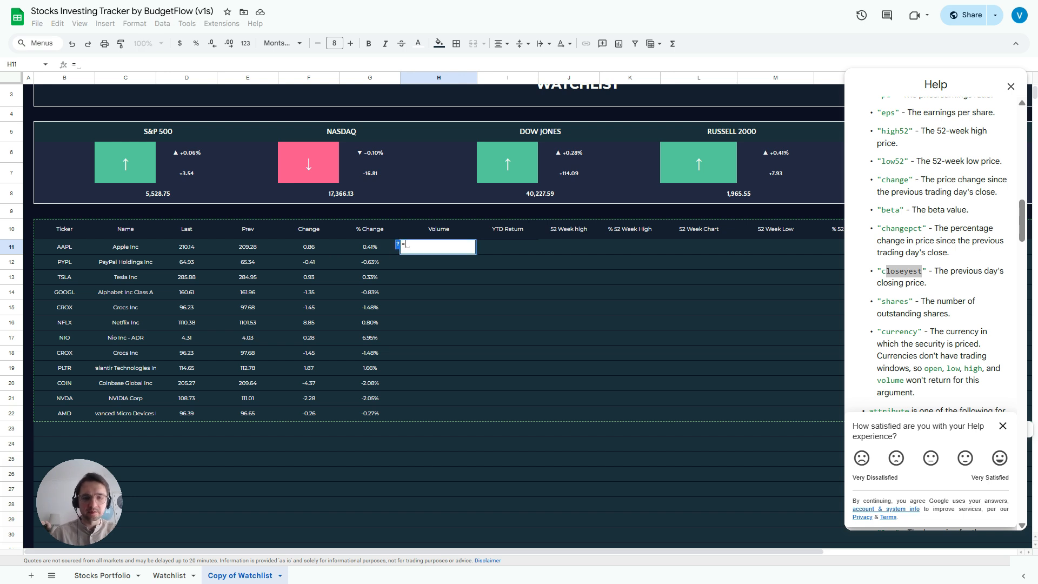
pyautogui.press('Escape')
pyautogui.press('Left')
pyautogui.hotkey('ctrl', 'c')
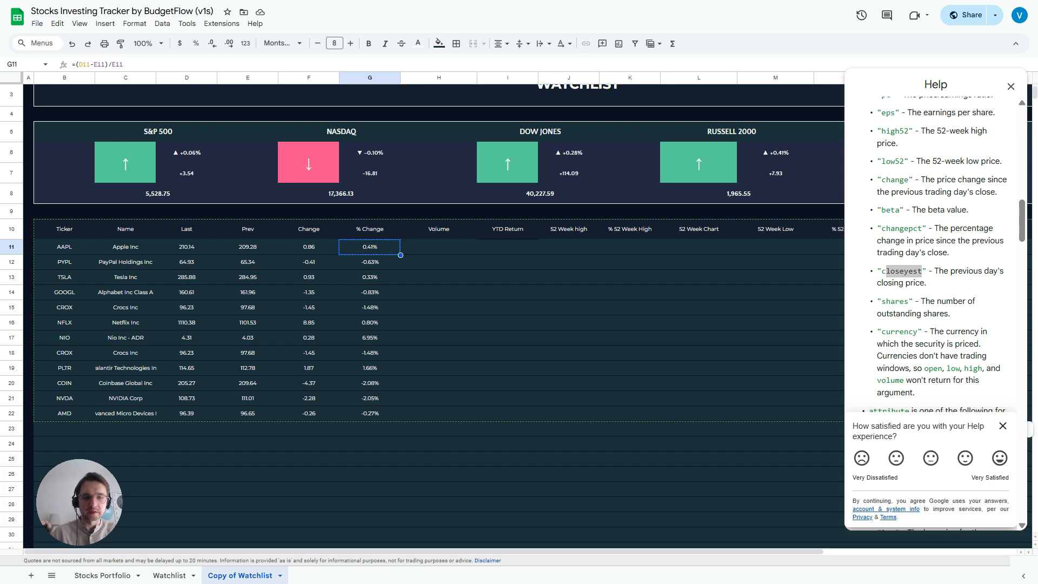
pyautogui.press('Right')
pyautogui.hotkey('ctrl', 'v')
pyautogui.hotkey('ctrl', 'z')
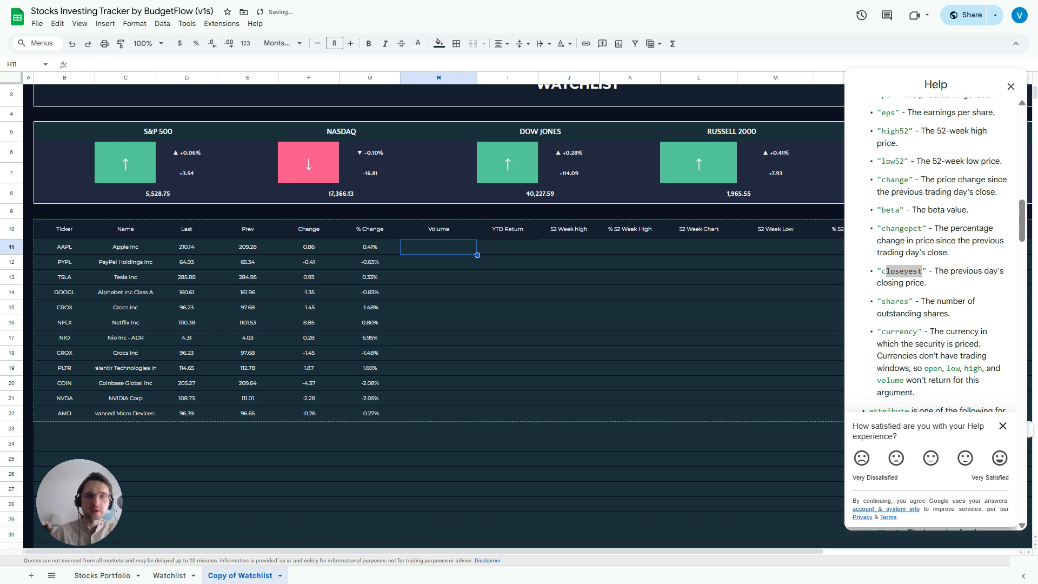
# Copy the GOOGLEFINANCE formula from the Prev cell E11 into the Volume cell H11
pyautogui.press('Left')
pyautogui.press('Left')
pyautogui.press('Left')
pyautogui.press('Right')
pyautogui.press('Left')
pyautogui.press('Right')
pyautogui.press('Right')
pyautogui.press('Right')
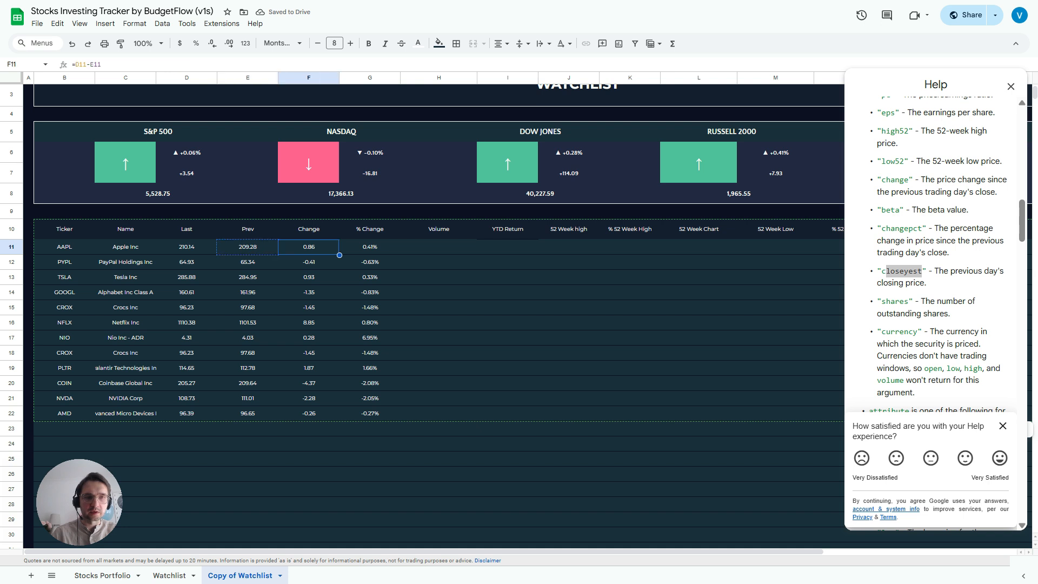
pyautogui.hotkey('ctrl', 'v')
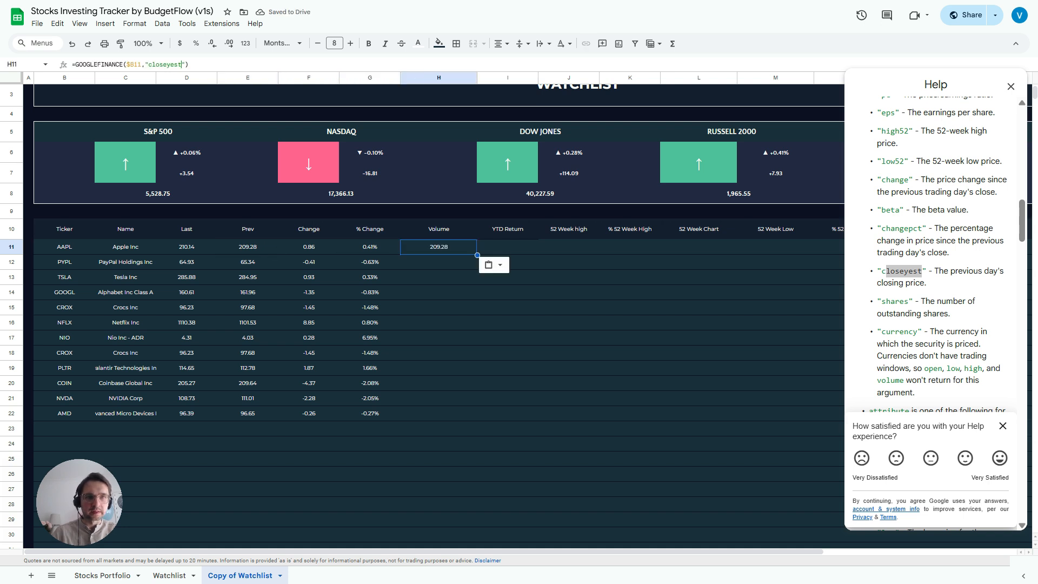
# Change the attribute in H11 to make =GOOGLEFINANCE($B11,"volume") and autofill the Volume column down to row 22
pyautogui.press('F2')
pyautogui.press('BackSpace')
pyautogui.press('BackSpace')
pyautogui.press('BackSpace')
pyautogui.press('BackSpace')
pyautogui.press('BackSpace')
pyautogui.press('BackSpace')
pyautogui.press('BackSpace')
pyautogui.press('BackSpace')
pyautogui.press('BackSpace')
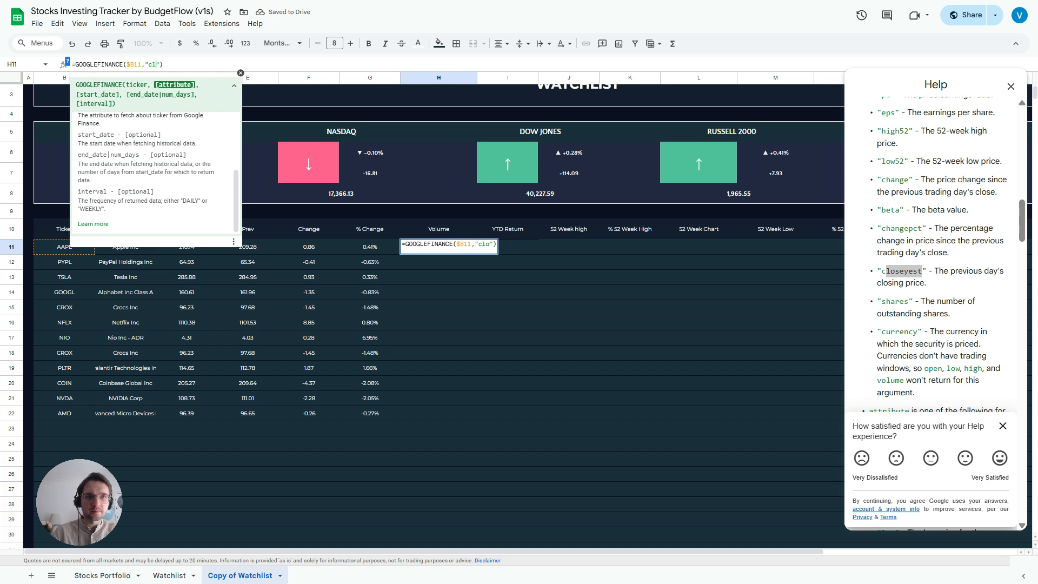
pyautogui.write('volume')
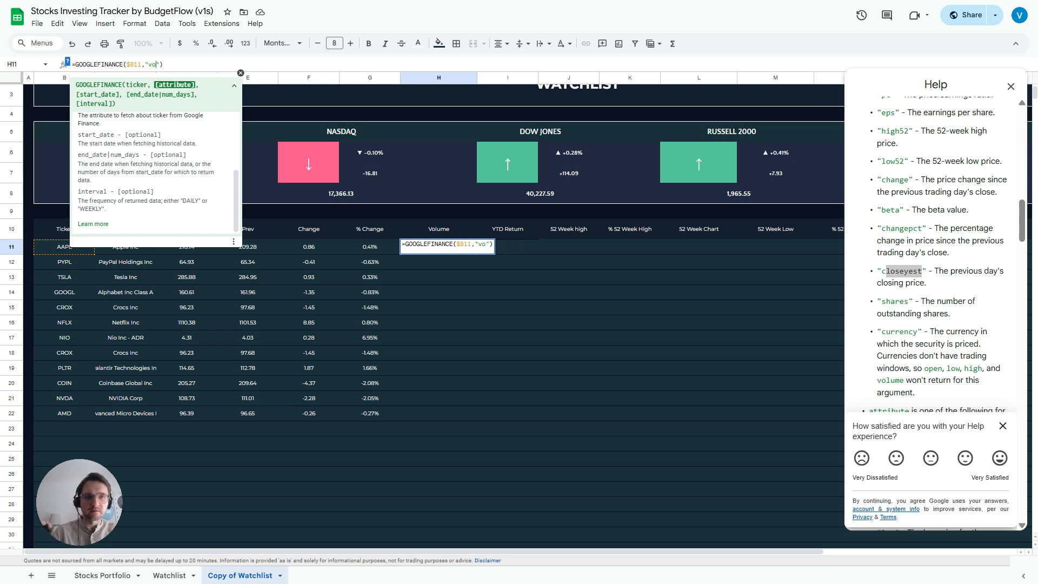
pyautogui.press('Return')
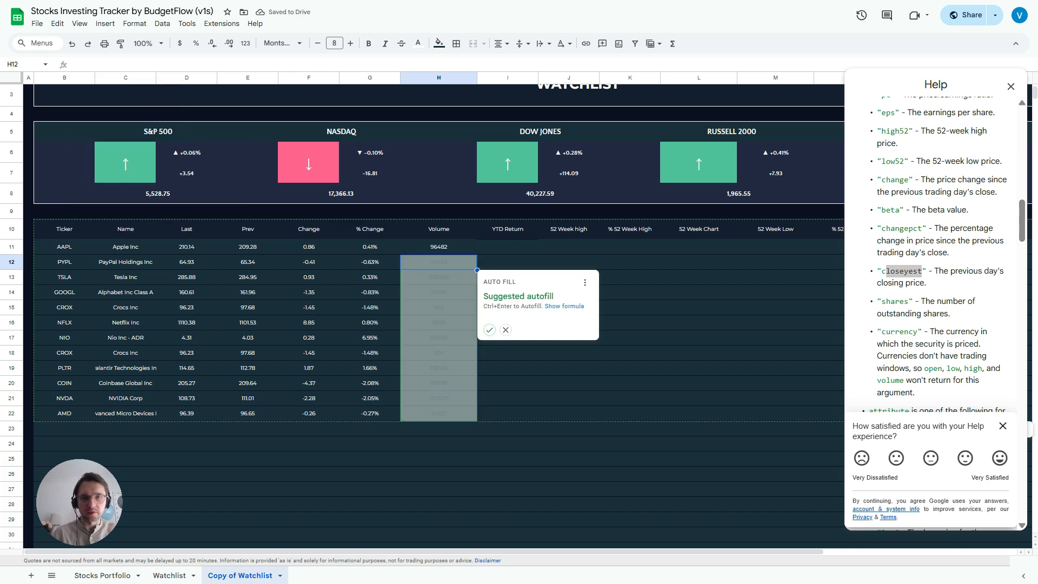
pyautogui.click(489, 329)
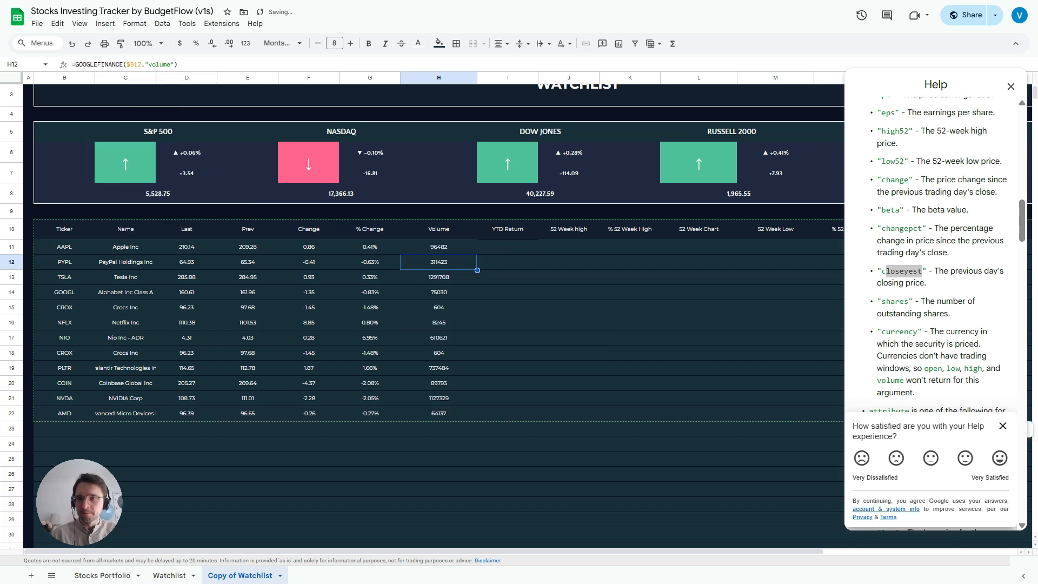
# Read the "volume" attribute description for historical data in the GOOGLEFINANCE help and check the Volume formula in H11
pyautogui.scroll(-3, 937, 254)
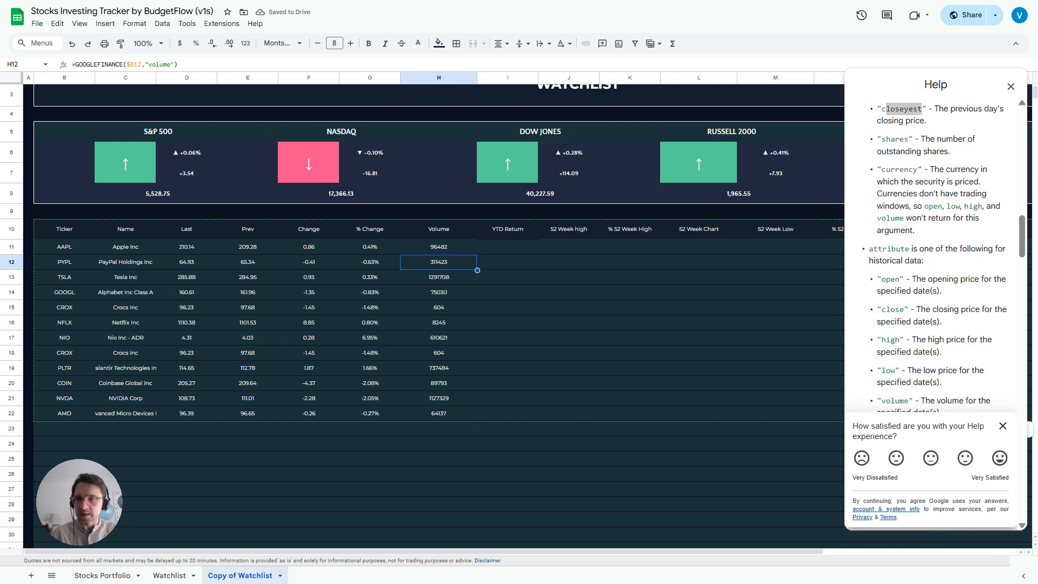
pyautogui.scroll(-2, 937, 254)
pyautogui.moveTo(919, 306); pyautogui.dragTo(941, 318)
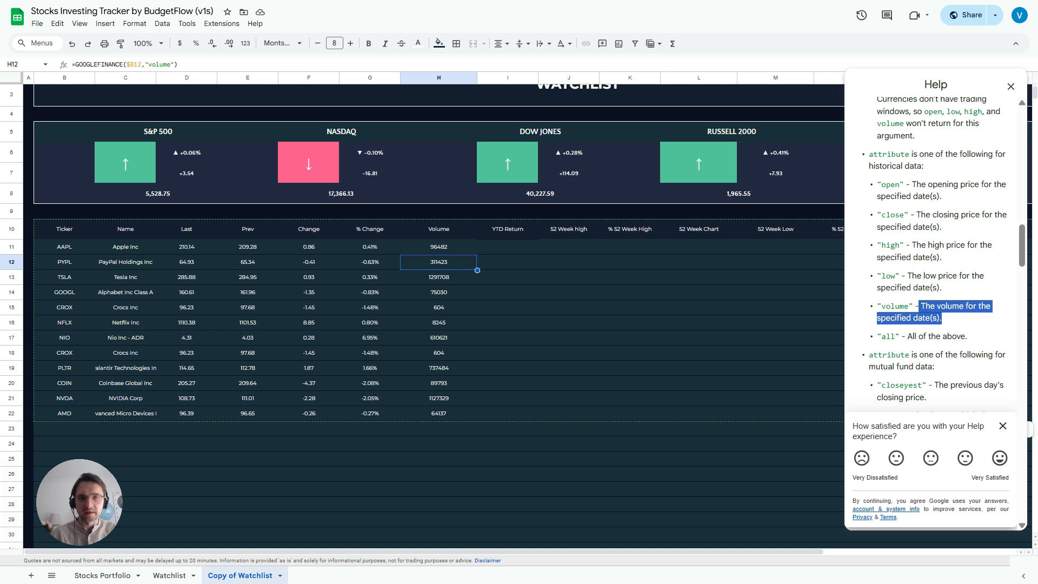
pyautogui.click(507, 278)
pyautogui.press('Up')
pyautogui.press('Up')
pyautogui.press('Left')
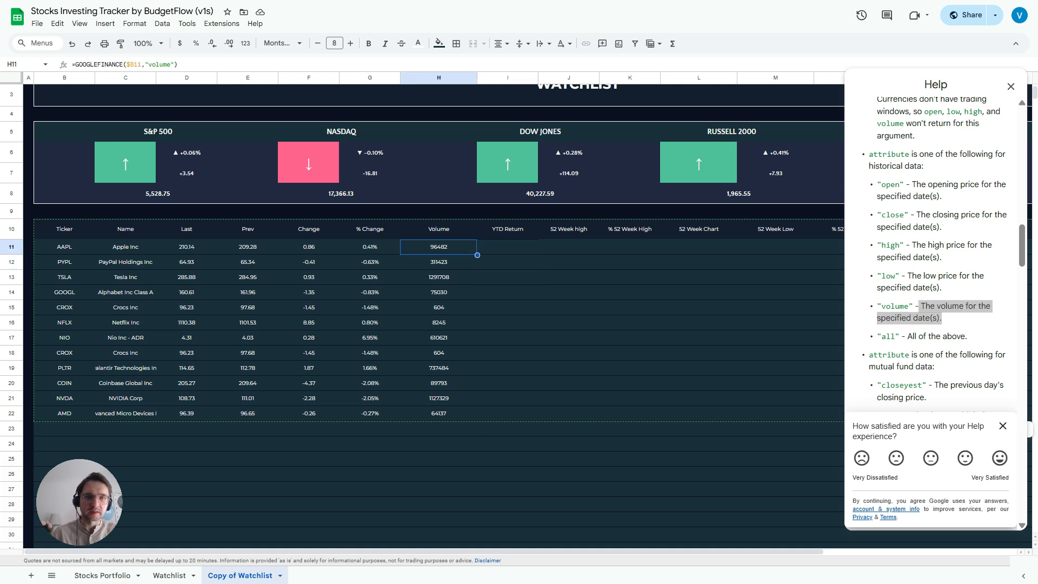
pyautogui.press('Down')
pyautogui.press('Right')
pyautogui.press('Up')
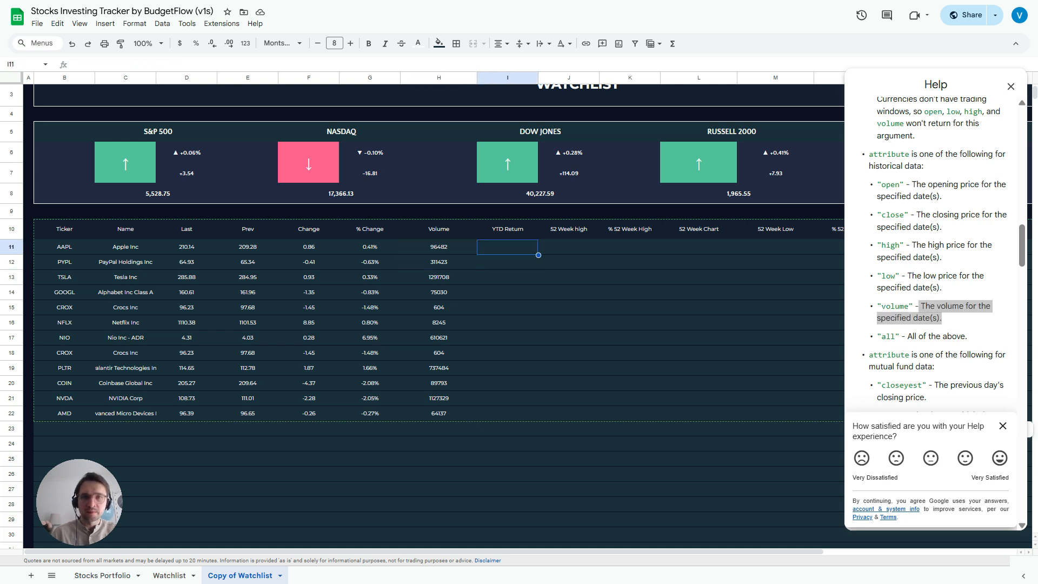
# Make the YTD Return and 52 Week Chart column headers in row 10 bold
pyautogui.press('Right')
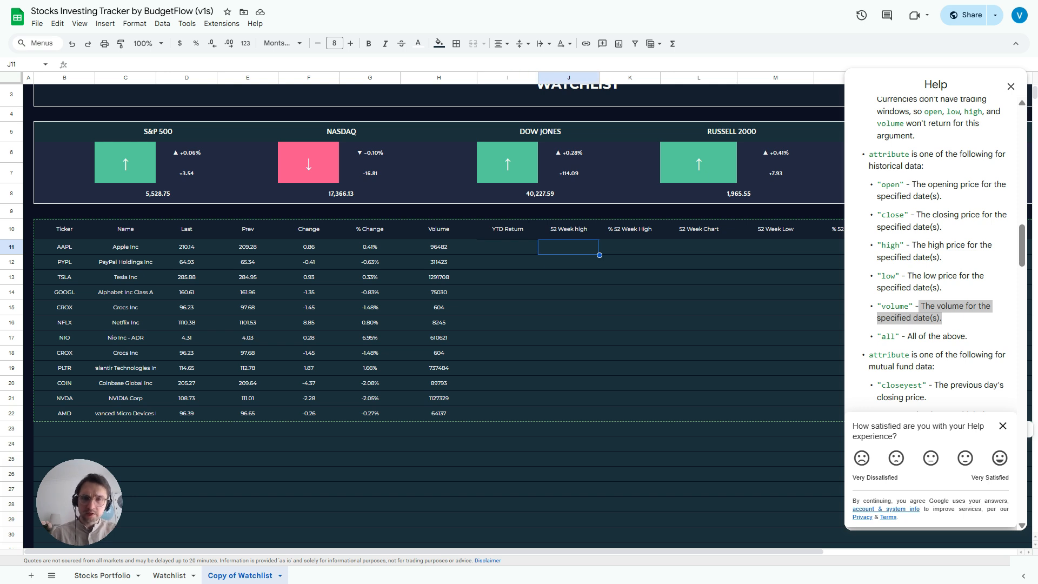
pyautogui.press('Left')
pyautogui.press('Up')
pyautogui.hotkey('ctrl', 'b')
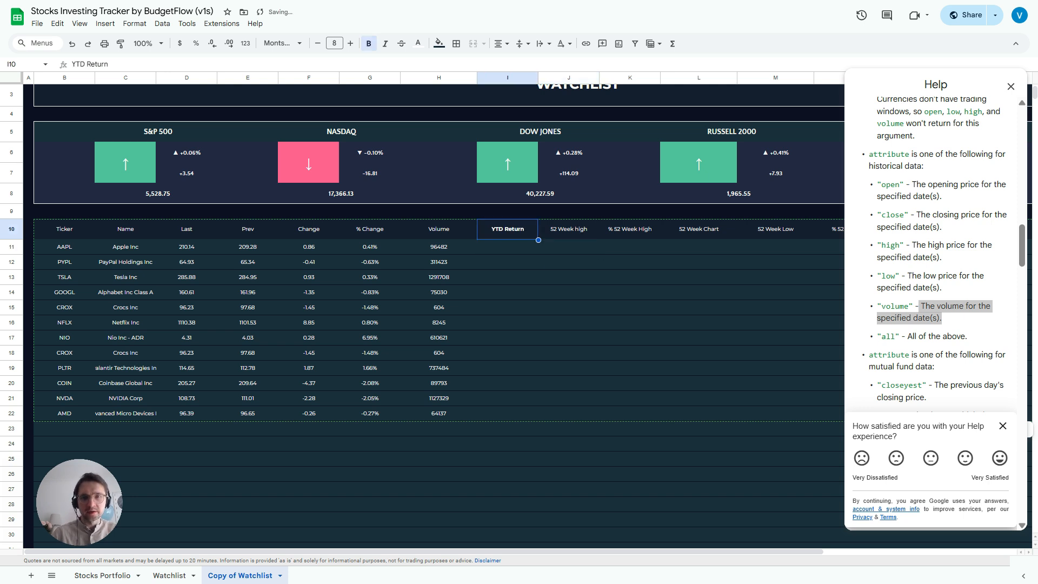
pyautogui.press('Right')
pyautogui.press('Right')
pyautogui.press('Right')
pyautogui.press('Left')
pyautogui.press('Right')
pyautogui.hotkey('ctrl', 'b')
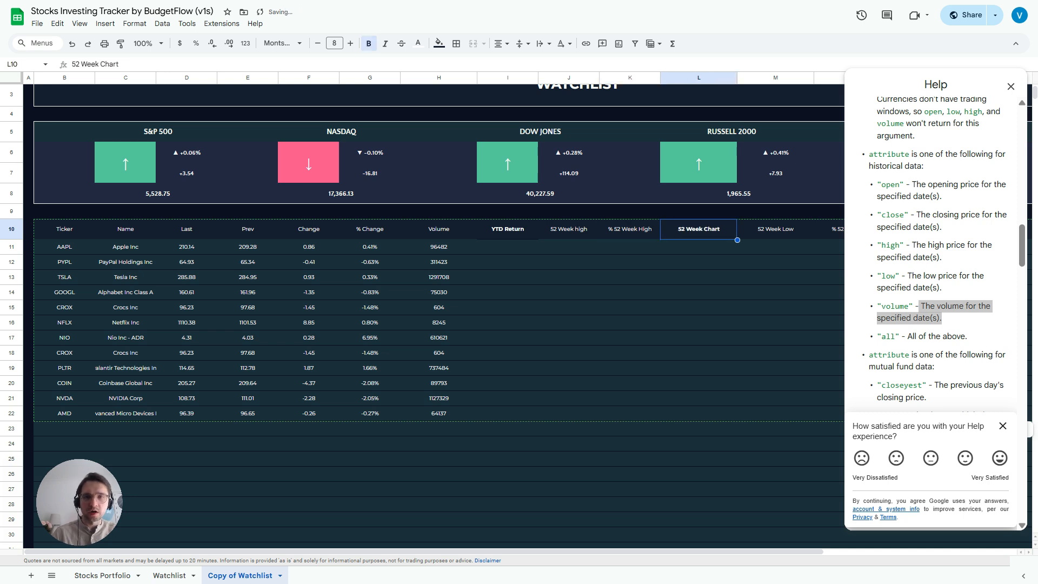
# Copy the GOOGLEFINANCE formula from the Volume cell H11 into the 52 Week high cell J11
pyautogui.hscroll(2, 432, 314)
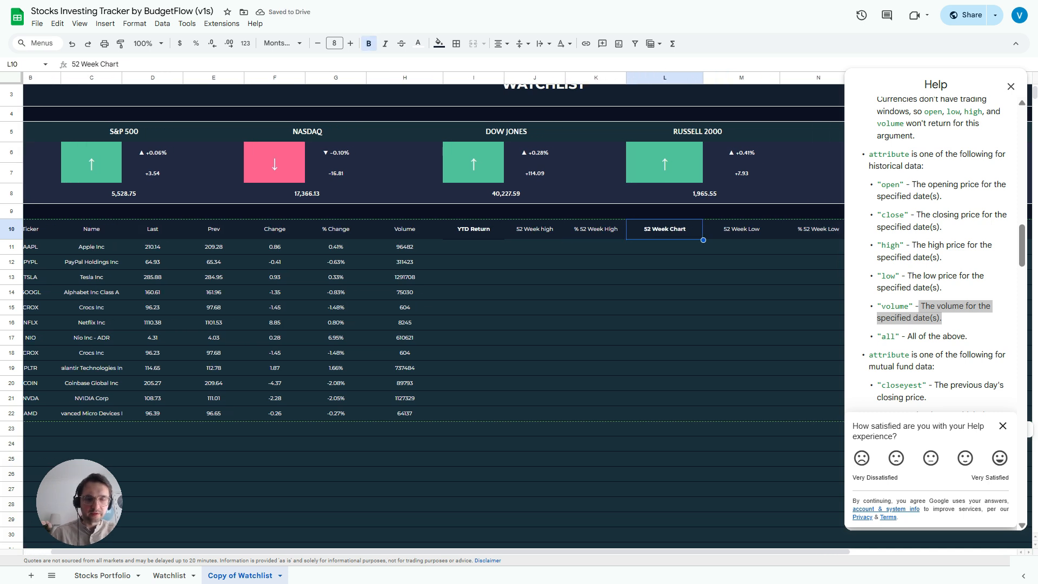
pyautogui.click(441, 246)
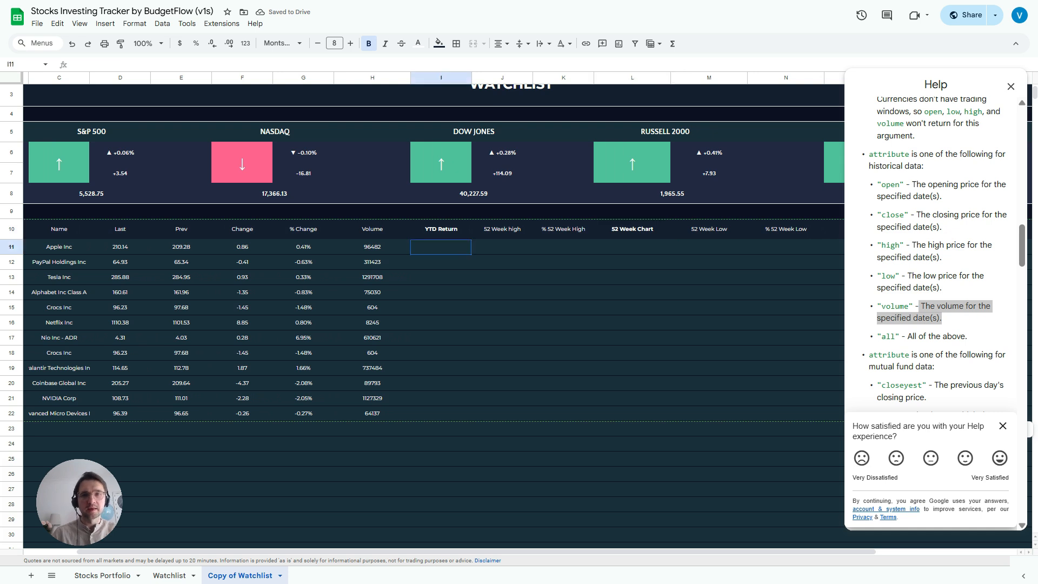
pyautogui.click(502, 247)
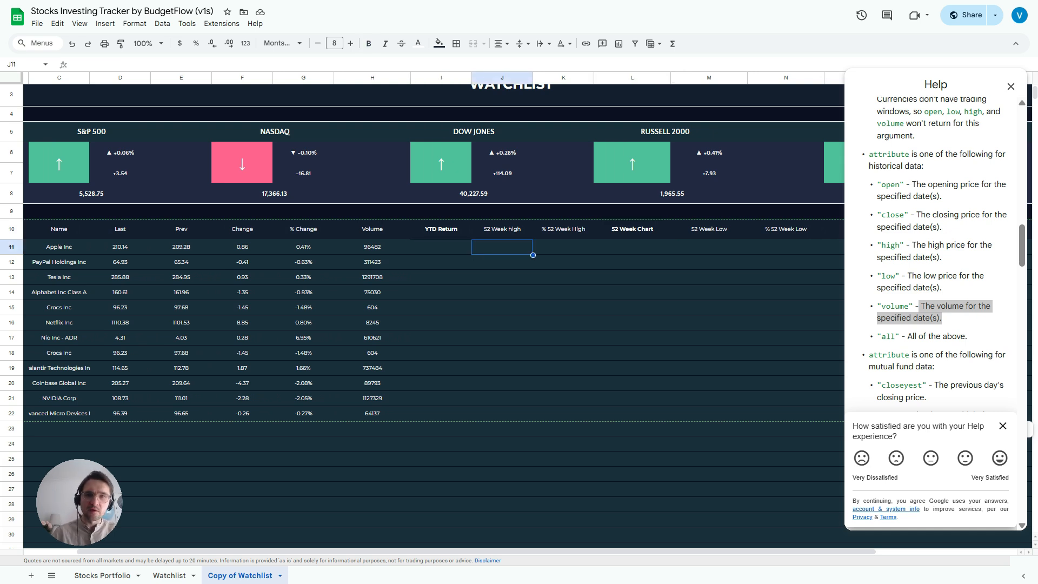
pyautogui.write('=')
pyautogui.press('Escape')
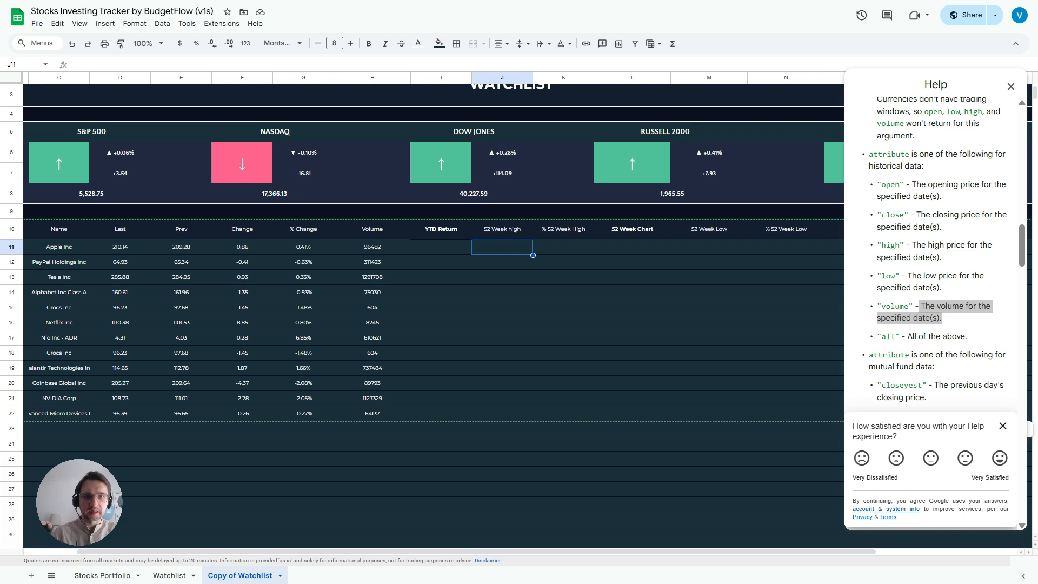
pyautogui.press('Left')
pyautogui.press('Left')
pyautogui.press('Left')
pyautogui.press('Right')
pyautogui.hotkey('ctrl', 'c')
pyautogui.press('Right')
pyautogui.press('Right')
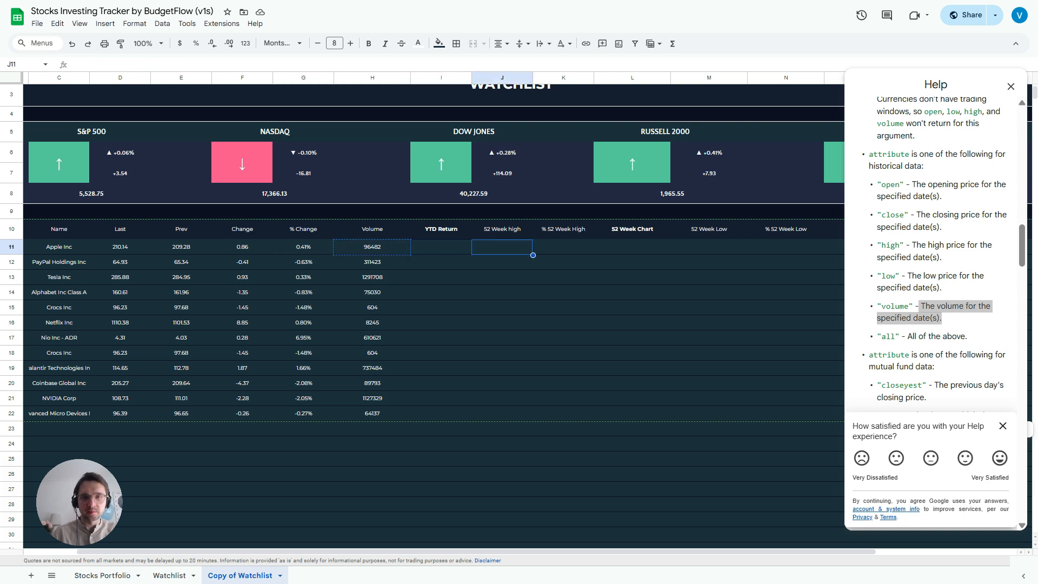
pyautogui.hotkey('ctrl', 'v')
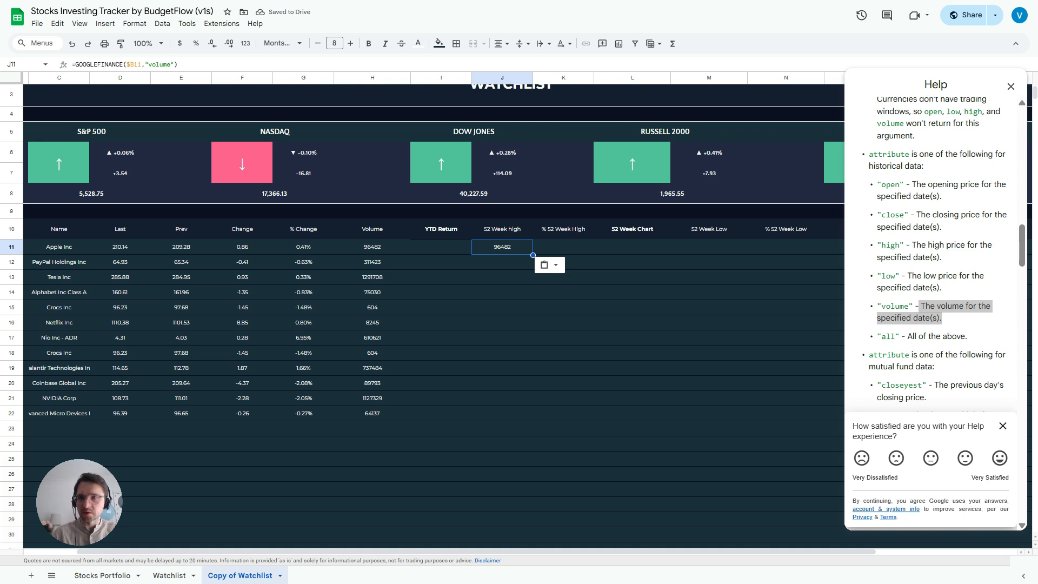
# Change the attribute in J11 to make =GOOGLEFINANCE($B11,"high52") and autofill the 52 Week high column down to row 22
pyautogui.scroll(10, 940, 243)
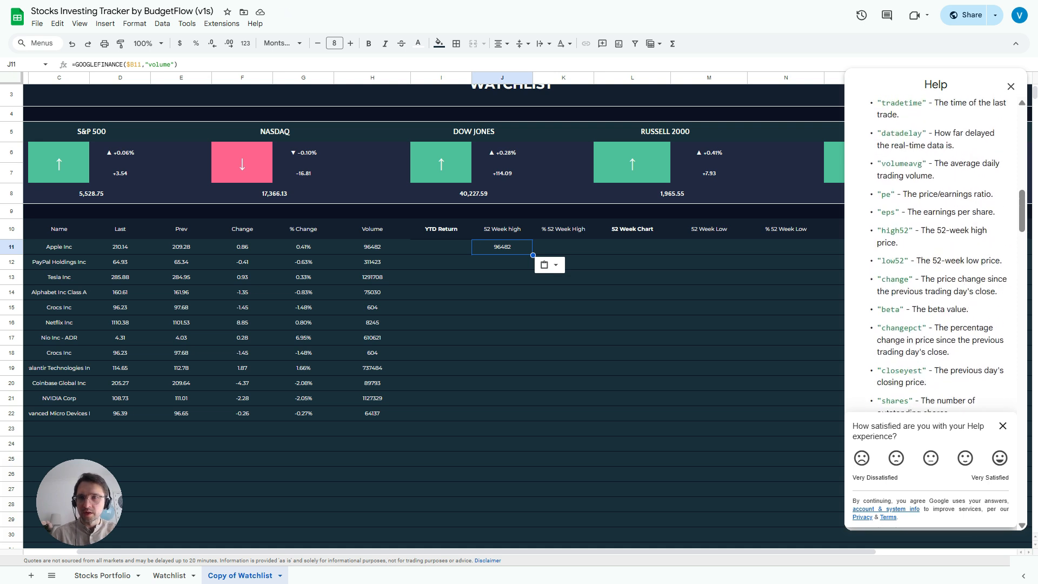
pyautogui.moveTo(908, 231); pyautogui.dragTo(886, 230)
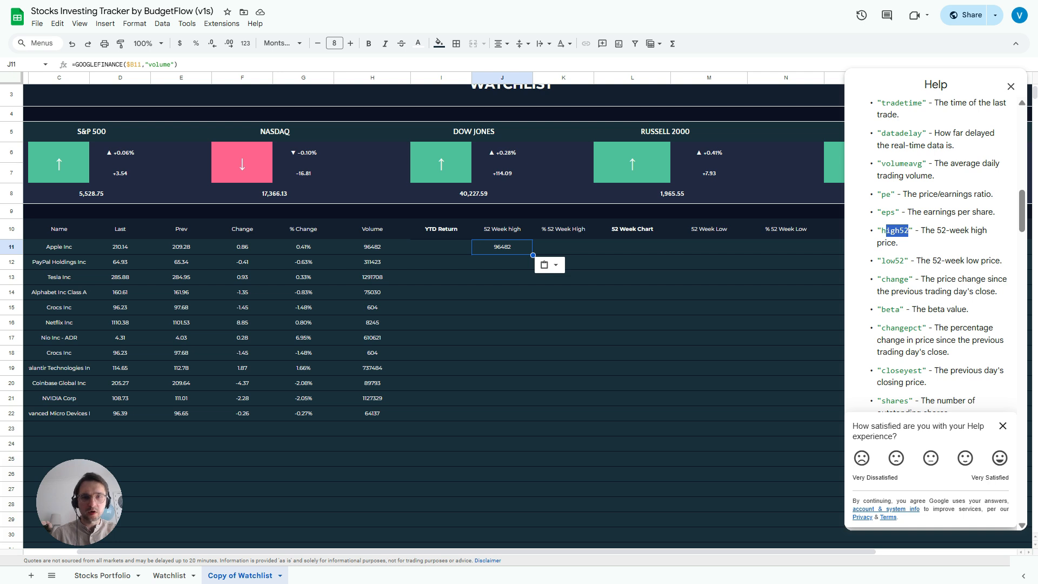
pyautogui.click(170, 65)
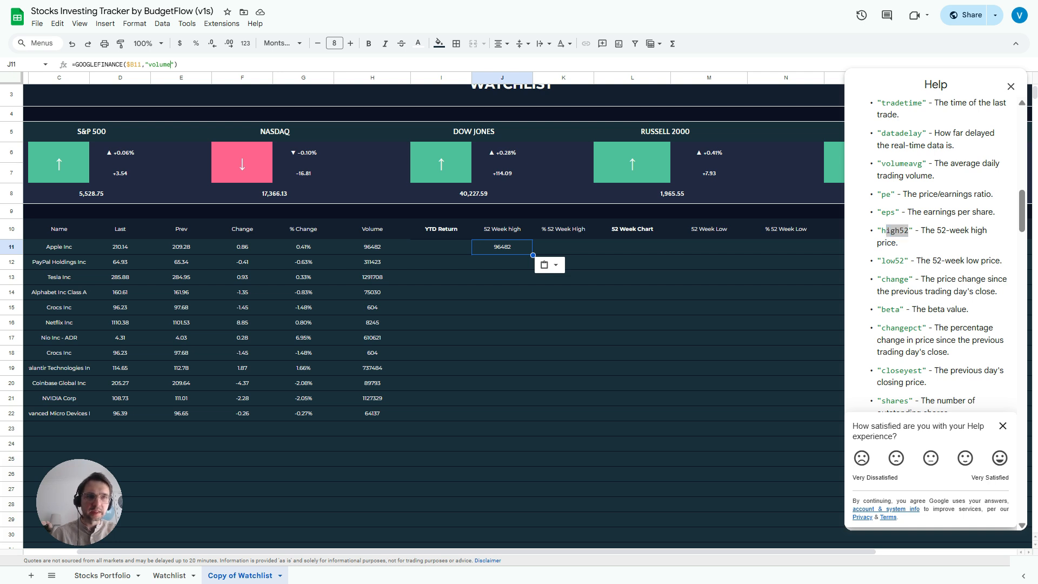
pyautogui.press('BackSpace')
pyautogui.press('BackSpace')
pyautogui.press('BackSpace')
pyautogui.press('BackSpace')
pyautogui.press('BackSpace')
pyautogui.press('BackSpace')
pyautogui.write('high52')
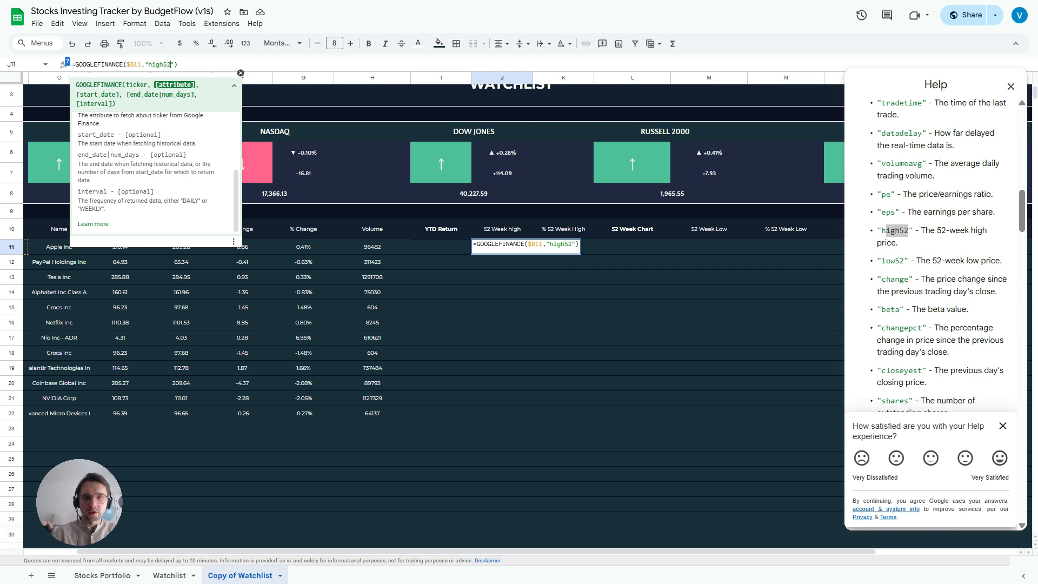
pyautogui.press('Return')
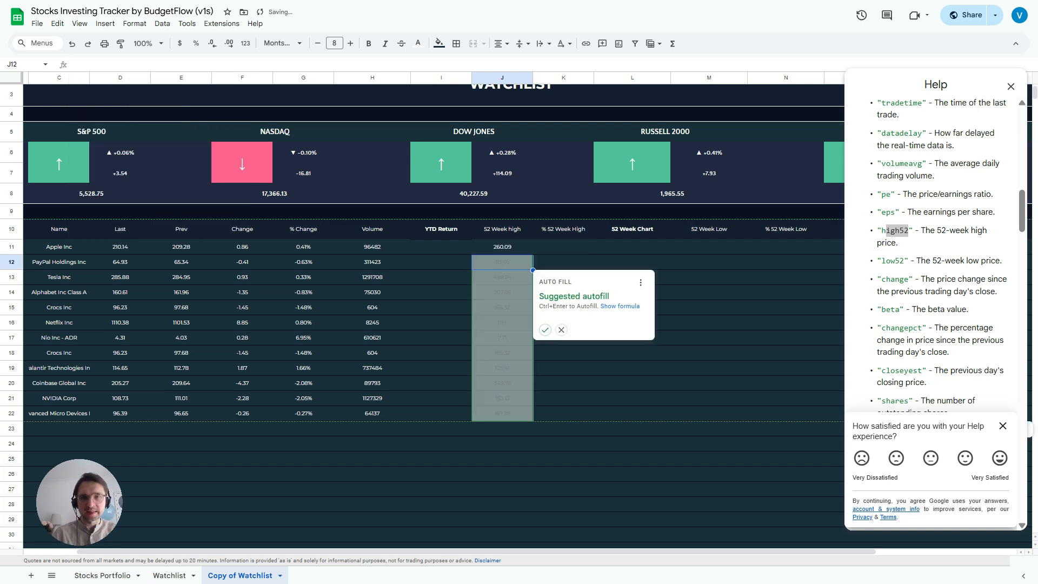
pyautogui.click(545, 329)
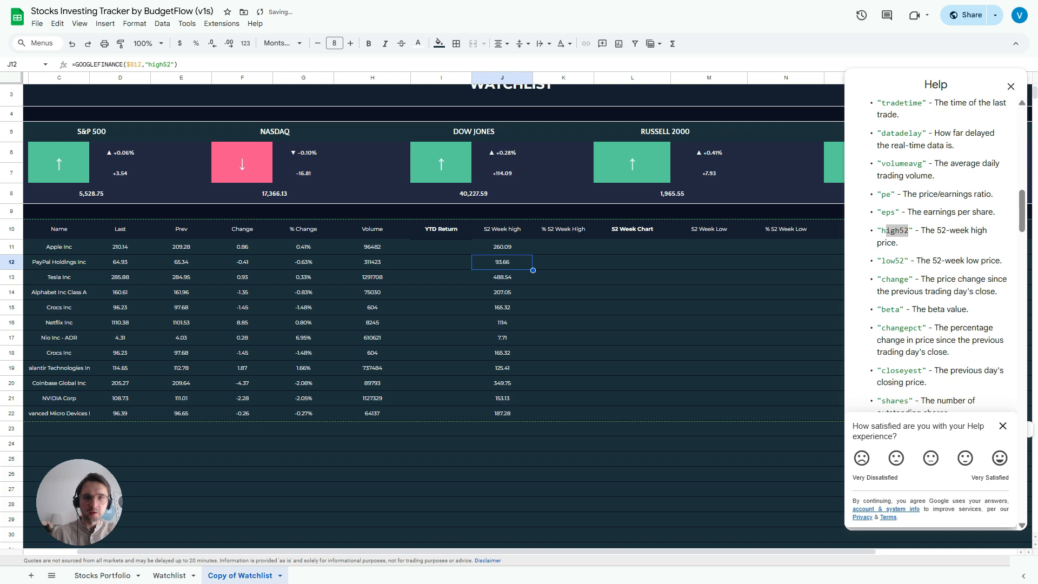
pyautogui.press('Up')
pyautogui.press('Down')
pyautogui.press('Left')
pyautogui.press('Up')
pyautogui.press('Right')
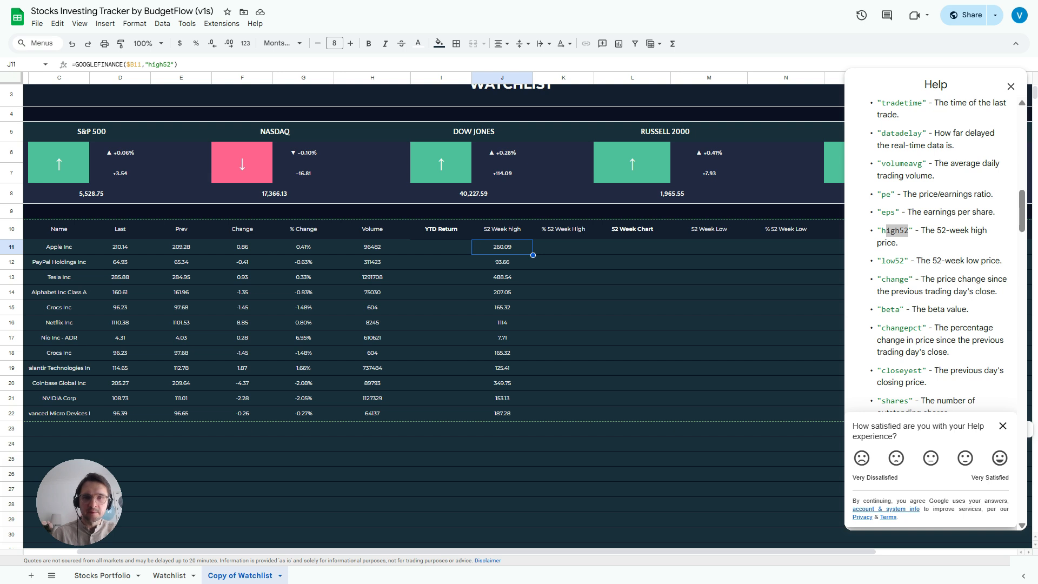
# Enter =(D11-J11)/J11 in K11 and autofill the % 52 Week High column down to row 22
pyautogui.press('Right')
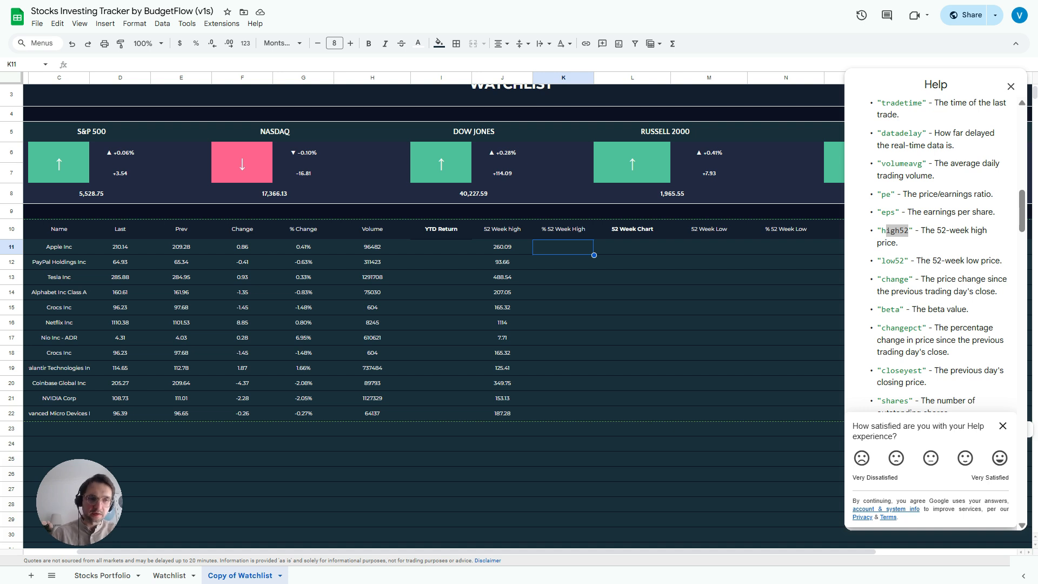
pyautogui.write('=(')
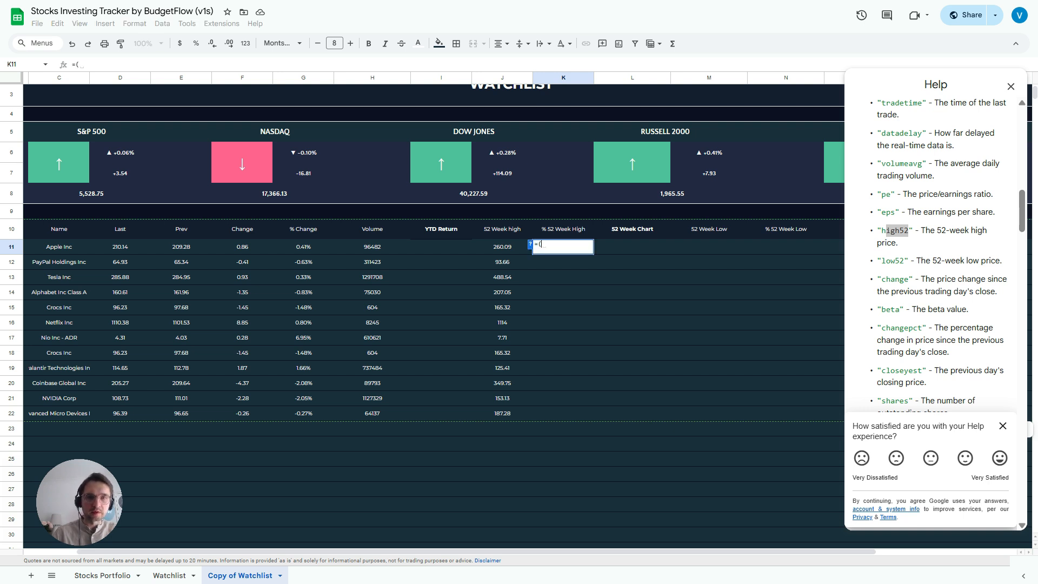
pyautogui.press('Left')
pyautogui.press('Left')
pyautogui.press('Left')
pyautogui.press('Left')
pyautogui.press('Left')
pyautogui.press('Left')
pyautogui.press('Left')
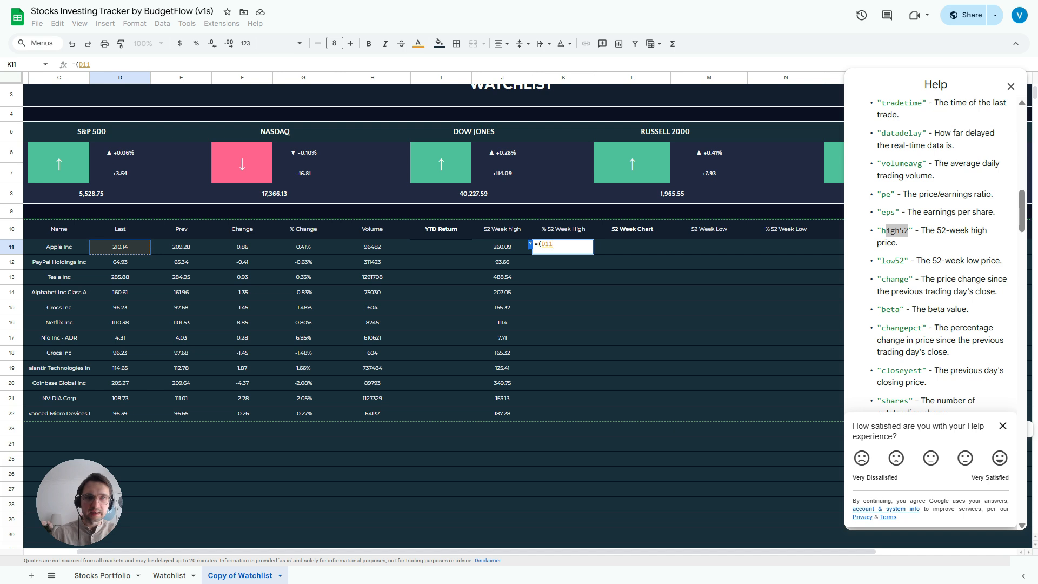
pyautogui.write('-')
pyautogui.press('Left')
pyautogui.press('Left')
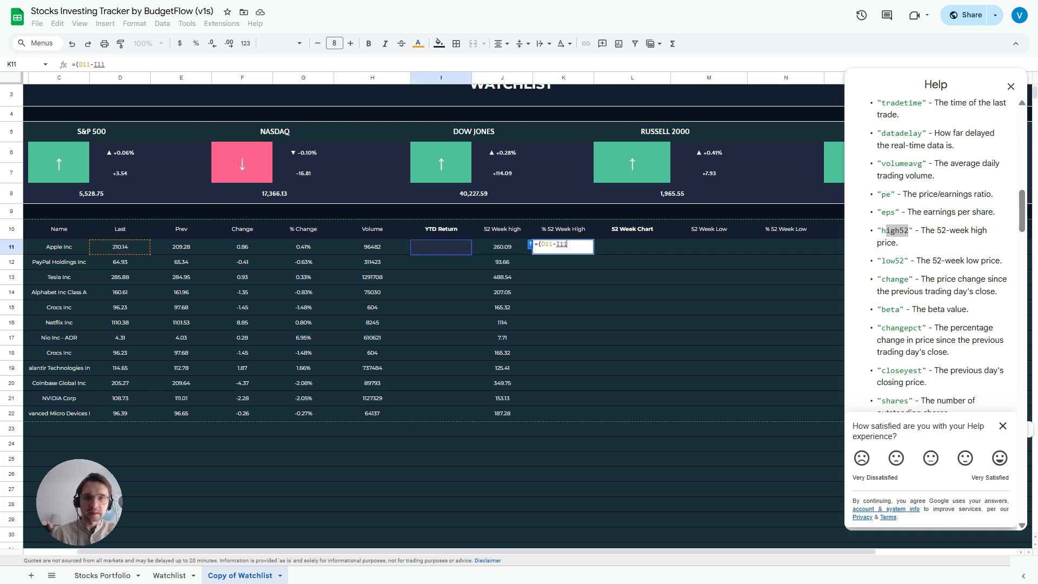
pyautogui.press('Right')
pyautogui.write(')/')
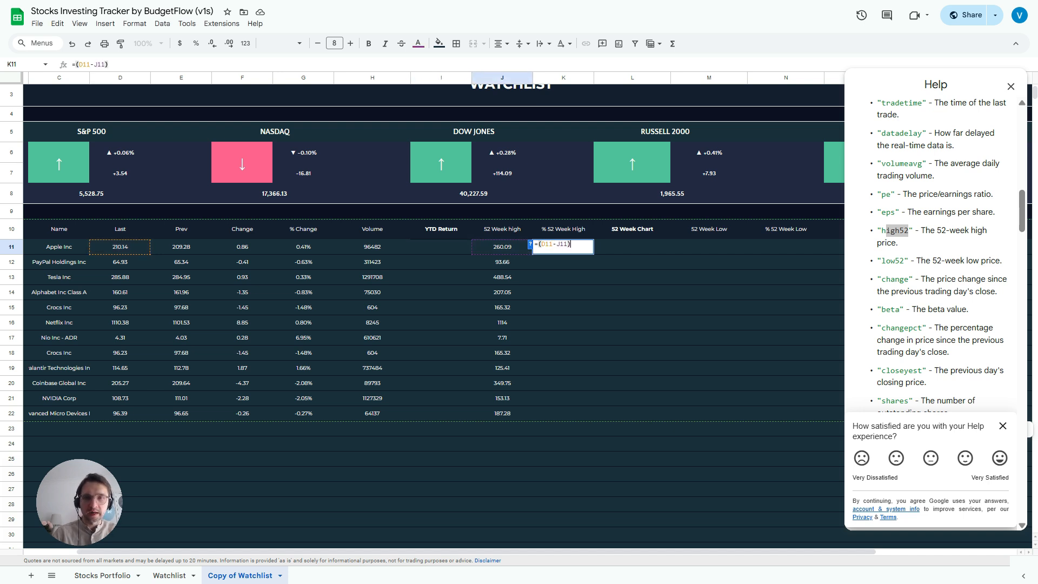
pyautogui.press('Left')
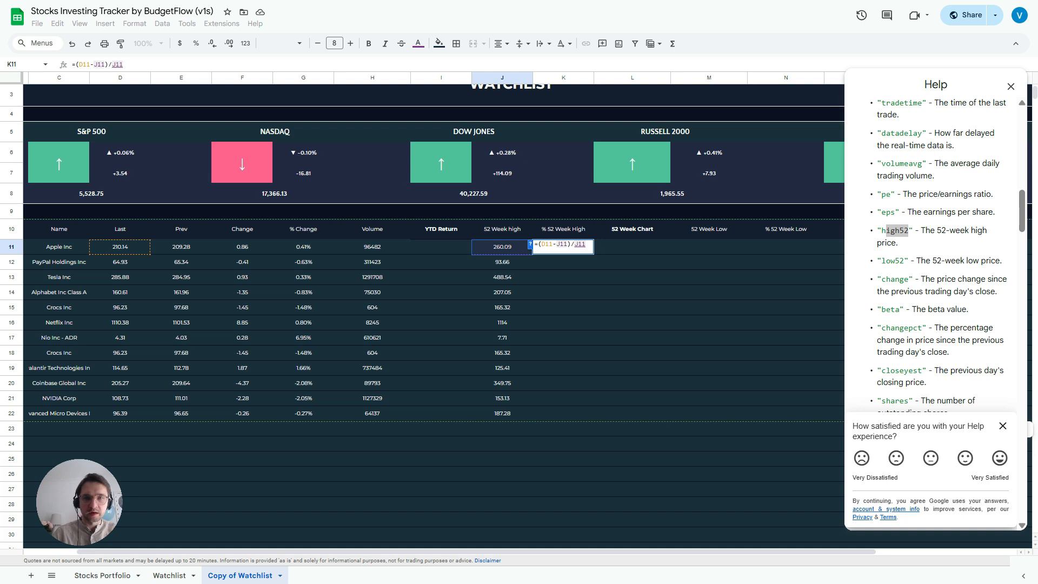
pyautogui.press('Return')
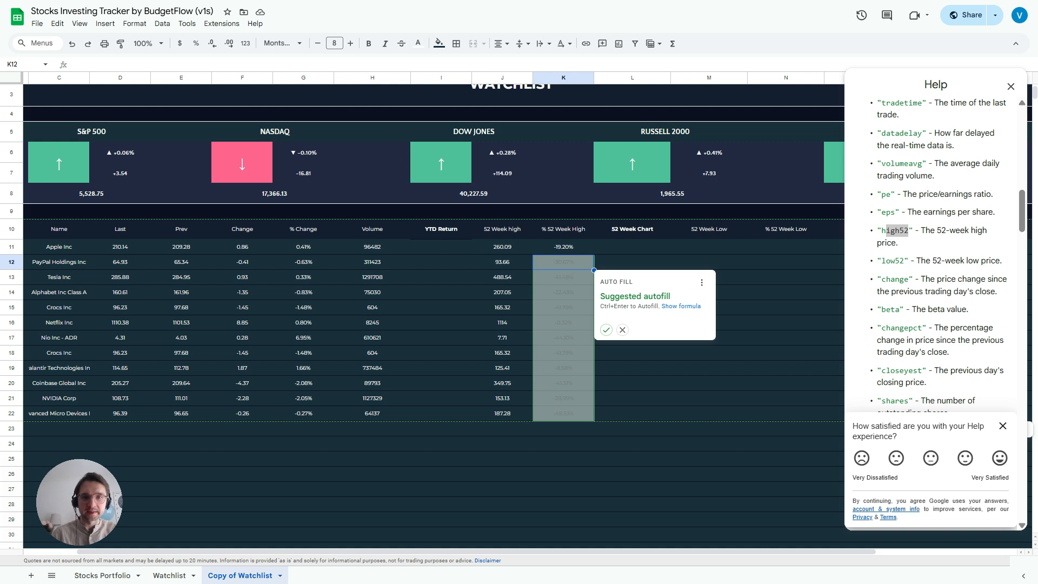
pyautogui.click(606, 330)
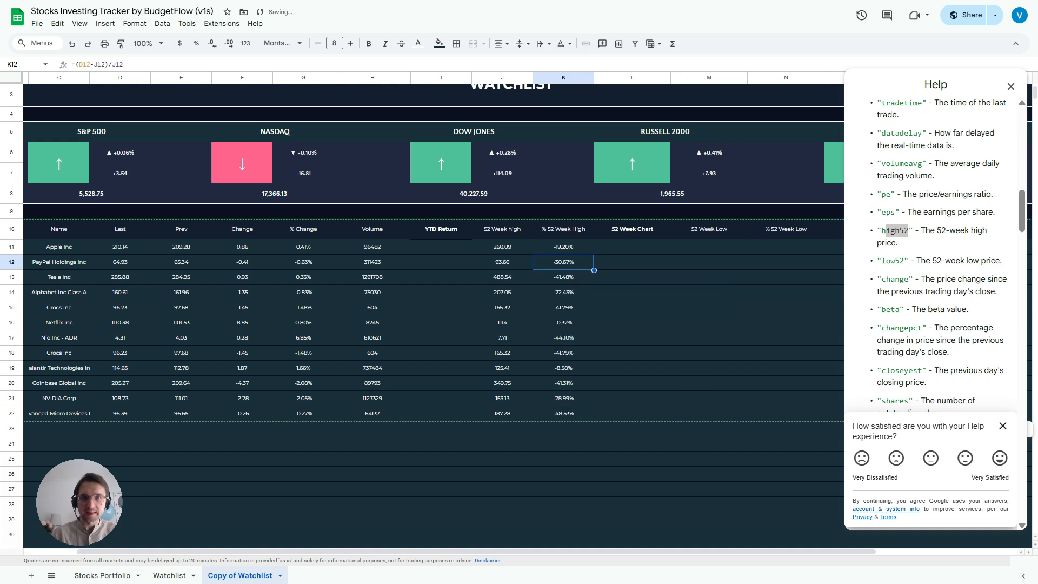
# Review the % 52 Week High values in column K from row 11 down to row 20
pyautogui.press('Down')
pyautogui.press('Down')
pyautogui.press('Down')
pyautogui.press('Down')
pyautogui.press('Down')
pyautogui.press('Down')
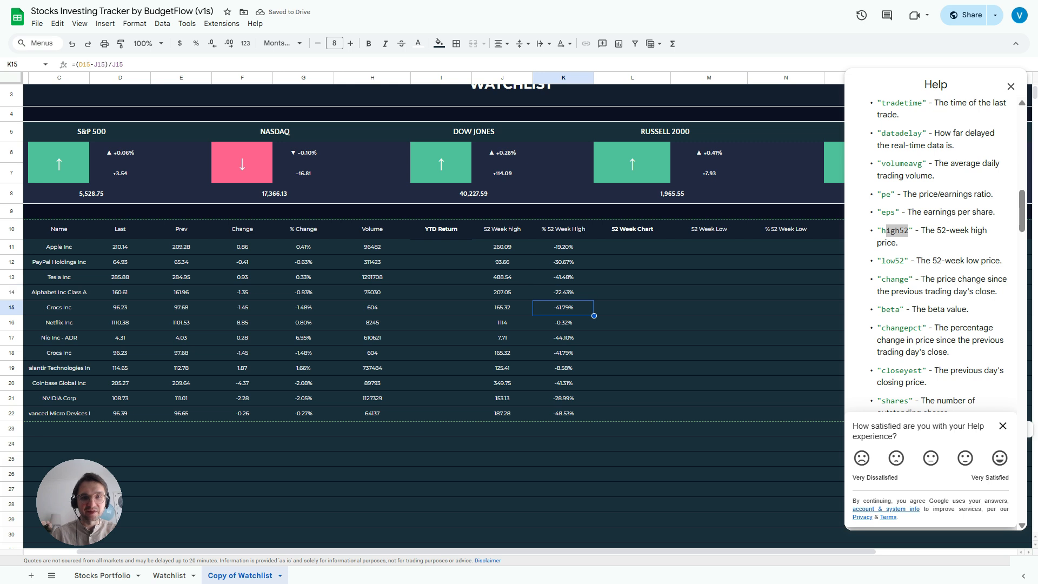
pyautogui.press('Up')
pyautogui.press('Up')
pyautogui.press('Up')
pyautogui.press('Up')
pyautogui.press('Up')
pyautogui.press('Up')
pyautogui.press('Up')
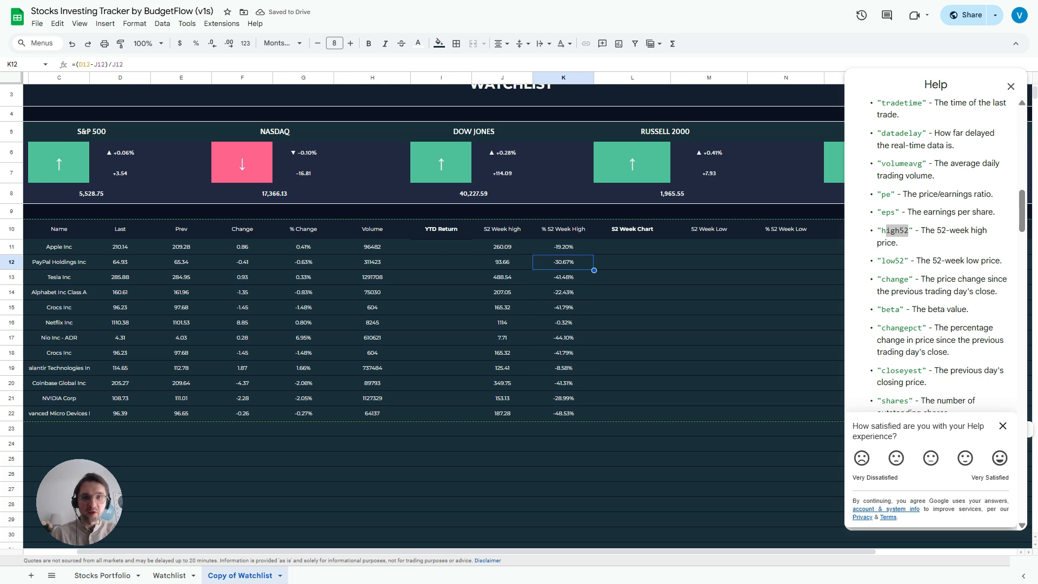
pyautogui.hotkey('shift', 'Down')
pyautogui.hotkey('shift', 'Down')
pyautogui.hotkey('shift', 'Down')
pyautogui.hotkey('shift', 'Down')
pyautogui.hotkey('shift', 'Down')
pyautogui.hotkey('shift', 'Down')
pyautogui.hotkey('shift', 'Down')
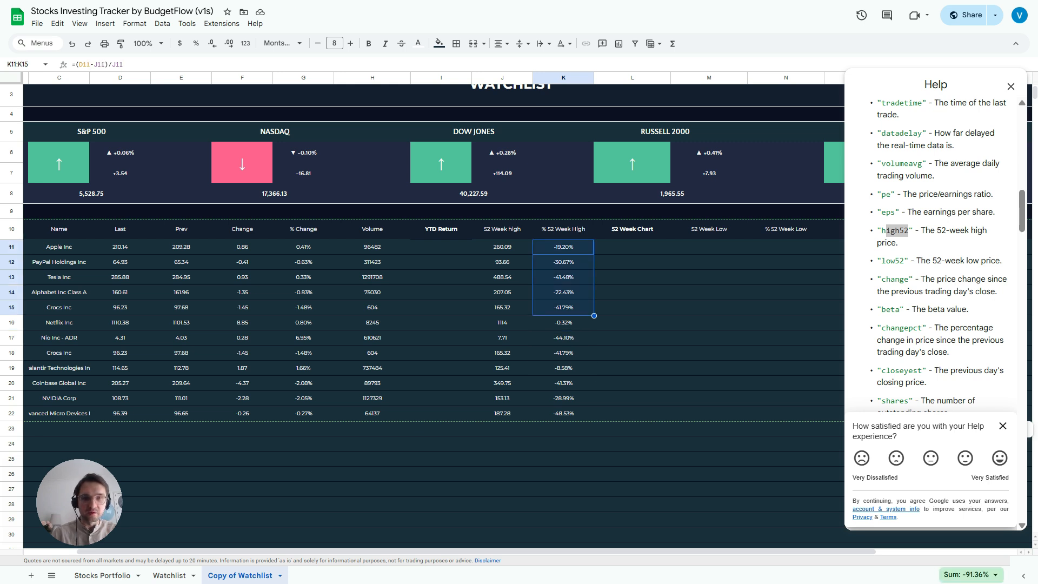
pyautogui.hotkey('shift', 'Down')
pyautogui.hotkey('shift', 'Down')
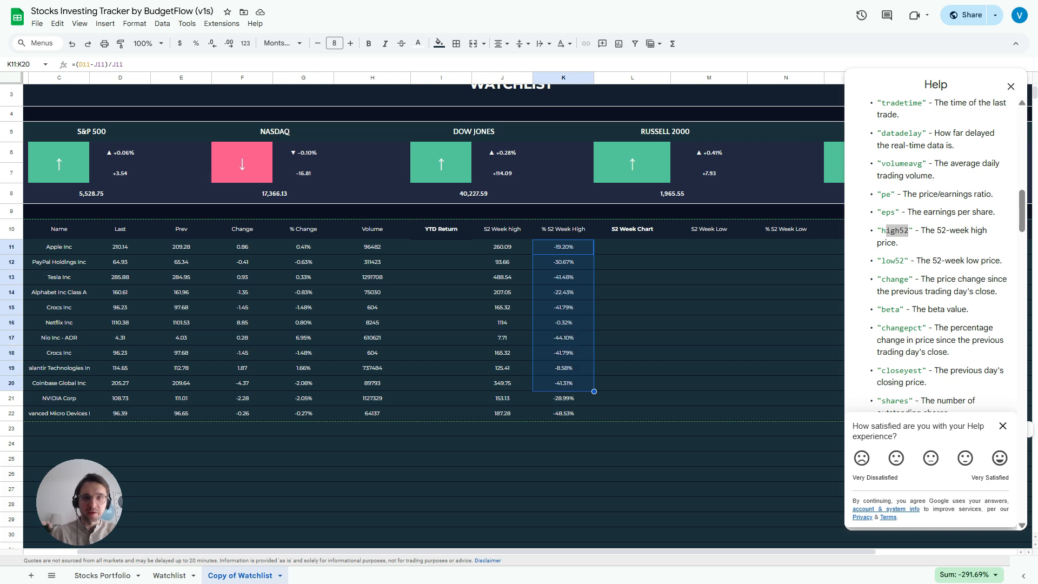
# Examine the Netflix row from its name to its % 52 Week High value, C16:K16
pyautogui.press('Down')
pyautogui.press('Down')
pyautogui.press('Down')
pyautogui.press('Down')
pyautogui.press('Down')
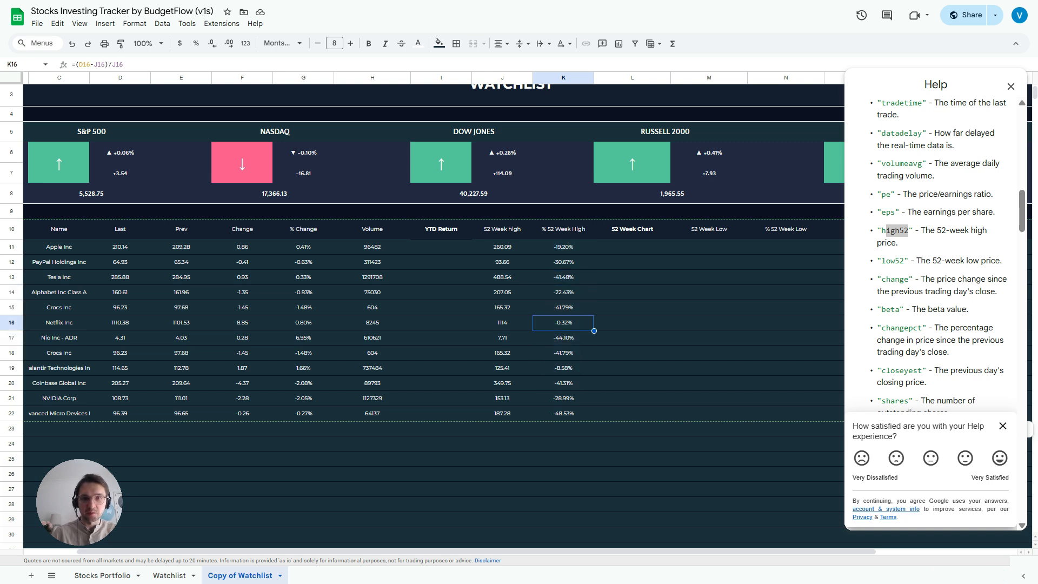
pyautogui.hotkey('shift', 'Left')
pyautogui.hotkey('shift', 'Left')
pyautogui.hotkey('shift', 'Left')
pyautogui.hotkey('shift', 'Left')
pyautogui.hotkey('shift', 'Left')
pyautogui.hotkey('shift', 'Left')
pyautogui.hotkey('shift', 'Left')
pyautogui.hotkey('shift', 'Left')
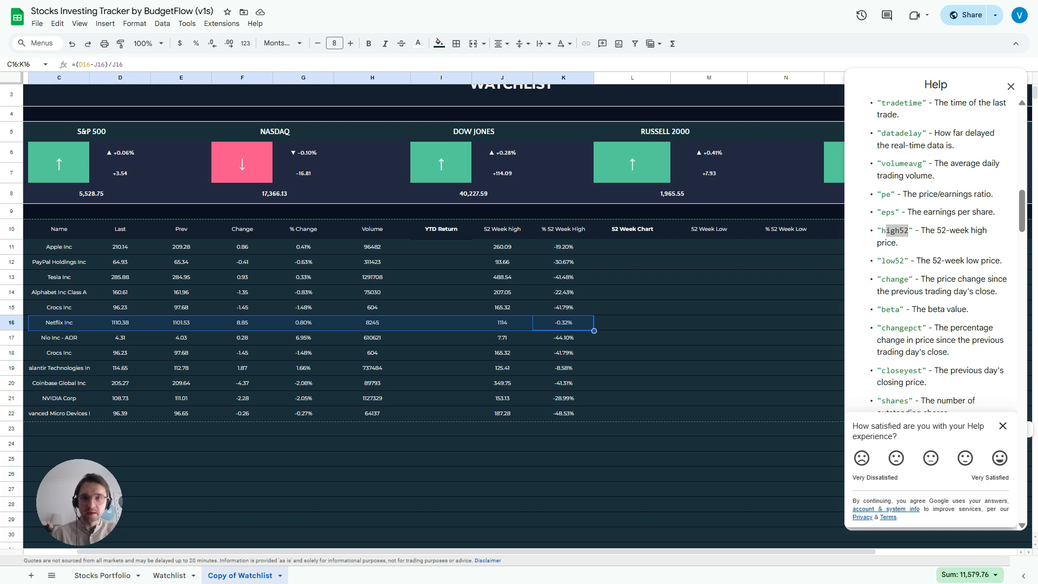
# Copy the GOOGLEFINANCE formula from the 52 Week high cell J11 into the 52 Week Low cell M11
pyautogui.click(632, 247)
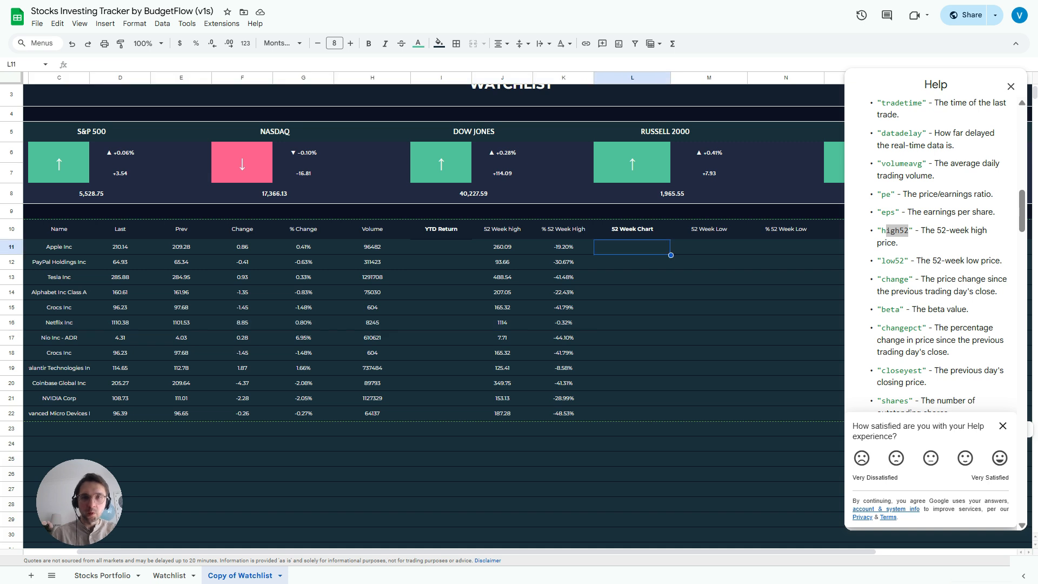
pyautogui.press('Right')
pyautogui.press('Right')
pyautogui.press('Right')
pyautogui.press('Right')
pyautogui.press('Right')
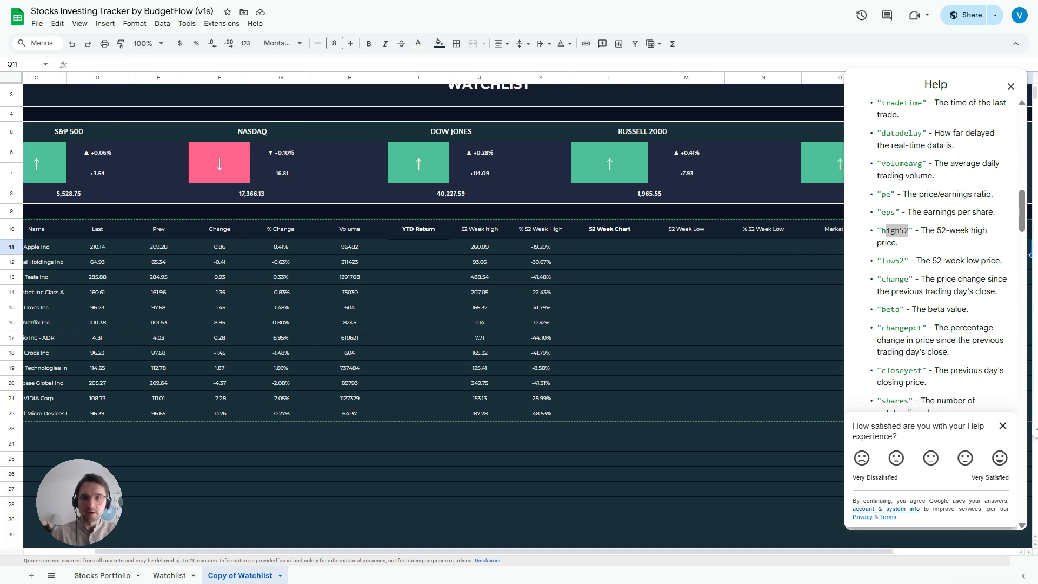
pyautogui.hscroll(2, 556, 247)
pyautogui.click(555, 247)
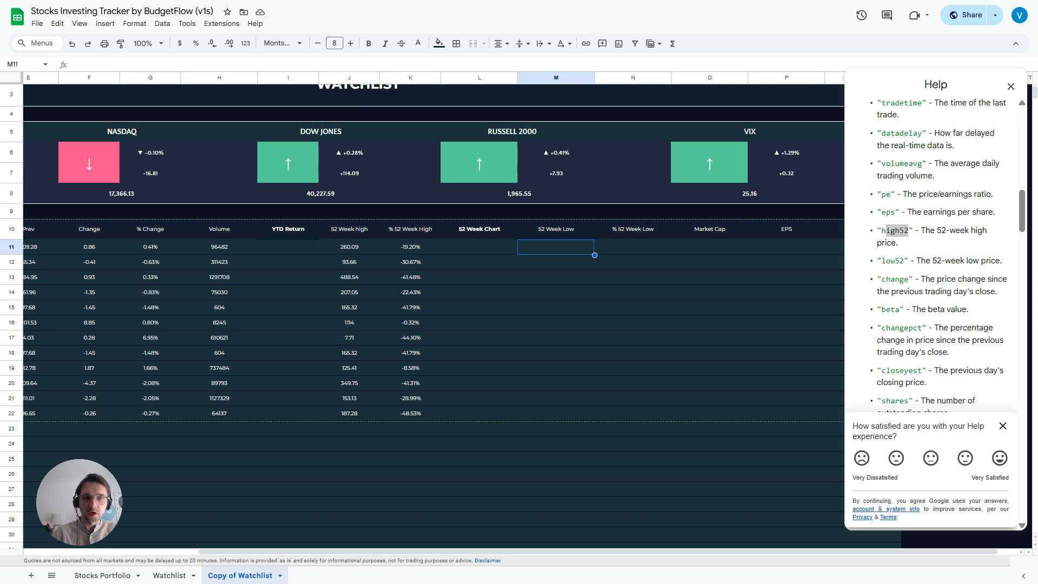
pyautogui.click(410, 247)
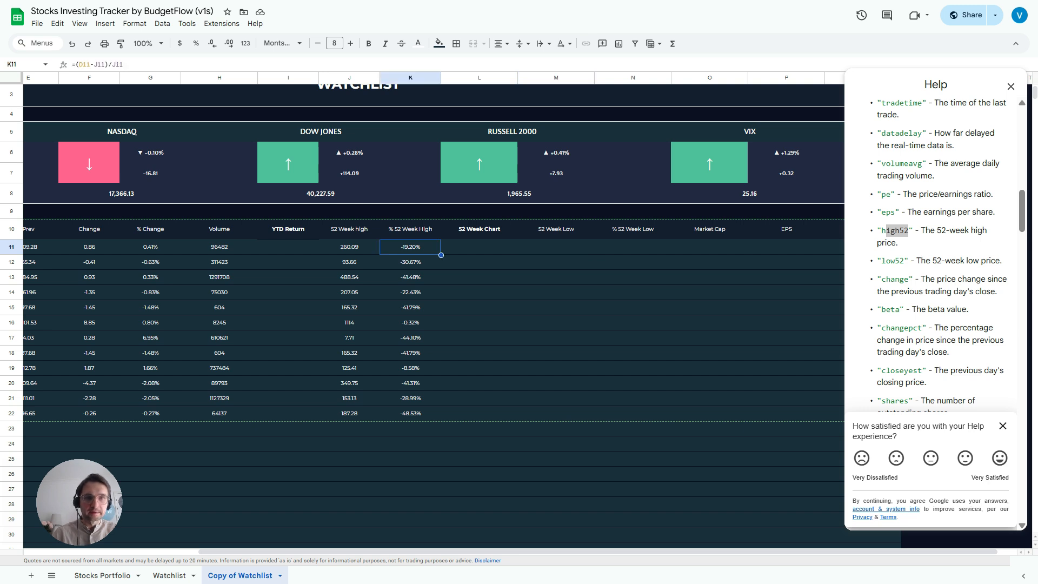
pyautogui.click(349, 246)
pyautogui.hotkey('ctrl', 'c')
pyautogui.press('Right')
pyautogui.press('Right')
pyautogui.press('Right')
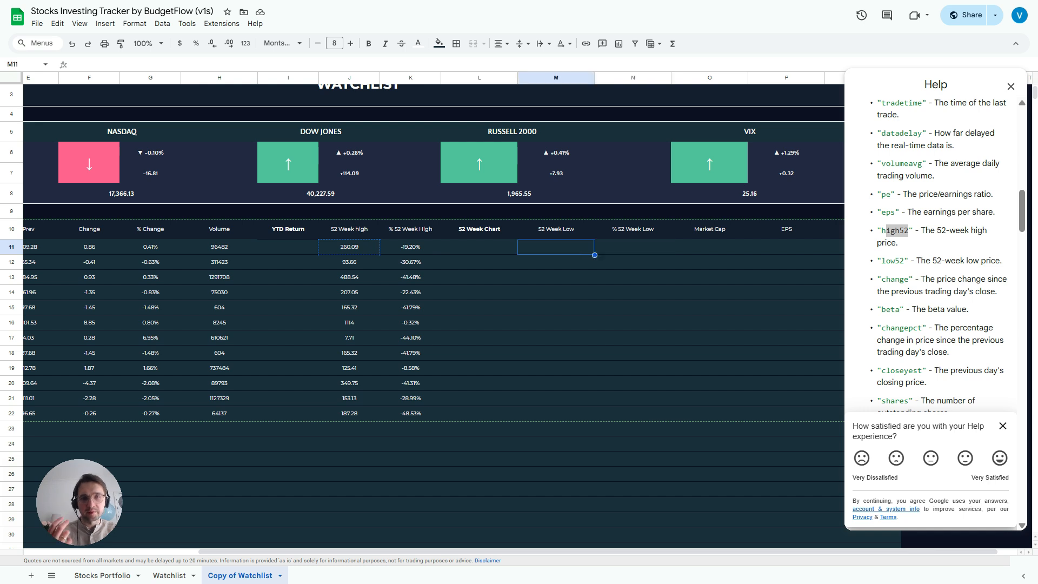
pyautogui.hotkey('ctrl', 'v')
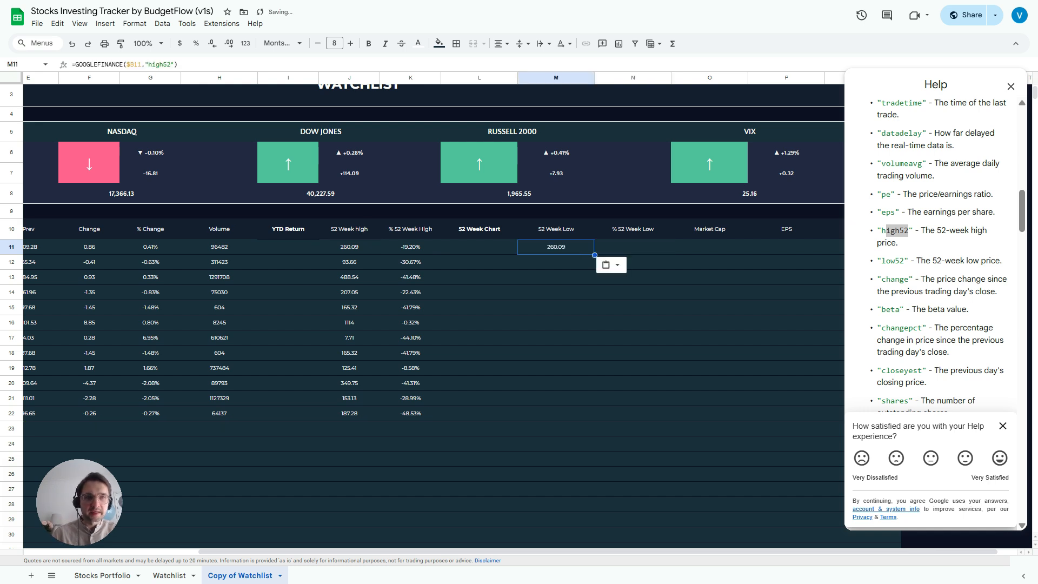
# Change the attribute in M11 to make =GOOGLEFINANCE($B11,"low52") and autofill the 52 Week Low column down to row 22
pyautogui.click(171, 64)
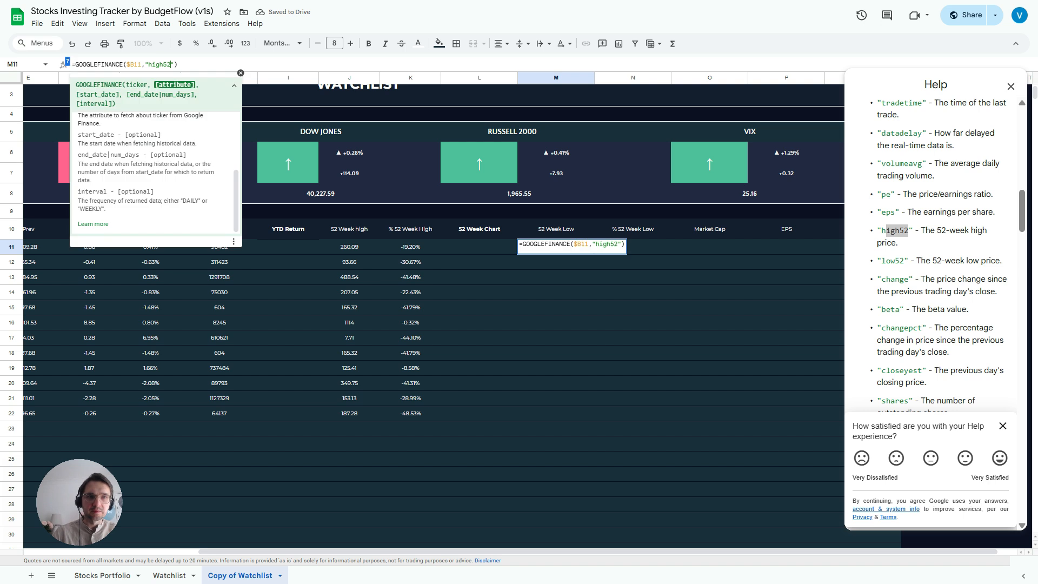
pyautogui.press('Left')
pyautogui.press('Left')
pyautogui.press('BackSpace')
pyautogui.press('BackSpace')
pyautogui.press('BackSpace')
pyautogui.press('BackSpace')
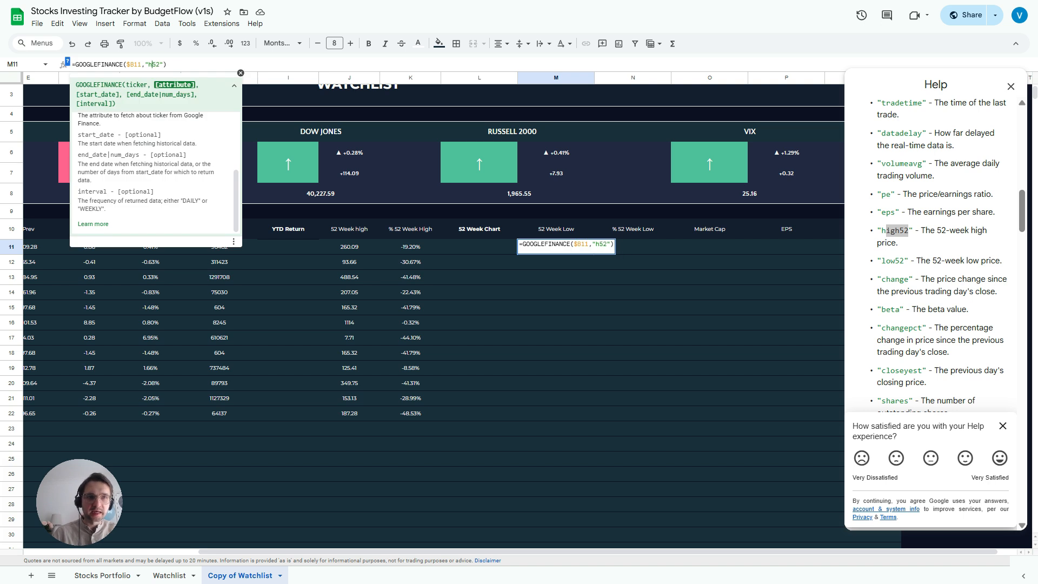
pyautogui.write('low')
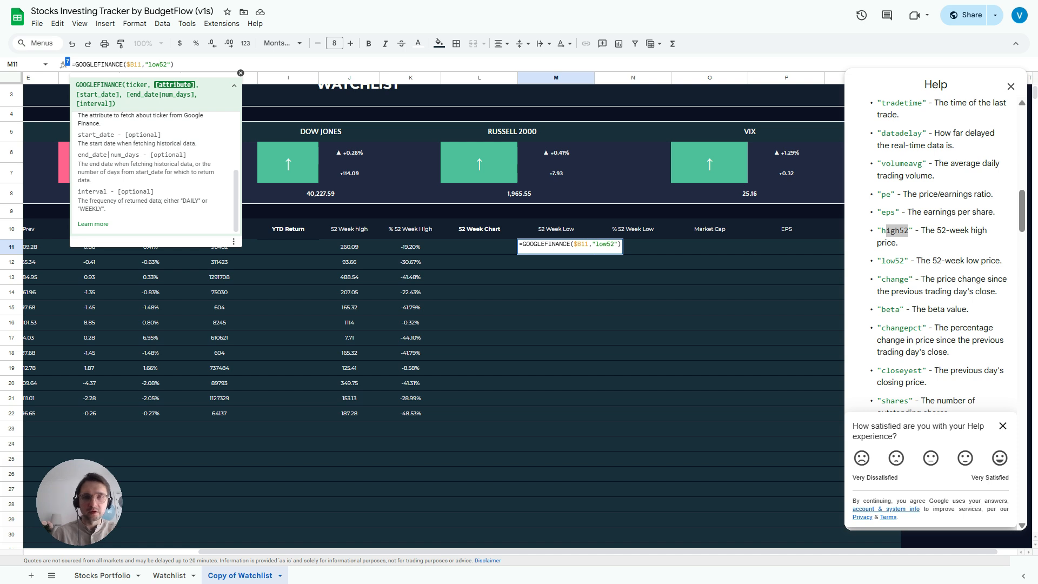
pyautogui.press('Return')
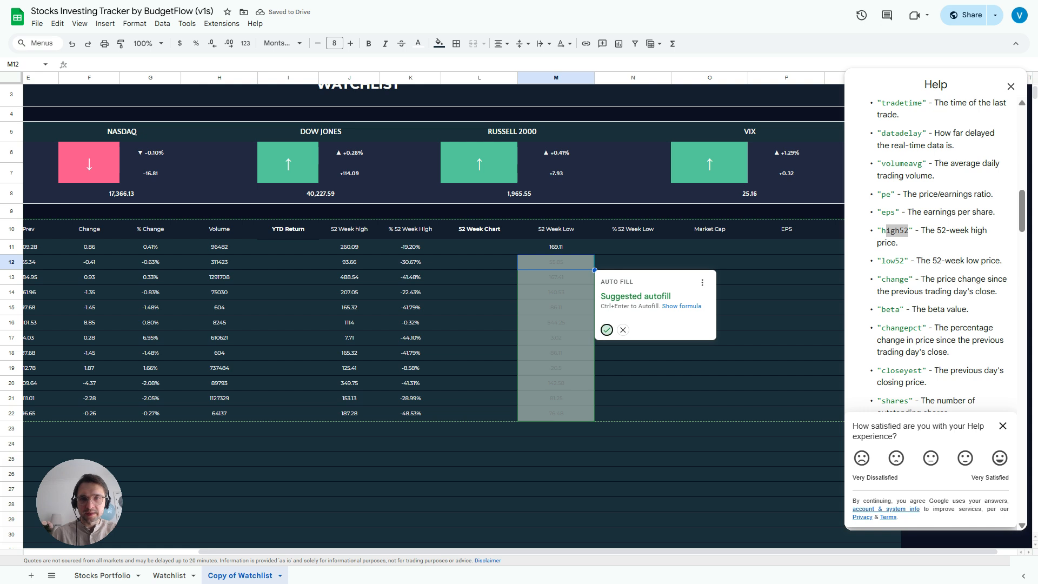
pyautogui.click(607, 329)
# Check the ticker reference $B11 in the 52 Week Low formula in M11, leaving the formula as it is
pyautogui.click(556, 247)
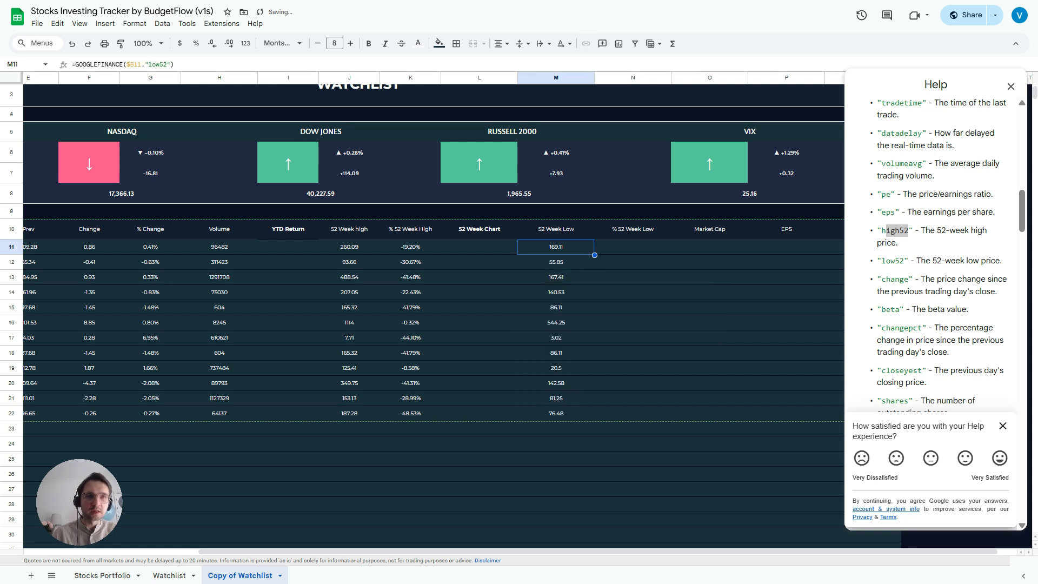
pyautogui.click(134, 64)
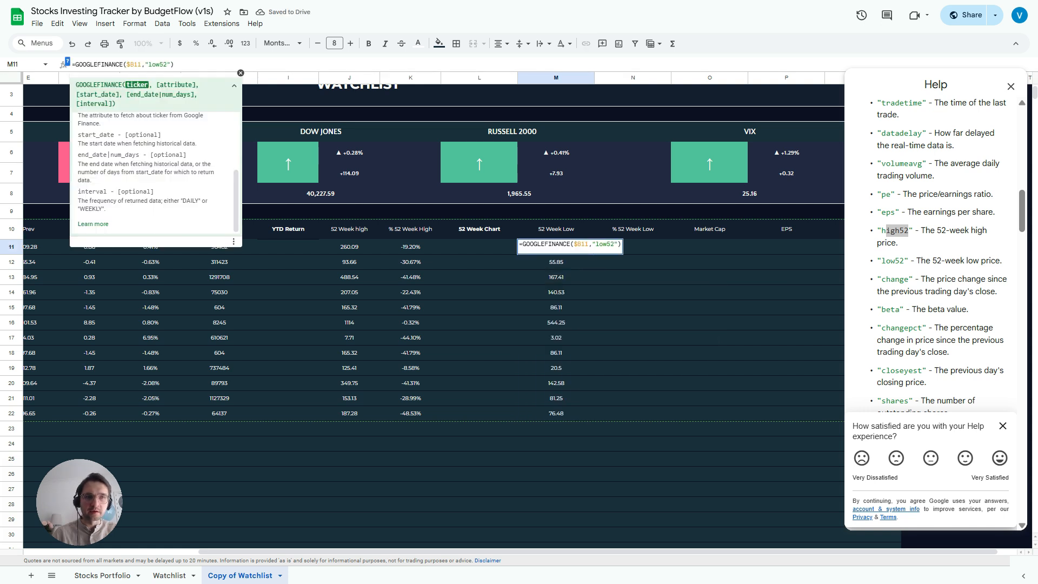
pyautogui.hscroll(-4, 433, 324)
pyautogui.scroll(1, 433, 324)
pyautogui.hscroll(1, 432, 324)
pyautogui.hscroll(-1, 433, 324)
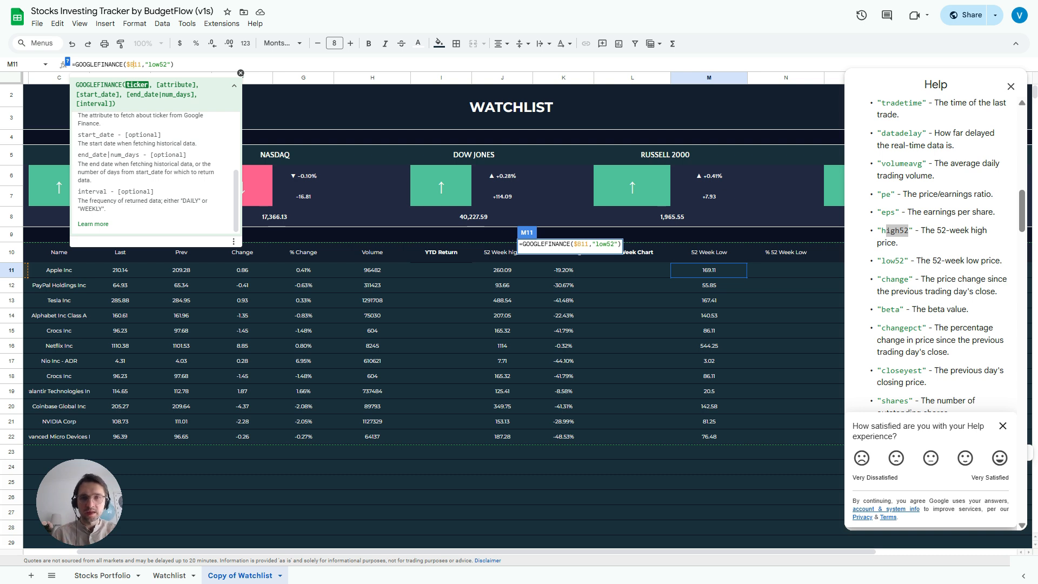
pyautogui.press('Escape')
# Enter the formula =(D11-M11) in the % 52 Week Low cell N11 to subtract the 52-week low from the last price
pyautogui.hscroll(3, 560, 316)
pyautogui.click(637, 270)
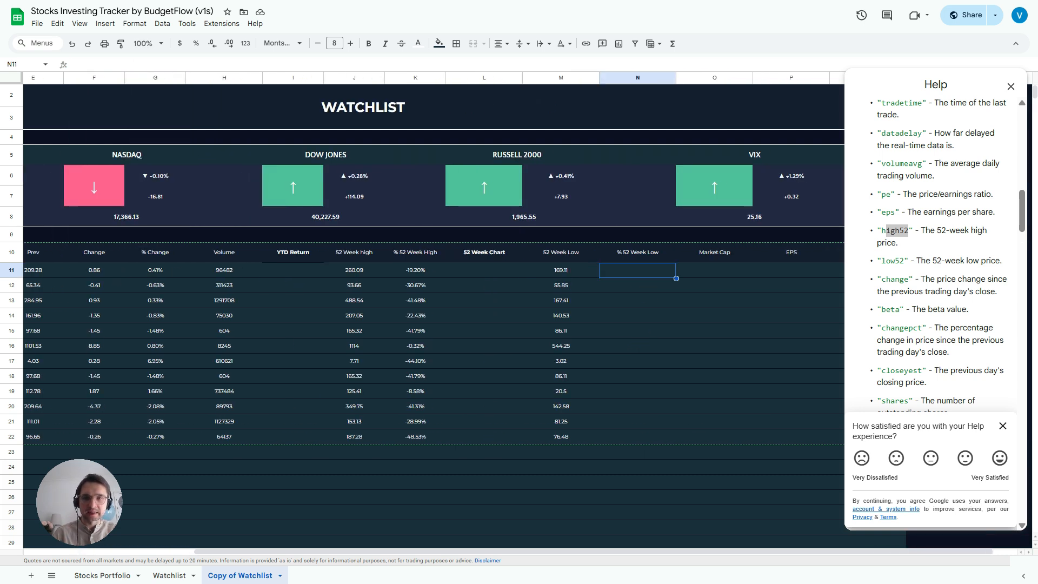
pyautogui.write('=')
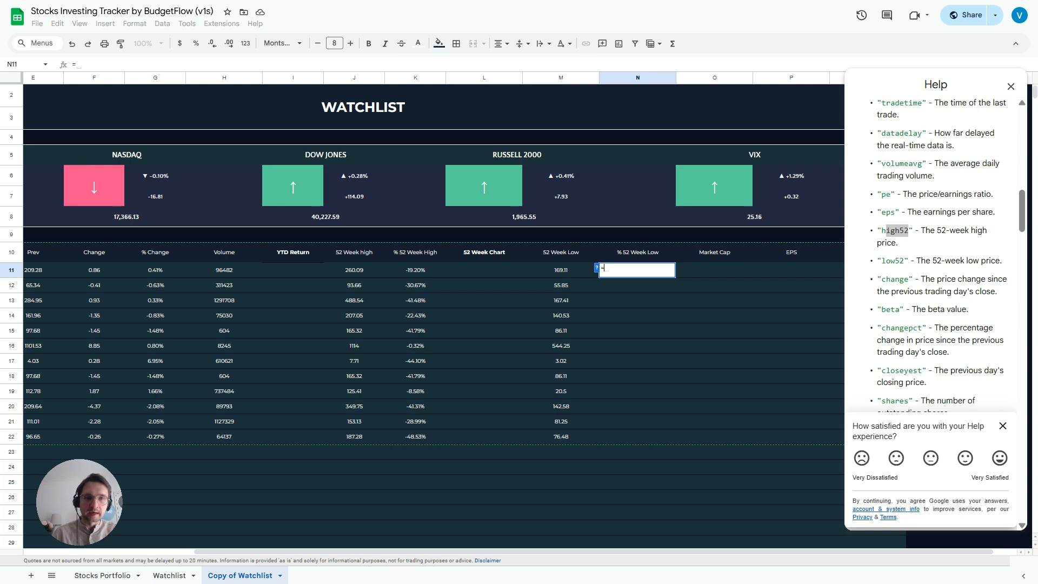
pyautogui.write('(')
pyautogui.hscroll(-4, 432, 324)
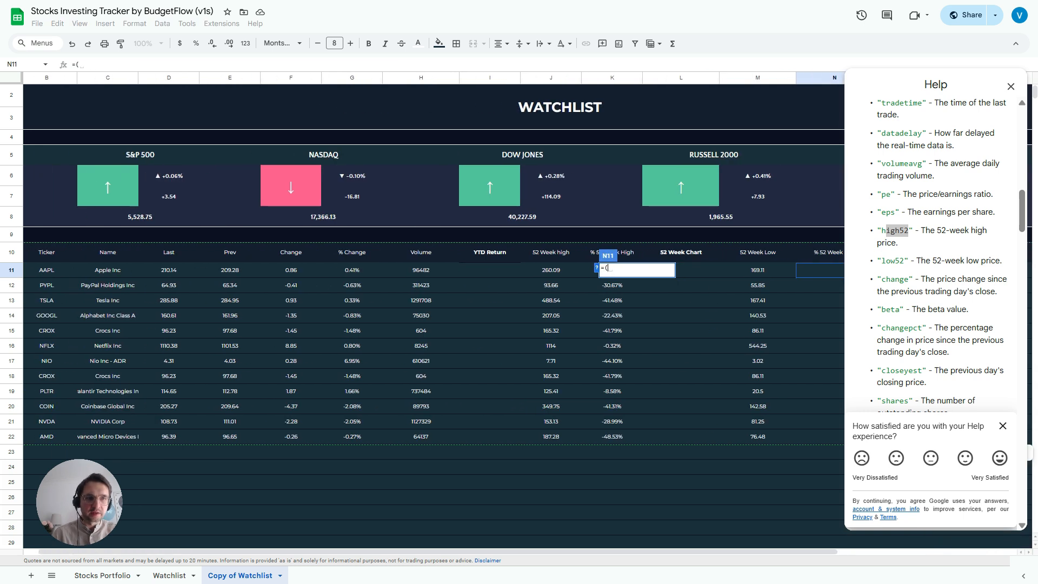
pyautogui.click(168, 270)
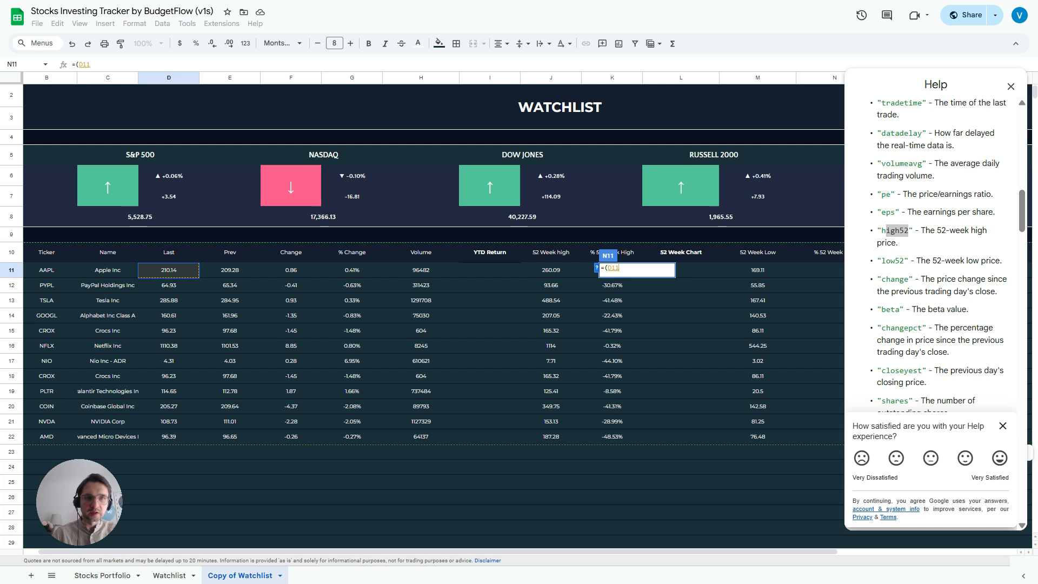
pyautogui.write('-')
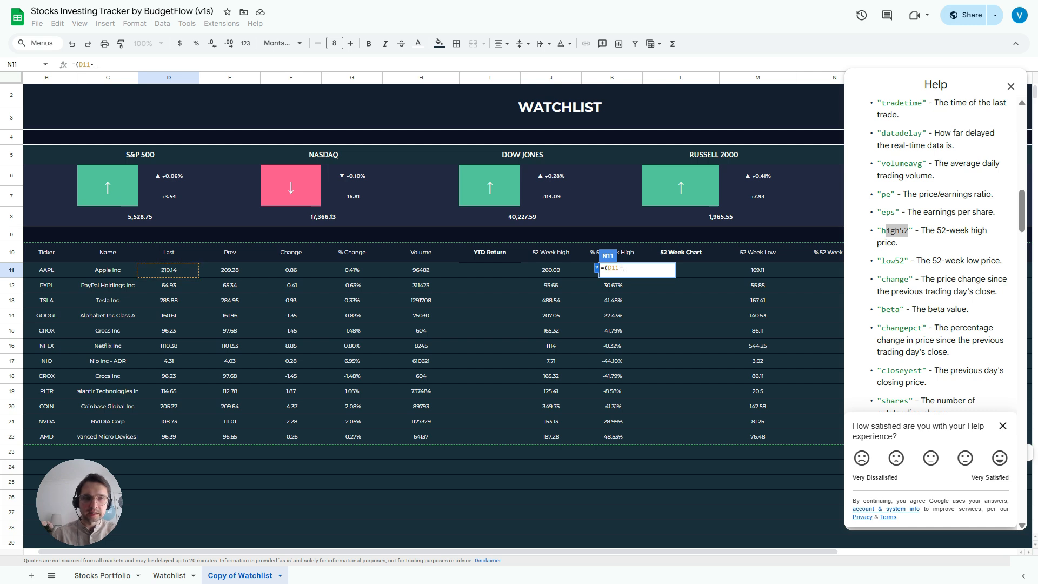
pyautogui.hscroll(4, 433, 324)
pyautogui.click(531, 270)
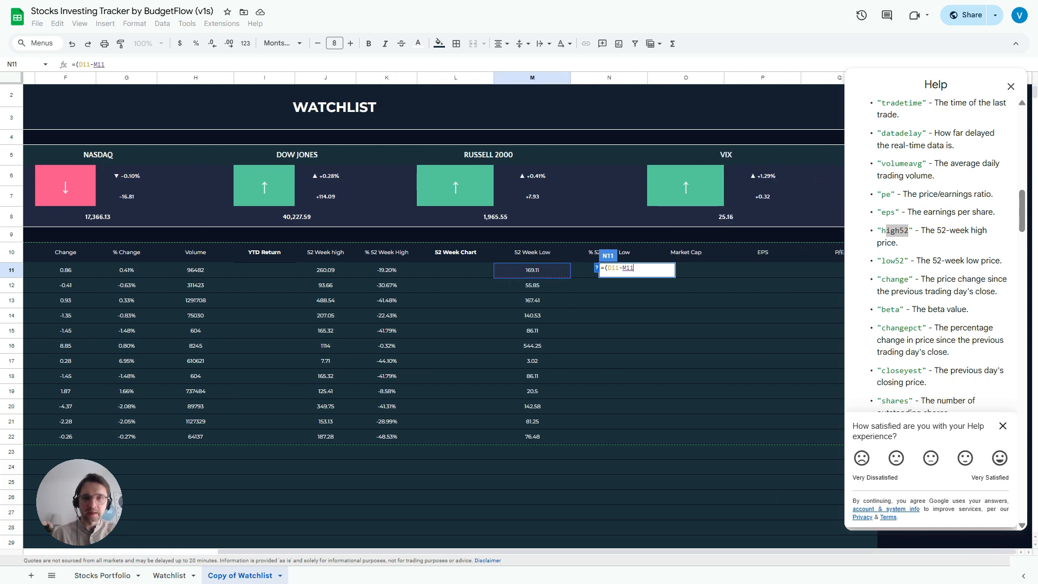
pyautogui.write(')')
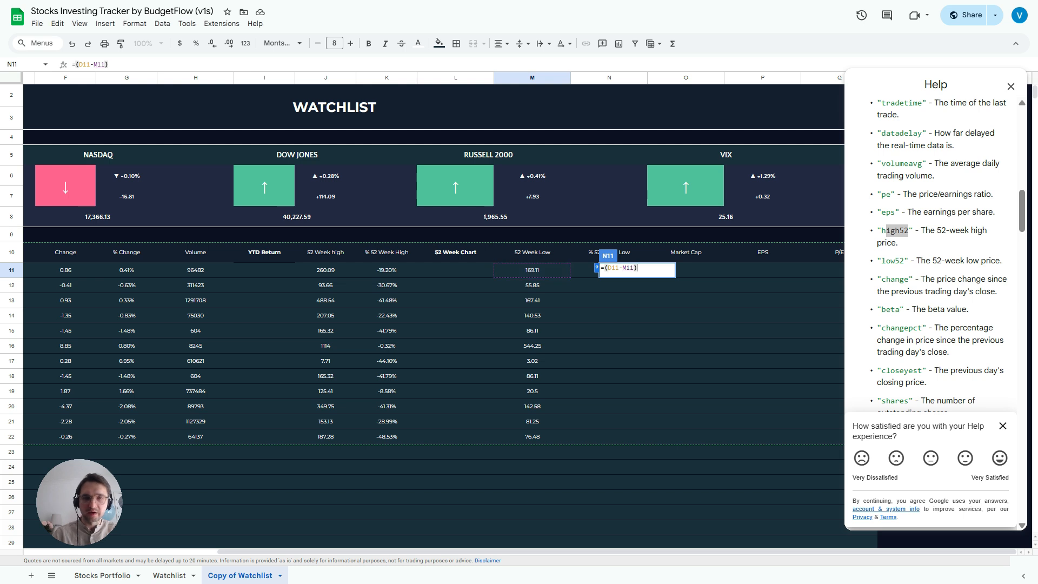
pyautogui.hotkey('shift', 'Tab')
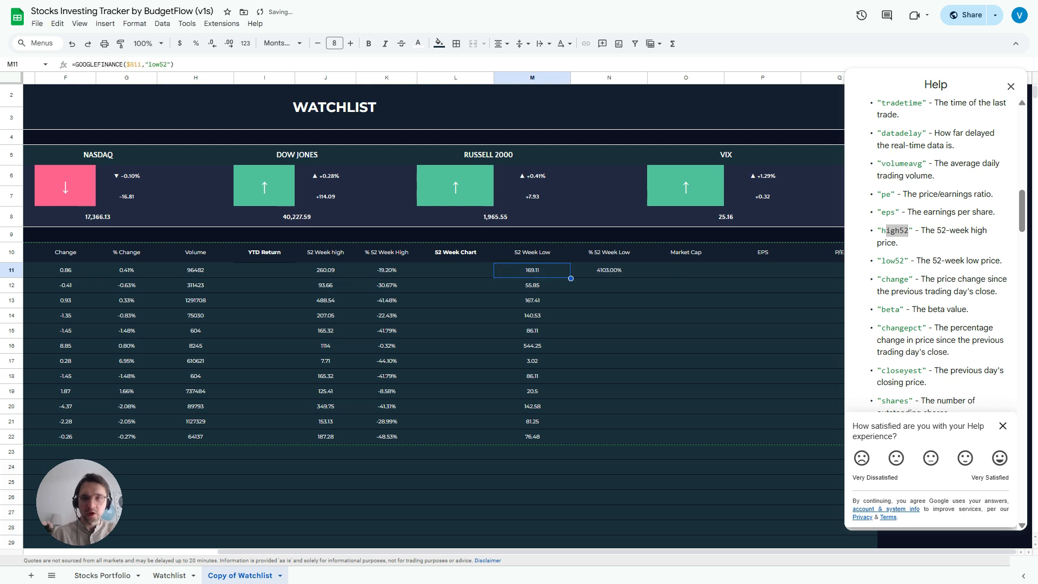
# Extend the formula in N11 to =(D11-M11)/M11 and autofill the % 52 Week Low column down to row 22
pyautogui.press('Tab')
pyautogui.press('Return')
pyautogui.write('/')
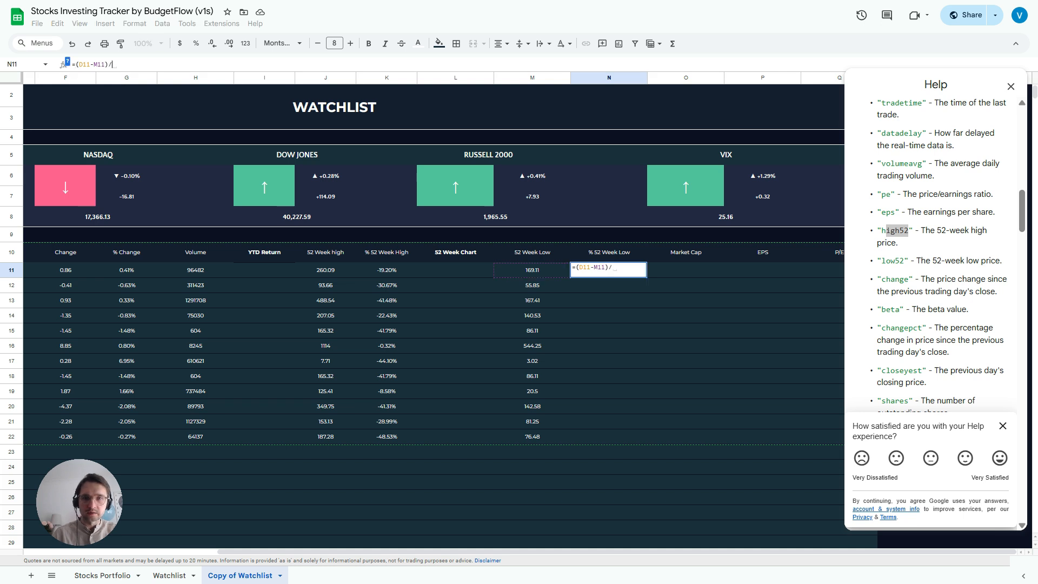
pyautogui.press('Left')
pyautogui.press('Return')
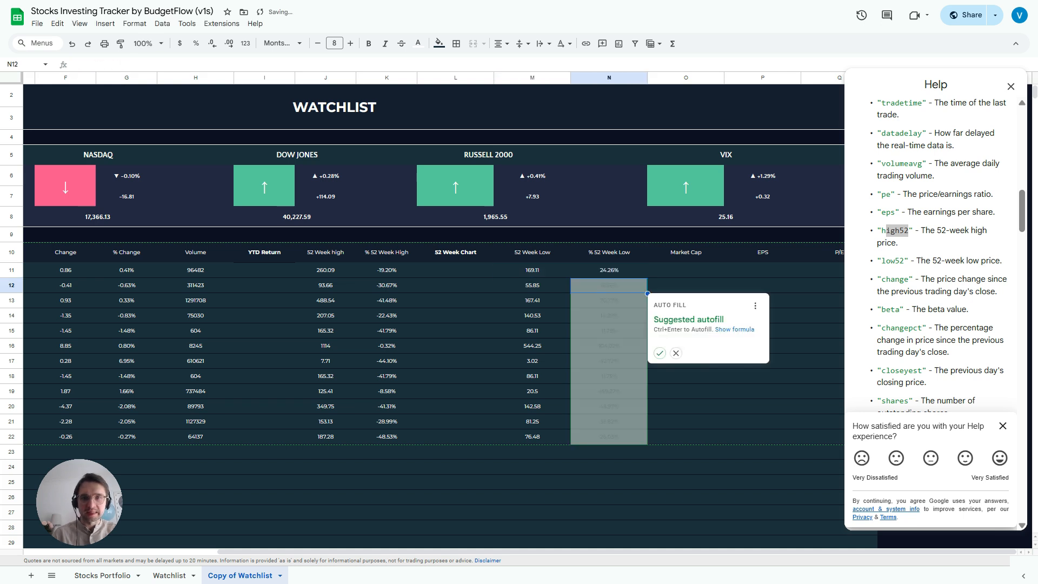
pyautogui.hotkey('ctrl', 'Return')
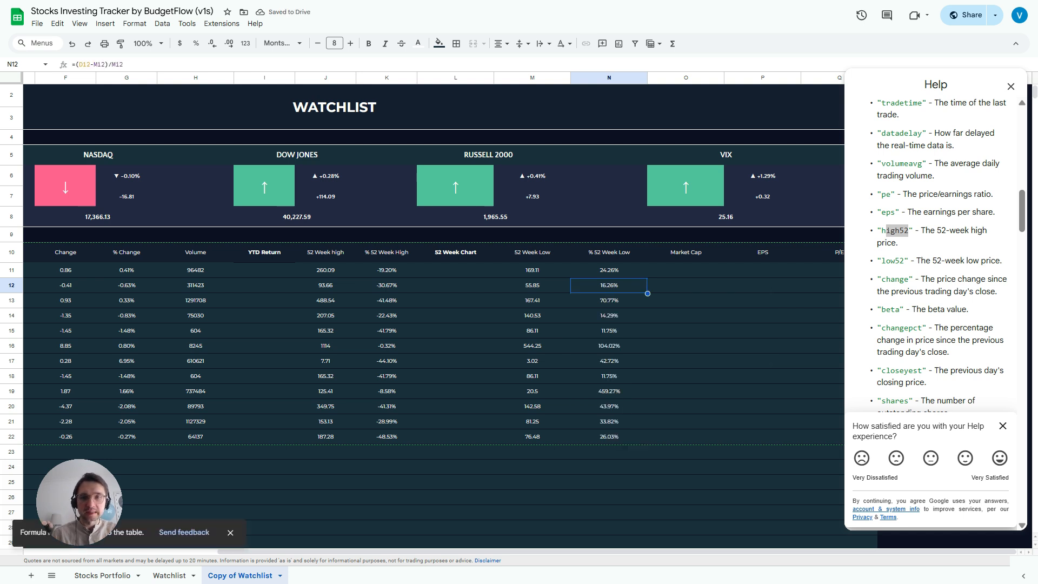
# Examine the Netflix row from its name to its 52 Week Low, C16:M16, and its % 52 Week Low in N16
pyautogui.press('Down')
pyautogui.press('Down')
pyautogui.press('Down')
pyautogui.press('Down')
pyautogui.press('Left')
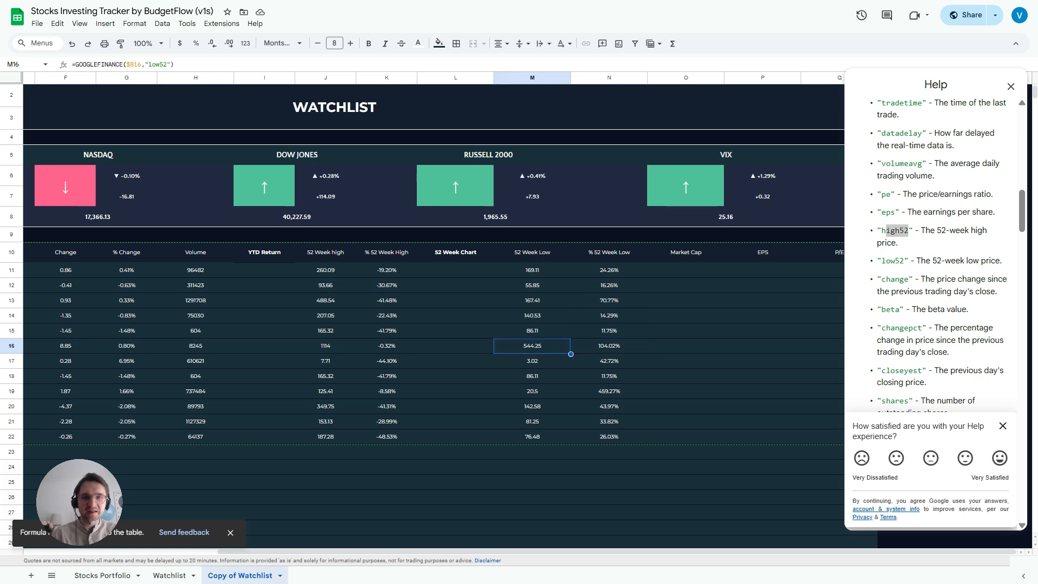
pyautogui.hotkey('shift', 'Left')
pyautogui.hotkey('shift', 'Left')
pyautogui.hotkey('shift', 'Left')
pyautogui.hotkey('shift', 'Left')
pyautogui.hotkey('shift', 'Left')
pyautogui.hotkey('shift', 'Left')
pyautogui.hotkey('shift', 'Left')
pyautogui.hotkey('shift', 'Left')
pyautogui.hotkey('shift', 'Left')
pyautogui.hotkey('shift', 'Left')
pyautogui.hotkey('shift', 'Left')
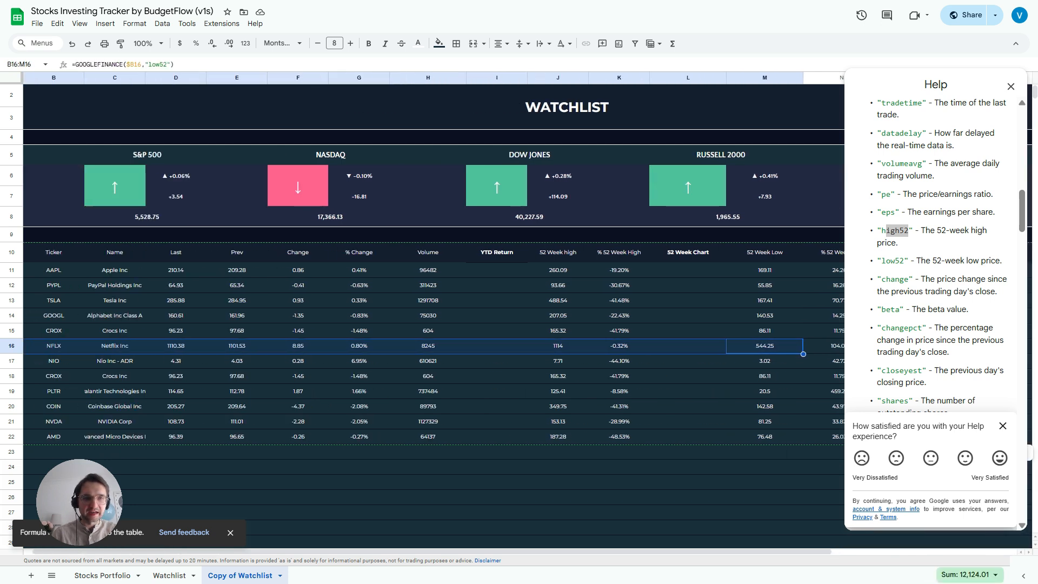
pyautogui.hotkey('shift', 'Right')
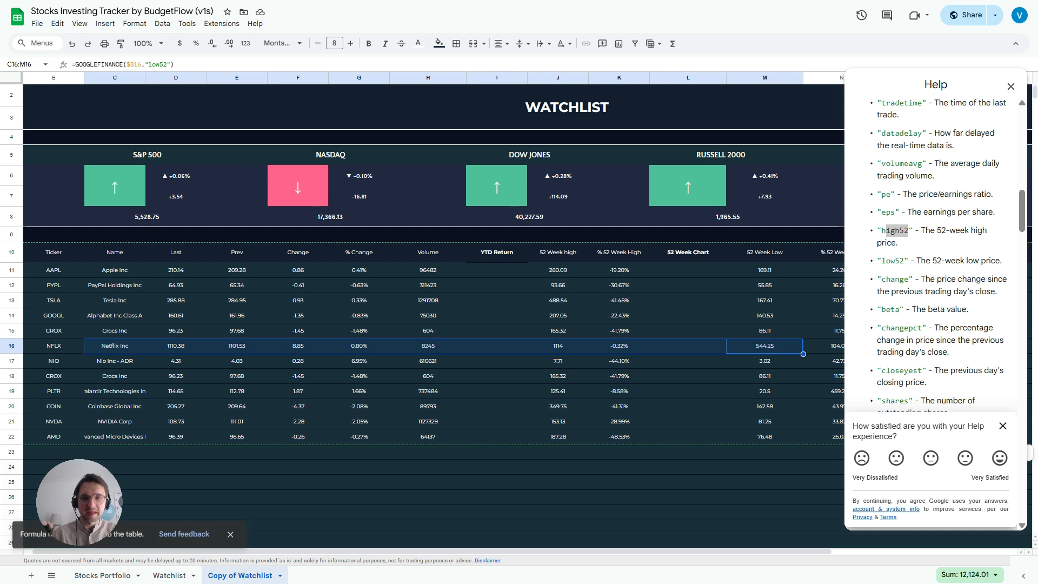
pyautogui.press('Right')
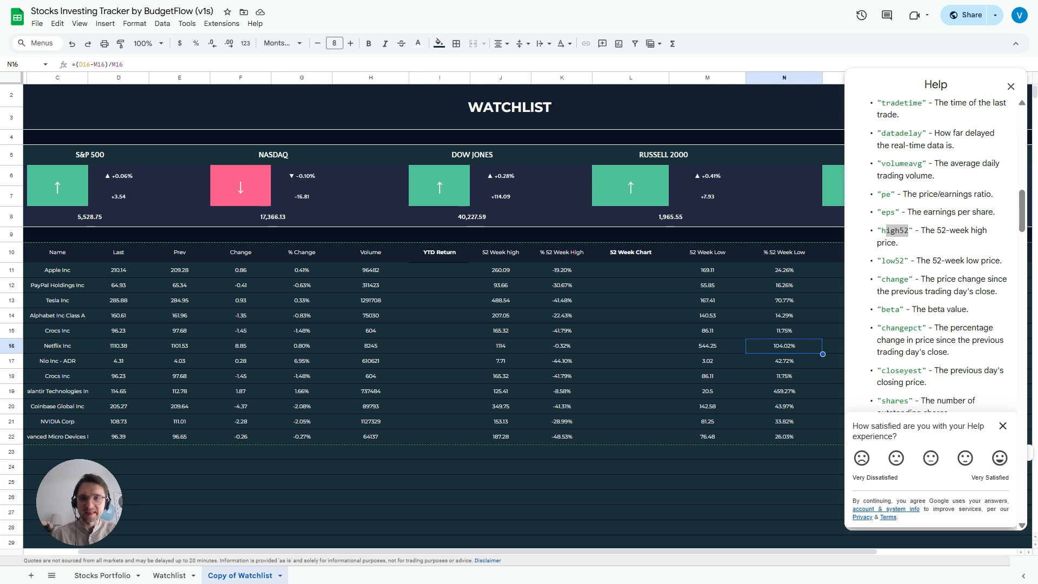
pyautogui.press('Right')
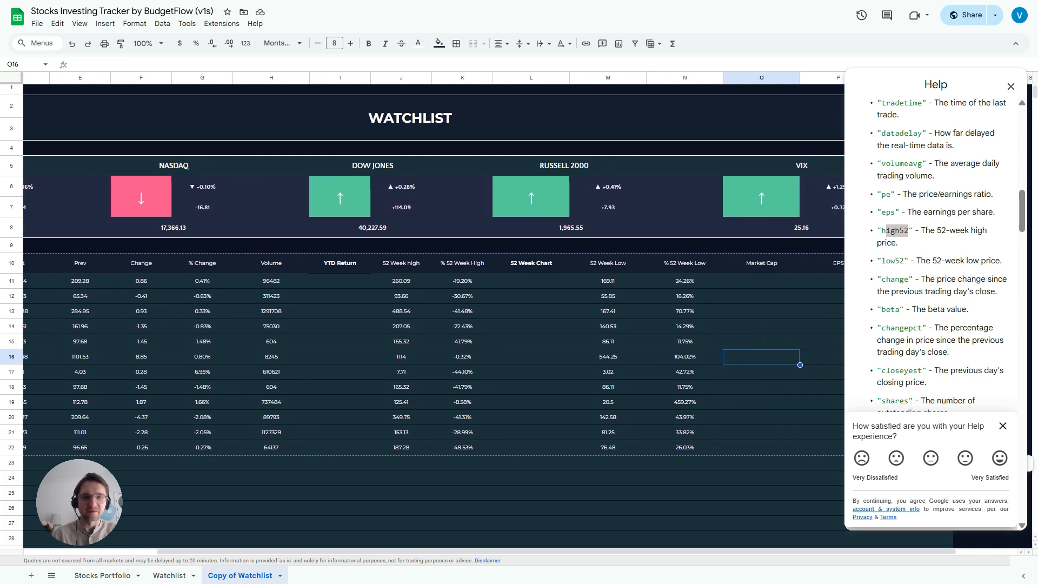
# Examine the Palantir row from its ticker to its % 52 Week Low value, B19:N19
pyautogui.hscroll(-3, 432, 313)
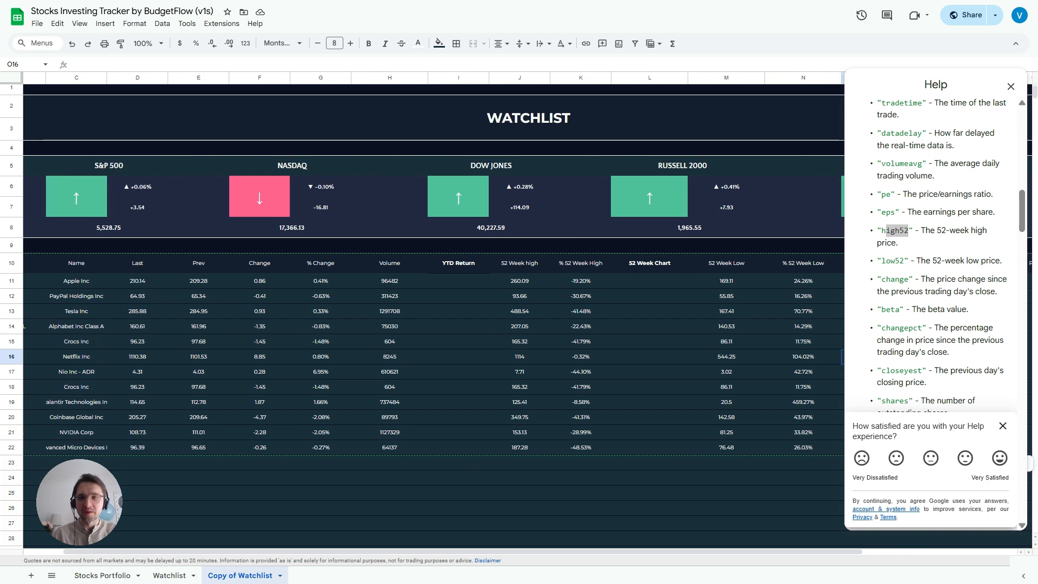
pyautogui.hscroll(2, 396, 402)
pyautogui.click(396, 402)
pyautogui.click(678, 402)
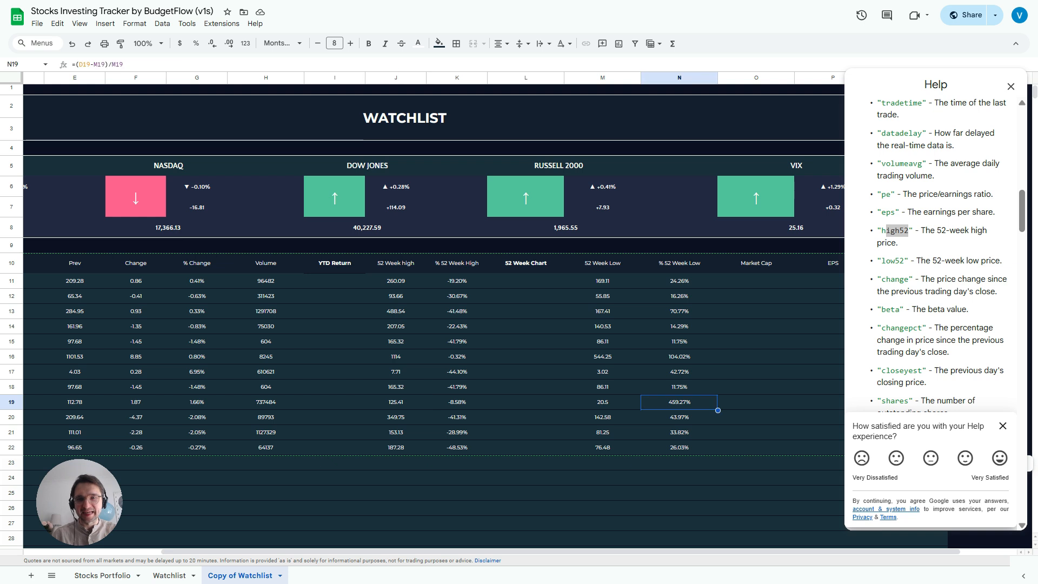
pyautogui.hotkey('shift', 'Left')
pyautogui.hotkey('shift', 'Left')
pyautogui.hotkey('shift', 'Left')
pyautogui.hotkey('shift', 'Left')
pyautogui.hotkey('shift', 'Left')
pyautogui.hotkey('shift', 'Left')
pyautogui.hotkey('shift', 'Left')
pyautogui.hotkey('shift', 'Left')
pyautogui.hotkey('shift', 'Left')
pyautogui.hotkey('shift', 'Left')
pyautogui.hotkey('shift', 'Left')
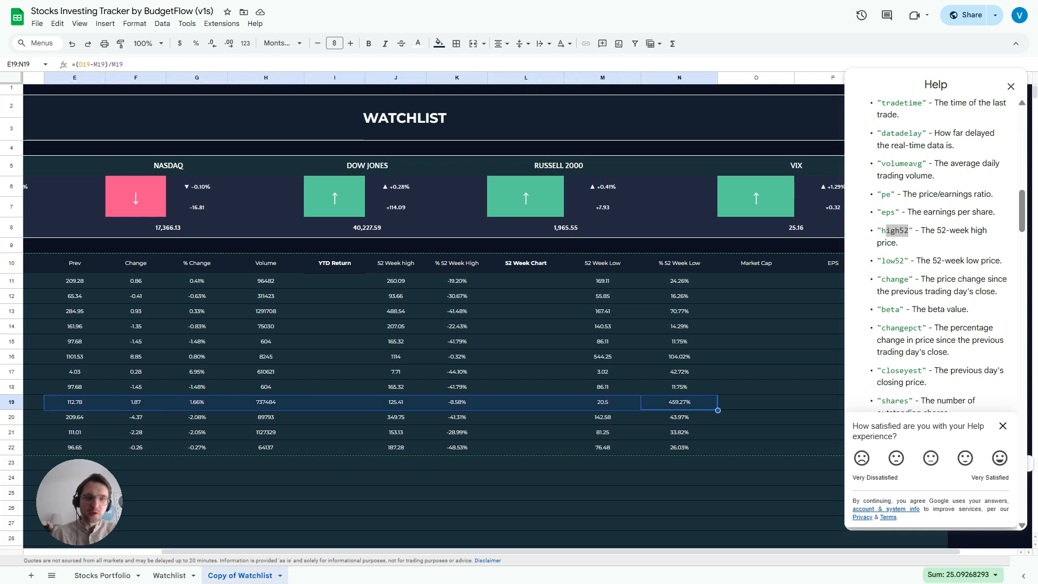
pyautogui.hotkey('shift', 'Left')
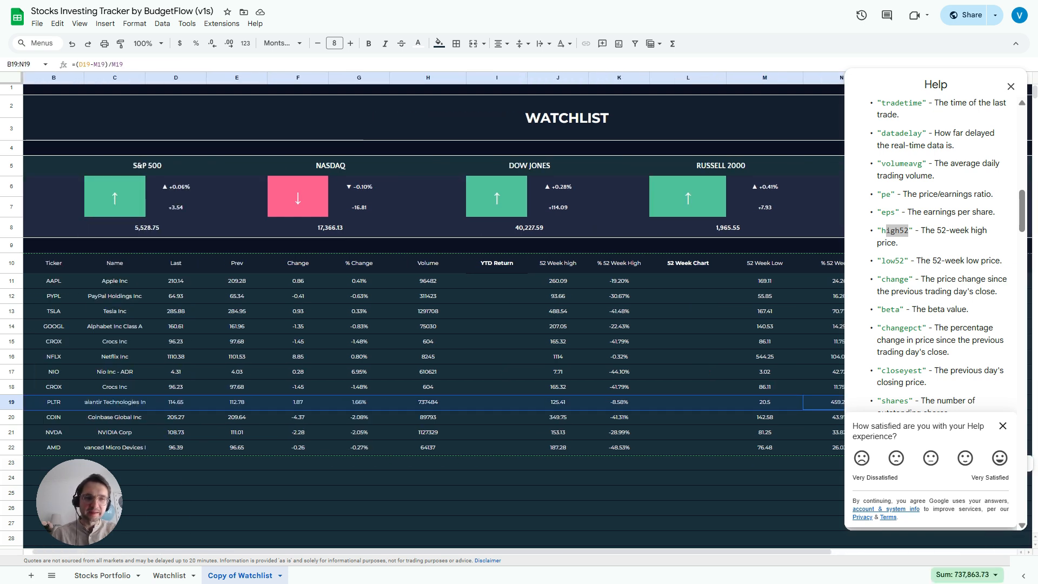
pyautogui.hscroll(1, 433, 316)
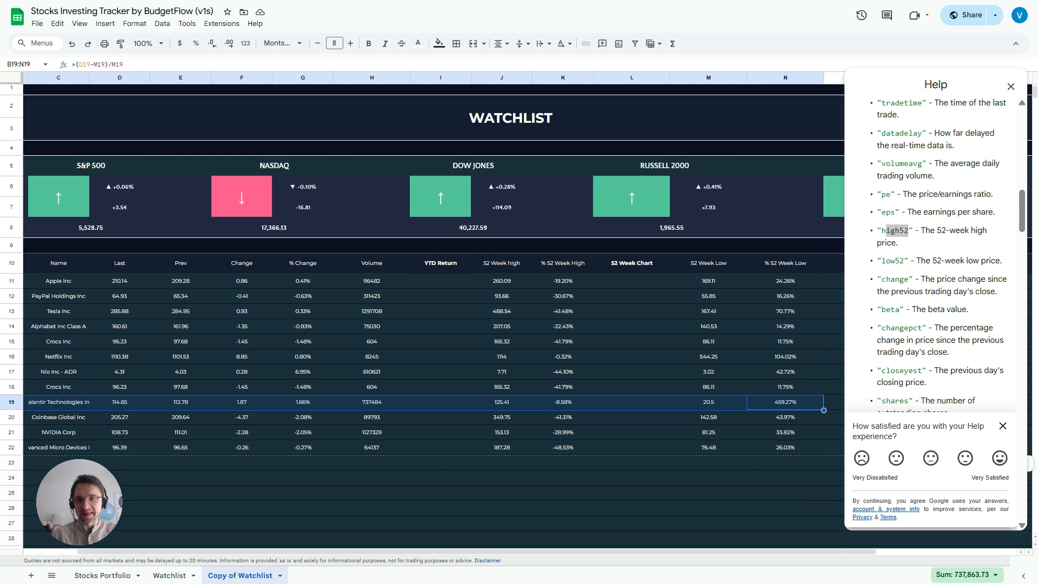
pyautogui.hscroll(1, 434, 316)
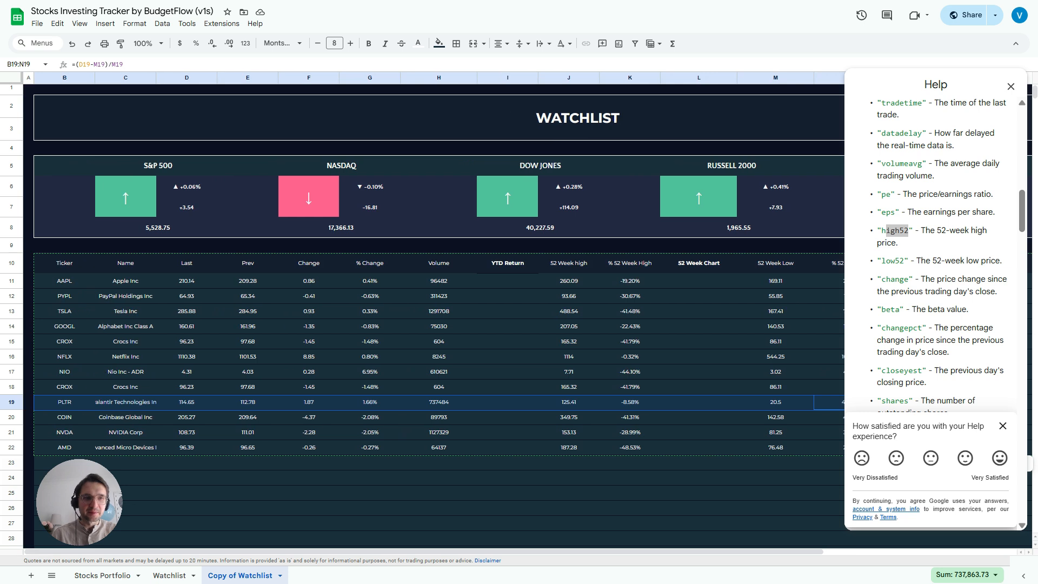
pyautogui.hscroll(1, 433, 316)
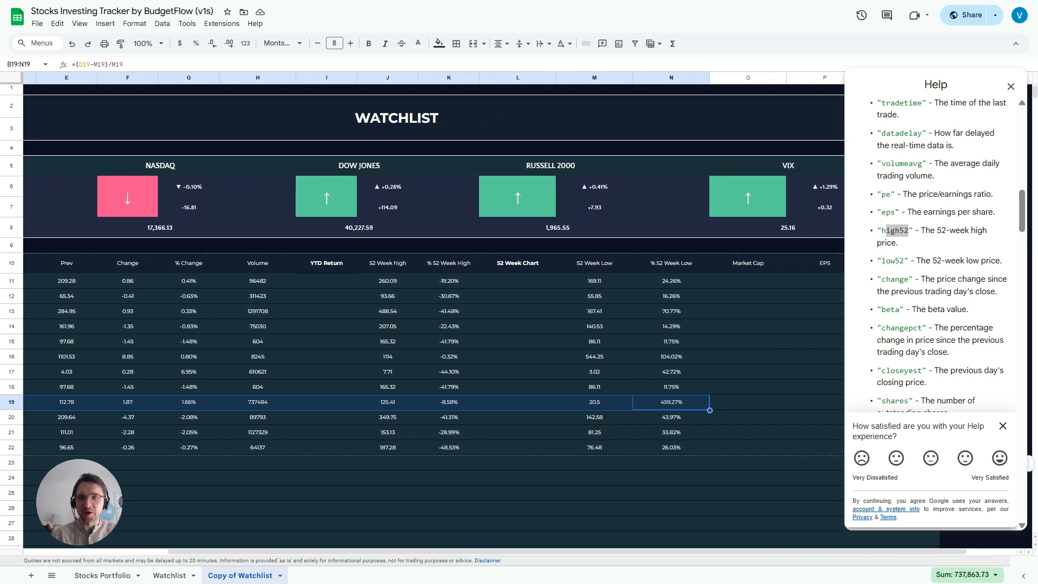
# Try to copy the % 52 Week Low formula from N11 into the Market Cap cell O11, and undo the paste
pyautogui.click(747, 281)
pyautogui.hscroll(1, 747, 281)
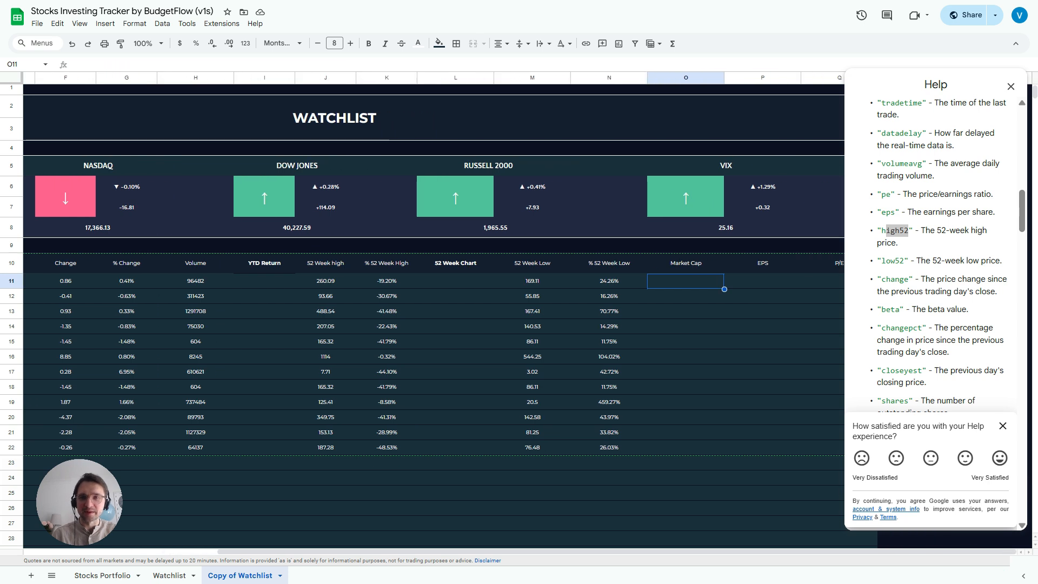
pyautogui.press('Right')
pyautogui.press('Left')
pyautogui.press('Left')
pyautogui.press('Left')
pyautogui.press('Right')
pyautogui.hotkey('ctrl', 'c')
pyautogui.press('Right')
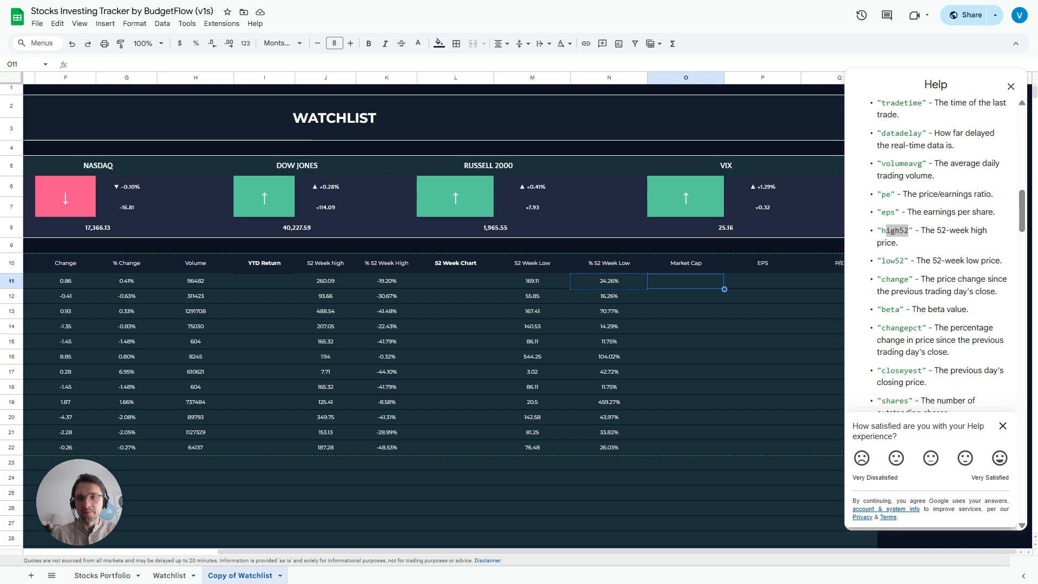
pyautogui.hotkey('ctrl', 'v')
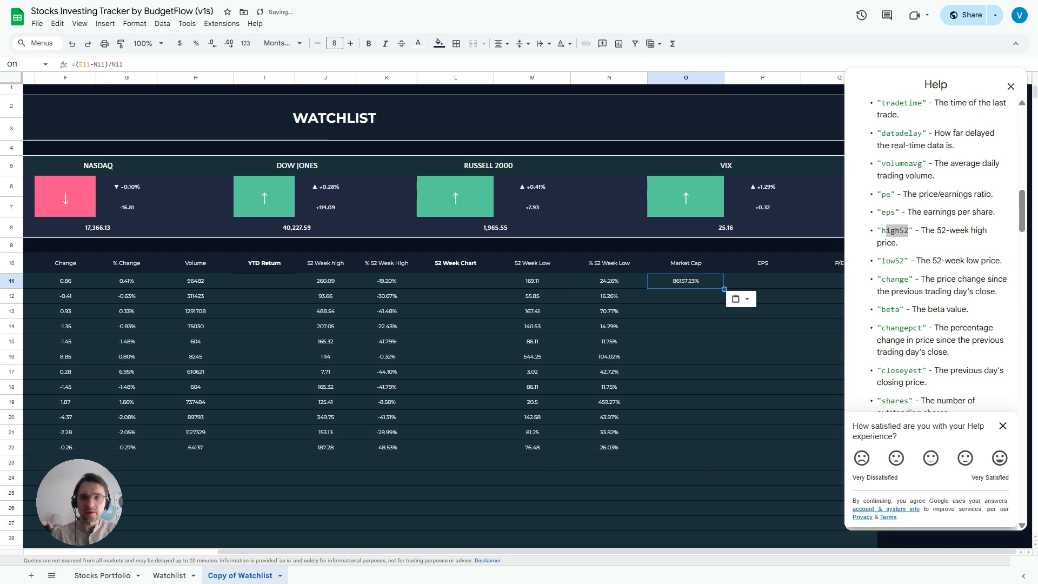
pyautogui.hotkey('ctrl', 'z')
# Copy the GOOGLEFINANCE formula from the 52 Week Low cell M11 into the Market Cap cell O11
pyautogui.press('Left')
pyautogui.press('Left')
pyautogui.press('Left')
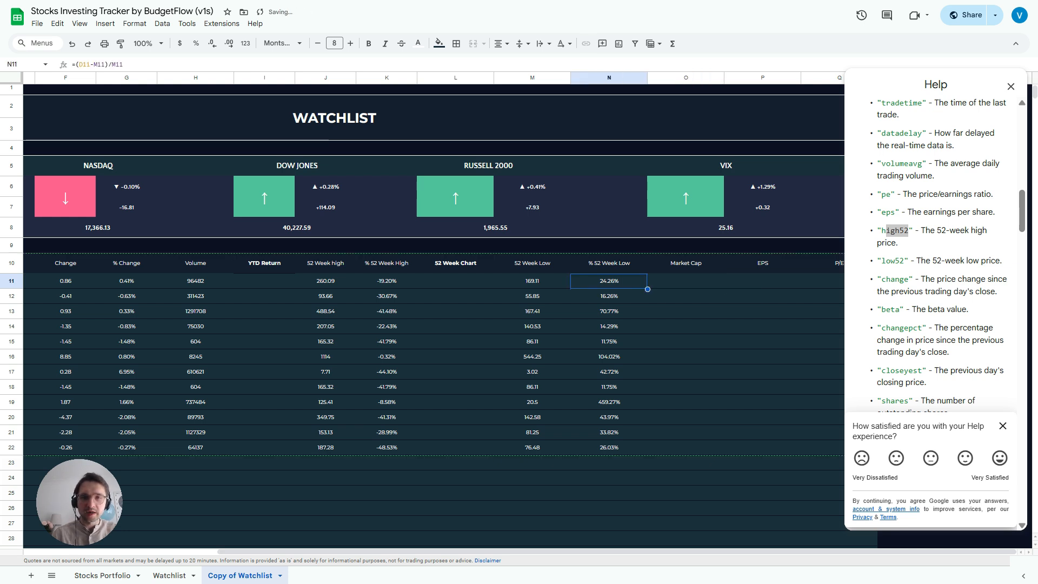
pyautogui.press('Right')
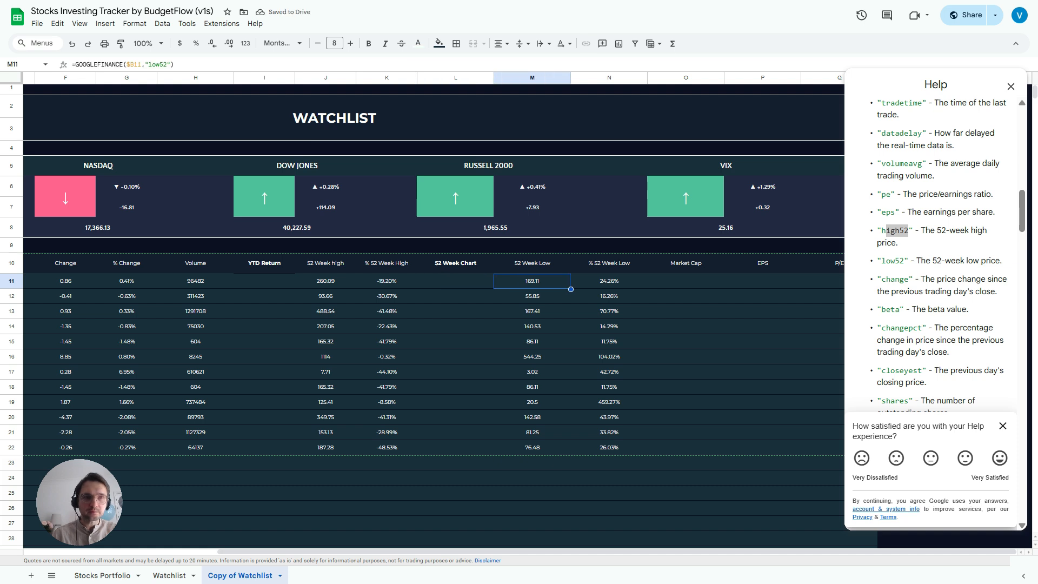
pyautogui.hotkey('ctrl', 'c')
pyautogui.press('Right')
pyautogui.press('Right')
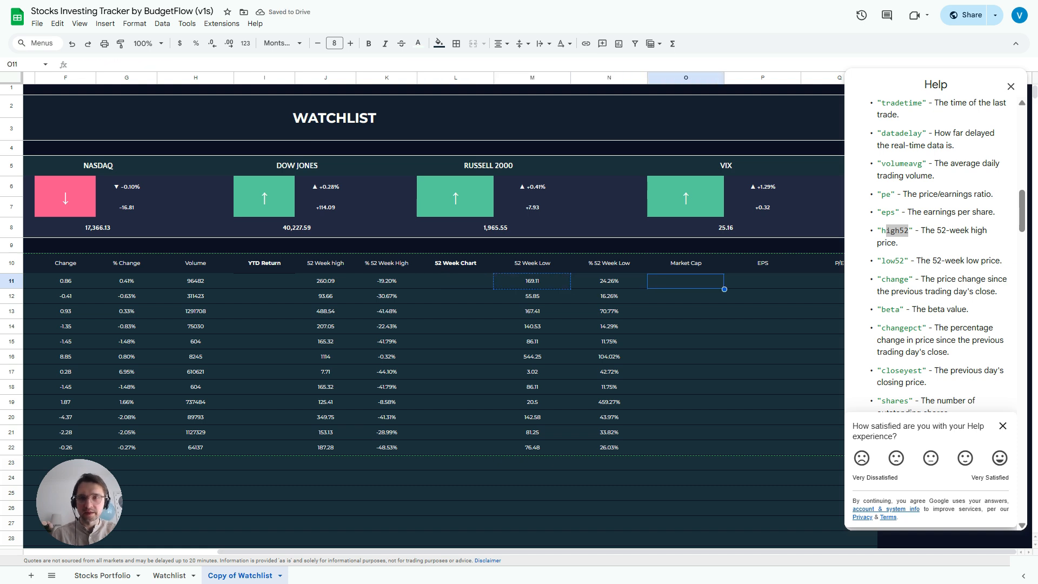
pyautogui.hotkey('ctrl', 'v')
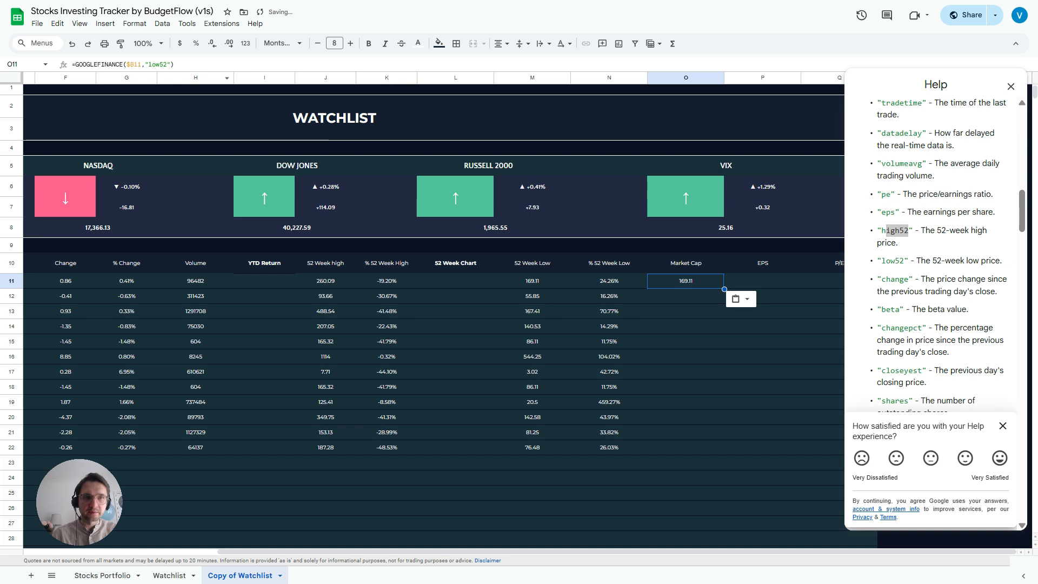
pyautogui.press('F2')
pyautogui.press('Left')
pyautogui.press('Left')
pyautogui.press('BackSpace')
pyautogui.press('BackSpace')
pyautogui.press('BackSpace')
pyautogui.press('BackSpace')
pyautogui.press('BackSpace')
pyautogui.write('mor')
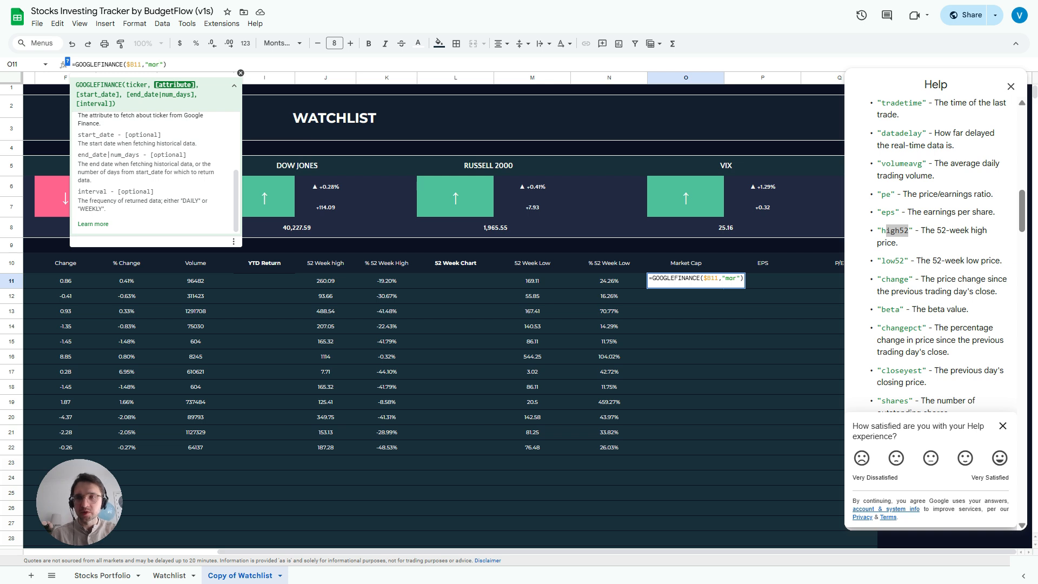
pyautogui.press('BackSpace')
pyautogui.press('BackSpace')
pyautogui.press('BackSpace')
pyautogui.write('low52')
pyautogui.press('Return')
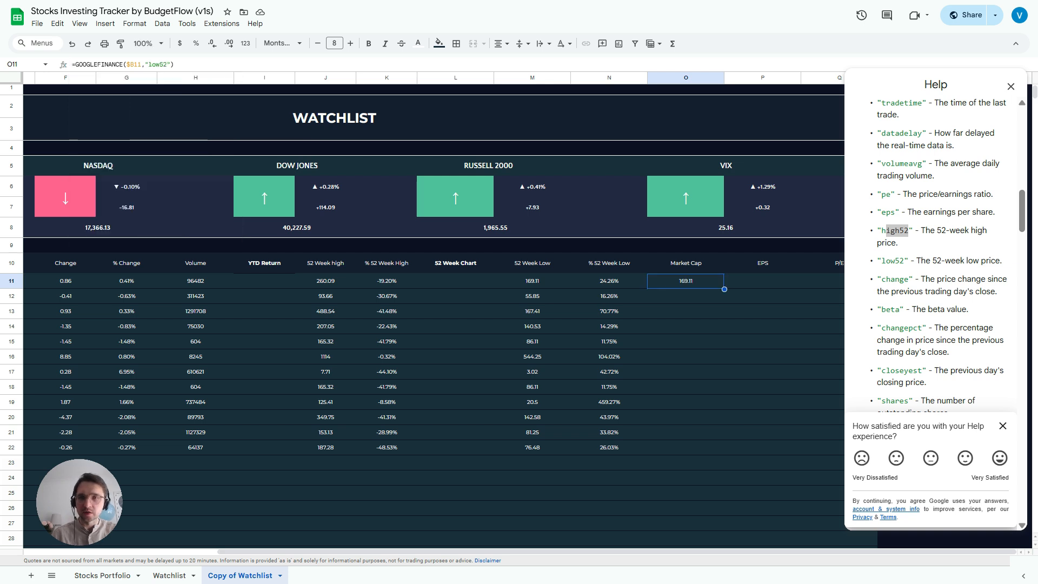
# Look up the market capitalization attribute in the help list and change O11 to =GOOGLEFINANCE($B11,"marketcap")
pyautogui.scroll(2, 940, 254)
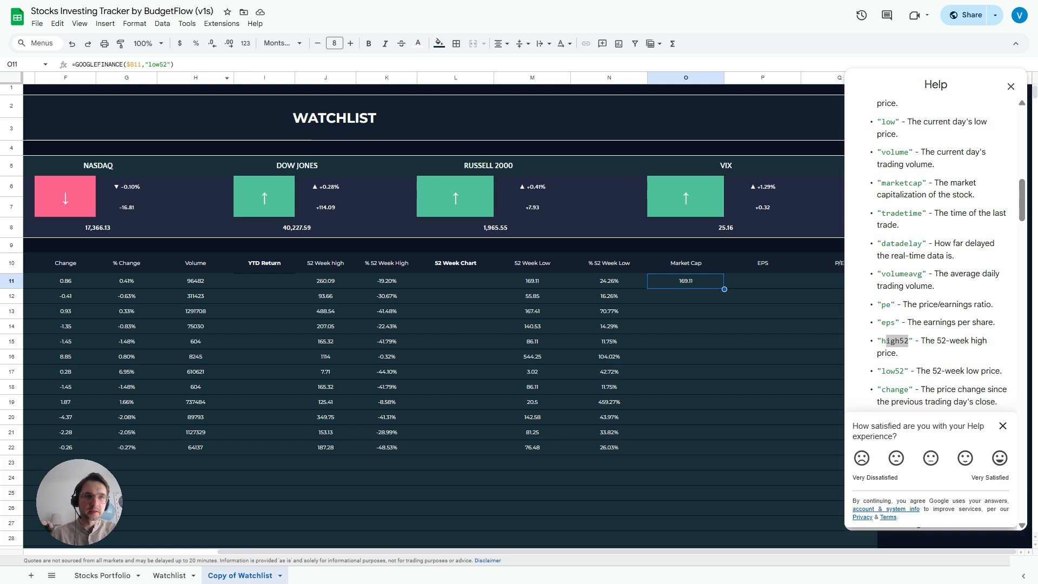
pyautogui.press('BackSpace')
pyautogui.press('BackSpace')
pyautogui.press('BackSpace')
pyautogui.press('BackSpace')
pyautogui.press('BackSpace')
pyautogui.write('marketcap')
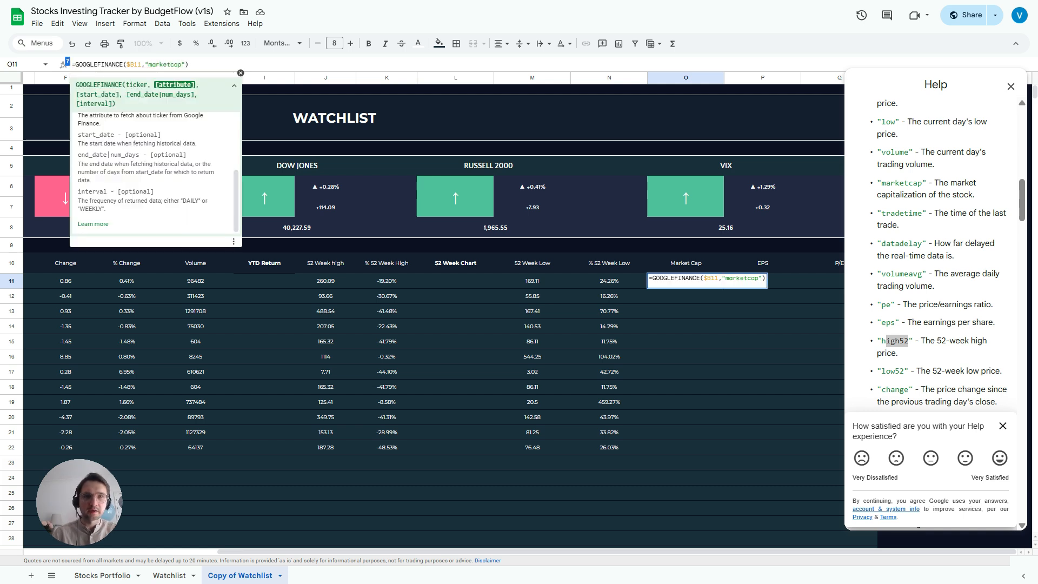
pyautogui.press('Return')
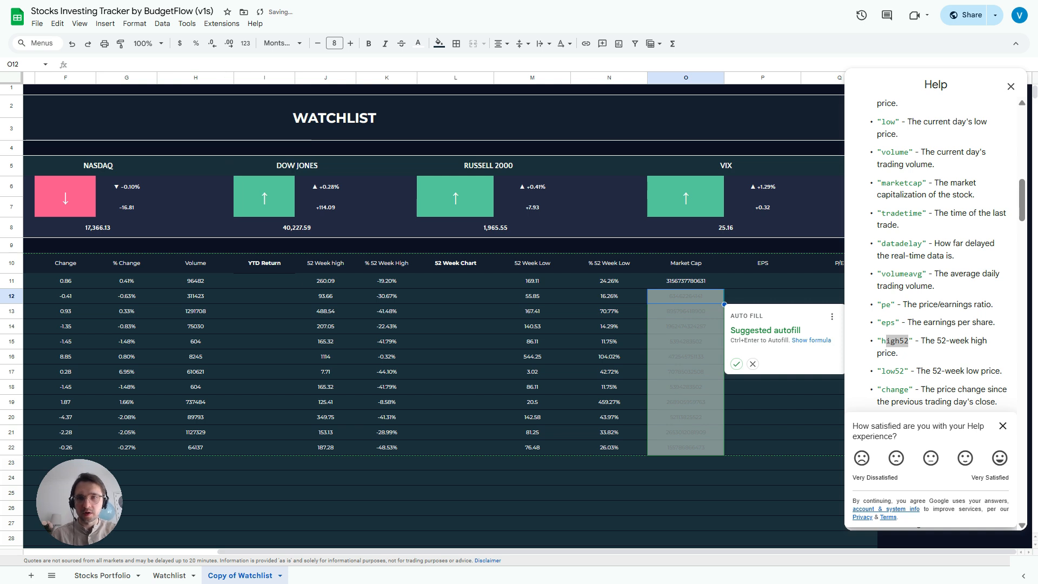
# Fill the suggested market cap formula down through O12:O22 and close the function help
pyautogui.click(736, 363)
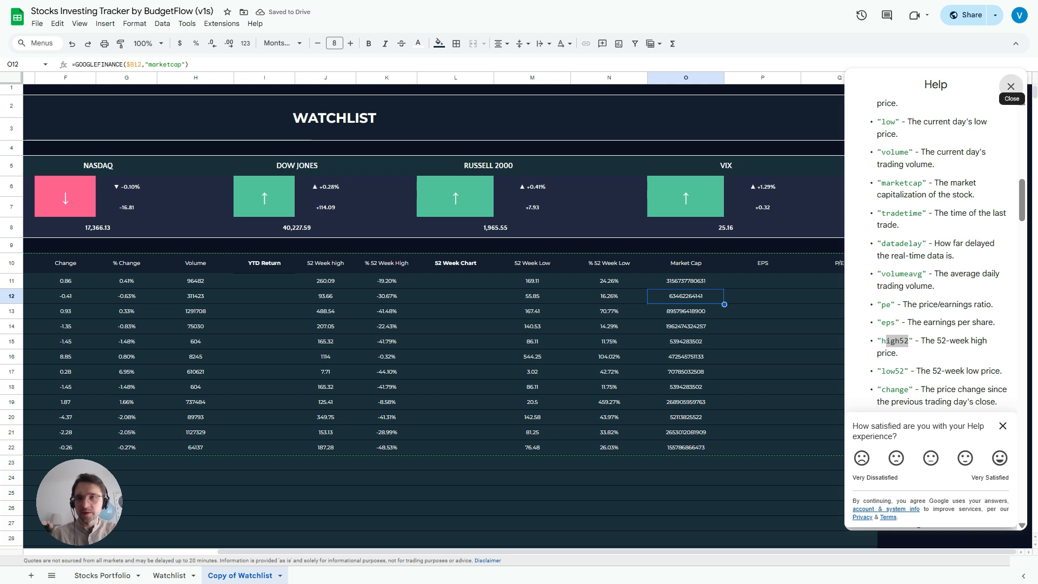
pyautogui.click(1010, 86)
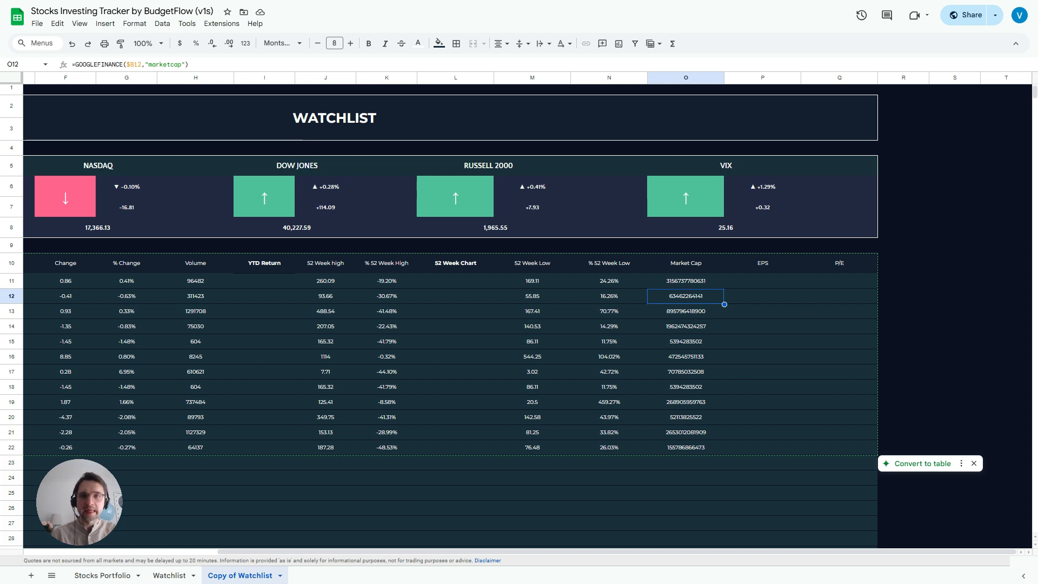
# Examine the unformatted Market Cap values in rows 11 to 17 of column O
pyautogui.click(762, 281)
pyautogui.click(685, 371)
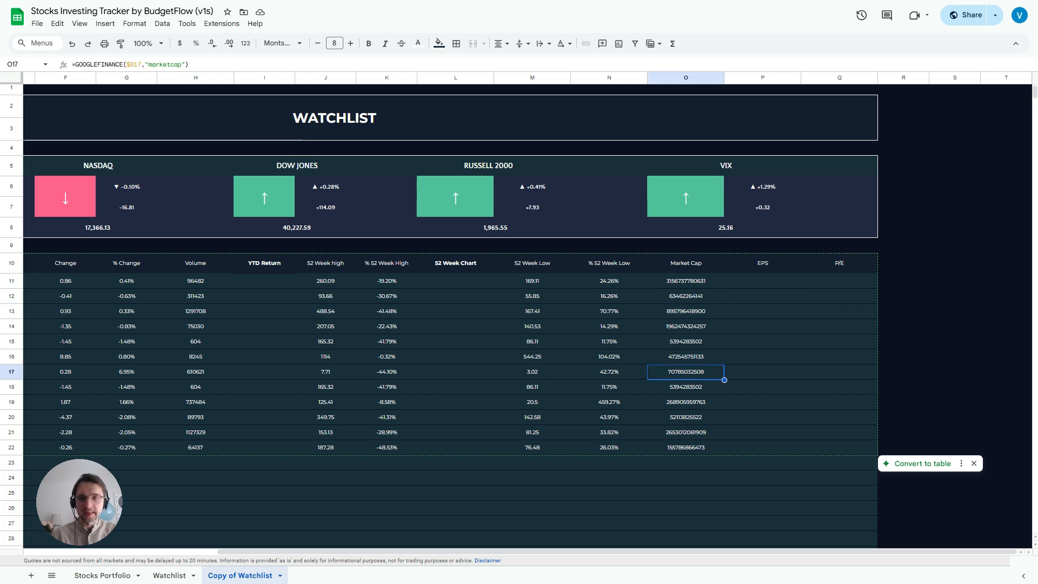
pyautogui.press('Up')
pyautogui.press('Up')
pyautogui.press('Up')
pyautogui.press('Up')
pyautogui.press('Up')
pyautogui.press('Up')
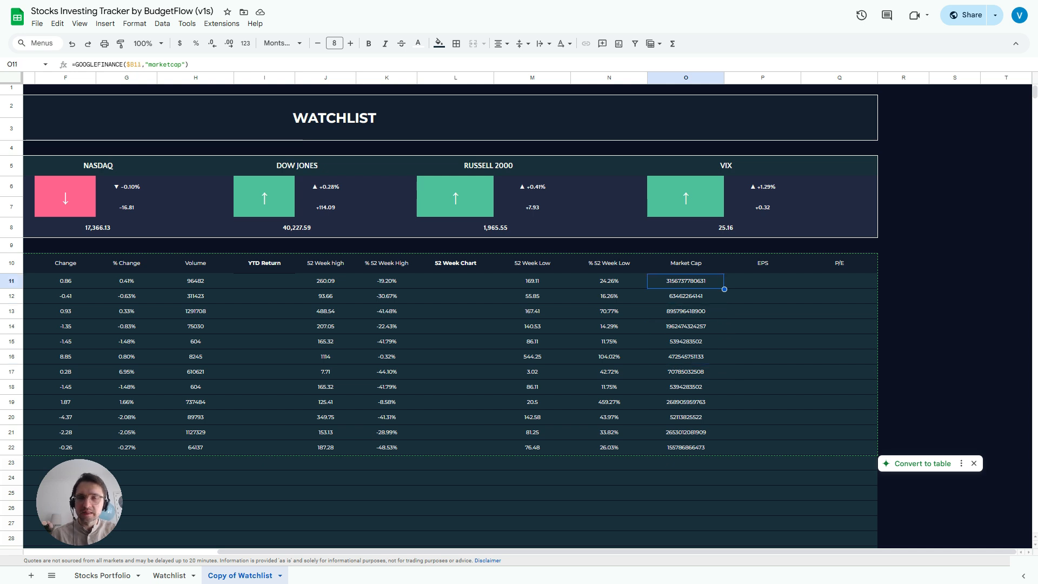
pyautogui.press('Down')
pyautogui.press('Down')
pyautogui.press('Up')
pyautogui.press('Up')
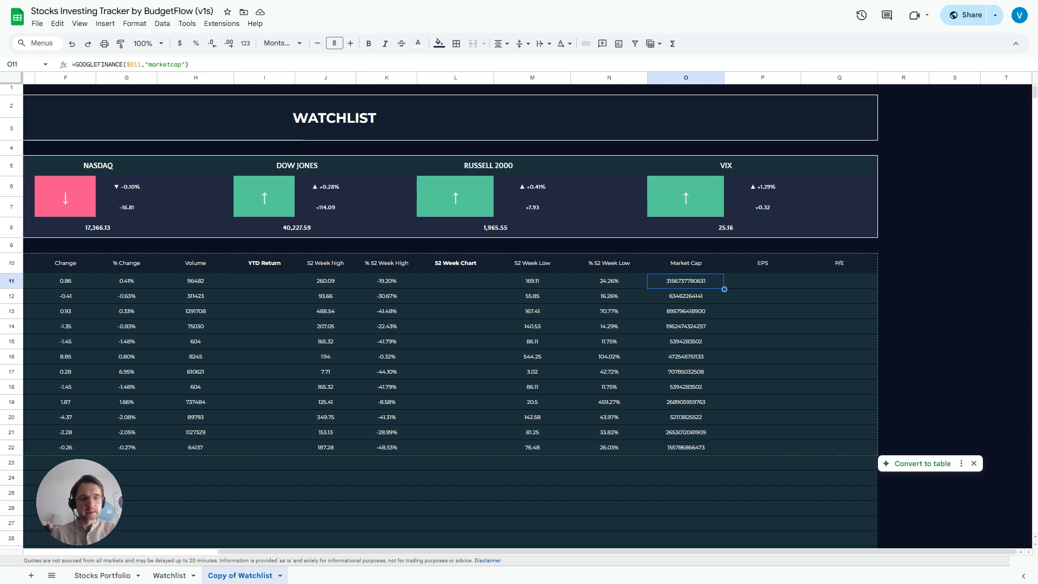
# Apply the custom number format 0.00,,, B to the Market Cap values in O11:O22
pyautogui.hotkey('ctrl', 'shift', 'Down')
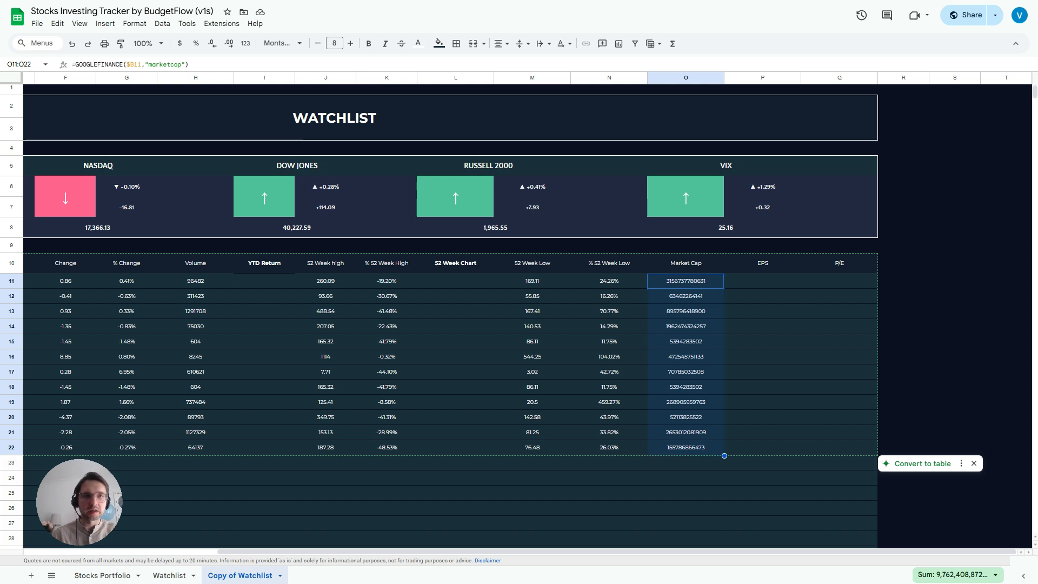
pyautogui.click(134, 24)
pyautogui.moveTo(227, 66)
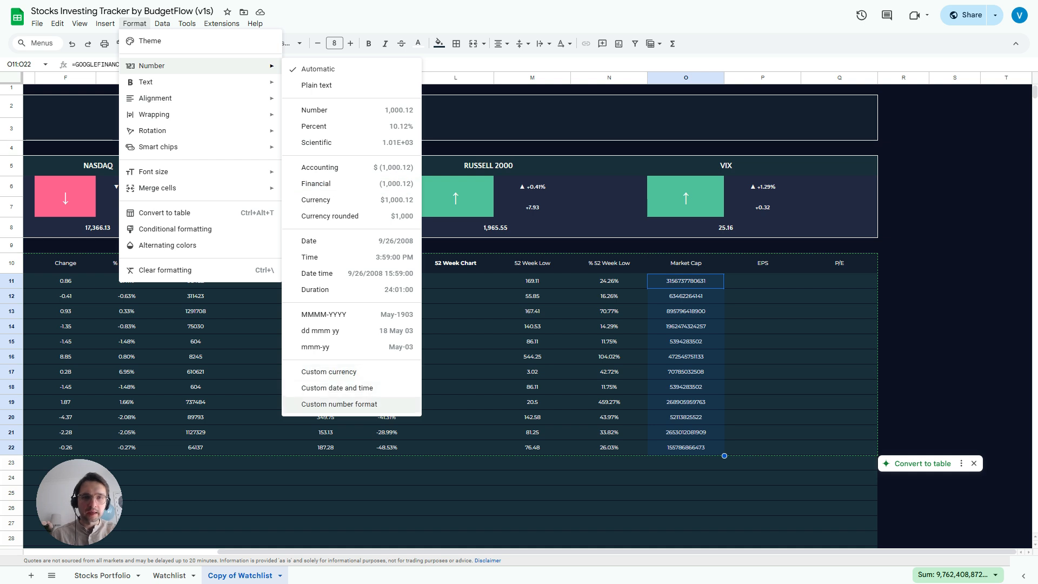
pyautogui.click(339, 404)
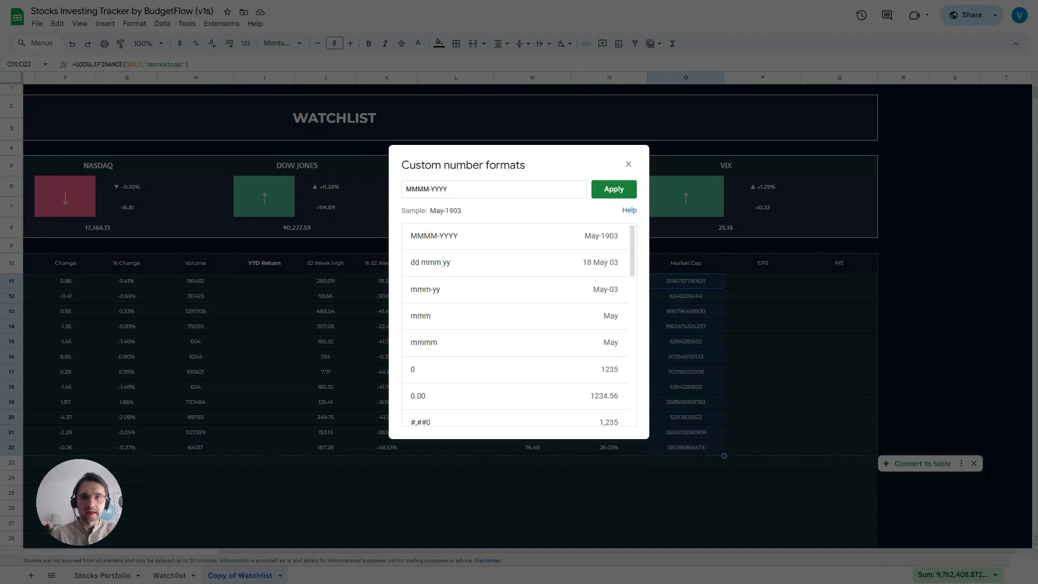
pyautogui.write('0.00')
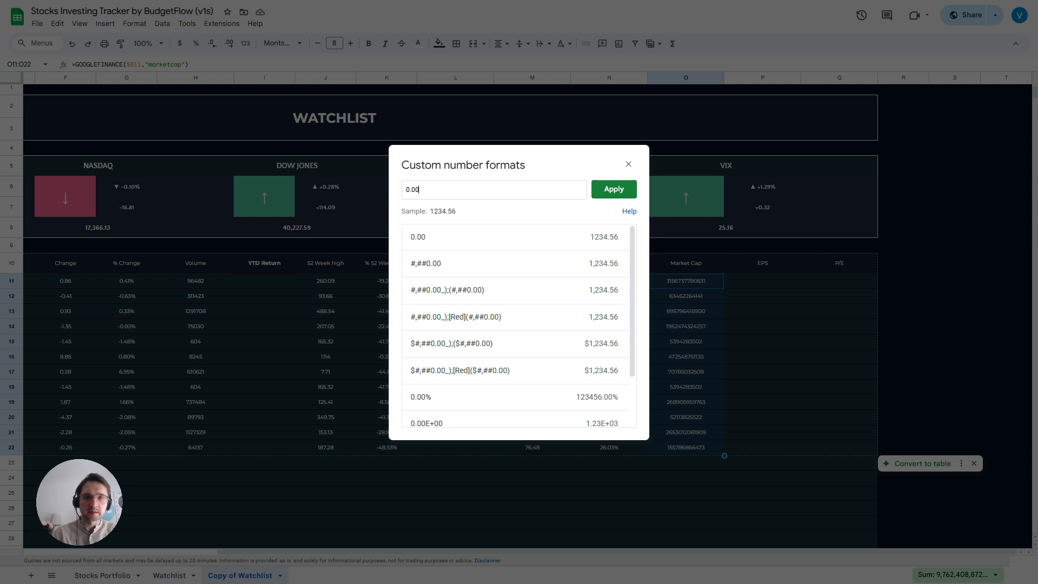
pyautogui.write(',,,')
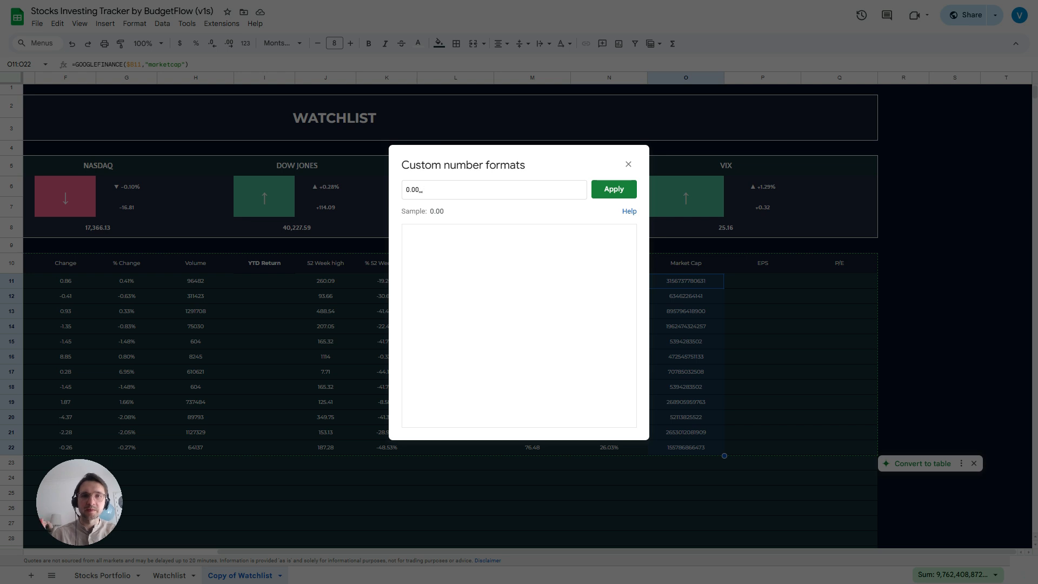
pyautogui.write('B')
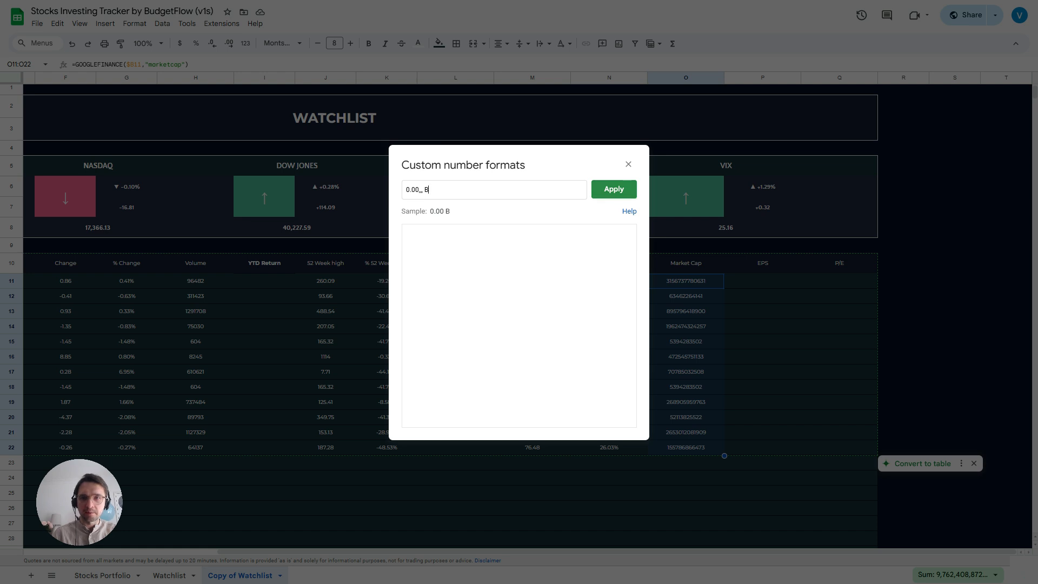
pyautogui.press('Return')
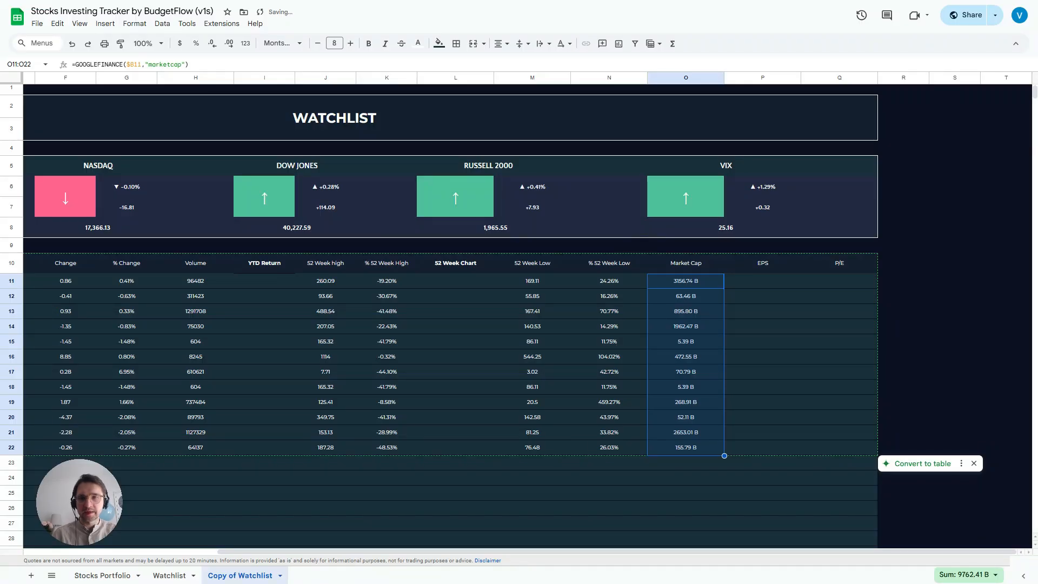
# Review the formatted Market Cap values down the column from O11 to O21
pyautogui.press('Down')
pyautogui.press('Up')
pyautogui.press('Down')
pyautogui.press('Down')
pyautogui.press('Down')
pyautogui.press('Down')
pyautogui.press('Down')
pyautogui.press('Down')
pyautogui.press('Down')
pyautogui.press('Down')
pyautogui.press('Down')
pyautogui.press('Down')
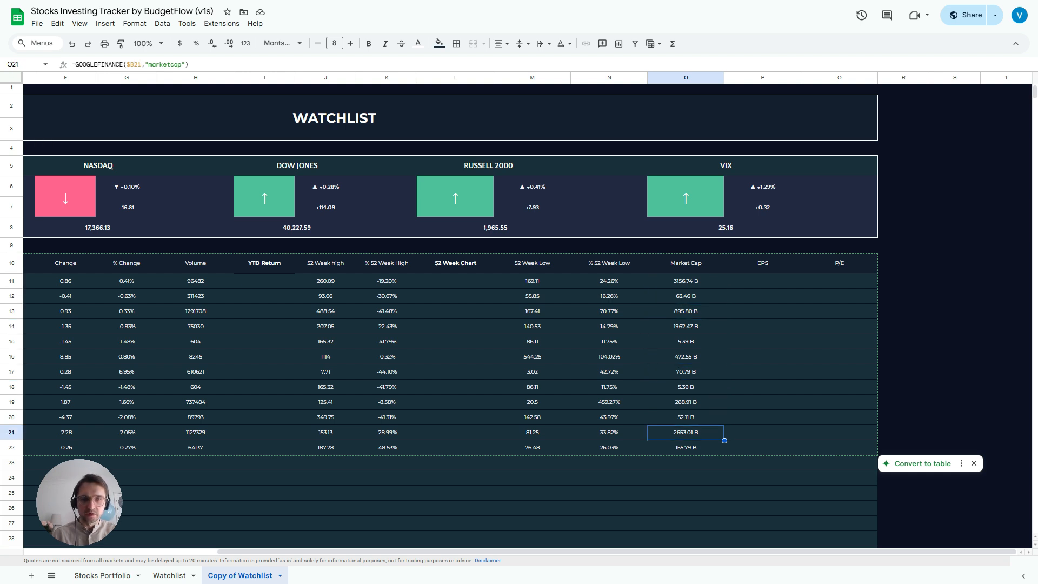
pyautogui.click(685, 296)
pyautogui.press('Down')
pyautogui.press('Down')
pyautogui.press('Down')
pyautogui.press('Down')
pyautogui.press('Down')
pyautogui.press('Down')
pyautogui.press('Down')
pyautogui.press('Down')
pyautogui.press('Down')
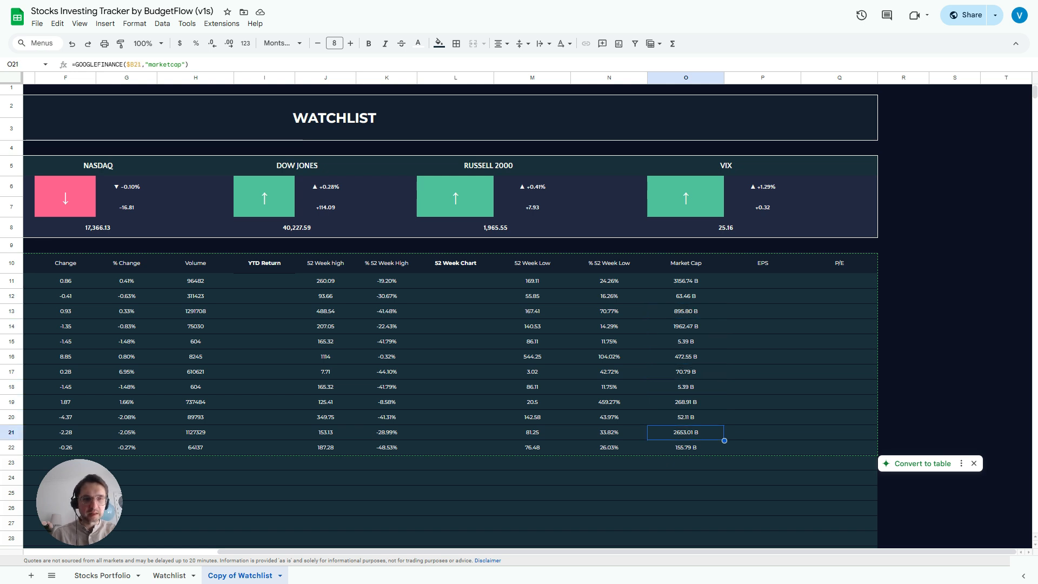
# Examine the NVIDIA row from its Market Cap value back to its ticker and across again, B21:O21
pyautogui.press('Left')
pyautogui.press('Left')
pyautogui.press('Left')
pyautogui.press('Left')
pyautogui.press('Left')
pyautogui.press('Left')
pyautogui.press('Left')
pyautogui.press('Left')
pyautogui.press('Left')
pyautogui.press('Left')
pyautogui.press('Left')
pyautogui.press('Left')
pyautogui.press('Left')
pyautogui.press('Right')
pyautogui.press('Right')
pyautogui.press('Right')
pyautogui.press('Right')
pyautogui.press('Right')
pyautogui.press('Right')
pyautogui.press('Right')
pyautogui.press('Right')
pyautogui.press('Right')
pyautogui.press('Right')
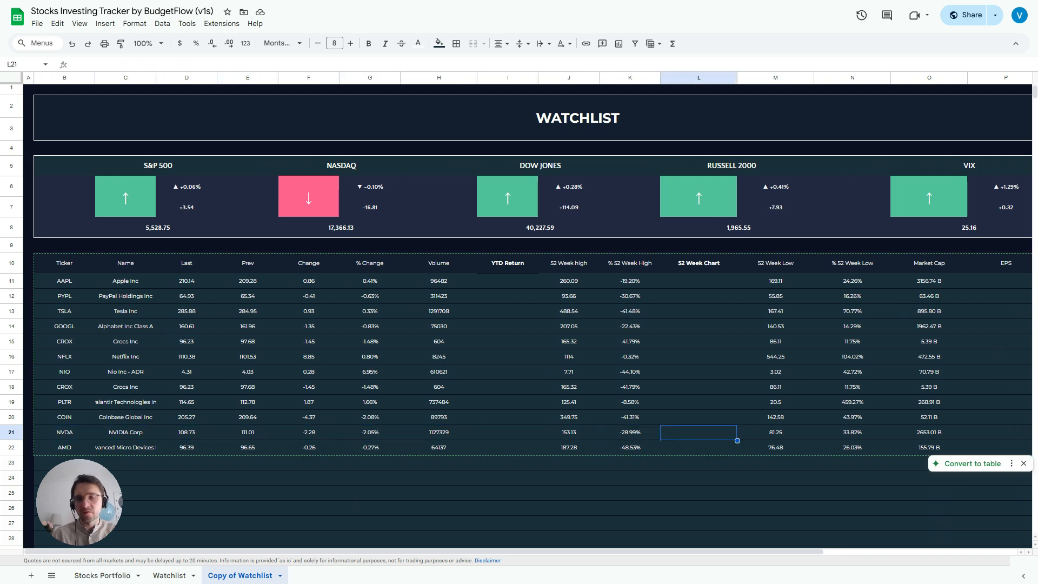
pyautogui.press('Right')
pyautogui.press('Right')
pyautogui.press('Right')
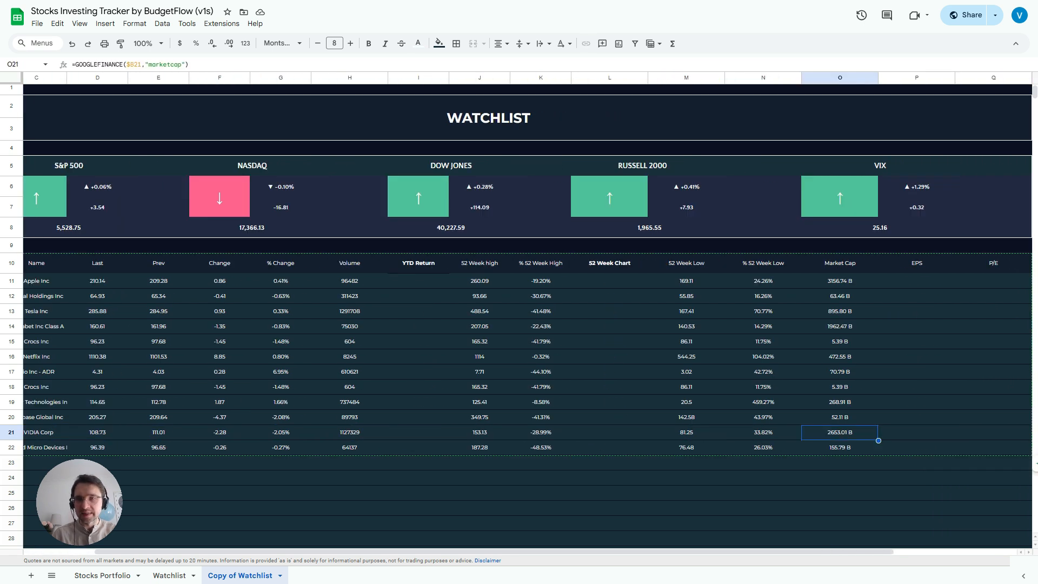
# Compare the Market Cap values of the stocks from Crocs to NVIDIA, O15:O21
pyautogui.press('Up')
pyautogui.press('Up')
pyautogui.press('Up')
pyautogui.press('Up')
pyautogui.press('Up')
pyautogui.press('Up')
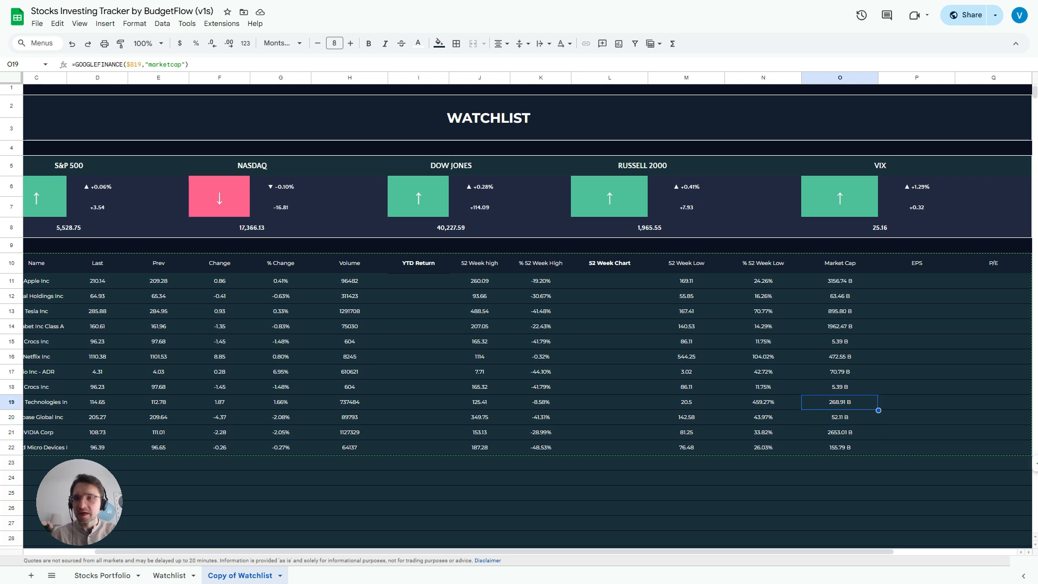
pyautogui.press('Down')
pyautogui.press('Down')
pyautogui.press('Down')
pyautogui.press('Down')
pyautogui.press('Down')
pyautogui.press('Down')
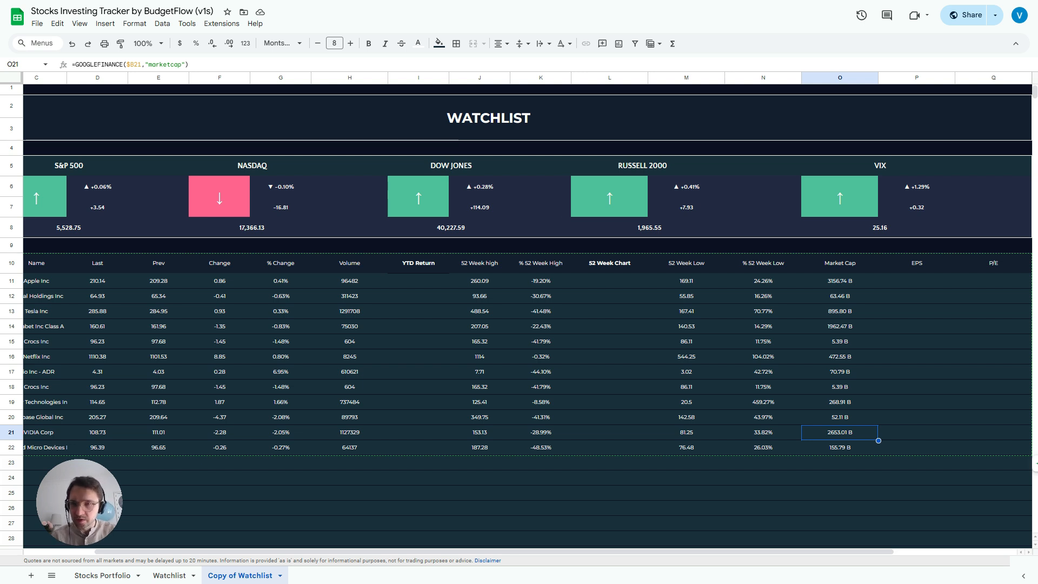
pyautogui.press('Up')
pyautogui.press('Up')
pyautogui.press('Up')
pyautogui.press('Up')
pyautogui.press('Up')
pyautogui.press('Up')
pyautogui.press('Up')
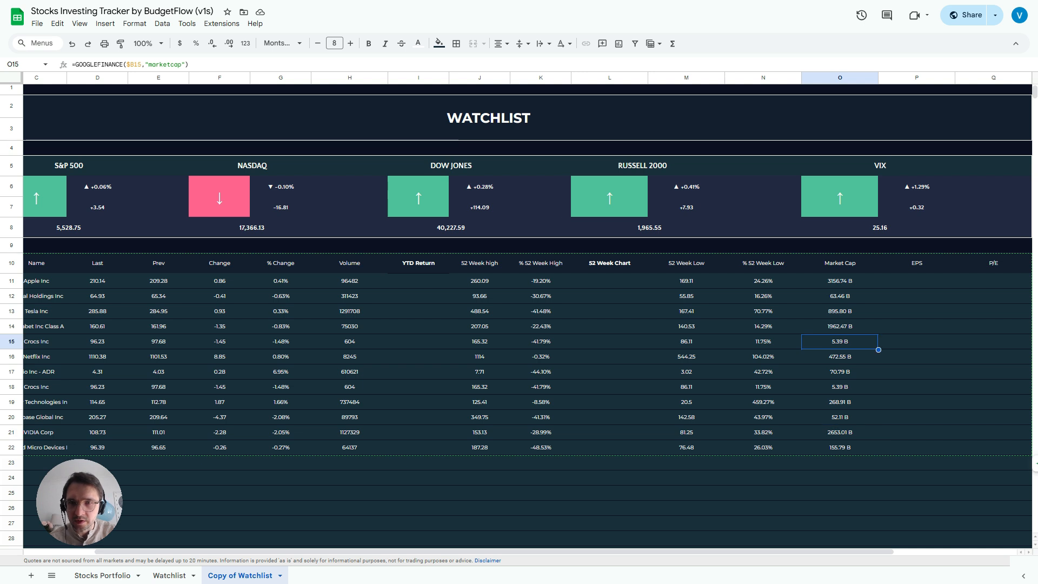
# Examine the Alphabet row between its Last price and Market Cap, D14:O14
pyautogui.press('Left')
pyautogui.press('Left')
pyautogui.press('Left')
pyautogui.press('Left')
pyautogui.press('Left')
pyautogui.press('Left')
pyautogui.press('Left')
pyautogui.press('Left')
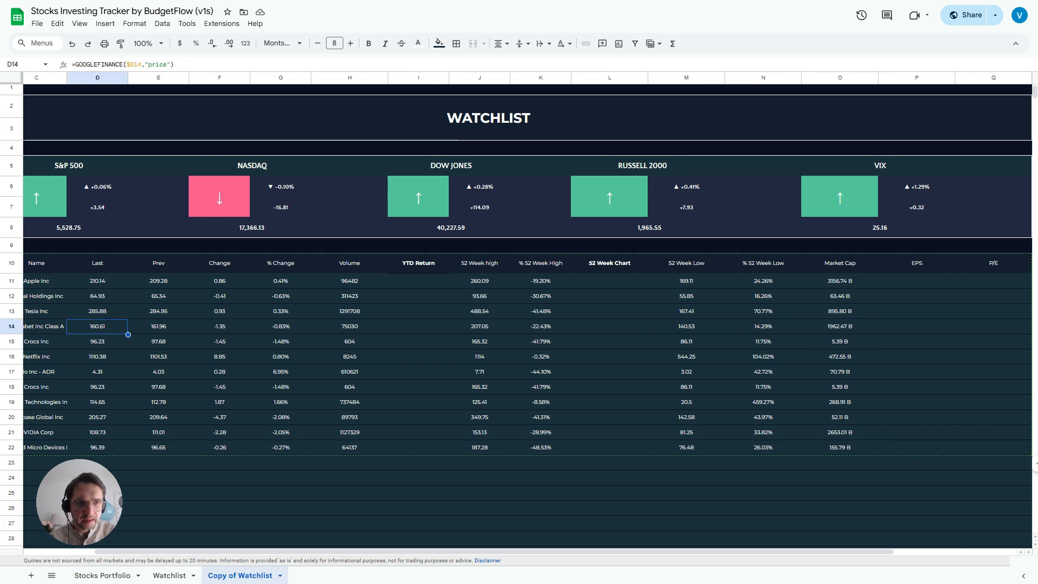
pyautogui.press('Right')
pyautogui.press('Right')
pyautogui.press('Right')
pyautogui.press('Right')
pyautogui.press('Right')
pyautogui.press('Right')
pyautogui.press('Right')
pyautogui.press('Right')
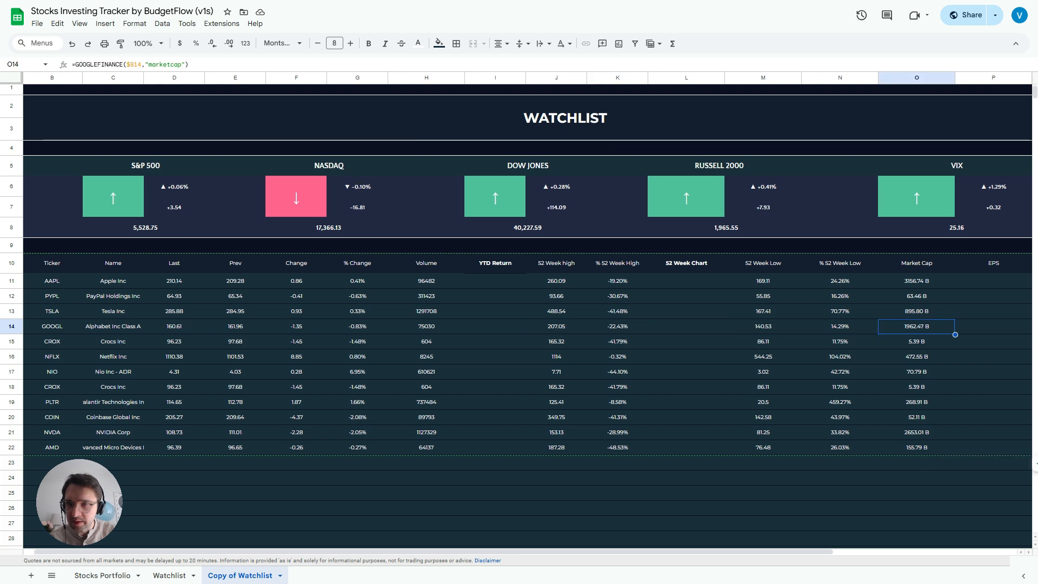
# Compare the Market Cap values of Apple, Alphabet, Palantir and NVIDIA within O11:O21
pyautogui.press('Up')
pyautogui.press('Up')
pyautogui.press('Up')
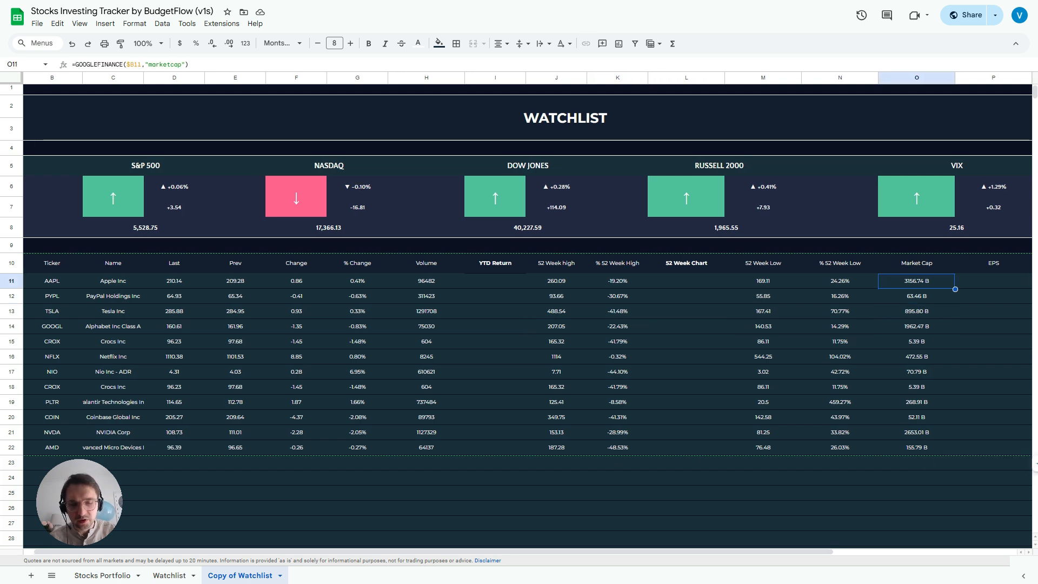
pyautogui.press('Down')
pyautogui.press('Down')
pyautogui.press('Down')
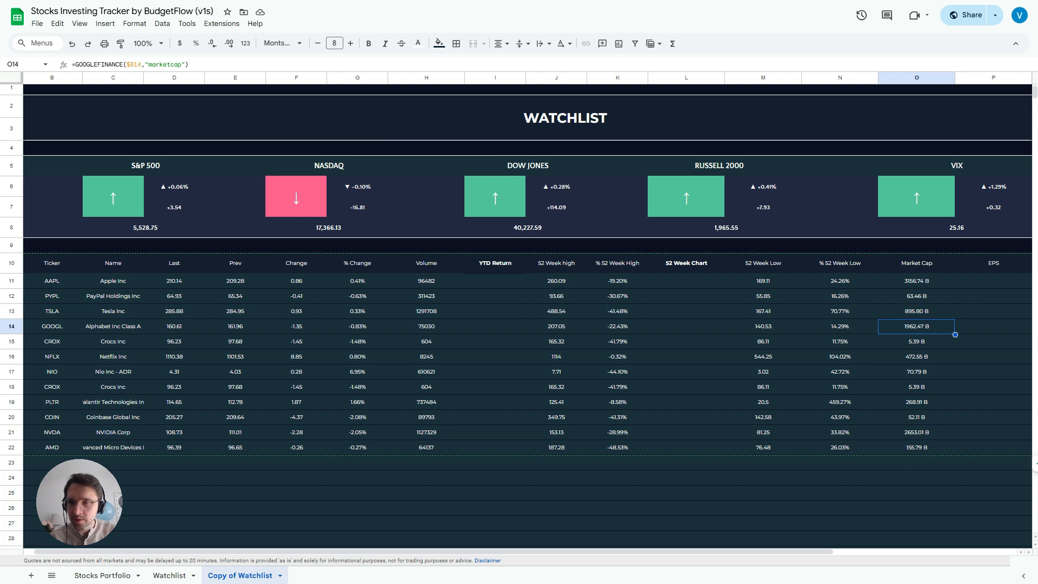
pyautogui.press('Down')
pyautogui.press('Down')
pyautogui.press('Down')
pyautogui.press('Down')
pyautogui.press('Down')
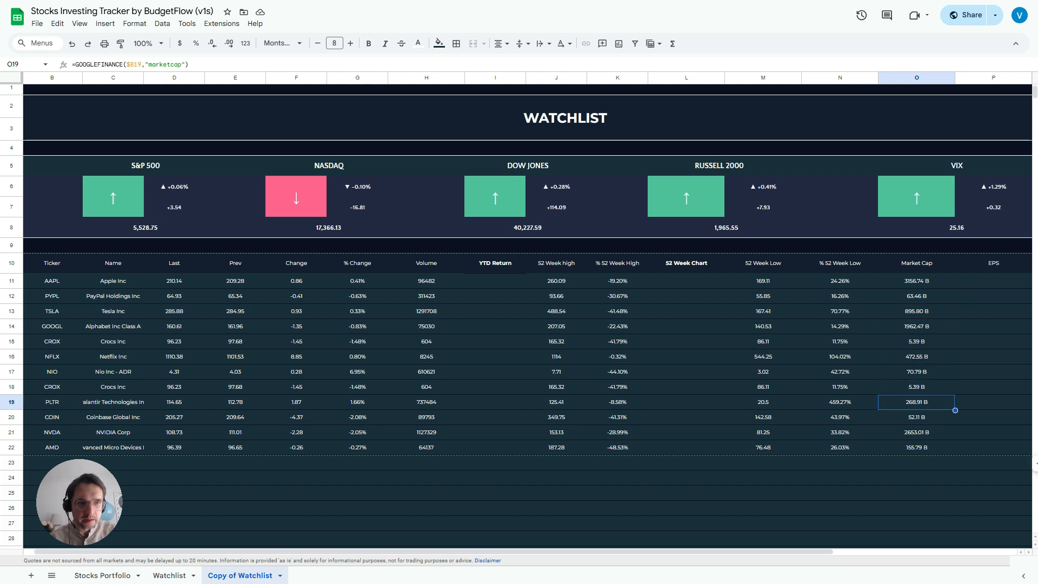
pyautogui.press('Down')
pyautogui.press('Down')
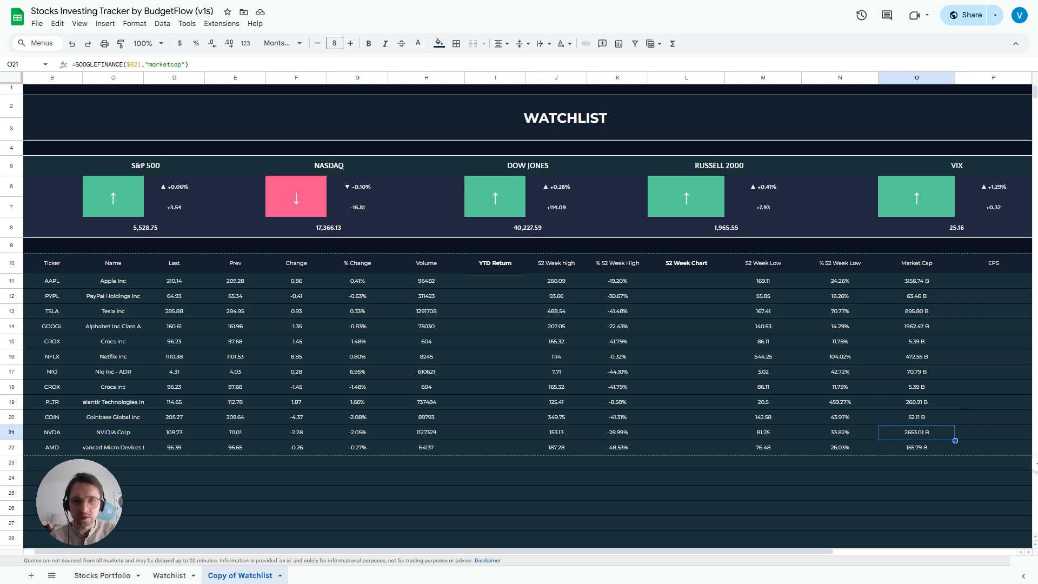
pyautogui.press('Up')
pyautogui.press('Up')
pyautogui.press('Up')
pyautogui.press('Up')
pyautogui.press('Up')
pyautogui.press('Up')
pyautogui.press('Up')
pyautogui.press('Up')
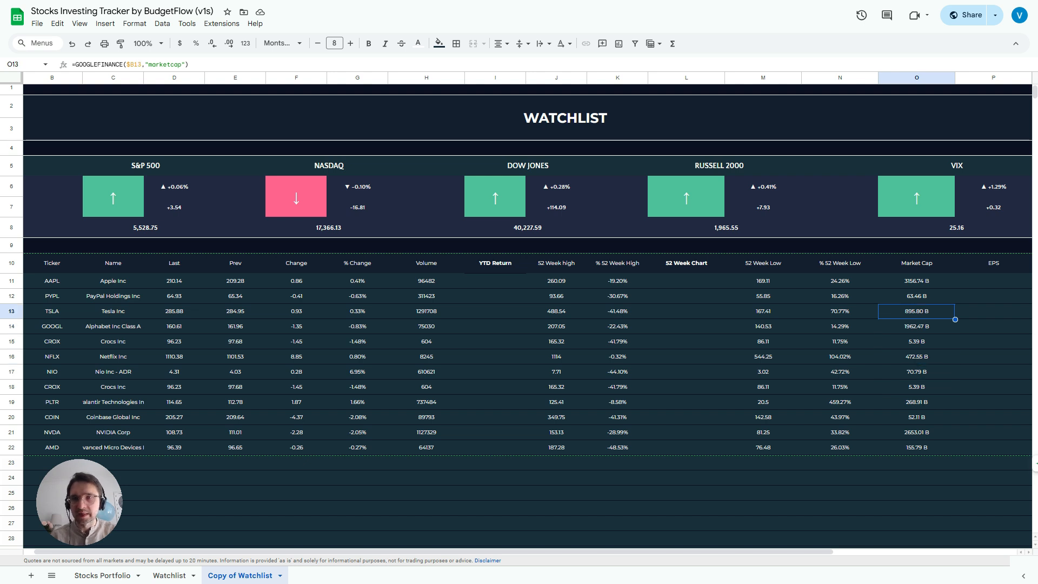
pyautogui.press('Right')
pyautogui.press('Right')
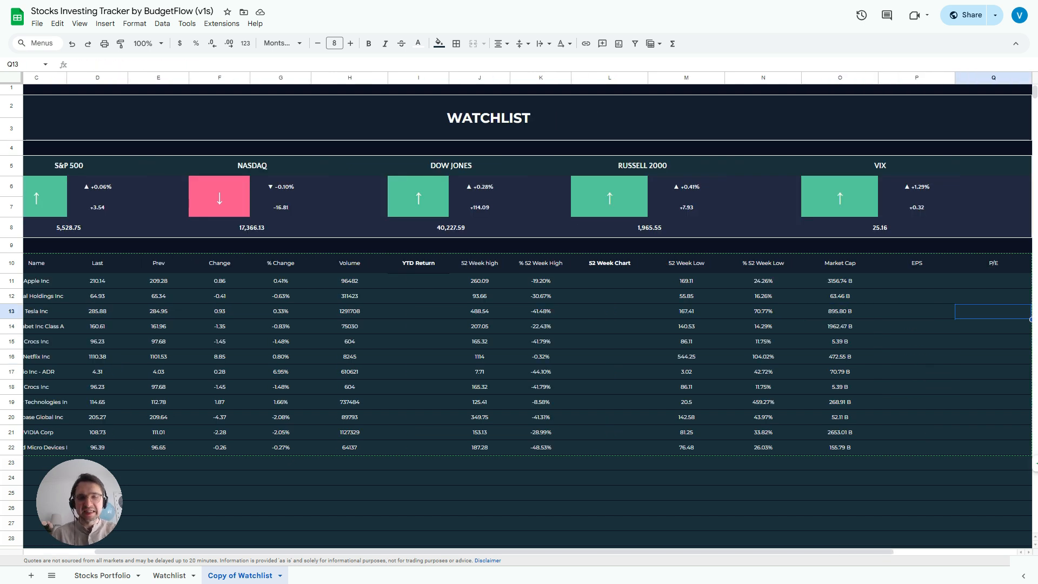
pyautogui.press('Left')
pyautogui.press('Left')
pyautogui.press('Right')
pyautogui.press('Right')
pyautogui.press('Right')
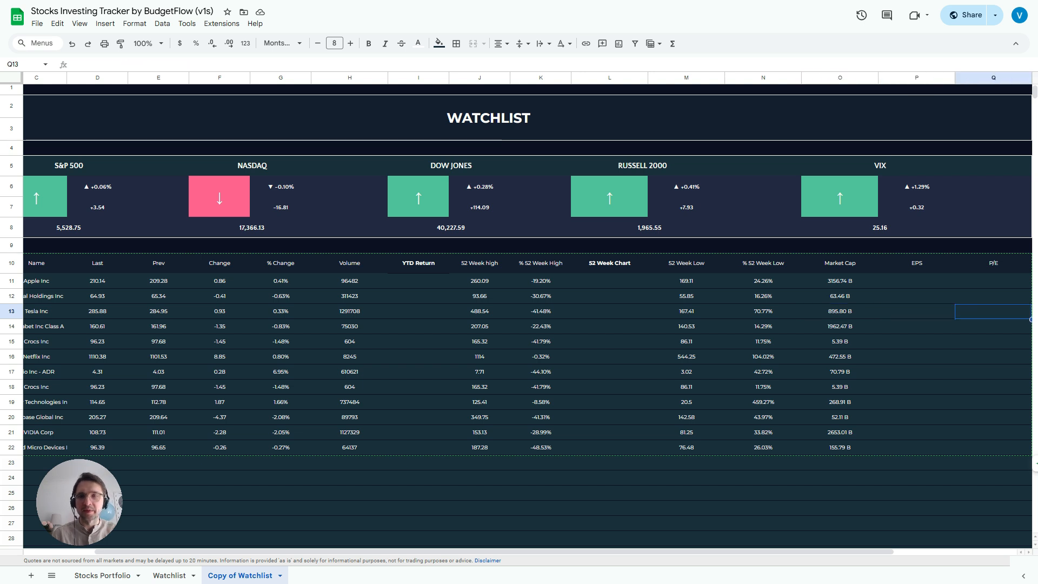
# Copy the GOOGLEFINANCE formula from the Market Cap cell O11 into the EPS cell P11
pyautogui.press('Left')
pyautogui.press('Left')
pyautogui.press('Left')
pyautogui.press('Up')
pyautogui.press('Right')
pyautogui.press('Up')
pyautogui.press('Left')
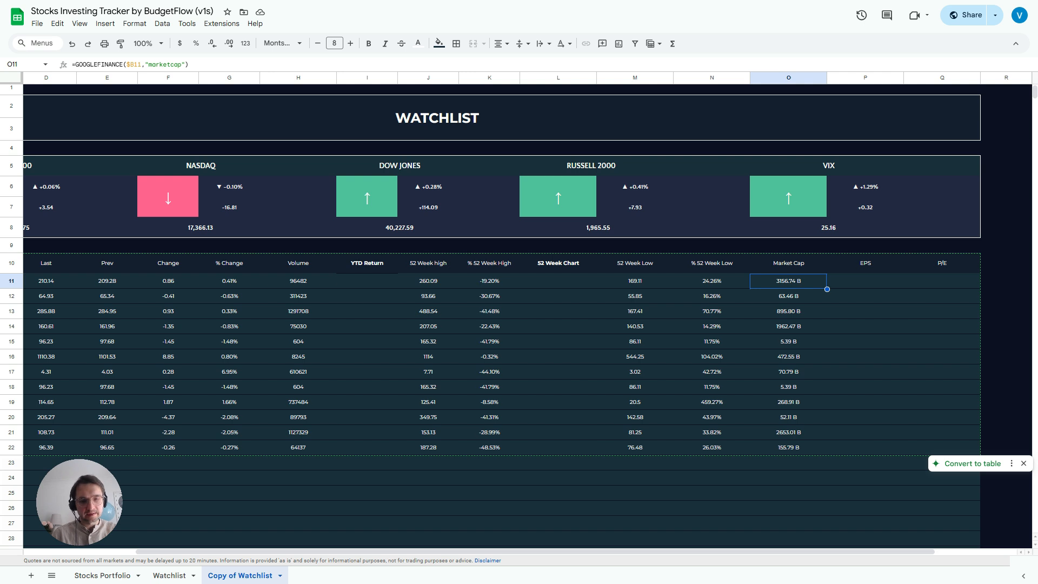
pyautogui.hotkey('ctrl', 'c')
pyautogui.press('Right')
pyautogui.hotkey('ctrl', 'v')
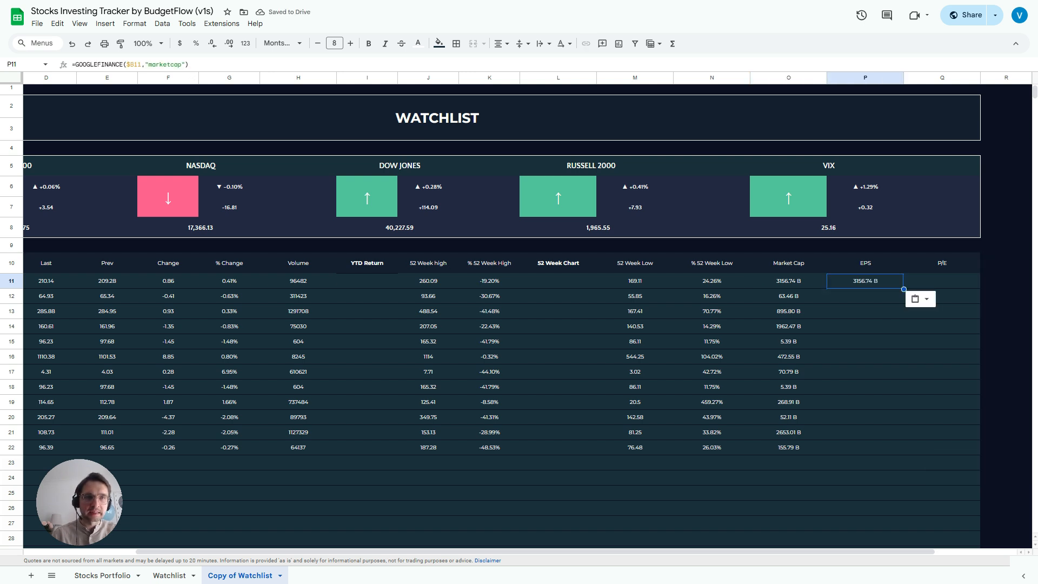
# Try changing the pasted formula in the EPS cell P11 to =GOOGLEFINANCE($B11,"eps")
pyautogui.press('BackSpace')
pyautogui.press('BackSpace')
pyautogui.press('BackSpace')
pyautogui.press('BackSpace')
pyautogui.press('BackSpace')
pyautogui.press('BackSpace')
pyautogui.press('BackSpace')
pyautogui.press('BackSpace')
pyautogui.press('BackSpace')
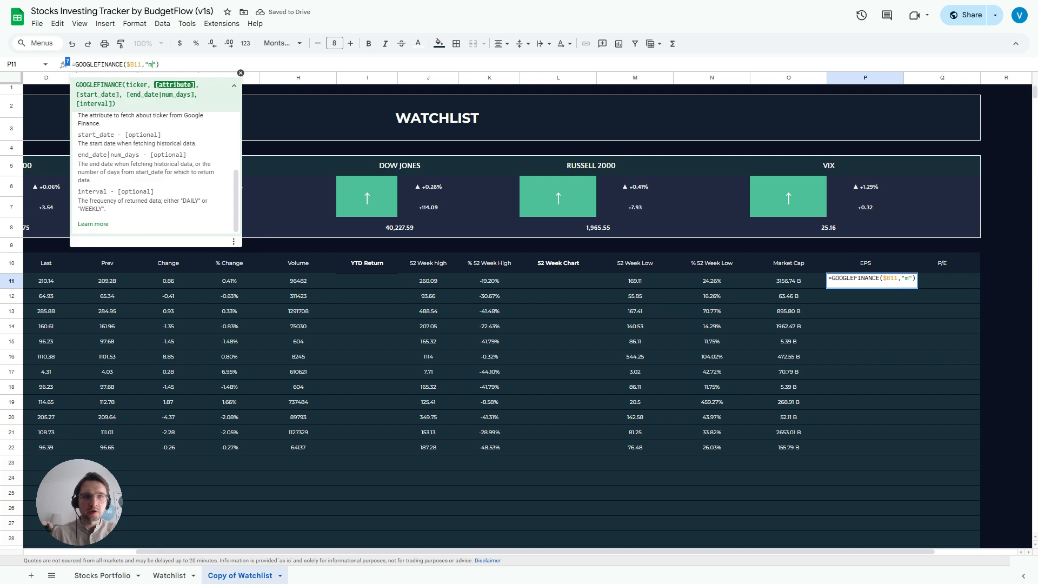
pyautogui.write('epd')
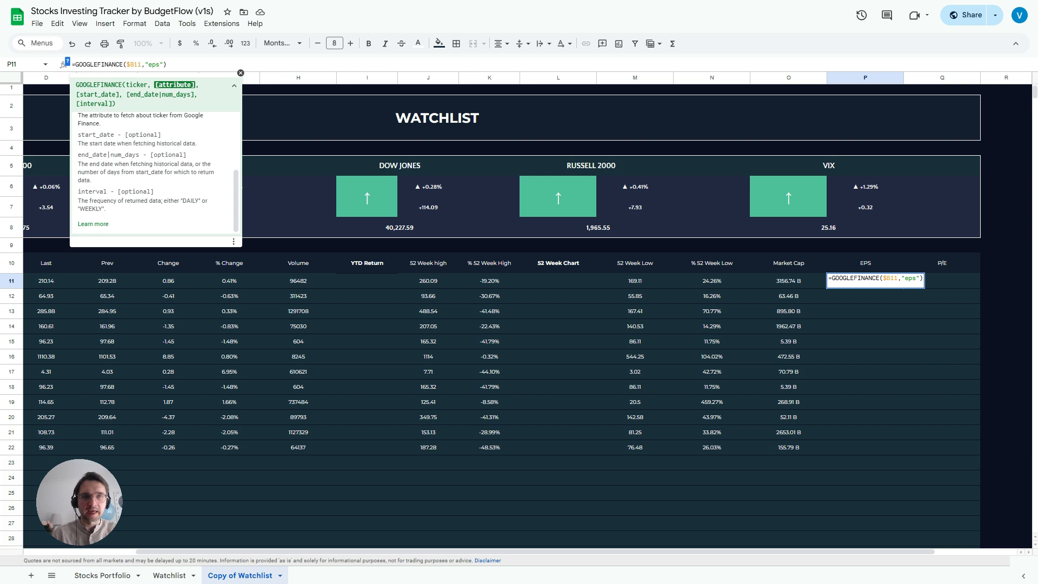
pyautogui.press('Return')
pyautogui.press('Up')
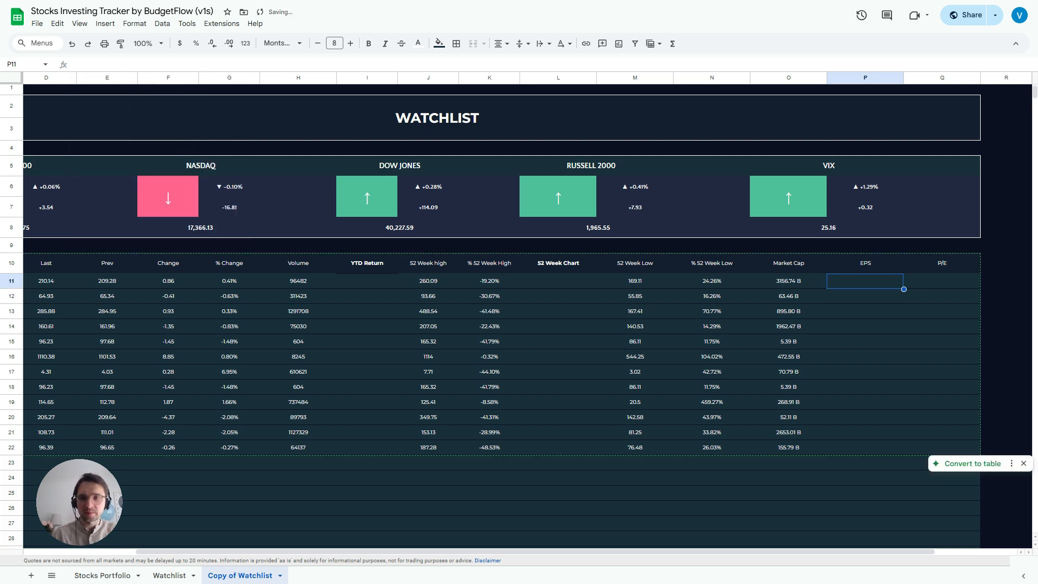
# Copy the GOOGLEFINANCE formula from the Prev cell E11 into the EPS cell P11
pyautogui.press('Left')
pyautogui.press('Left')
pyautogui.press('Left')
pyautogui.press('Left')
pyautogui.press('Left')
pyautogui.press('Left')
pyautogui.press('Left')
pyautogui.press('Left')
pyautogui.press('Left')
pyautogui.press('Left')
pyautogui.press('Left')
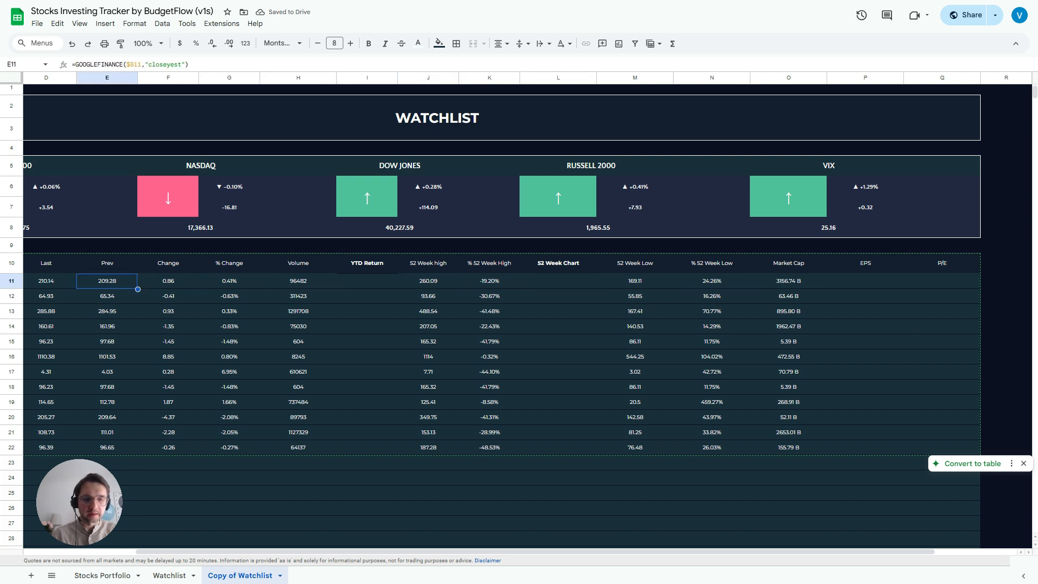
pyautogui.hotkey('ctrl', 'c')
pyautogui.press('Right')
pyautogui.press('Right')
pyautogui.press('Right')
pyautogui.press('Right')
pyautogui.press('Right')
pyautogui.press('Right')
pyautogui.press('Right')
pyautogui.press('Right')
pyautogui.press('Right')
pyautogui.press('Right')
pyautogui.press('Right')
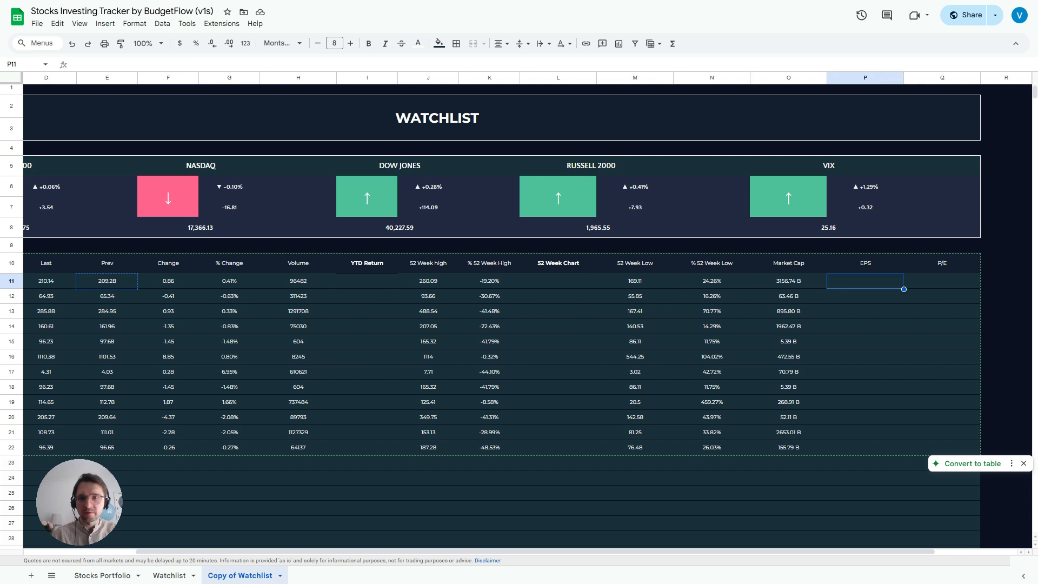
pyautogui.hotkey('ctrl', 'v')
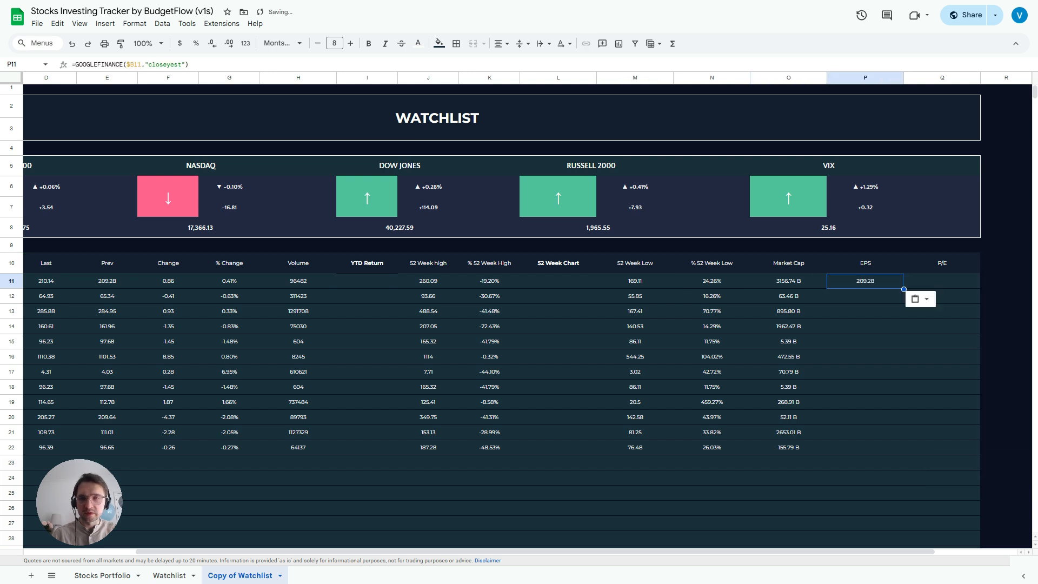
# Change the formula in P11 to =GOOGLEFINANCE($B11,"eps") and autofill it down the EPS column to P22
pyautogui.press('F2')
pyautogui.press('Left')
pyautogui.press('Left')
pyautogui.press('BackSpace')
pyautogui.press('BackSpace')
pyautogui.press('BackSpace')
pyautogui.press('BackSpace')
pyautogui.press('BackSpace')
pyautogui.press('BackSpace')
pyautogui.press('BackSpace')
pyautogui.press('BackSpace')
pyautogui.press('BackSpace')
pyautogui.write('eps')
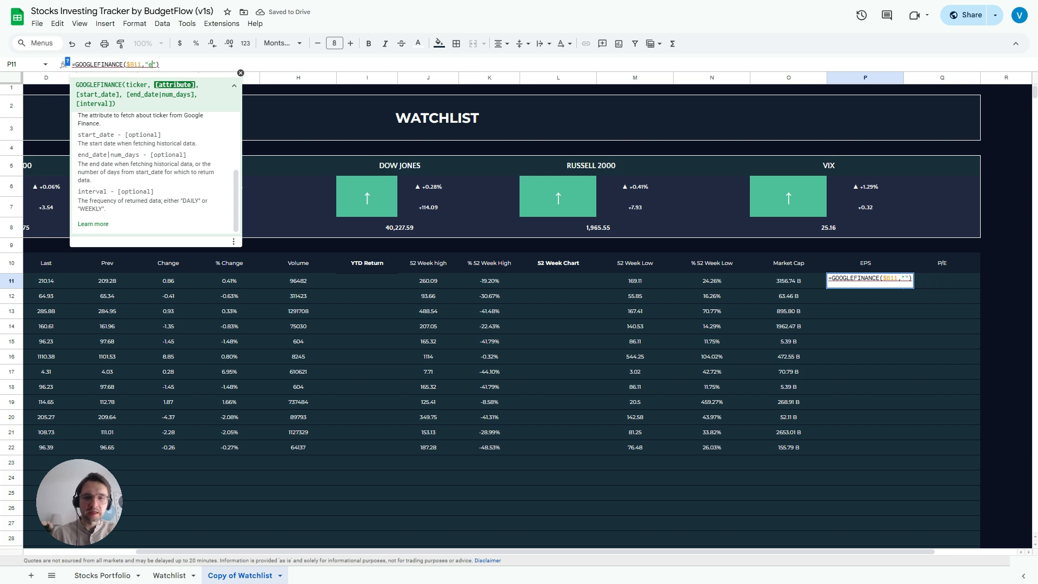
pyautogui.press('Return')
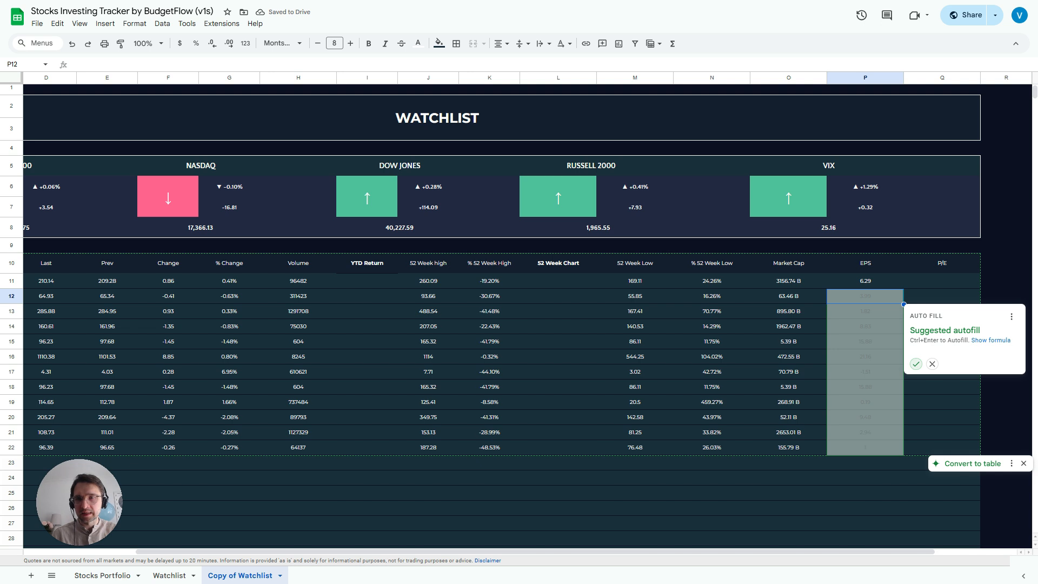
pyautogui.click(916, 364)
# Copy the EPS formula from P11 into the P/E cell Q11
pyautogui.click(941, 281)
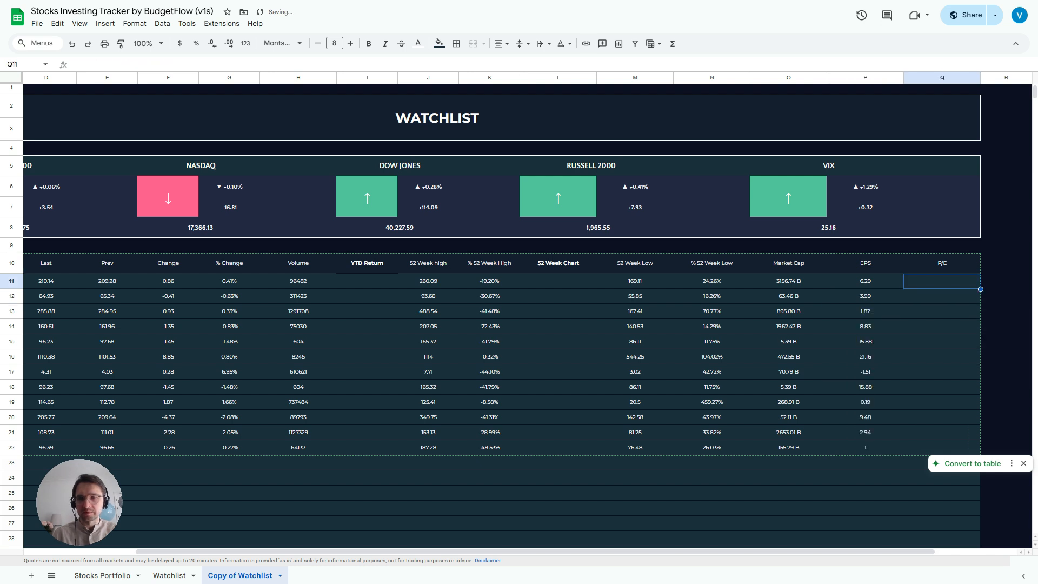
pyautogui.press('Left')
pyautogui.hotkey('ctrl', 'c')
pyautogui.press('Right')
pyautogui.hotkey('ctrl', 'v')
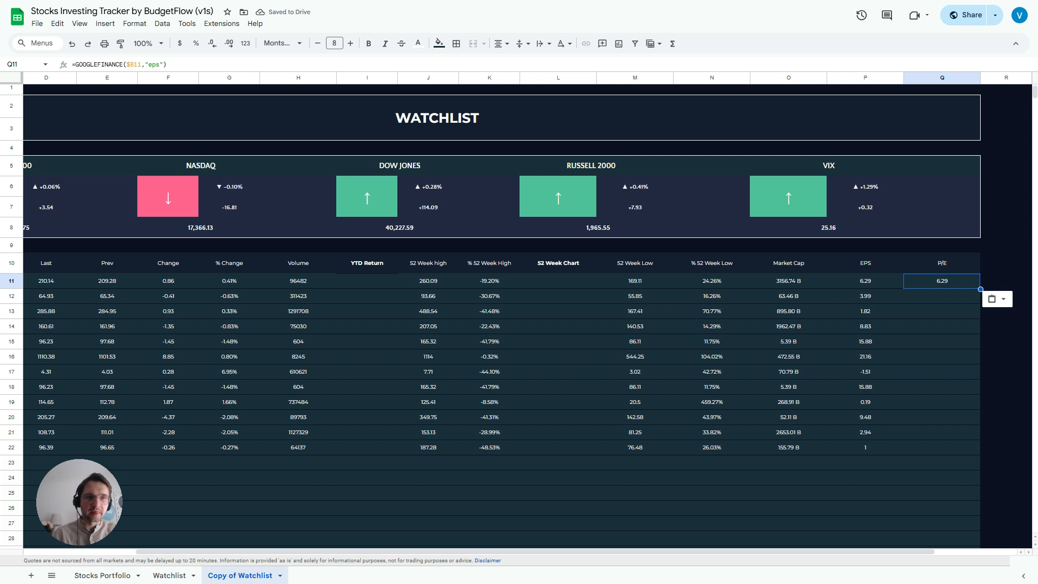
# Change the formula in Q11 to =GOOGLEFINANCE($B11,"pe") and autofill it down the P/E column to Q22
pyautogui.press('F2')
pyautogui.press('BackSpace')
pyautogui.press('BackSpace')
pyautogui.press('BackSpace')
pyautogui.write('pe')
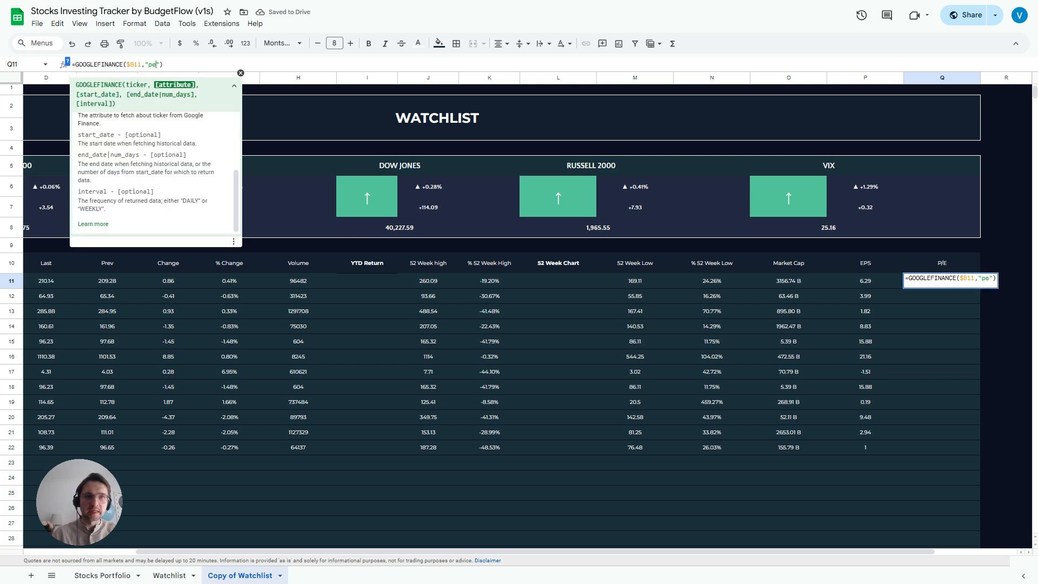
pyautogui.press('Return')
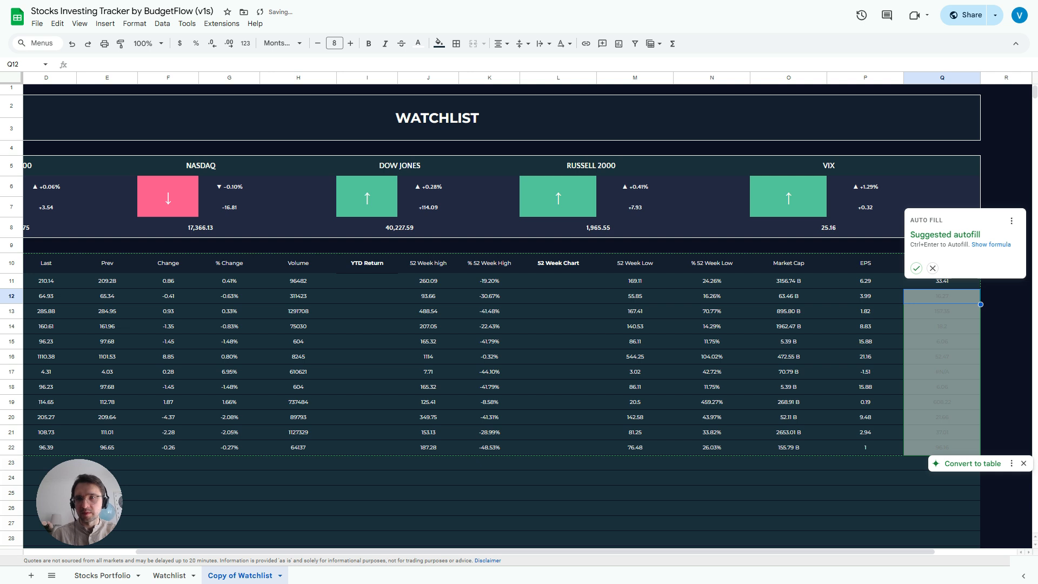
pyautogui.click(916, 268)
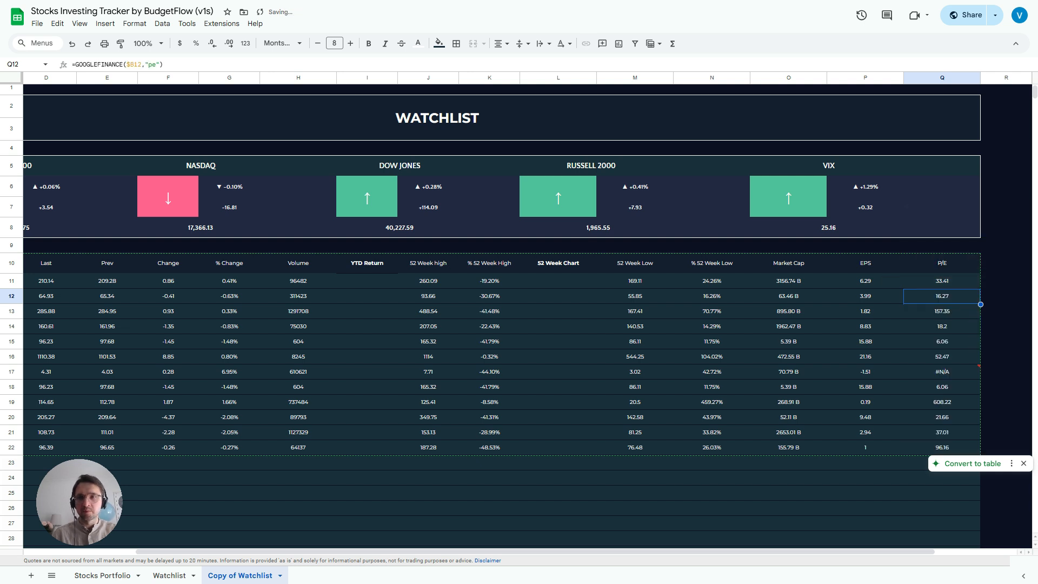
pyautogui.hscroll(-3, 510, 313)
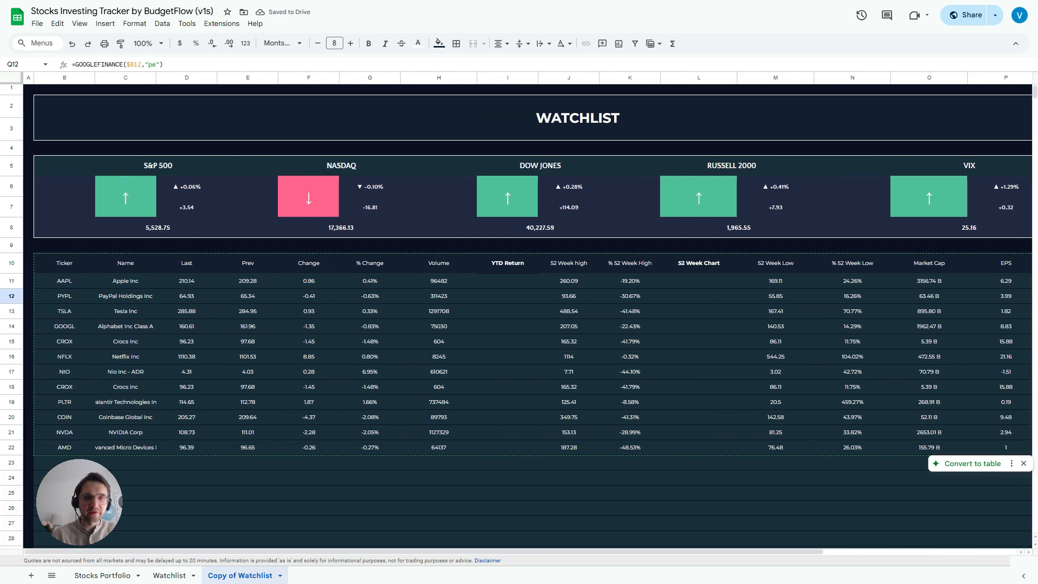
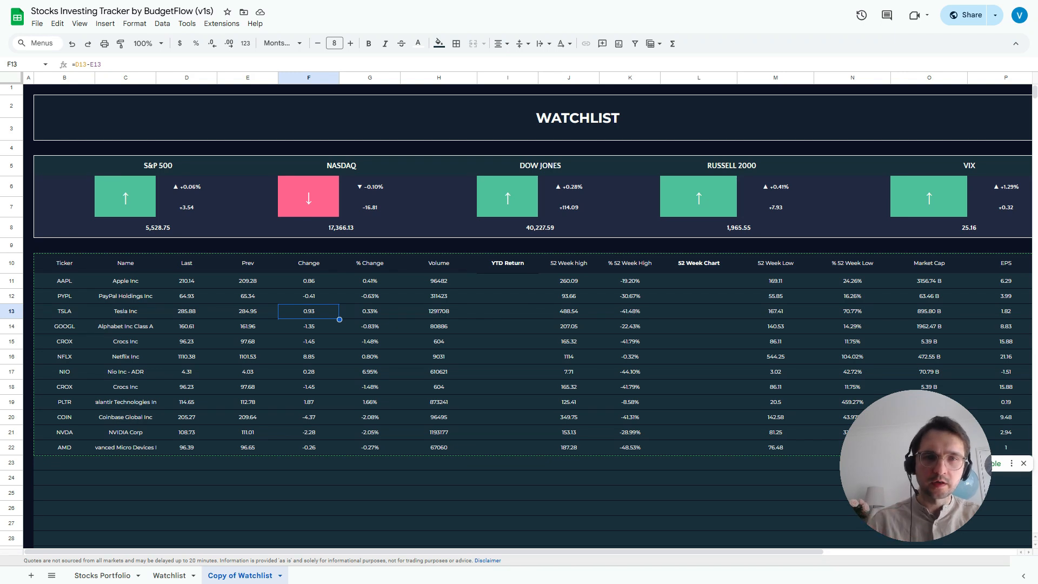
# Enter =GOOGLEFINANCE($B11,"price") in cell I23 below the YTD Return column, with the ticker reference locked to column B
pyautogui.click(507, 463)
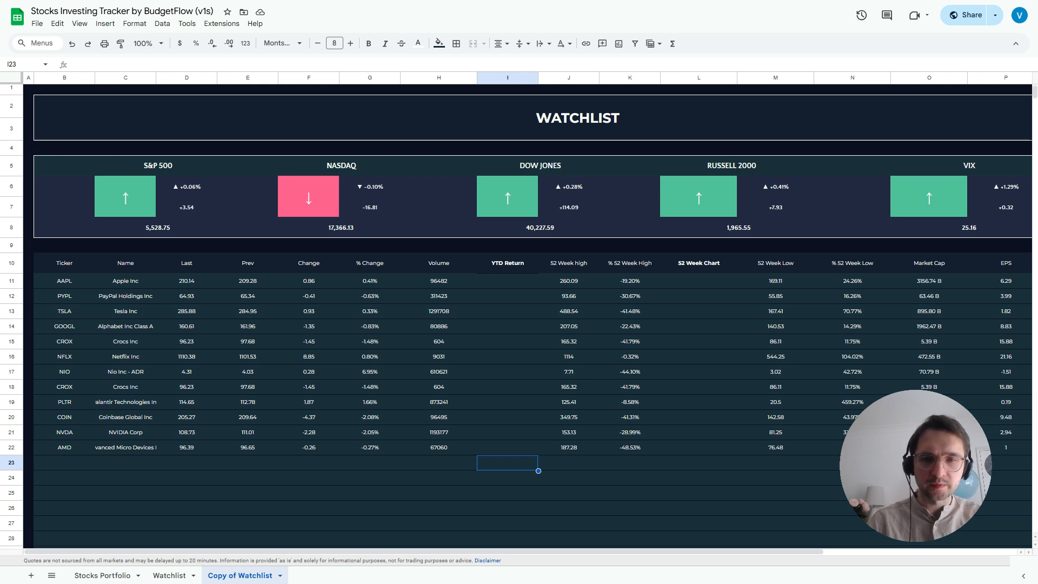
pyautogui.write('=goo')
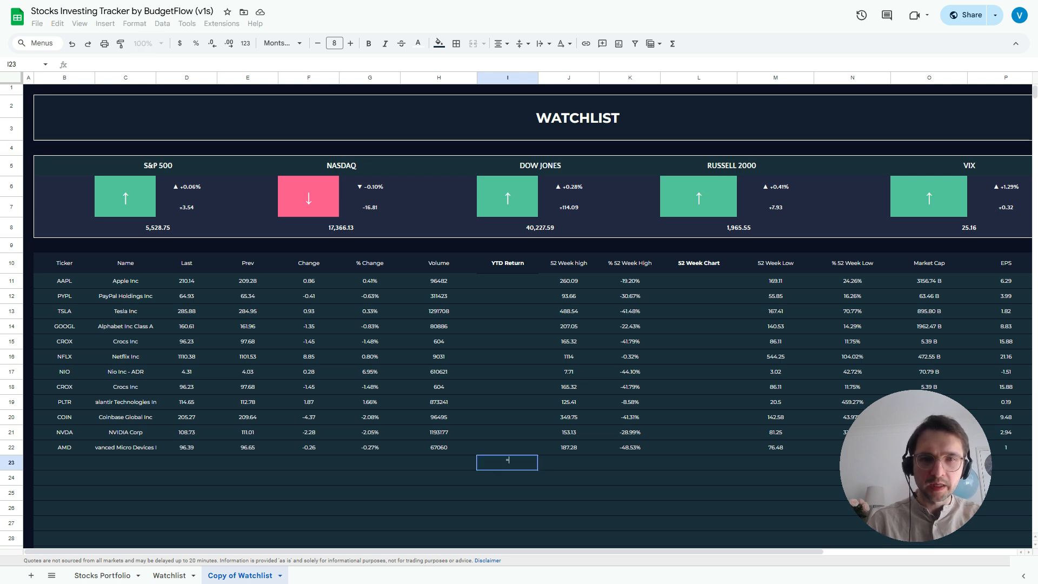
pyautogui.press('Tab')
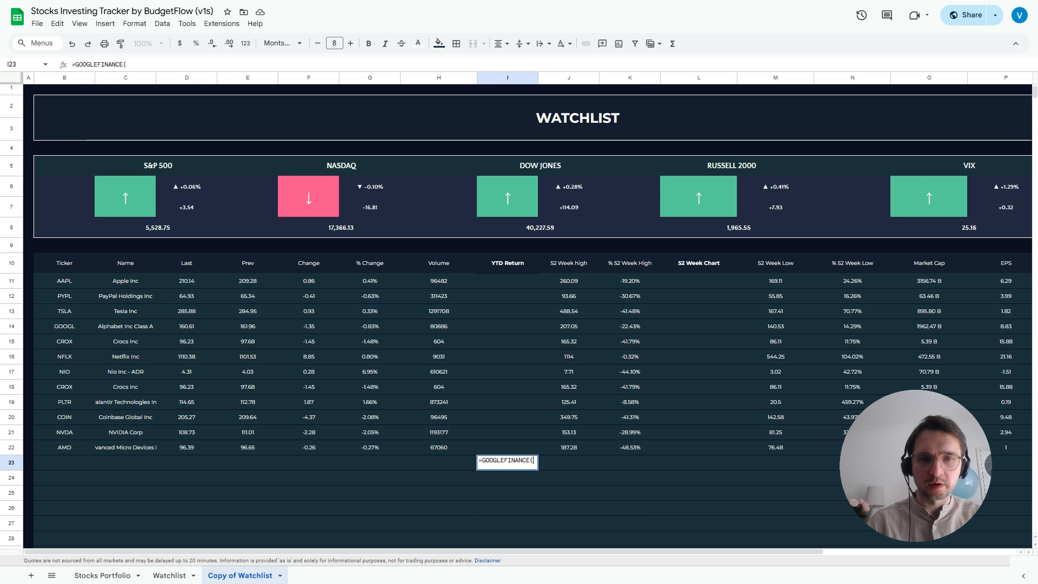
pyautogui.press('Left')
pyautogui.press('Left')
pyautogui.press('Left')
pyautogui.press('Up')
pyautogui.press('Up')
pyautogui.press('Up')
pyautogui.press('Up')
pyautogui.press('Left')
pyautogui.press('Left')
pyautogui.press('Up')
pyautogui.press('Up')
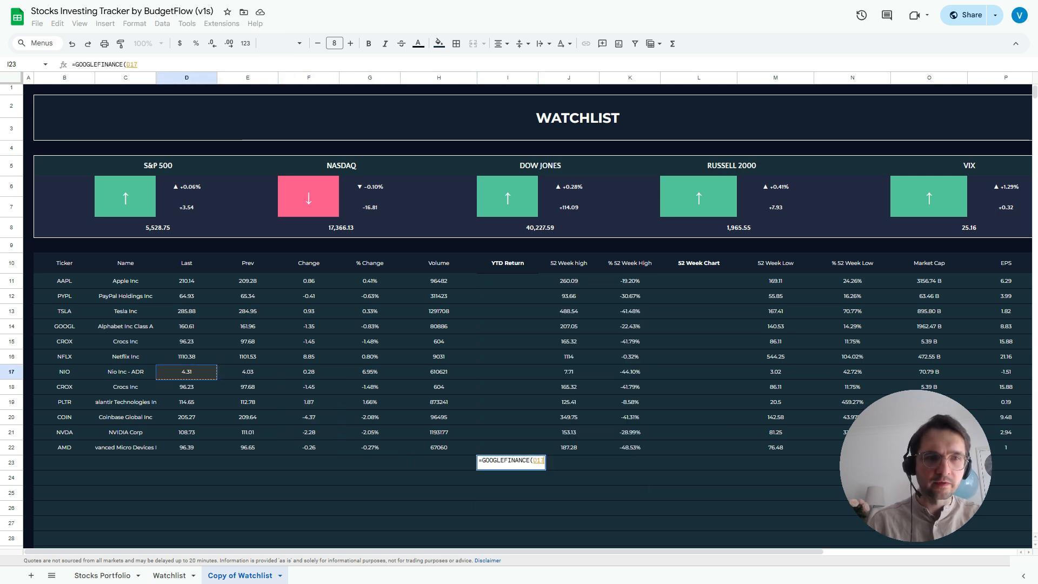
pyautogui.press('Left')
pyautogui.press('Up')
pyautogui.press('Left')
pyautogui.press('Up')
pyautogui.press('Up')
pyautogui.press('Up')
pyautogui.press('Up')
pyautogui.press('Up')
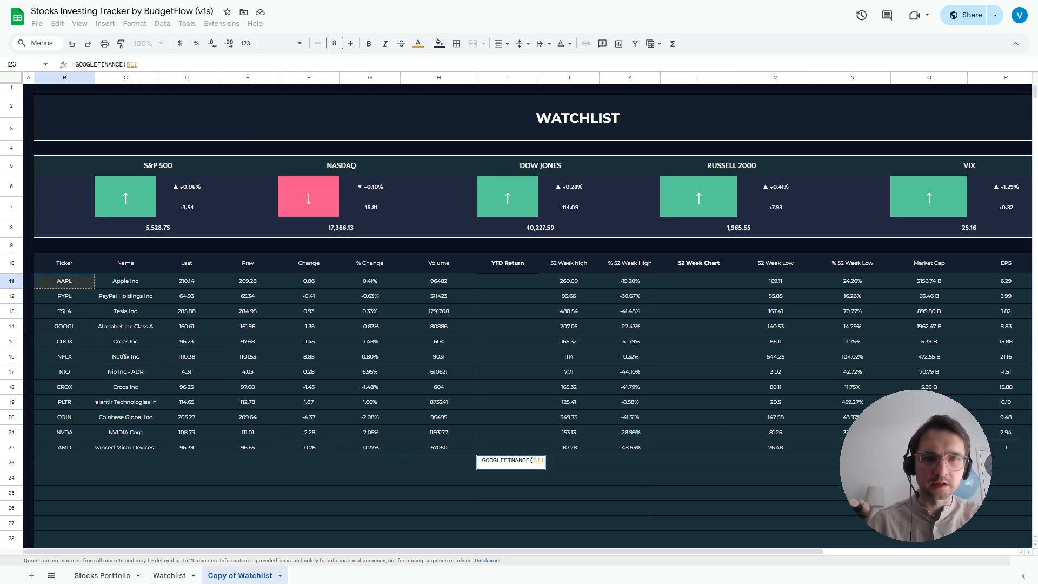
pyautogui.press('F4')
pyautogui.press('F4')
pyautogui.press('F4')
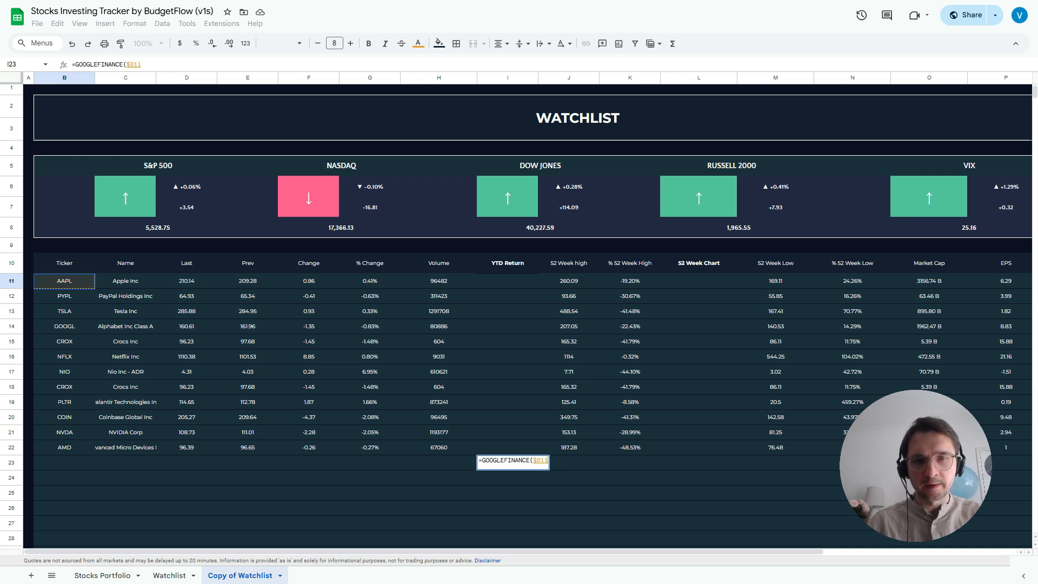
pyautogui.write(',')
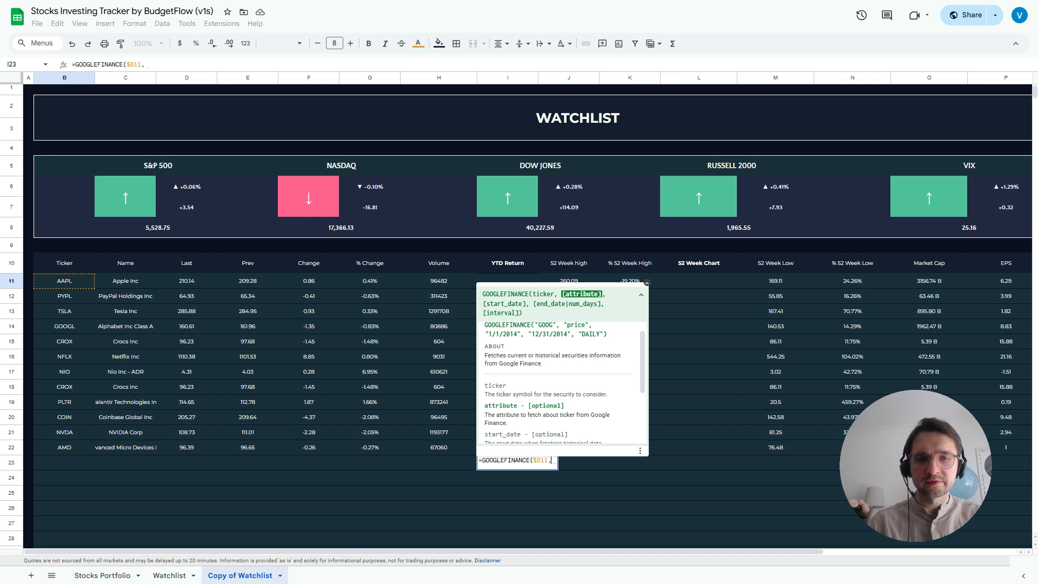
pyautogui.write('"price")')
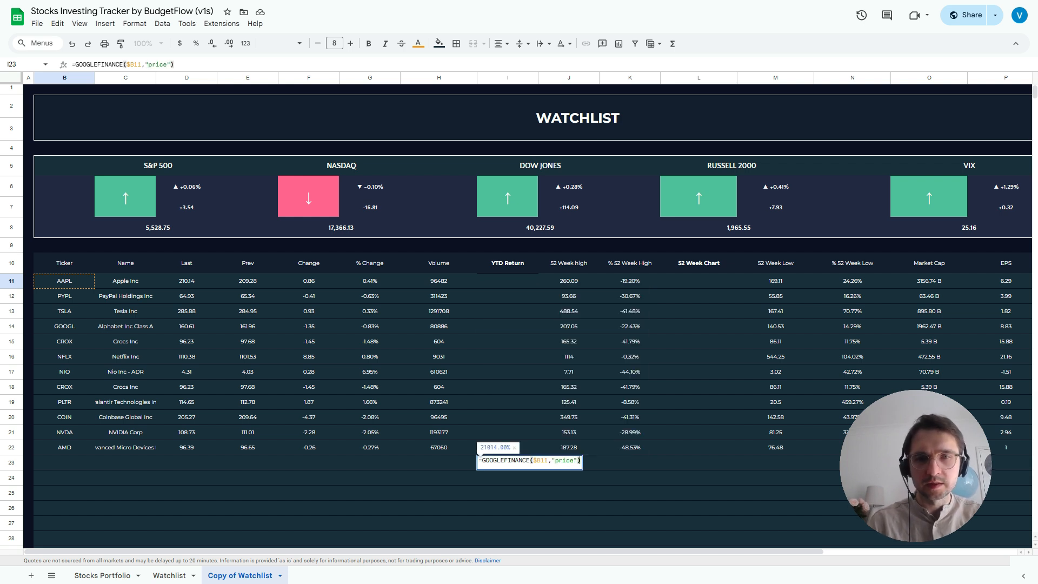
pyautogui.press('Return')
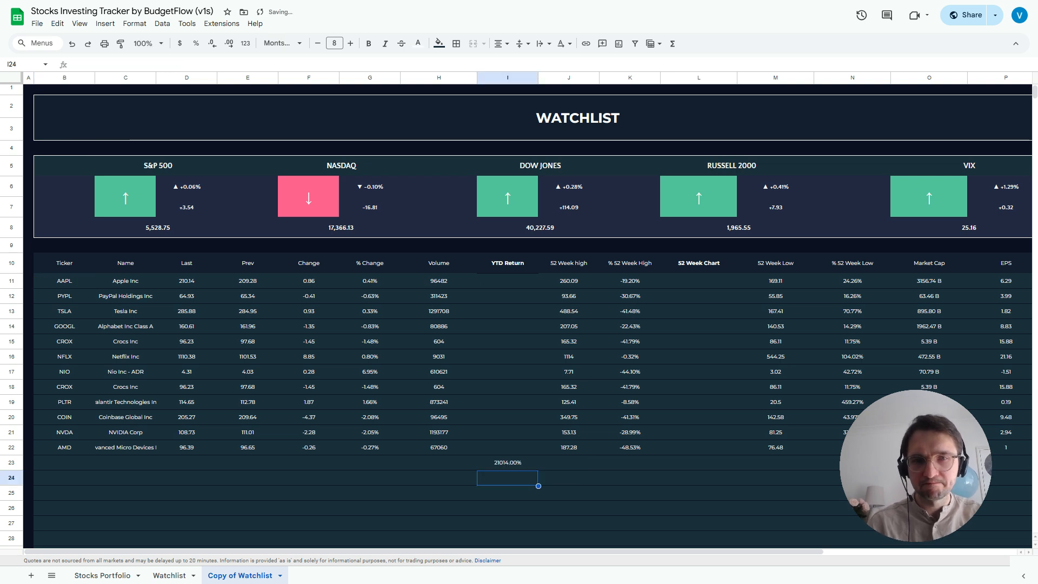
# Move the price formula from I23 to D23 as text, keeping its $B11 reference and emptying I23
pyautogui.press('Up')
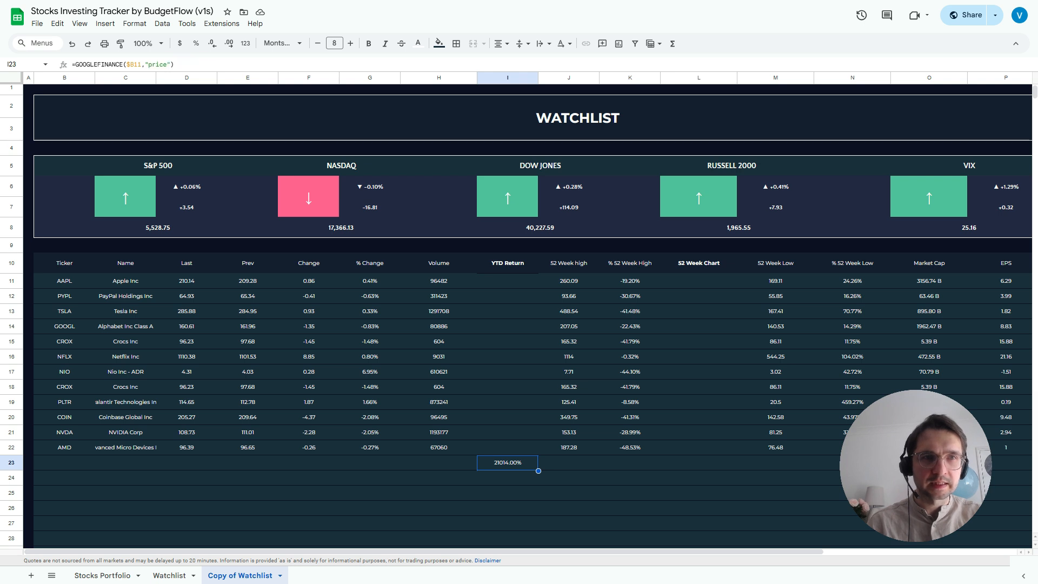
pyautogui.moveTo(180, 64); pyautogui.dragTo(71, 64)
pyautogui.hotkey('ctrl', 'x')
pyautogui.press('Escape')
pyautogui.press('Left')
pyautogui.press('Left')
pyautogui.press('Left')
pyautogui.press('Left')
pyautogui.press('Left')
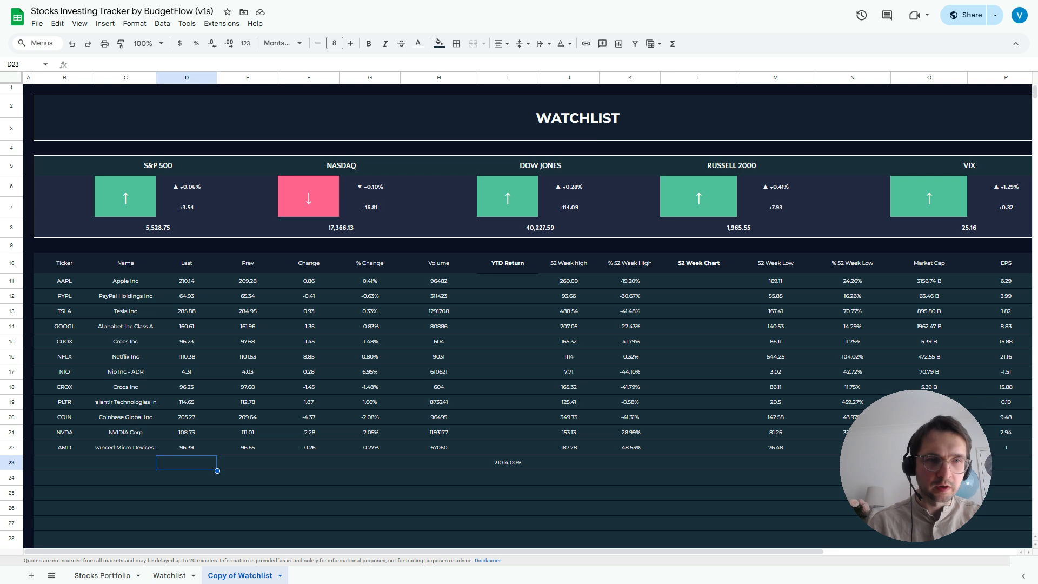
pyautogui.press('Return')
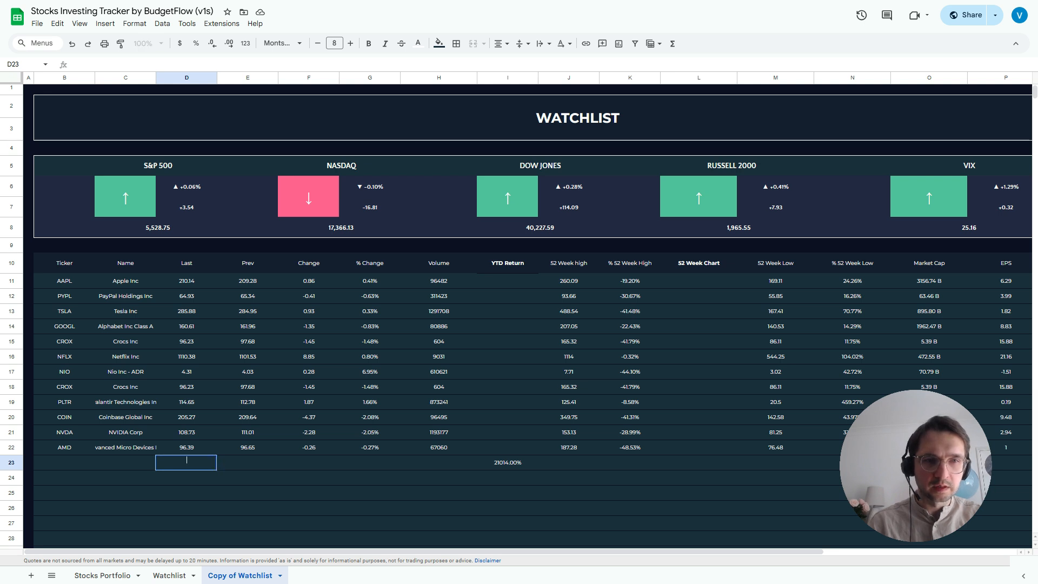
pyautogui.hotkey('ctrl', 'v')
pyautogui.press('Return')
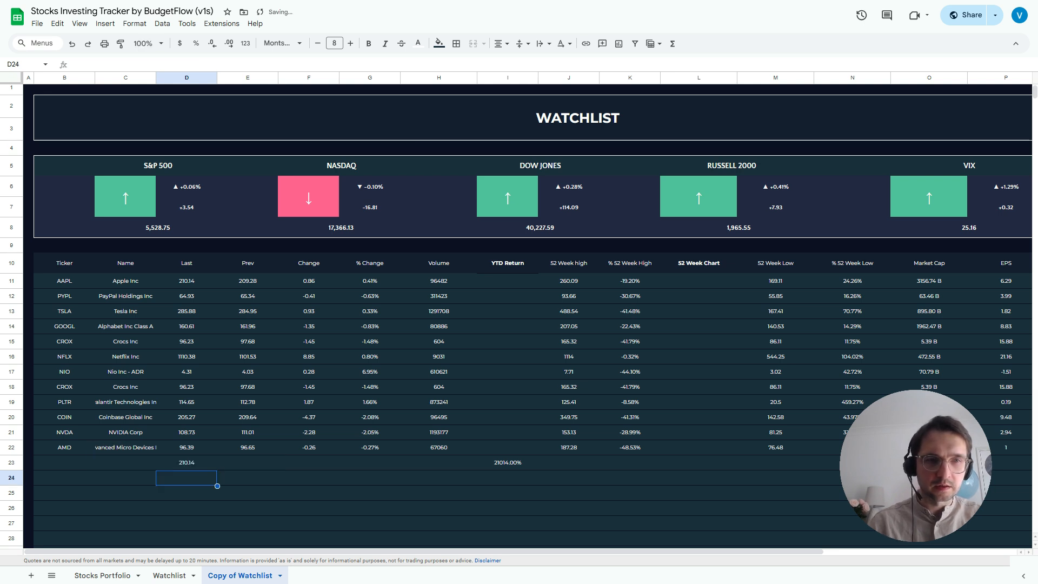
pyautogui.click(507, 462)
pyautogui.press('Delete')
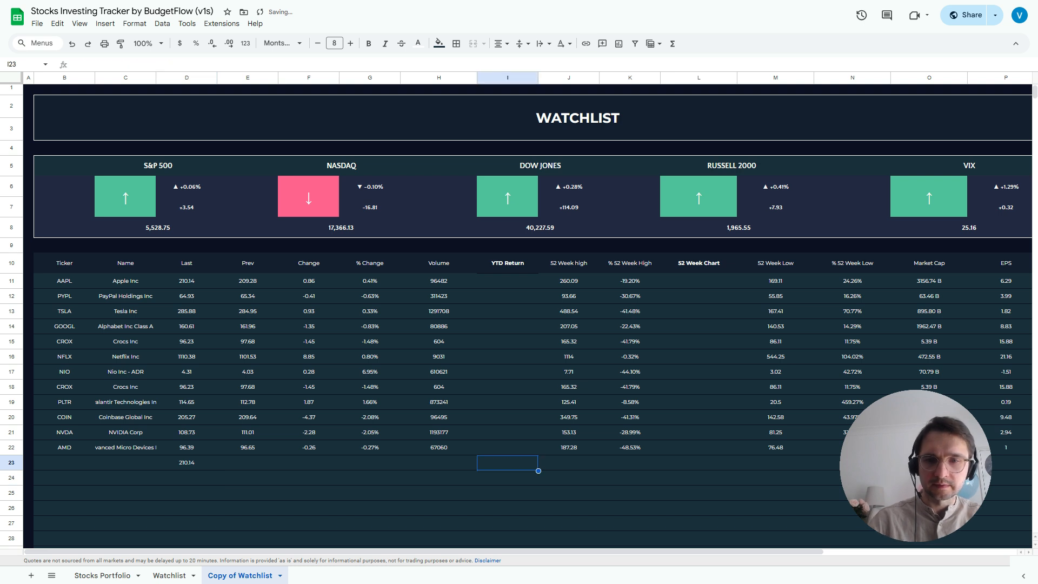
# Make the price in cell D23 bold
pyautogui.press('Left')
pyautogui.press('Left')
pyautogui.press('Left')
pyautogui.press('Left')
pyautogui.press('Left')
pyautogui.hotkey('ctrl', 'b')
pyautogui.press('Left')
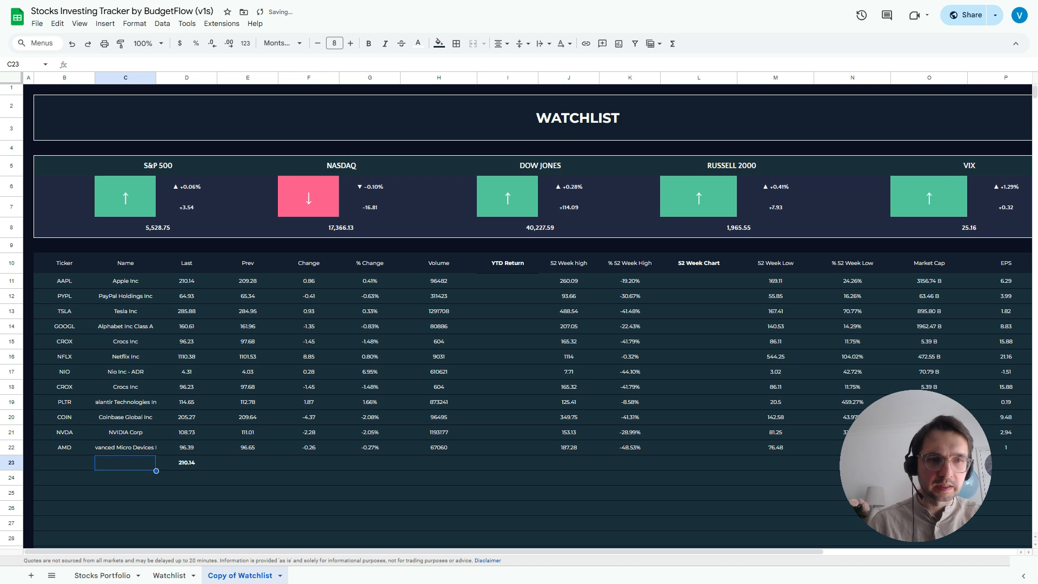
pyautogui.press('Right')
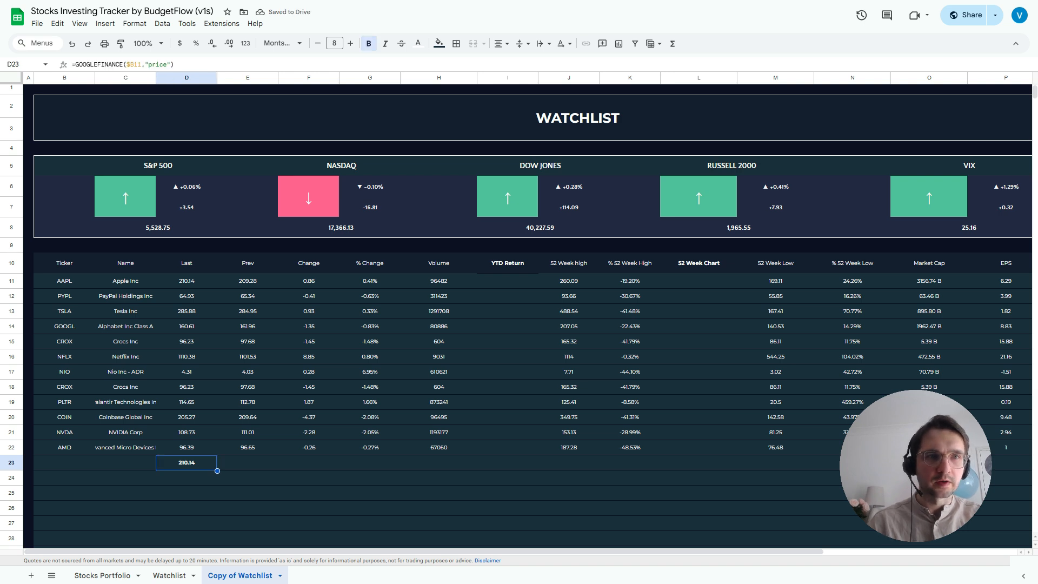
# Move the price formula one row down from D23 to D24 and make it bold
pyautogui.click(87, 65)
pyautogui.hotkey('ctrl', 'a')
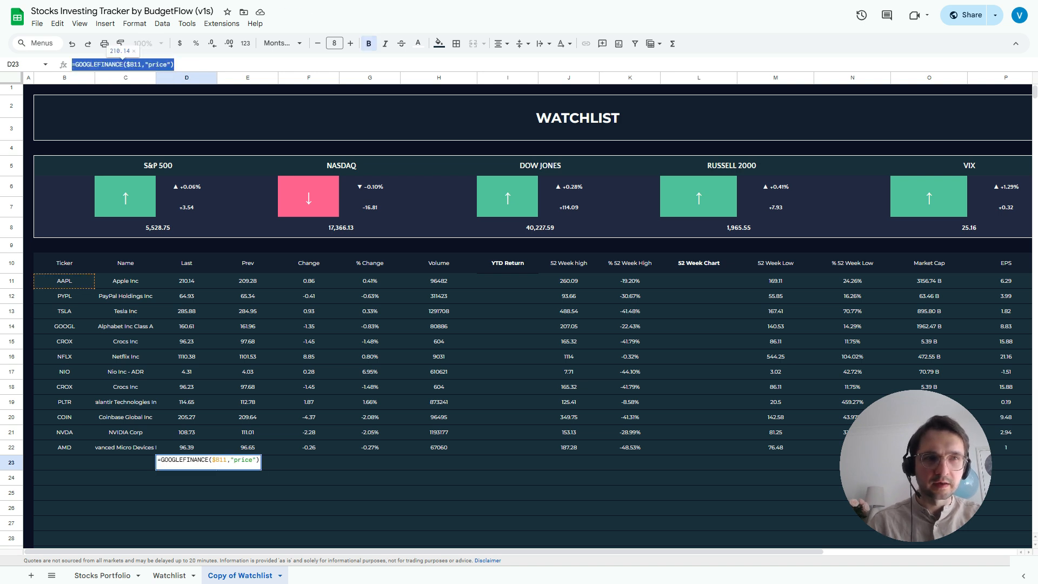
pyautogui.press('BackSpace')
pyautogui.press('Return')
pyautogui.press('Return')
pyautogui.click(186, 477)
pyautogui.click(87, 65)
pyautogui.hotkey('ctrl', 'v')
pyautogui.press('Return')
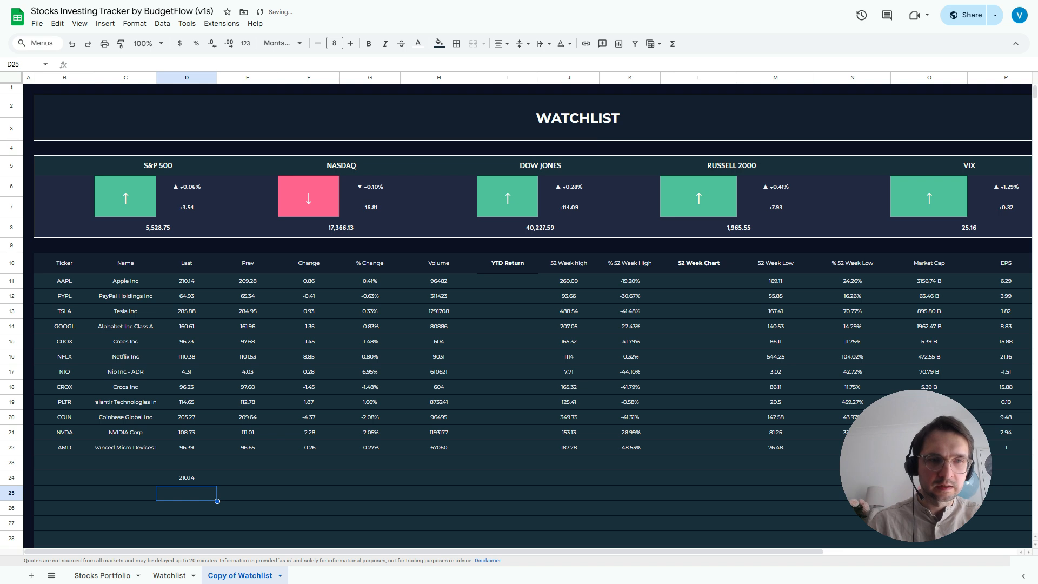
pyautogui.click(187, 478)
pyautogui.hotkey('ctrl', 'b')
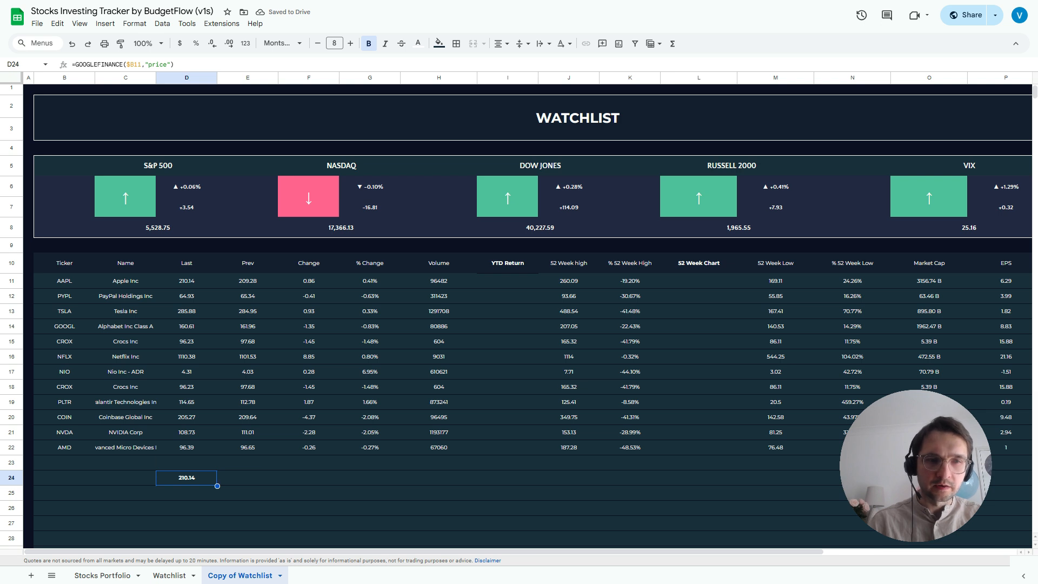
# Add DATE(YEAR(today()),1,1) as the start date in the GOOGLEFINANCE price formula in D24
pyautogui.press('Return')
pyautogui.press('BackSpace')
pyautogui.write(',')
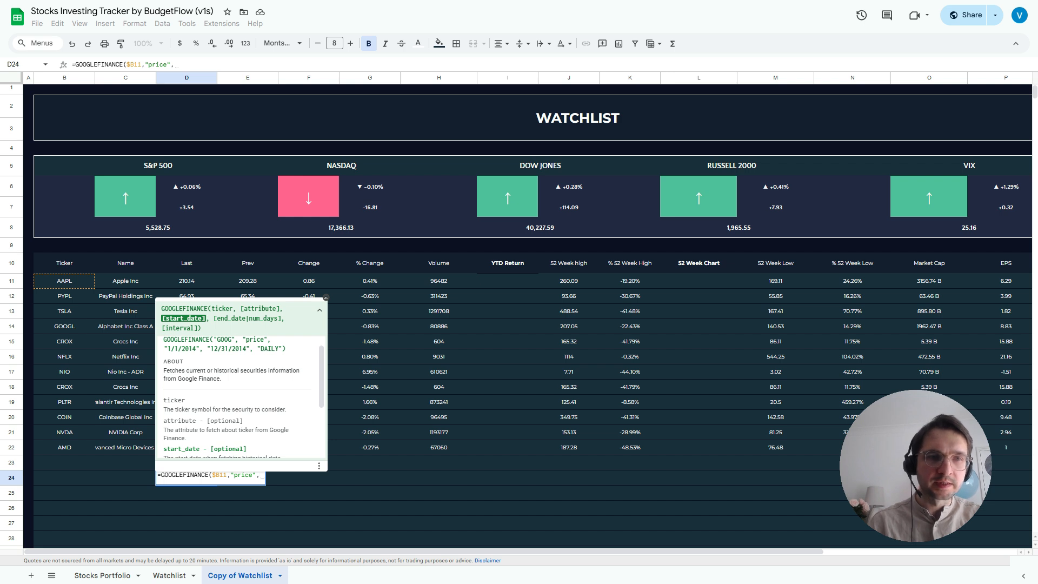
pyautogui.scroll(-4, 241, 394)
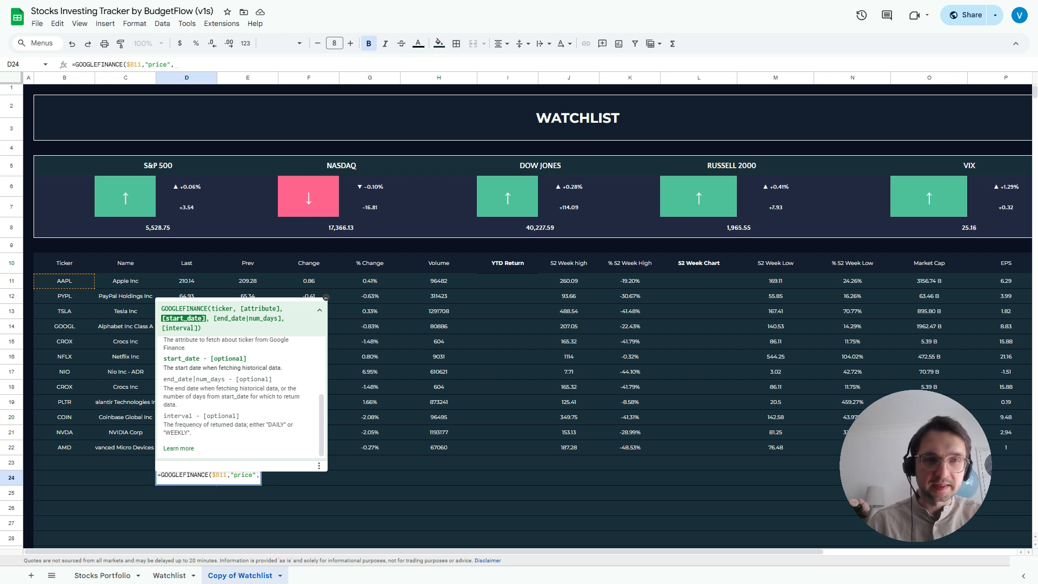
pyautogui.click(320, 310)
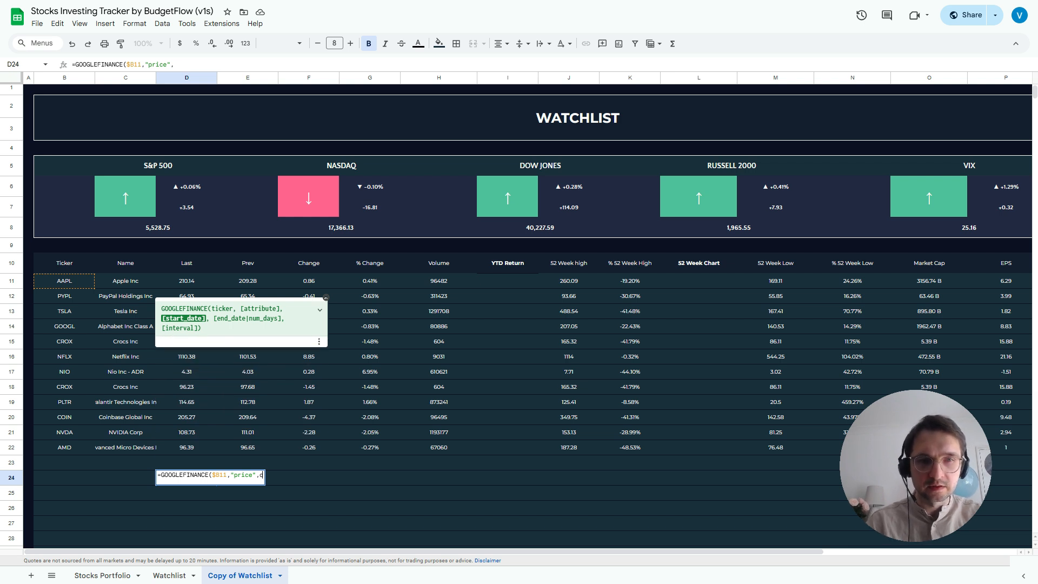
pyautogui.write('date')
pyautogui.press('Tab')
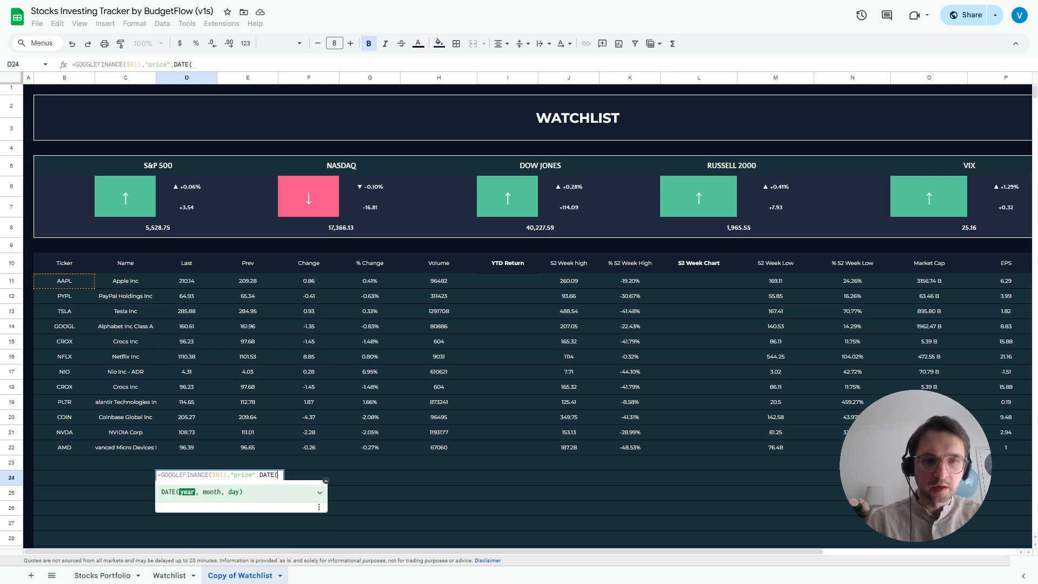
pyautogui.write('year')
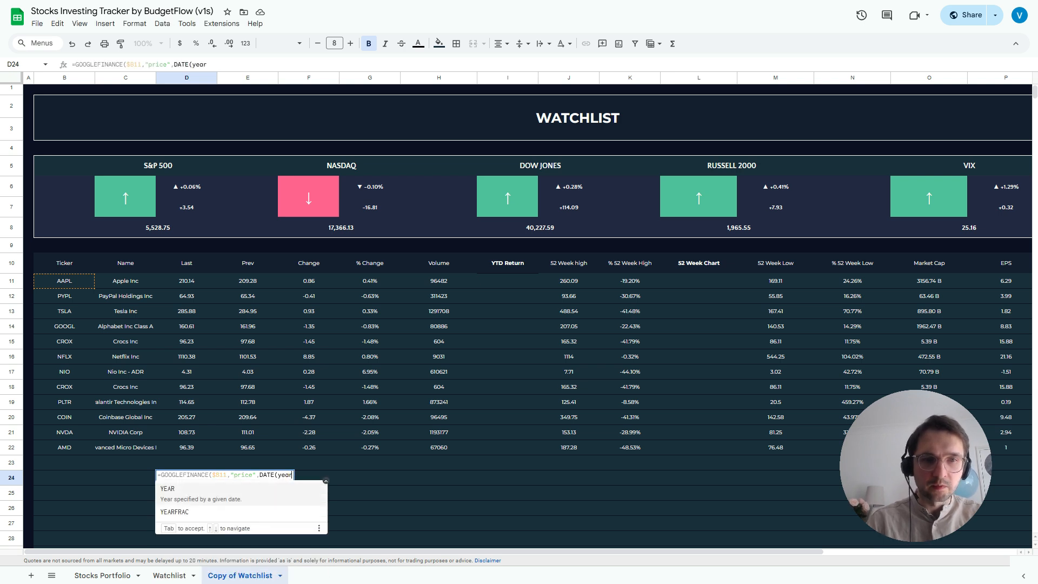
pyautogui.press('Tab')
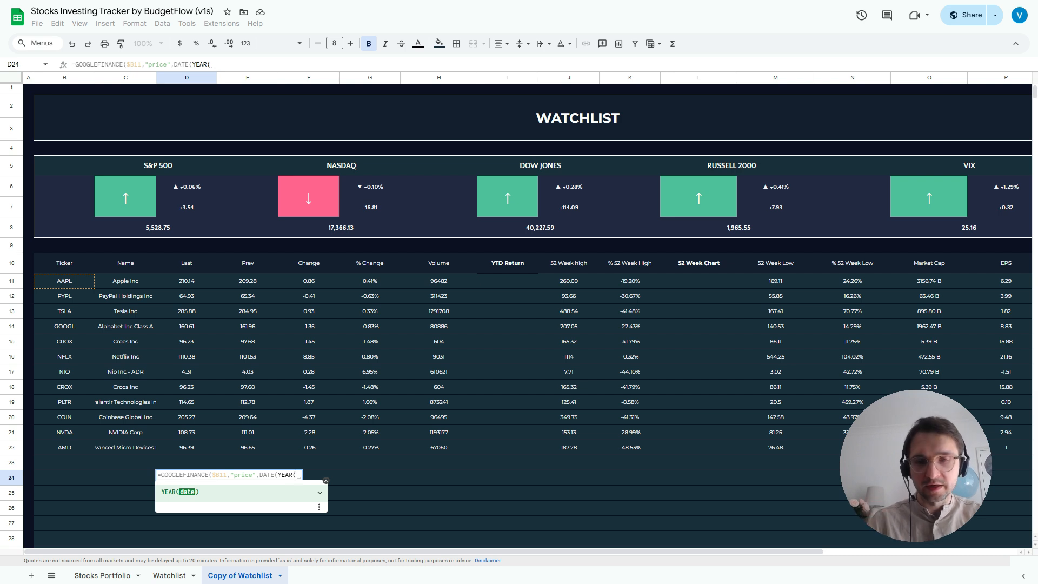
pyautogui.write('today())')
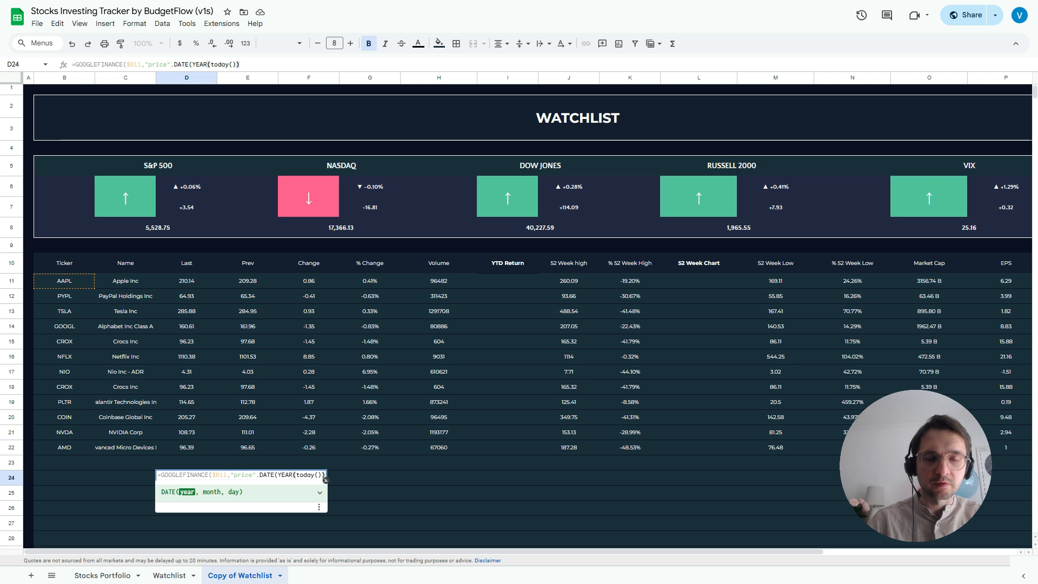
pyautogui.write(',')
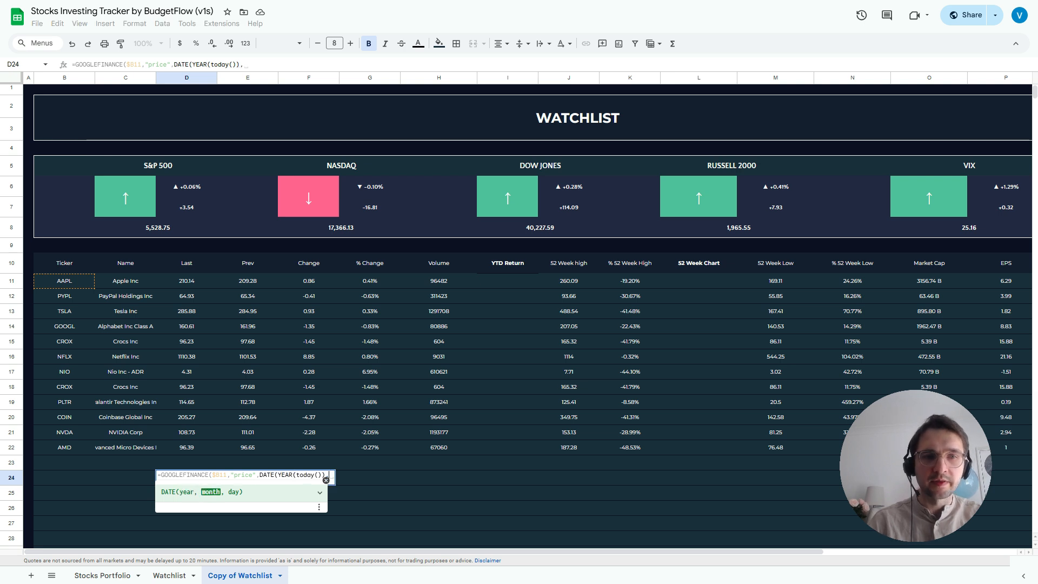
pyautogui.write('1,1')
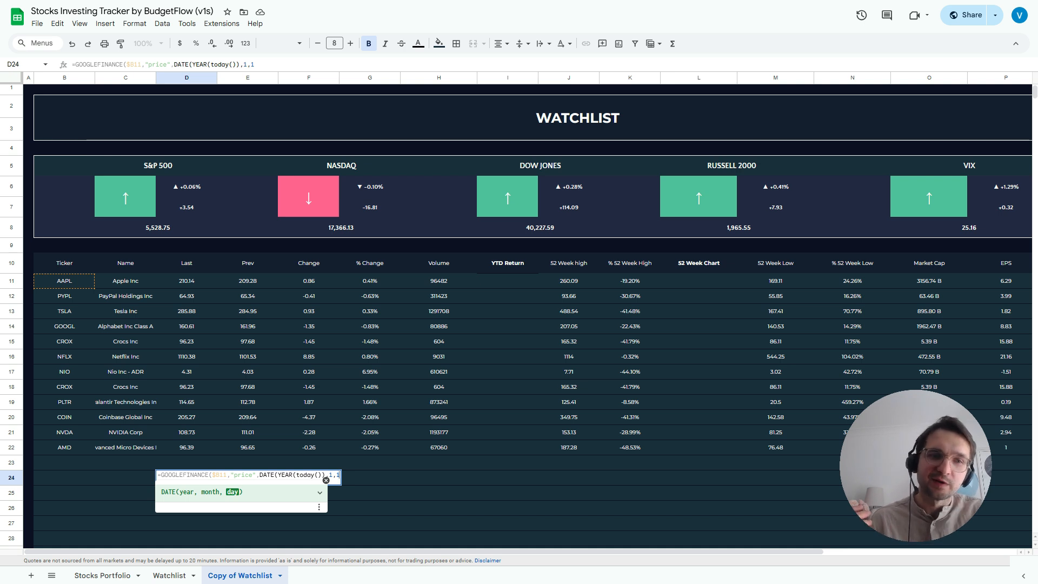
pyautogui.write(')')
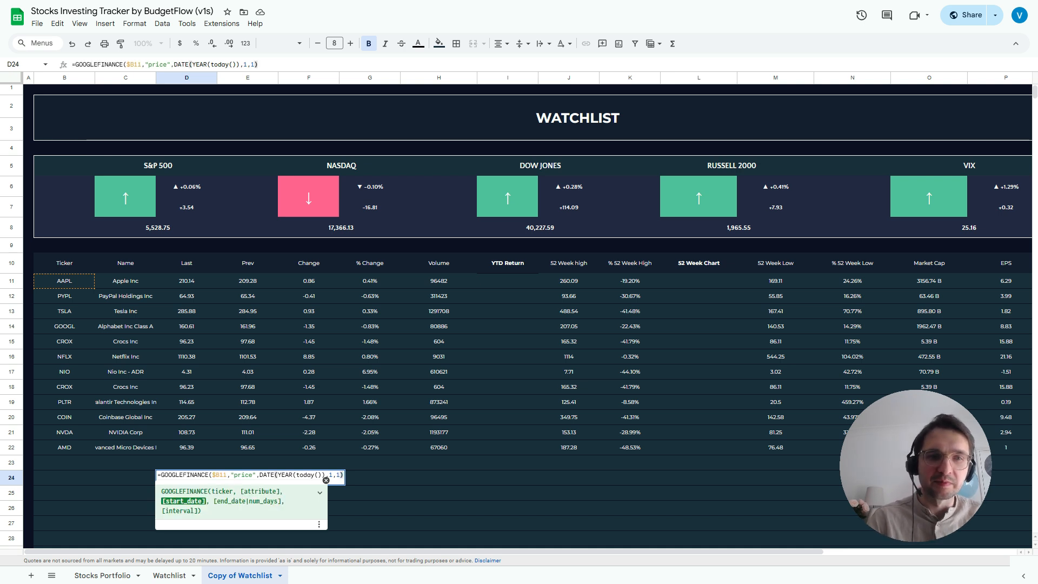
pyautogui.press('BackSpace')
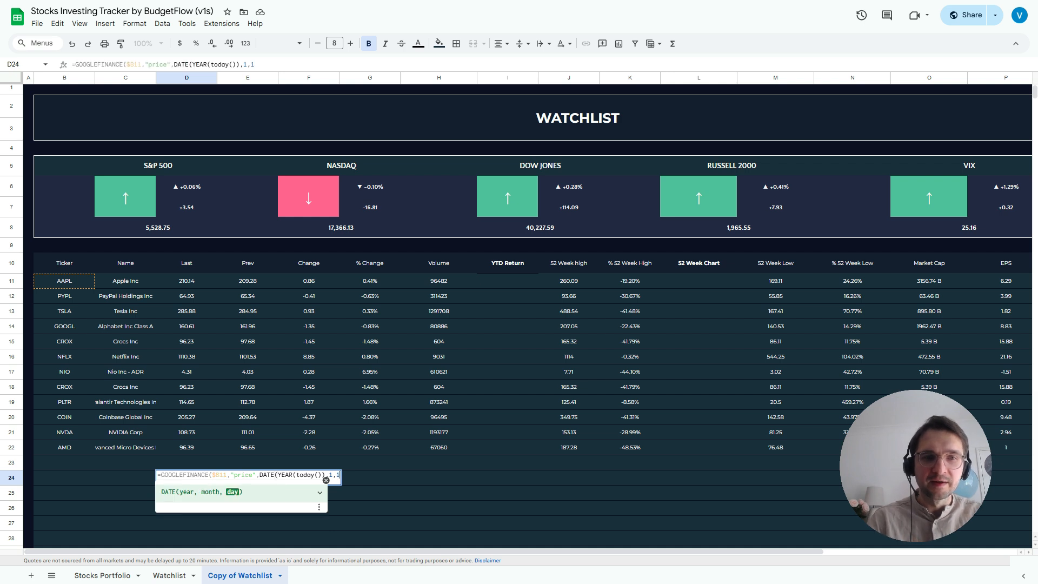
pyautogui.write(')')
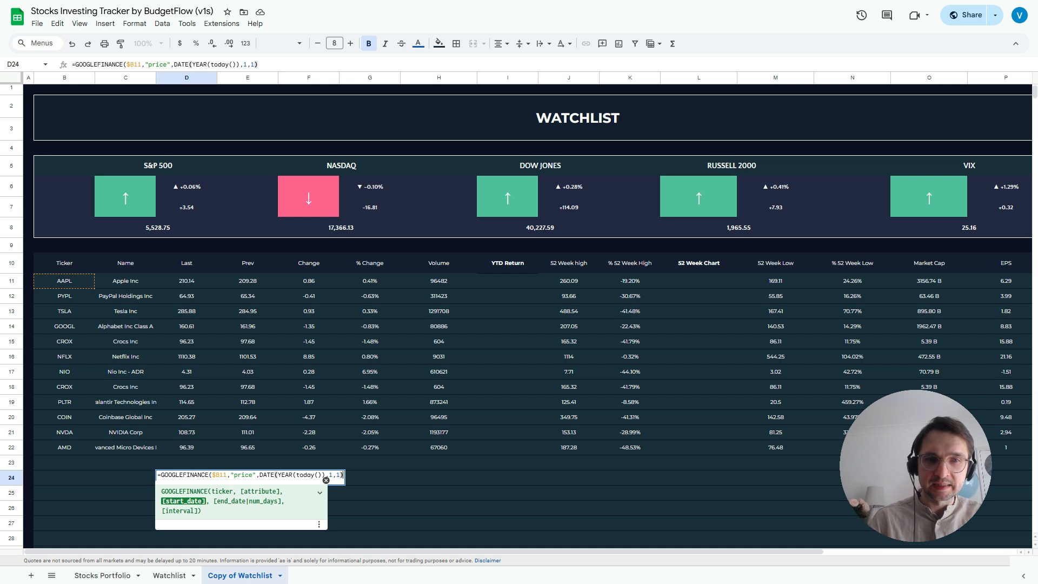
# Add today() as the end date of the GOOGLEFINANCE formula in D24 and enter the completed formula
pyautogui.write(',')
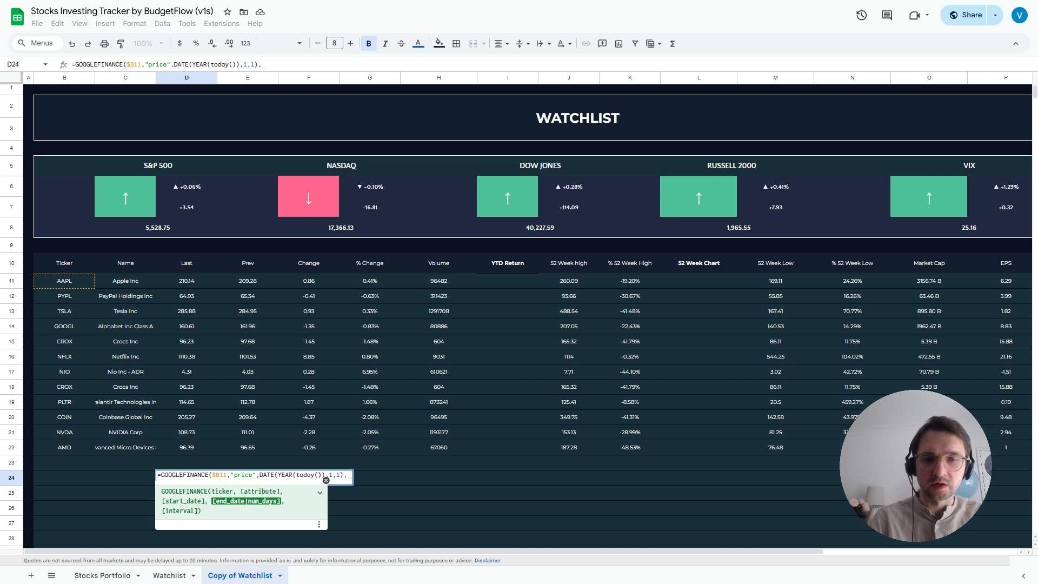
pyautogui.write('today()')
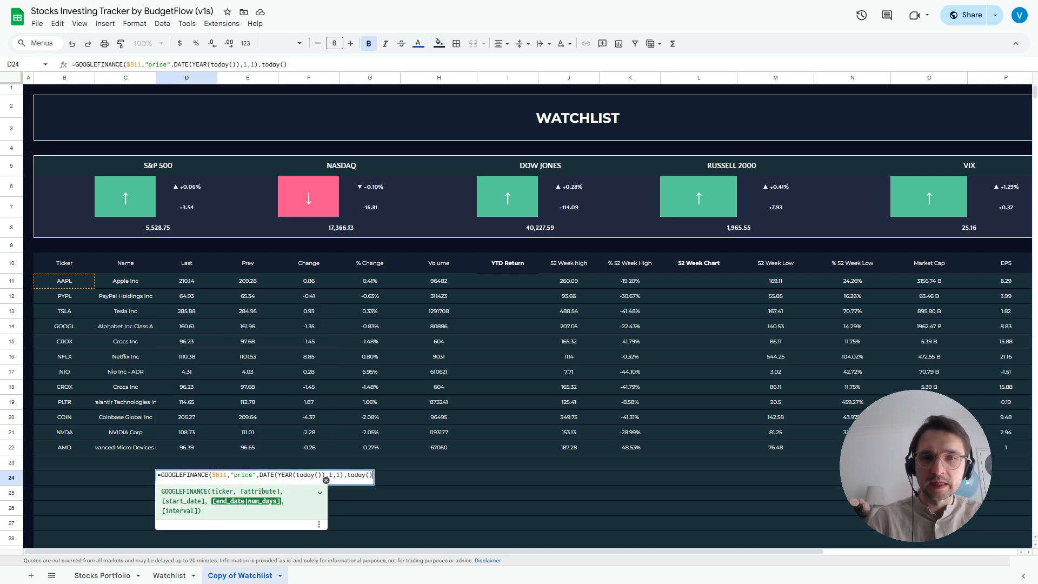
pyautogui.write(')')
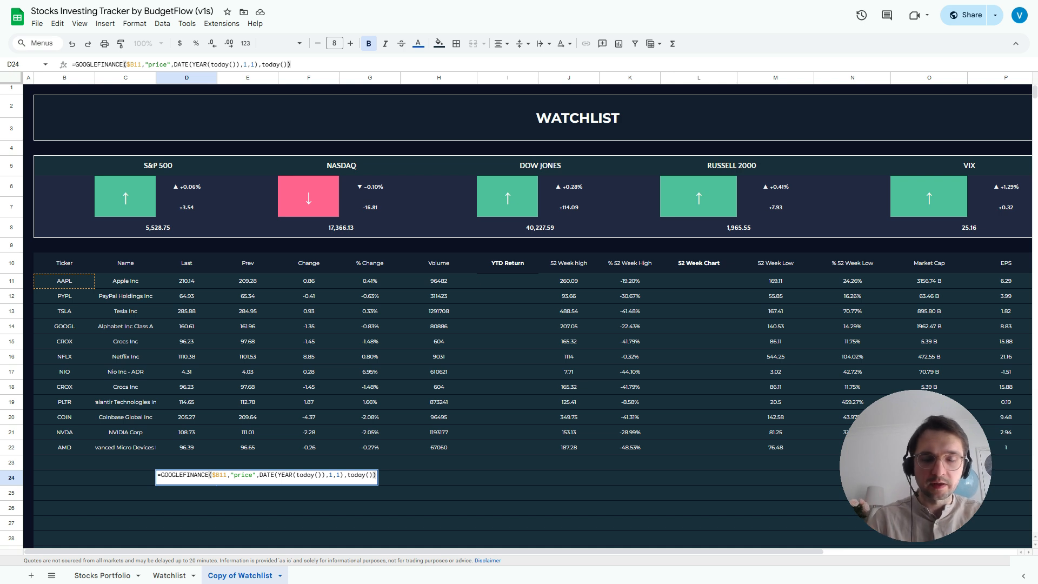
pyautogui.press('Return')
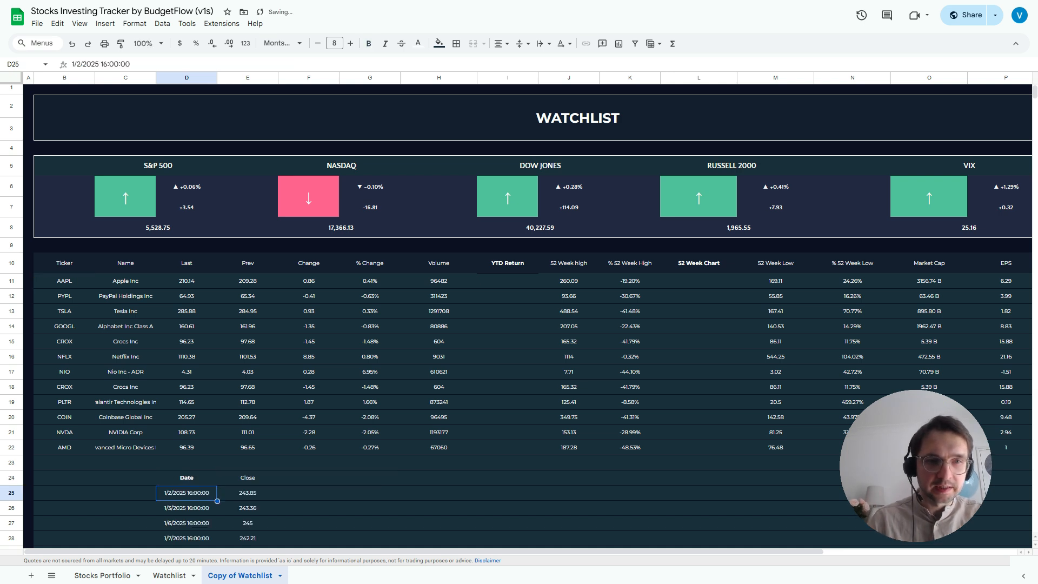
# Examine the daily dates and closing prices listed below D24 and the formula that produces them
pyautogui.click(186, 478)
pyautogui.scroll(-1, 528, 316)
pyautogui.scroll(-10, 516, 315)
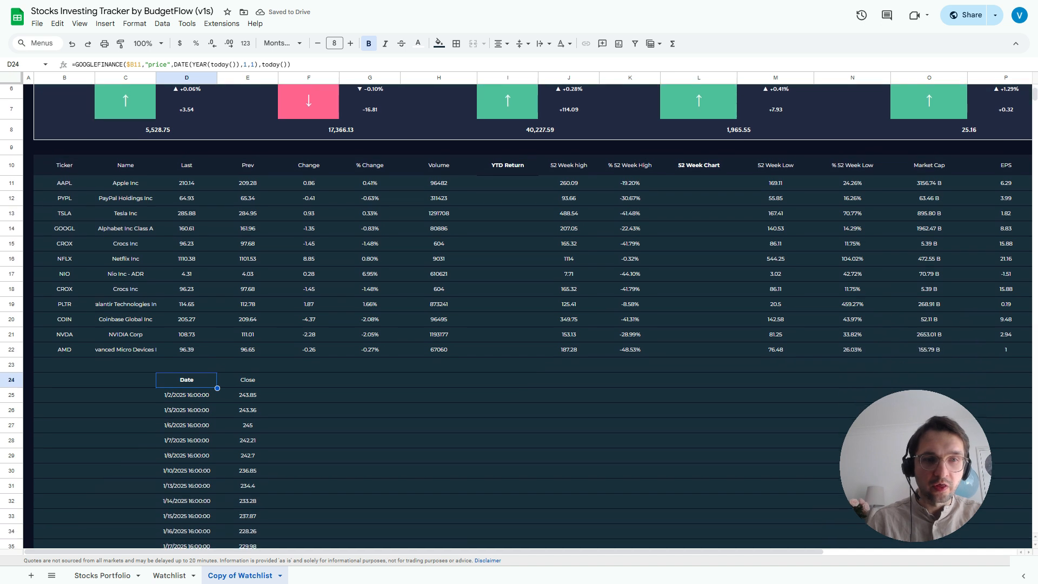
pyautogui.scroll(-4, 516, 315)
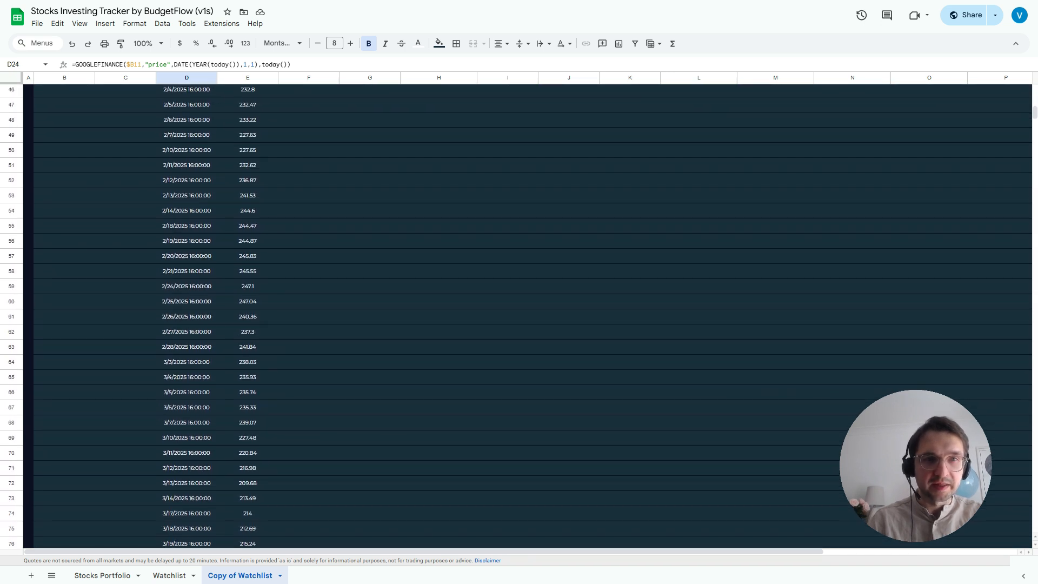
pyautogui.scroll(13, 516, 315)
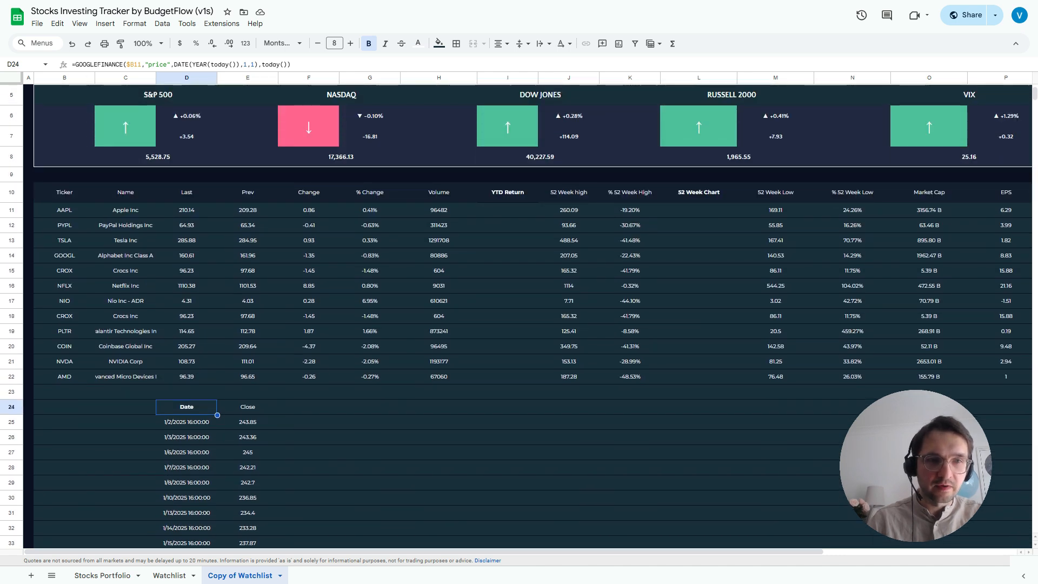
pyautogui.press('Return')
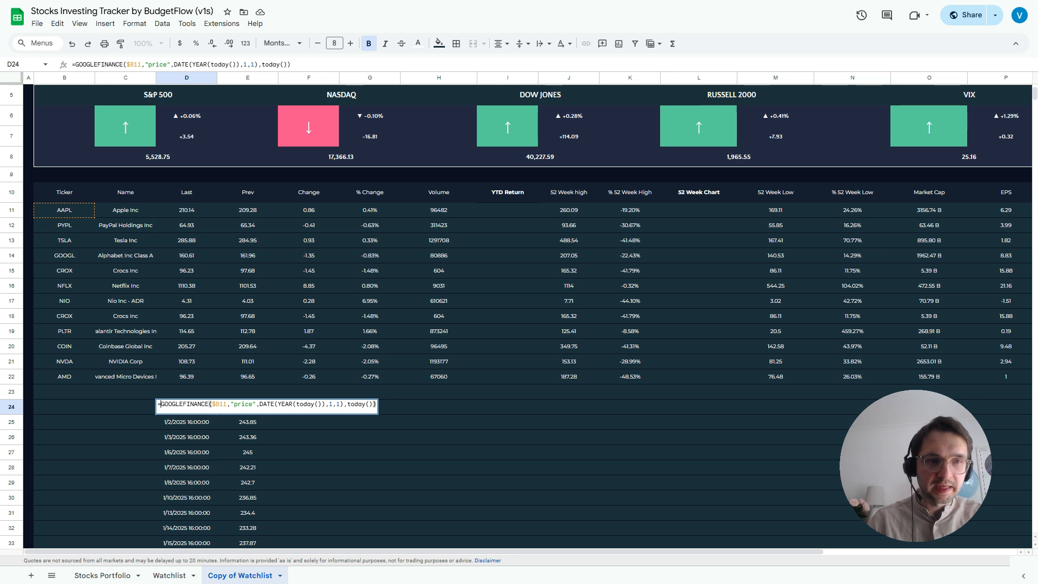
pyautogui.press('Escape')
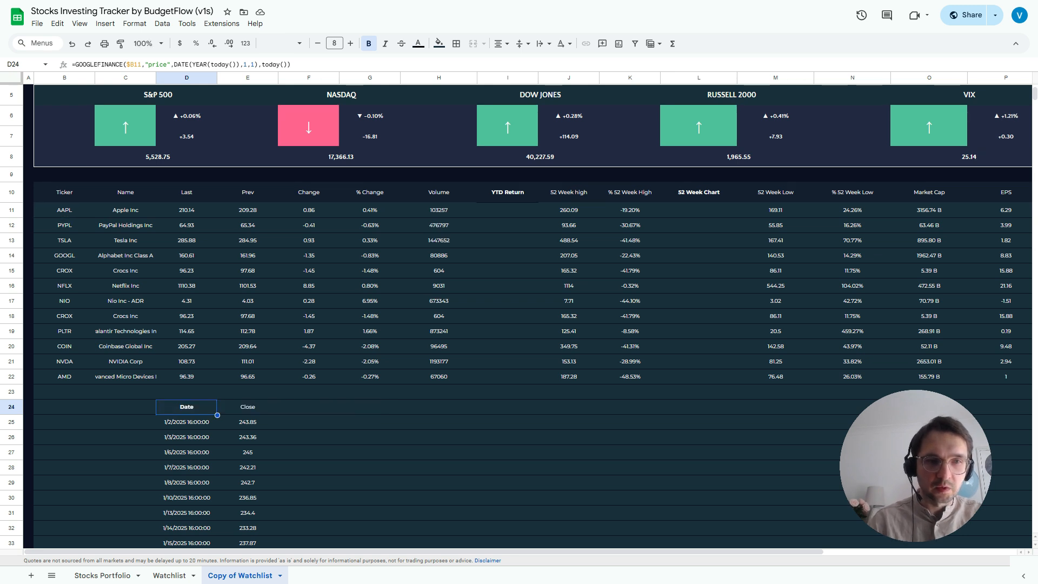
# Make the year's first closing price in cell E25 bold, and return to the formula cell D24
pyautogui.press('Right')
pyautogui.press('Down')
pyautogui.hotkey('ctrl', 'b')
pyautogui.press('Left')
pyautogui.press('Right')
pyautogui.press('Left')
pyautogui.press('Up')
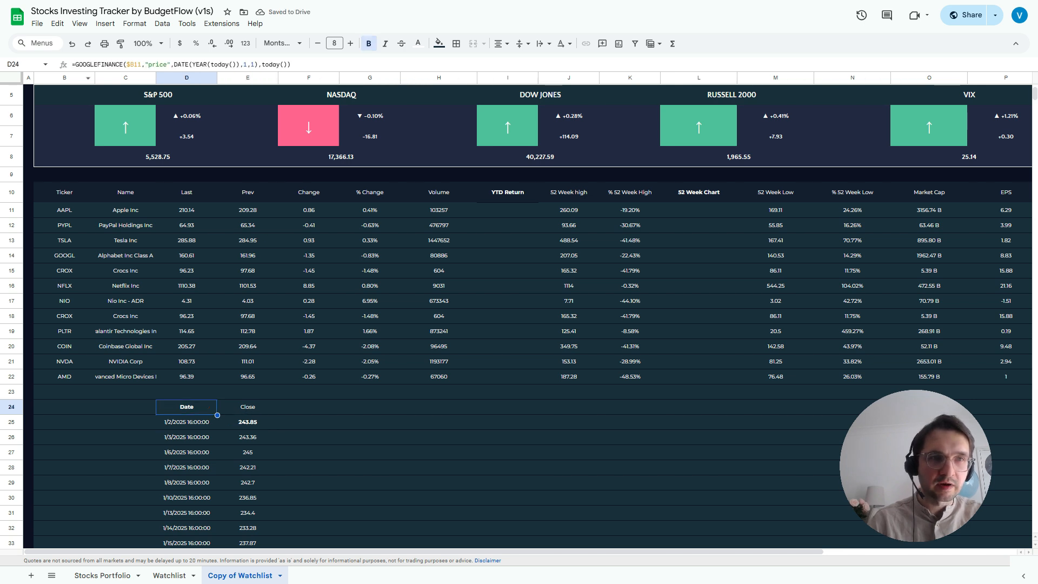
# Wrap the price history formula in D24 in INDEX with row 2 and column 2 to return only the year's first closing price
pyautogui.press('Return')
pyautogui.press('Home')
pyautogui.write('index(')
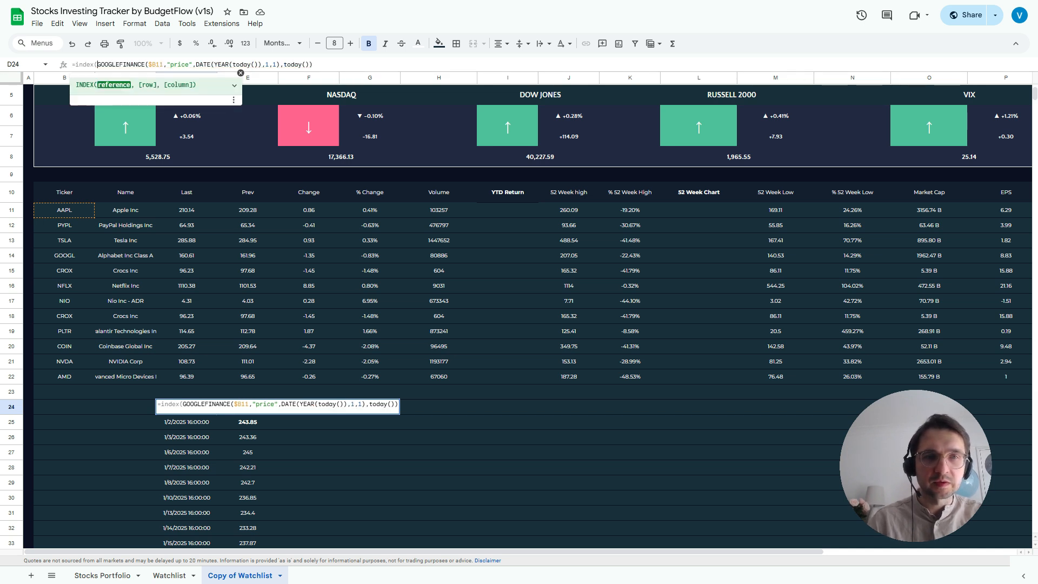
pyautogui.press('End')
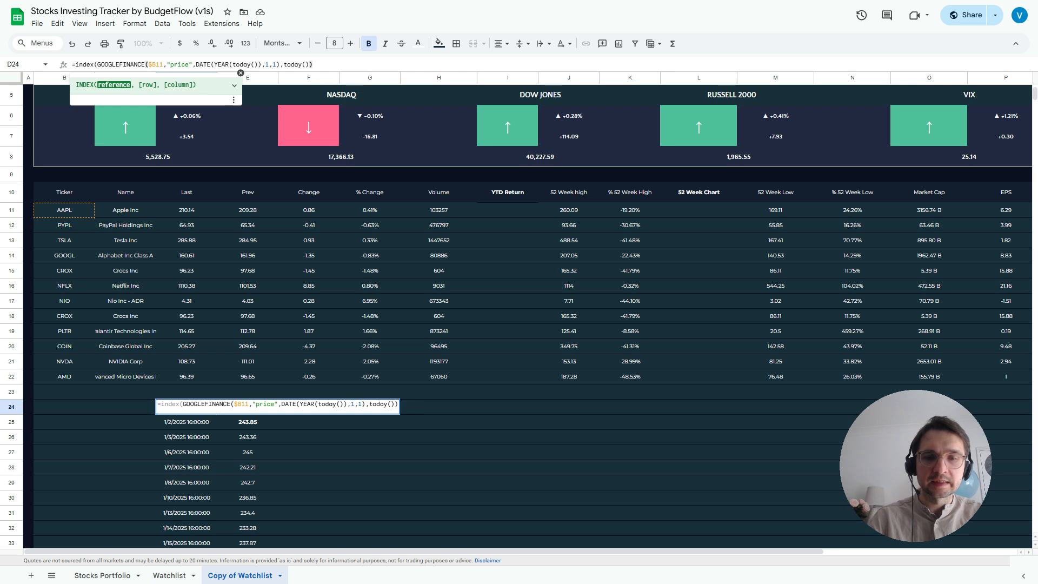
pyautogui.write(',')
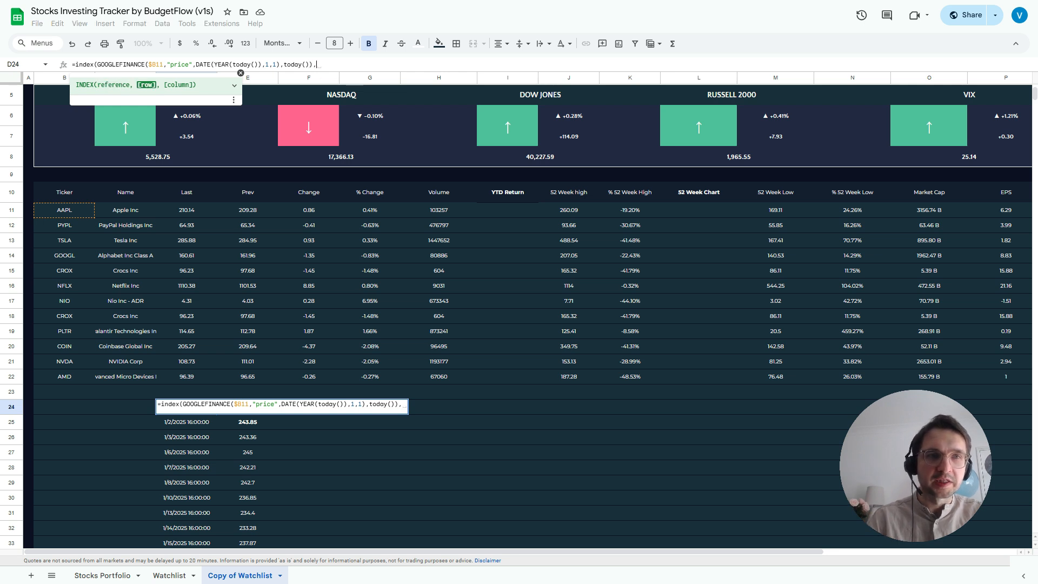
pyautogui.write('2,2')
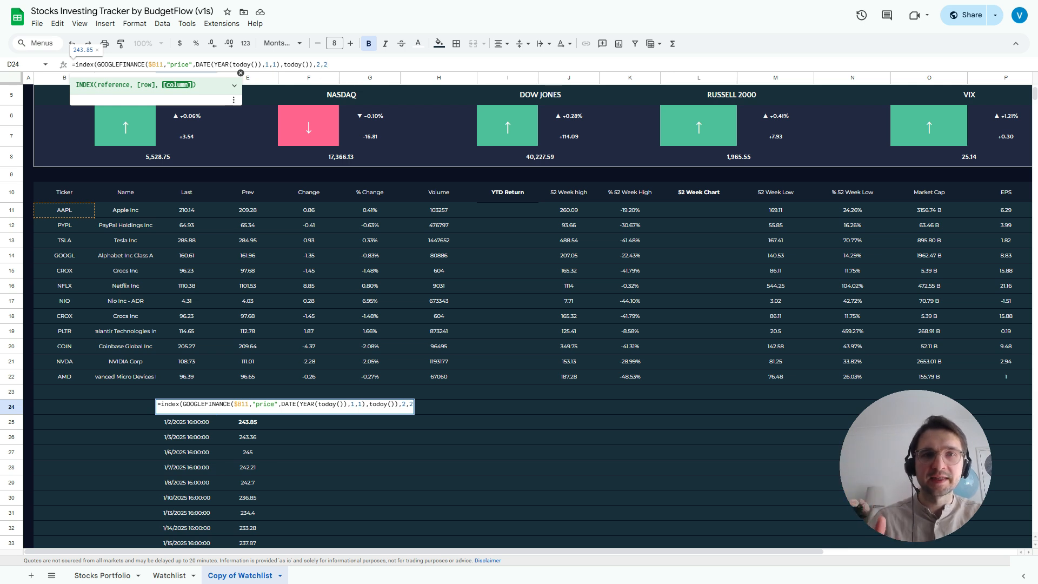
pyautogui.write(')')
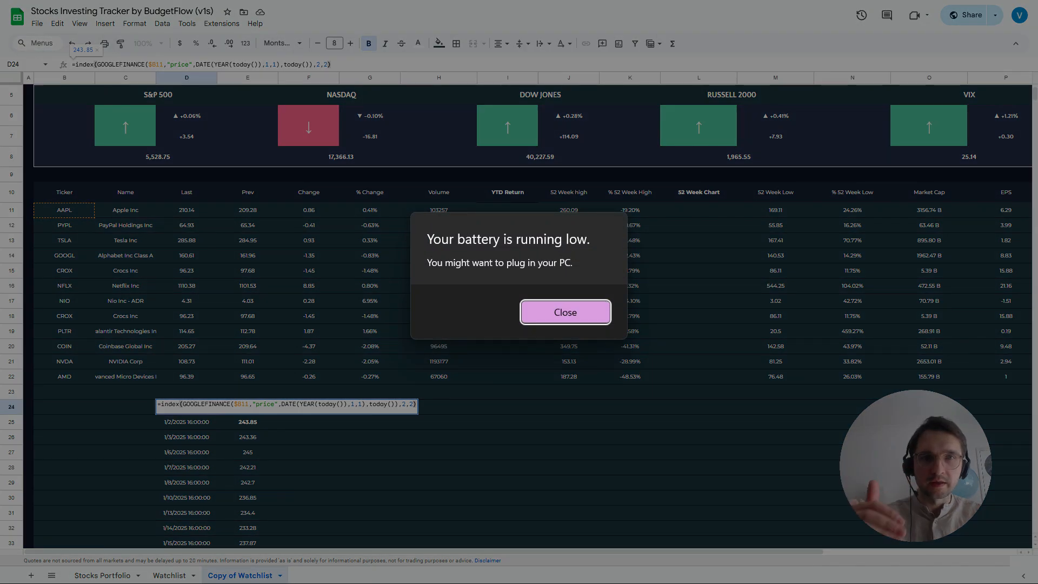
pyautogui.press('Return')
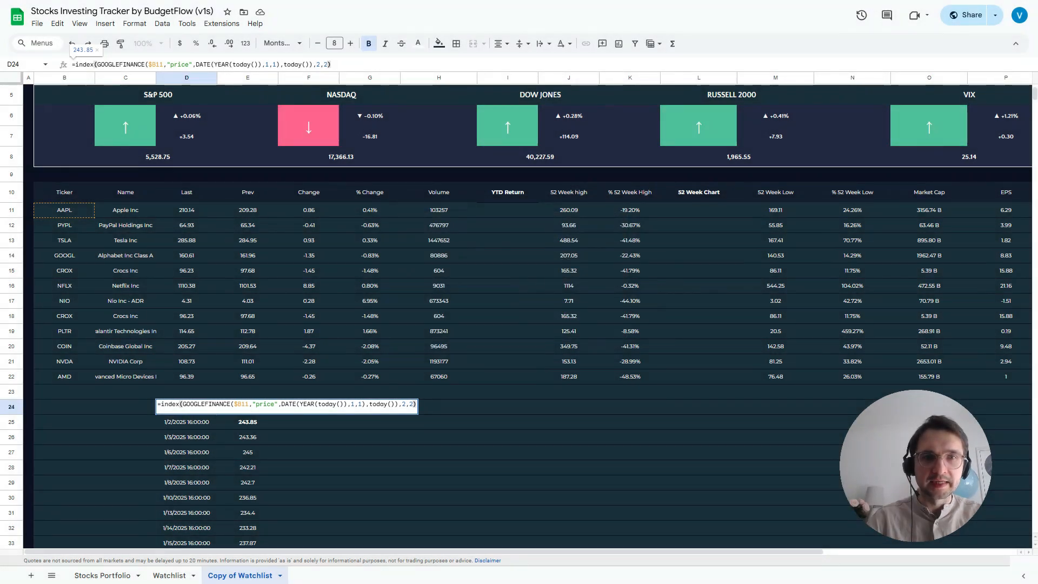
pyautogui.press('Return')
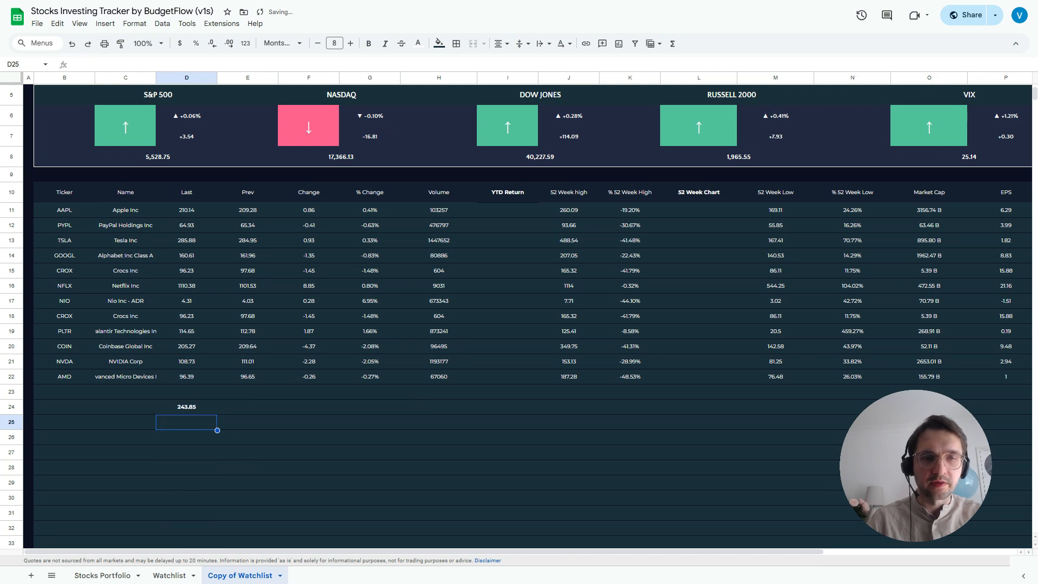
# Change the formula in D24 to divide the last price D11 by the INDEX result and subtract 1
pyautogui.press('Up')
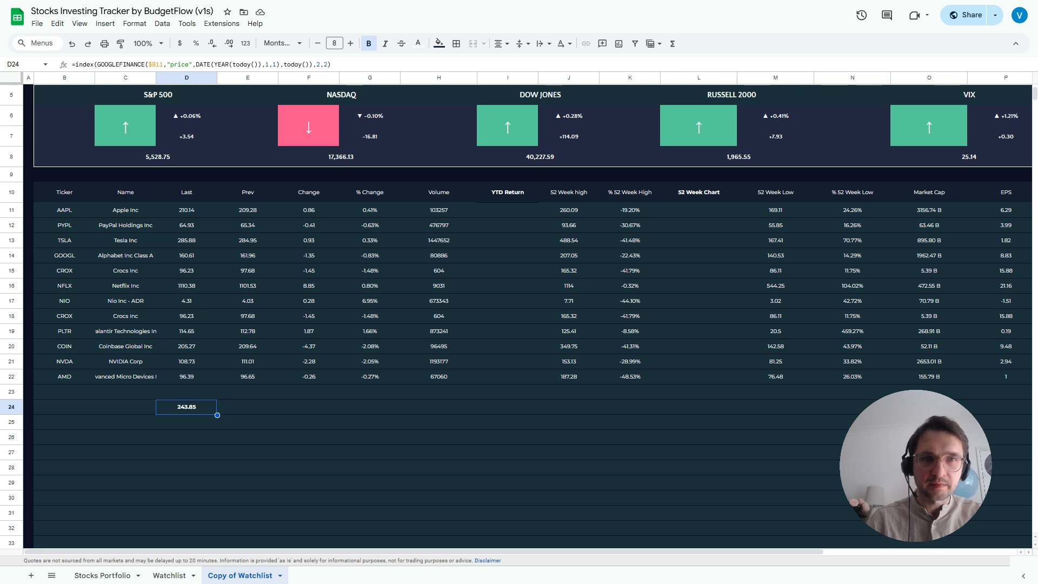
pyautogui.moveTo(331, 65); pyautogui.dragTo(72, 65)
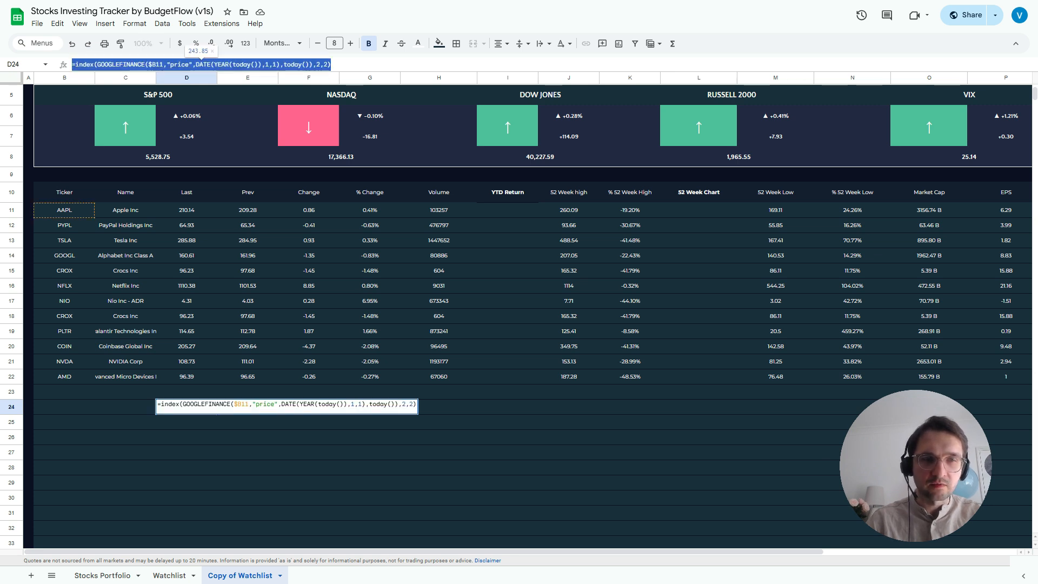
pyautogui.press('Escape')
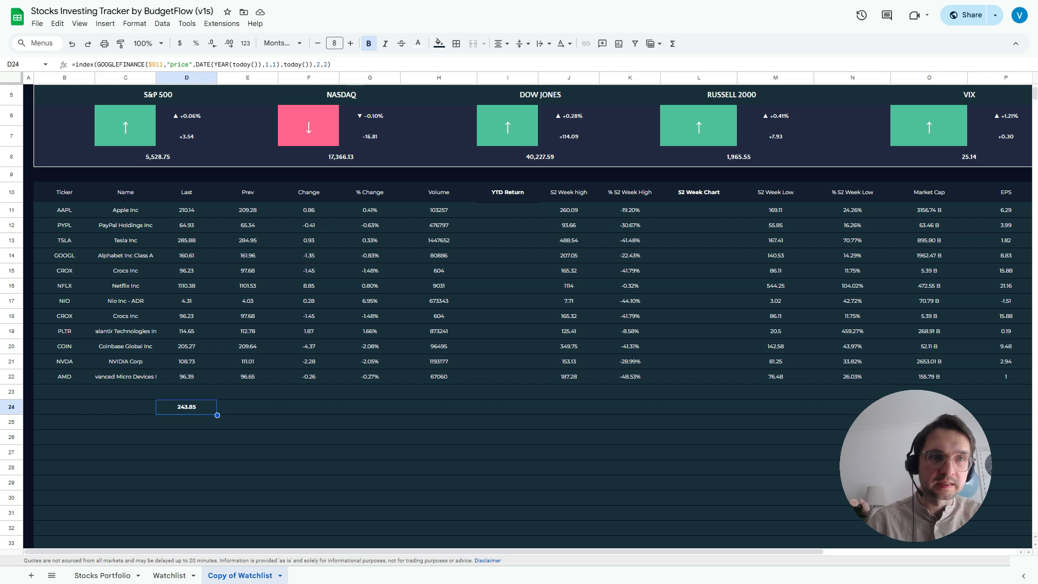
pyautogui.press('Return')
pyautogui.write('/')
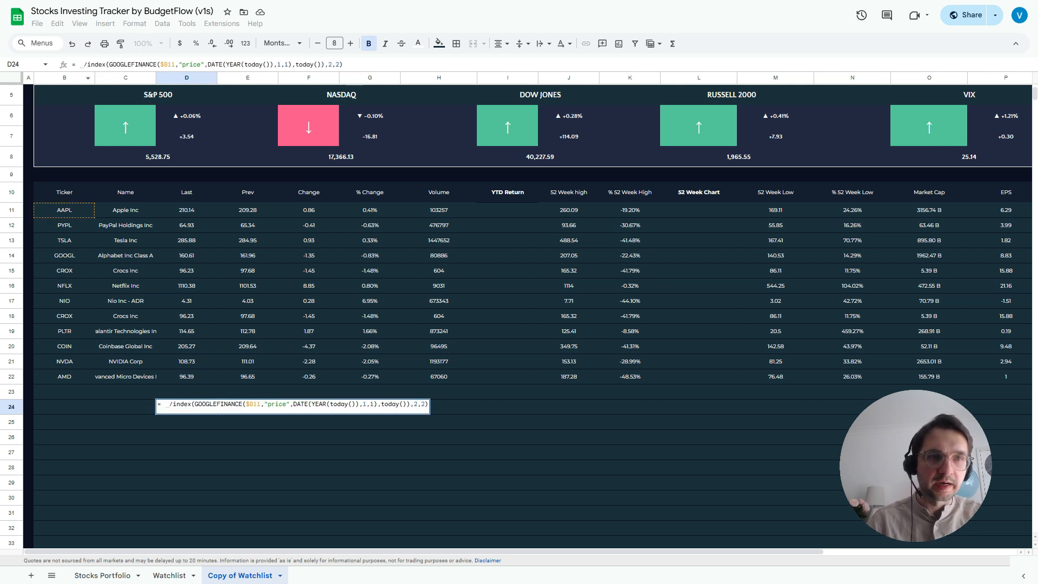
pyautogui.click(186, 210)
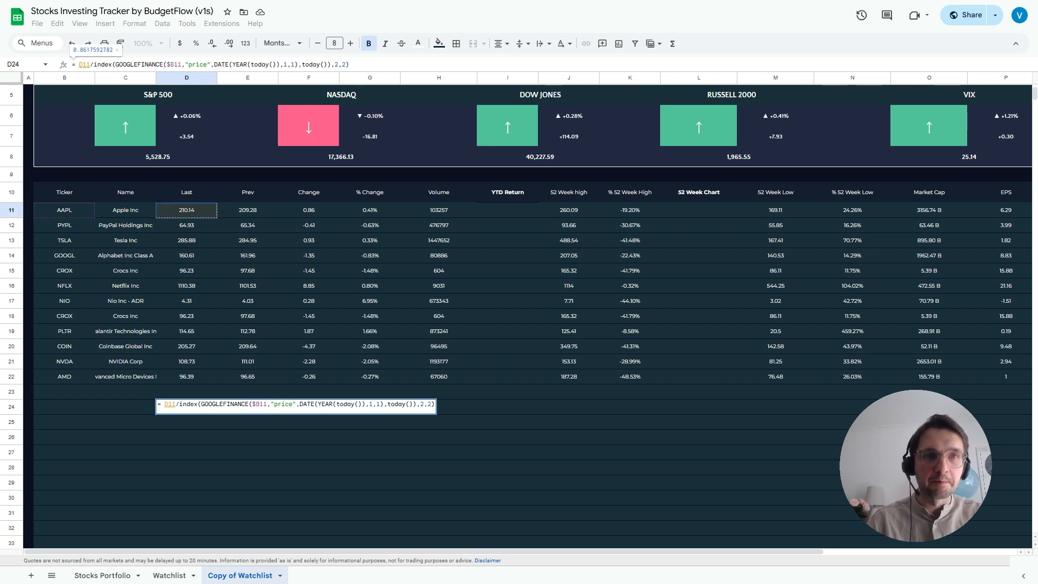
pyautogui.doubleClick(347, 64)
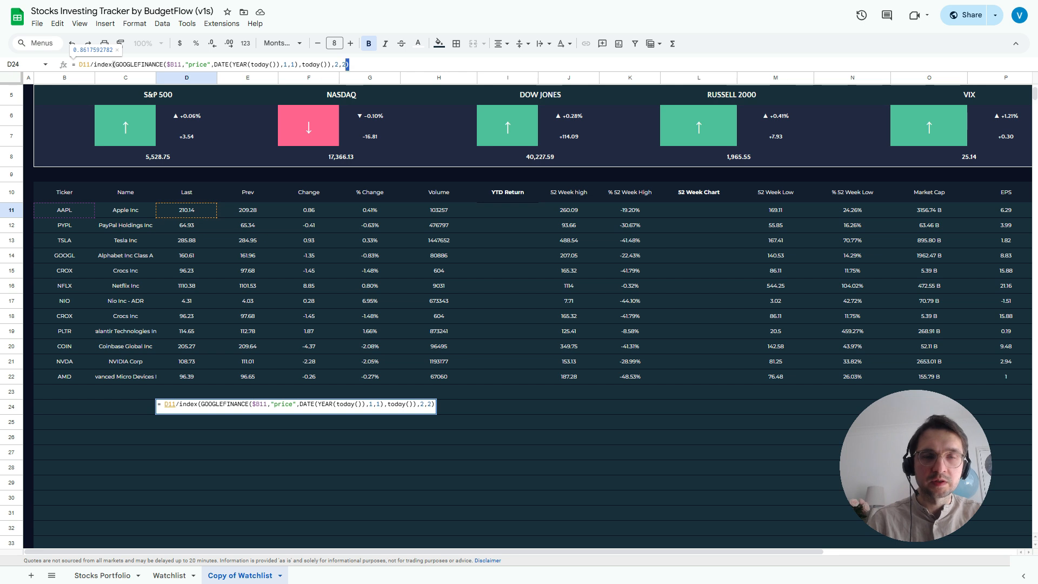
pyautogui.click(349, 64)
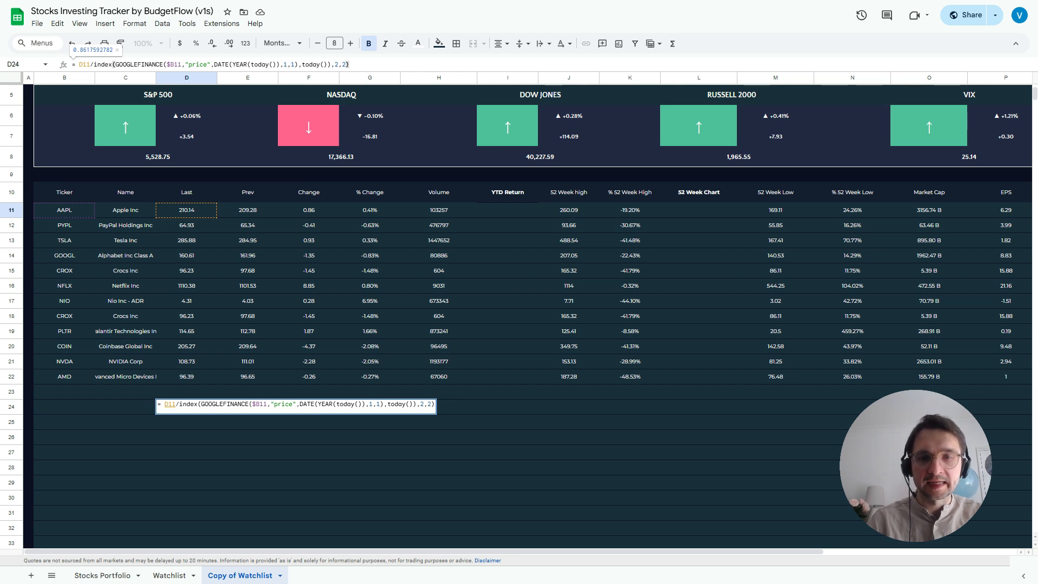
pyautogui.write('-1')
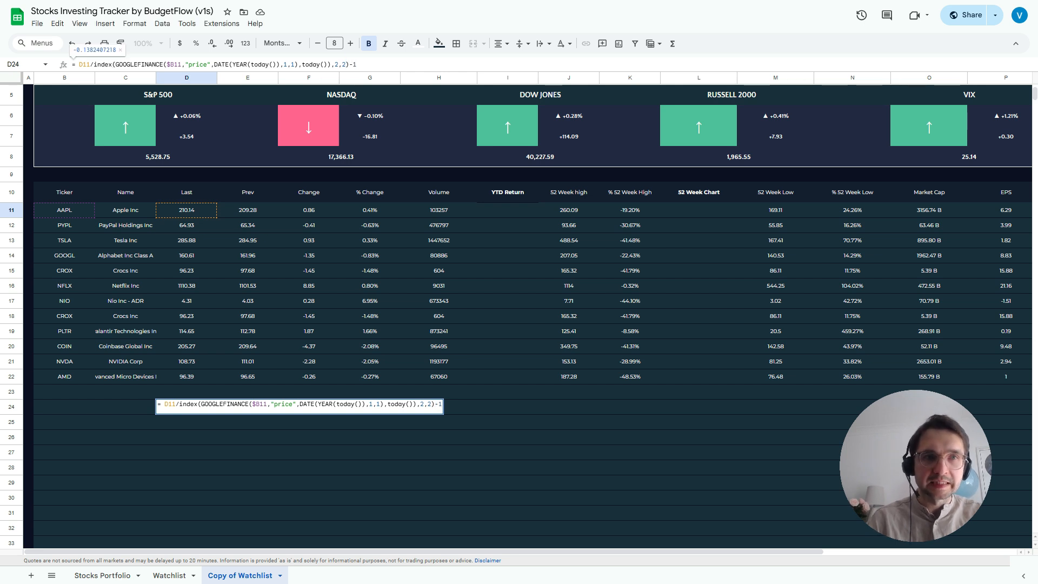
pyautogui.press('Return')
# Cut the complete year-to-date return formula out of D24, leaving that cell empty
pyautogui.click(186, 407)
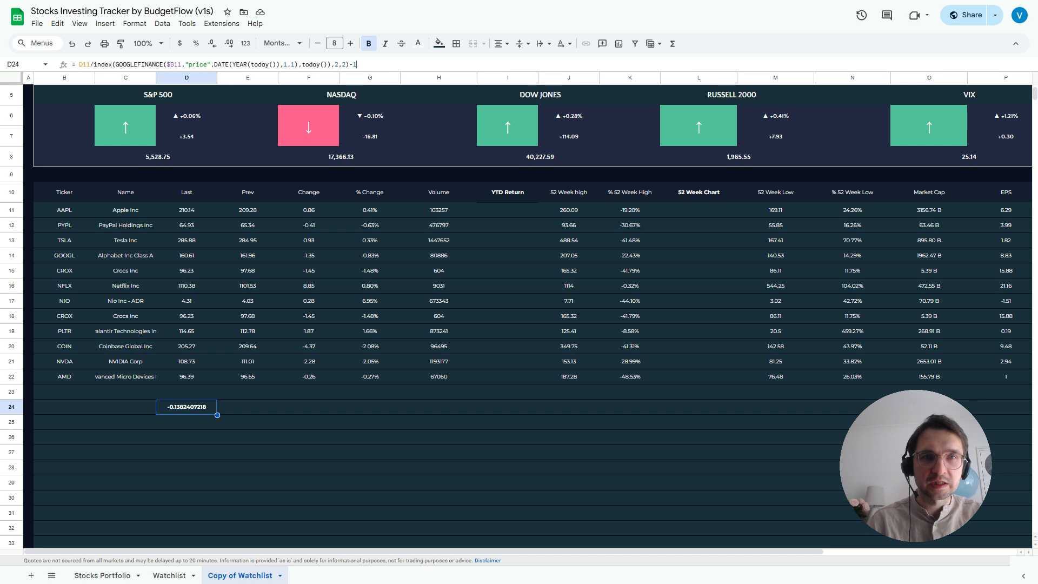
pyautogui.moveTo(359, 64); pyautogui.dragTo(32, 64)
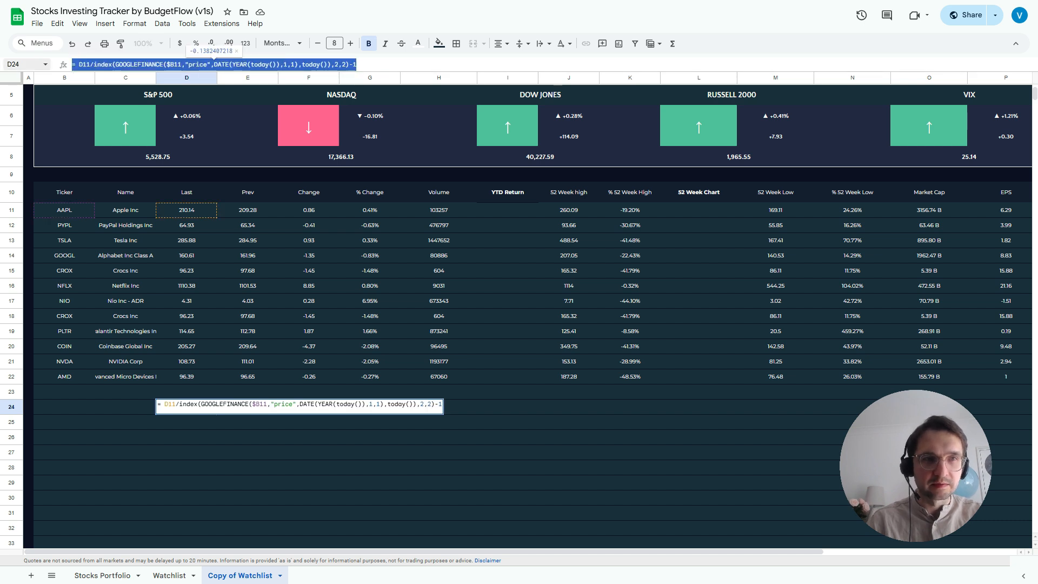
pyautogui.press('Escape')
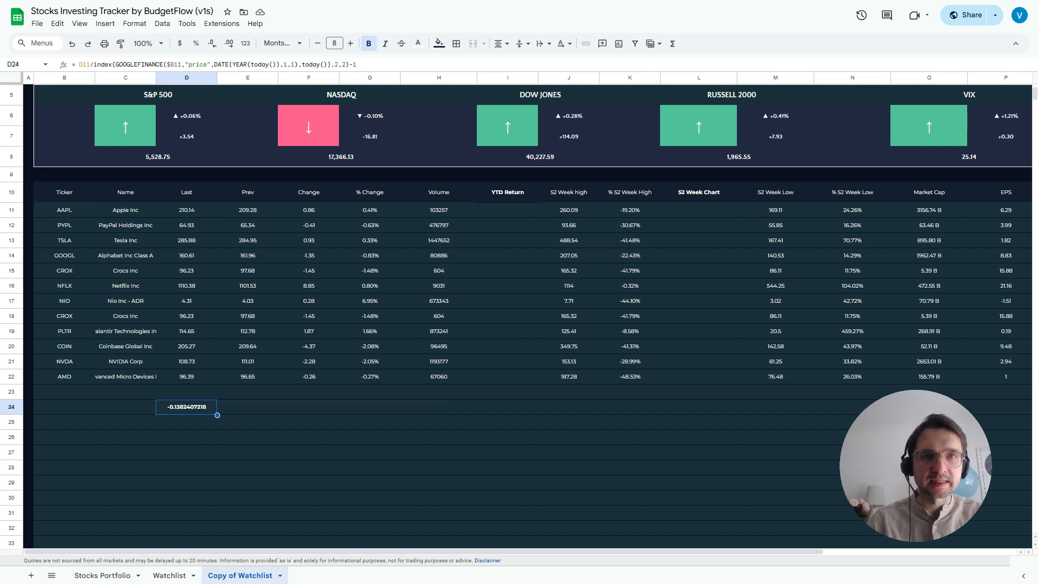
pyautogui.moveTo(360, 65); pyautogui.dragTo(68, 64)
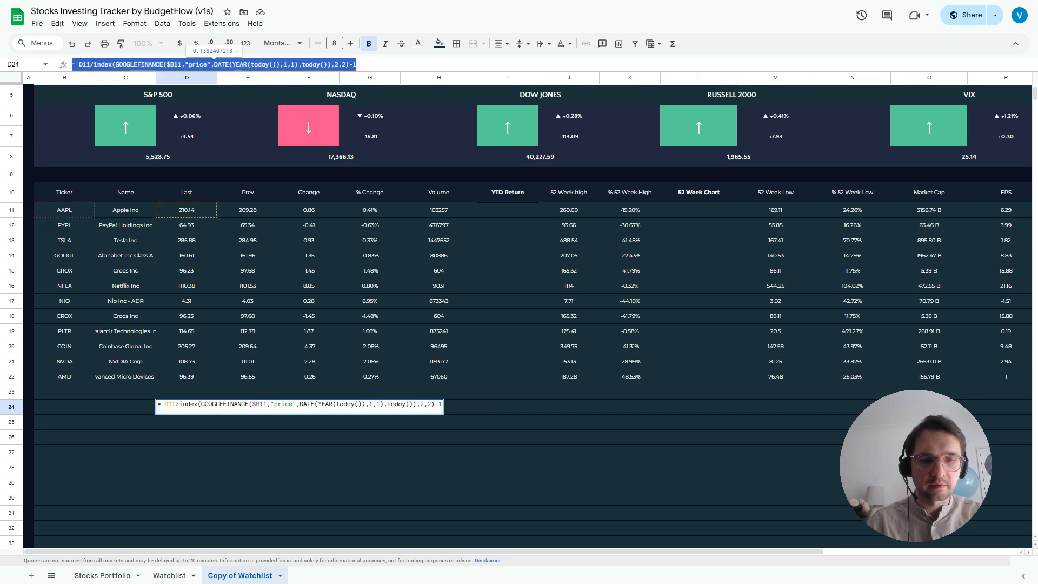
pyautogui.press('Escape')
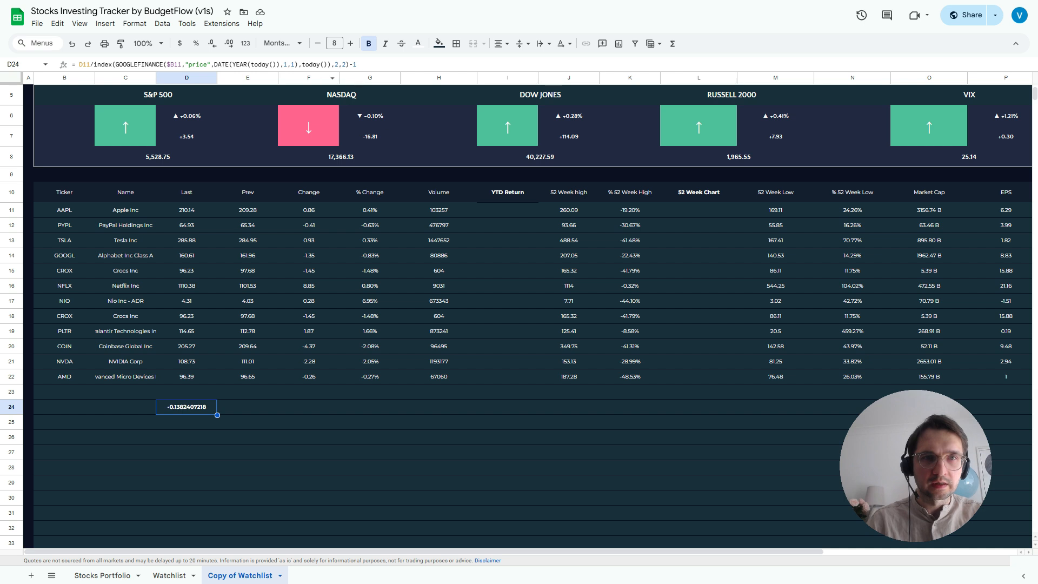
pyautogui.moveTo(357, 65); pyautogui.dragTo(72, 46)
pyautogui.hotkey('ctrl', 'x')
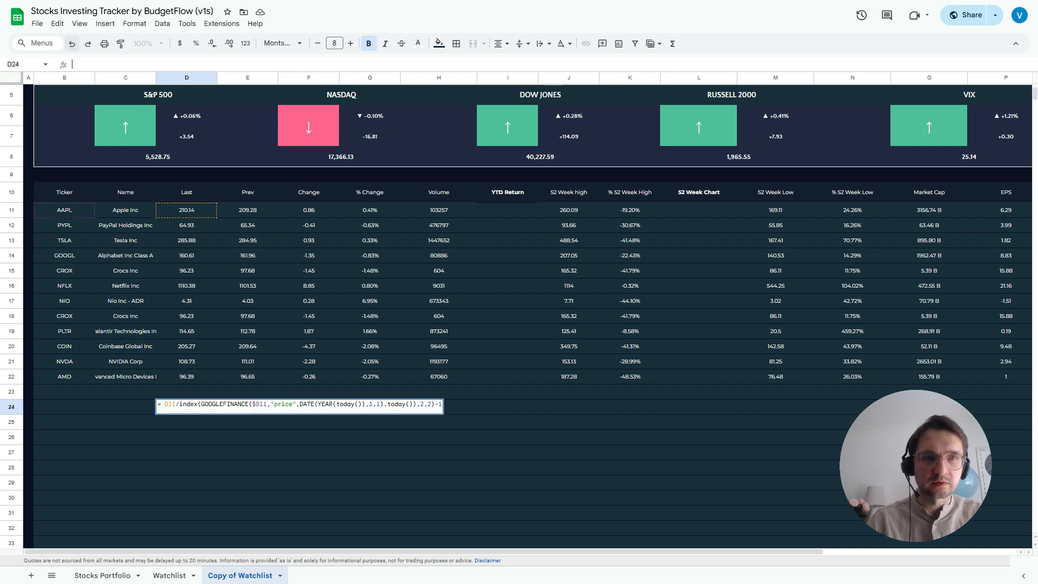
pyautogui.press('Return')
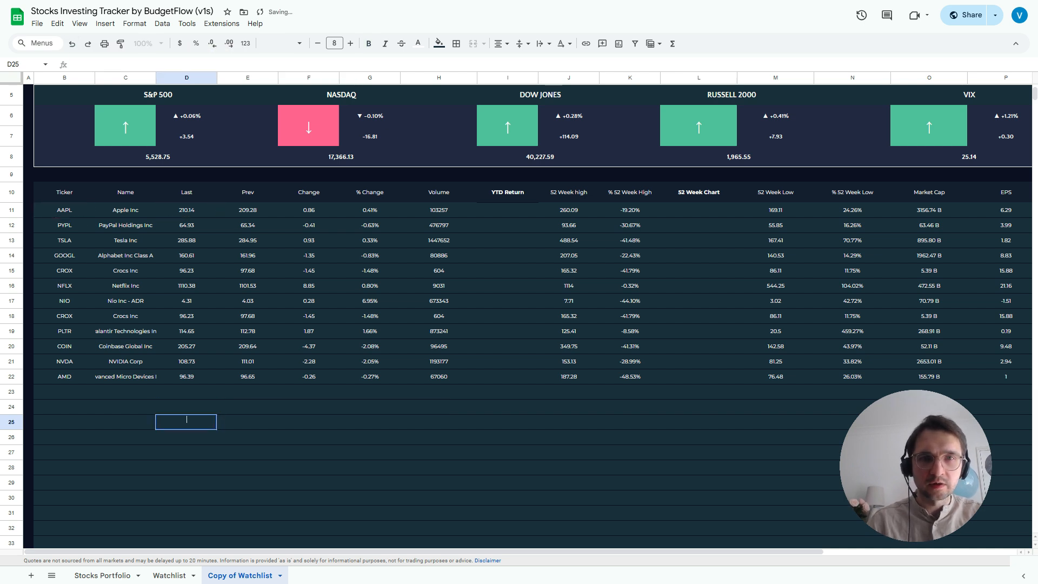
# Paste the cut formula into the YTD Return cell I11 and fill it down to I22
pyautogui.click(507, 210)
pyautogui.click(73, 65)
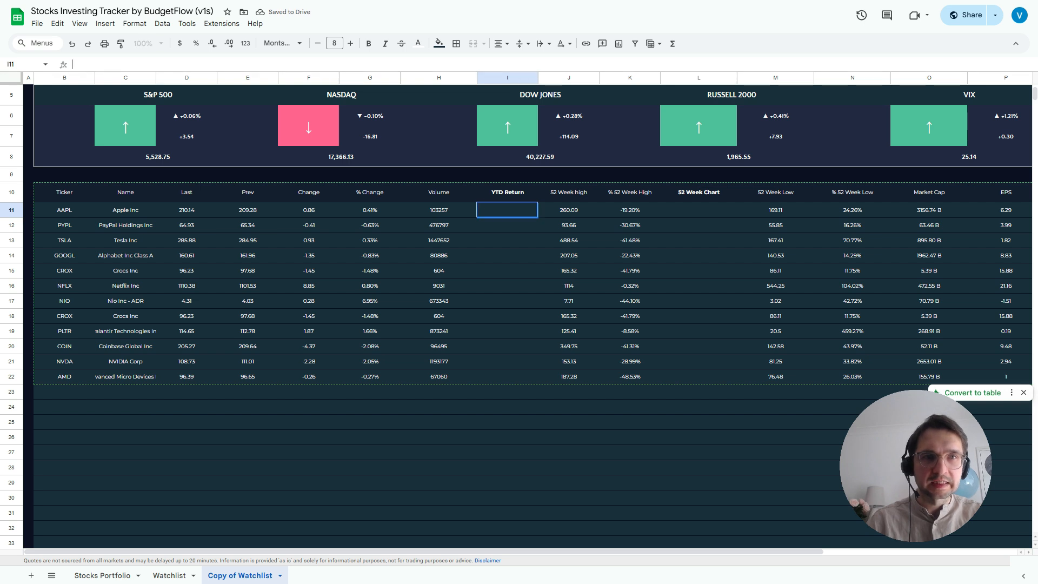
pyautogui.hotkey('ctrl', 'v')
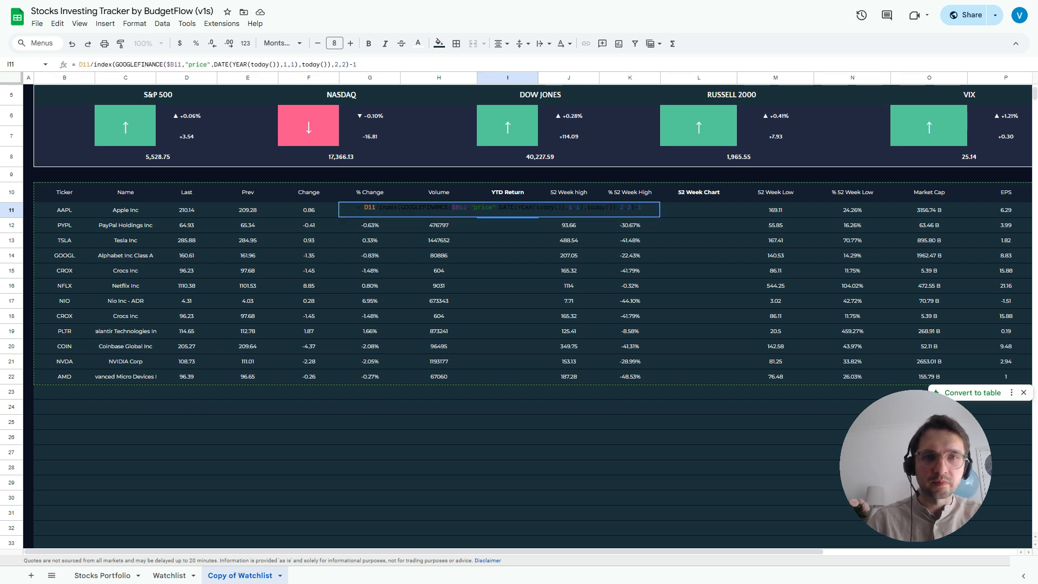
pyautogui.press('Return')
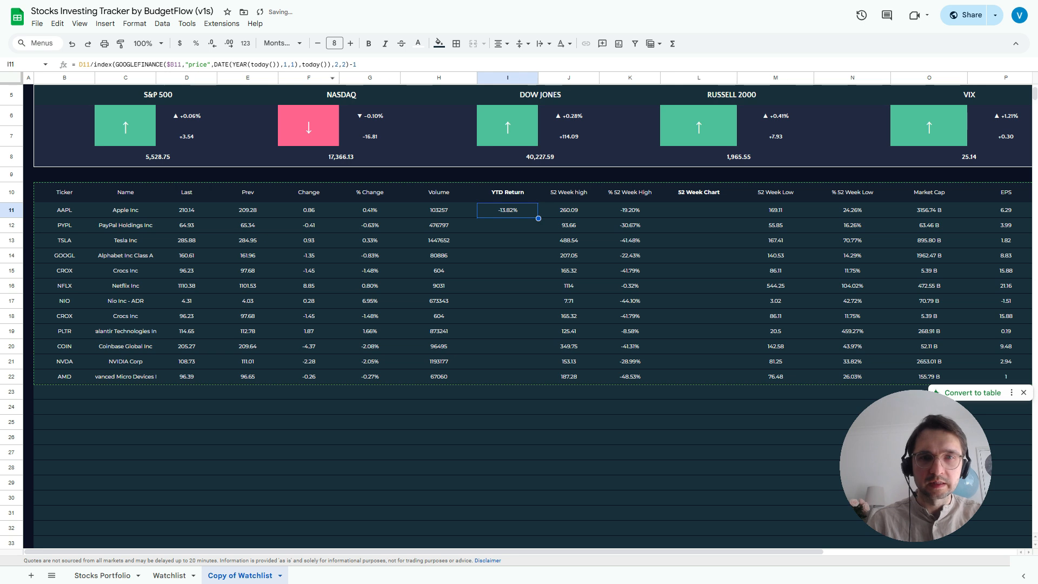
pyautogui.doubleClick(538, 218)
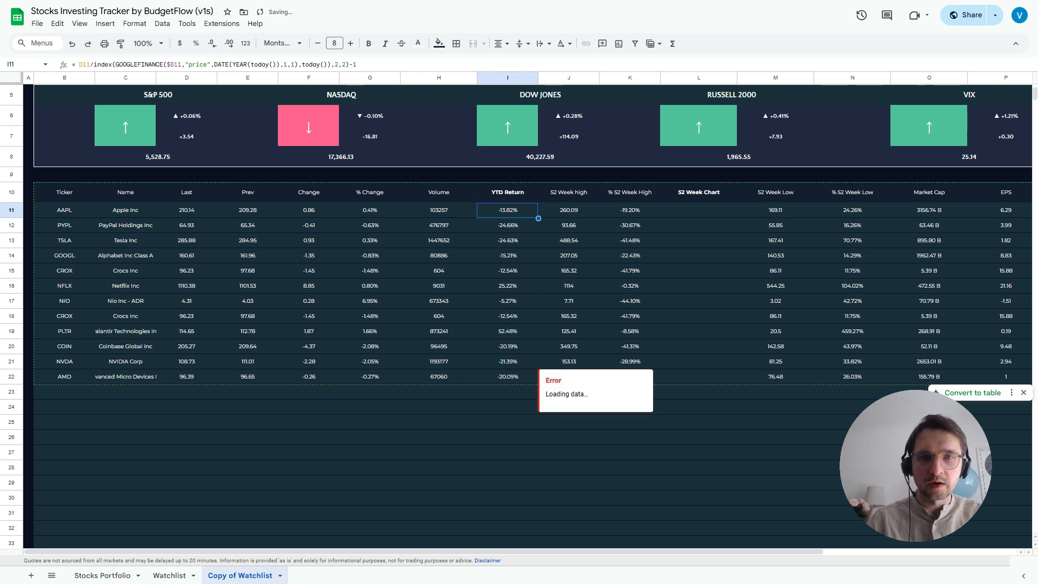
# Examine the YTD Return values and formulas for the listed tickers, and move on to the 52 Week Chart header
pyautogui.press('Down')
pyautogui.press('Down')
pyautogui.press('Down')
pyautogui.press('Down')
pyautogui.press('Down')
pyautogui.press('Down')
pyautogui.press('Down')
pyautogui.press('Down')
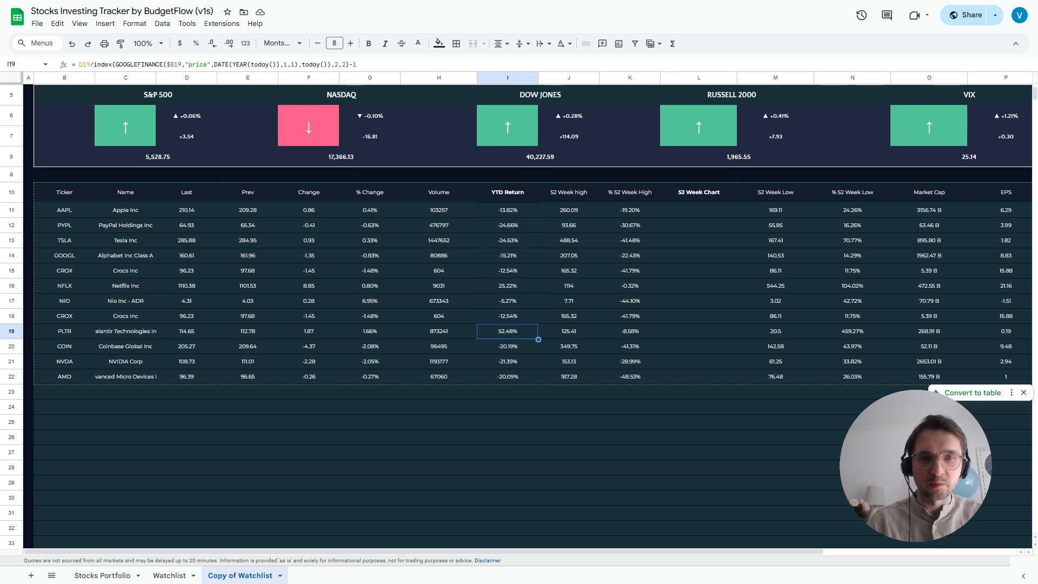
pyautogui.press('Up')
pyautogui.press('Up')
pyautogui.press('Up')
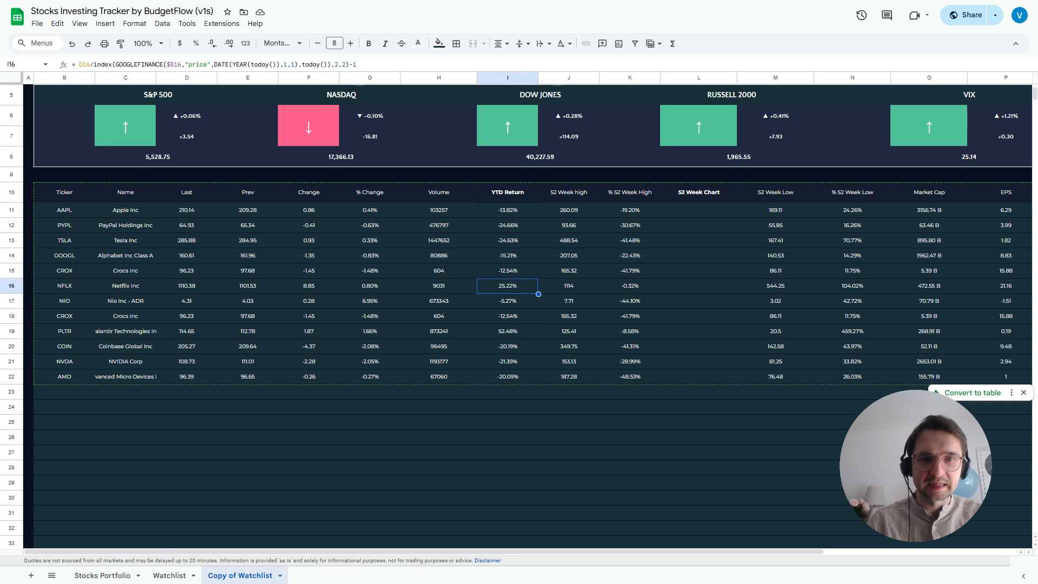
pyautogui.press('Down')
pyautogui.press('Down')
pyautogui.press('Down')
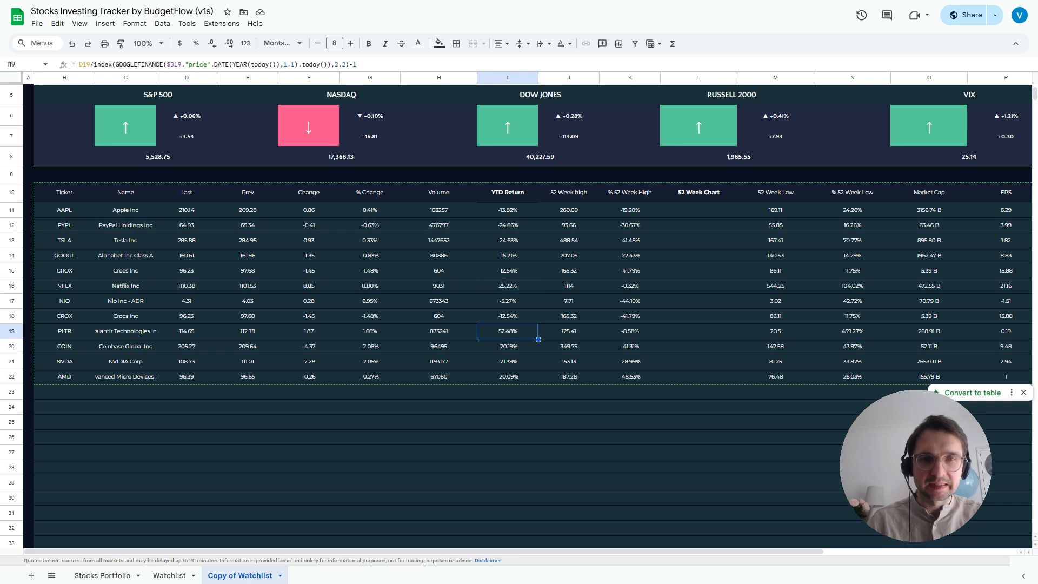
pyautogui.press('Down')
pyautogui.press('Down')
pyautogui.press('Up')
pyautogui.press('Up')
pyautogui.press('Up')
pyautogui.press('Up')
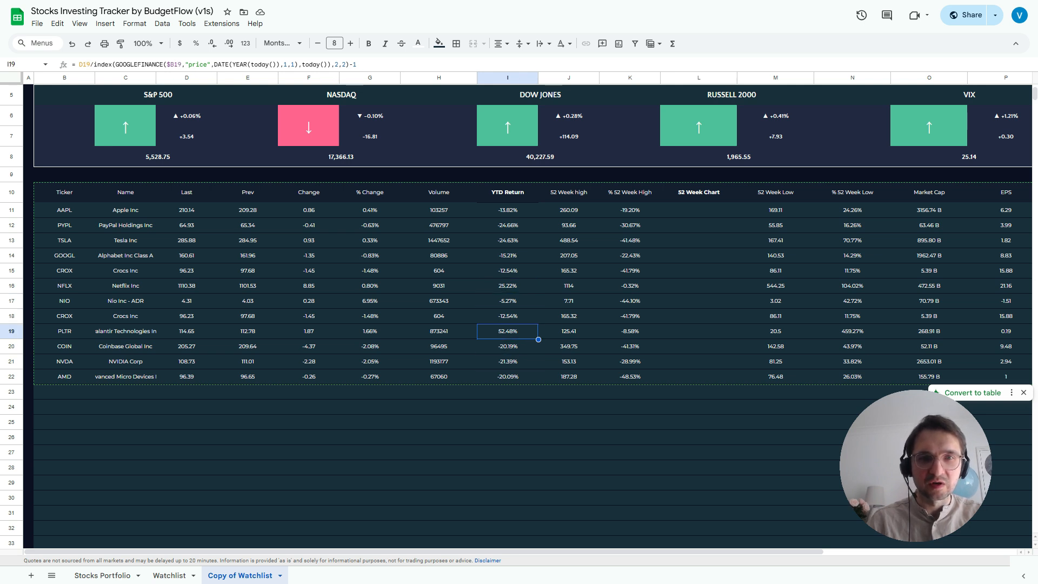
pyautogui.press('Up')
pyautogui.press('Up')
pyautogui.press('Up')
pyautogui.press('Down')
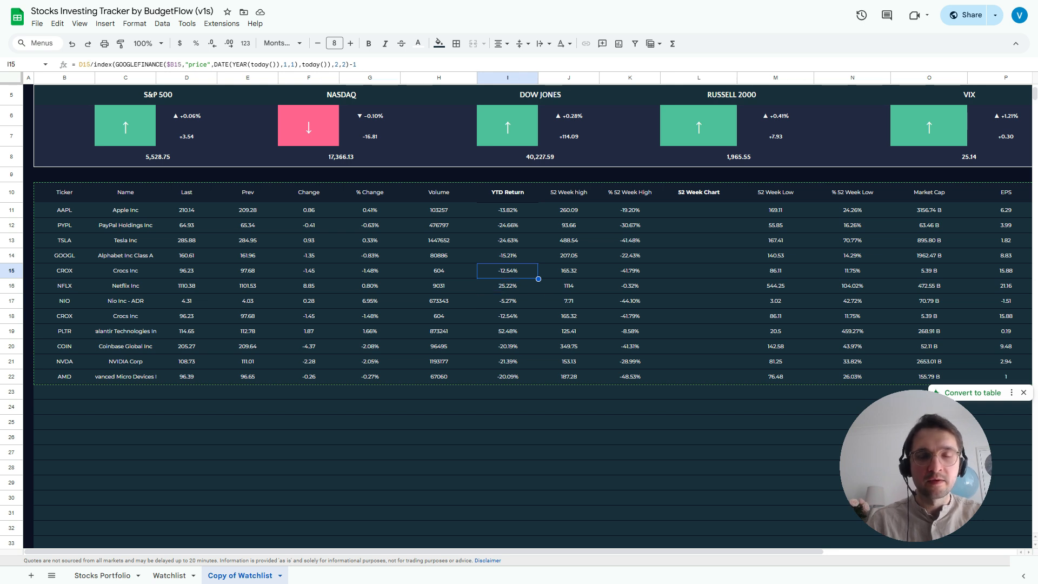
pyautogui.press('Up')
pyautogui.press('Up')
pyautogui.press('Up')
pyautogui.press('Up')
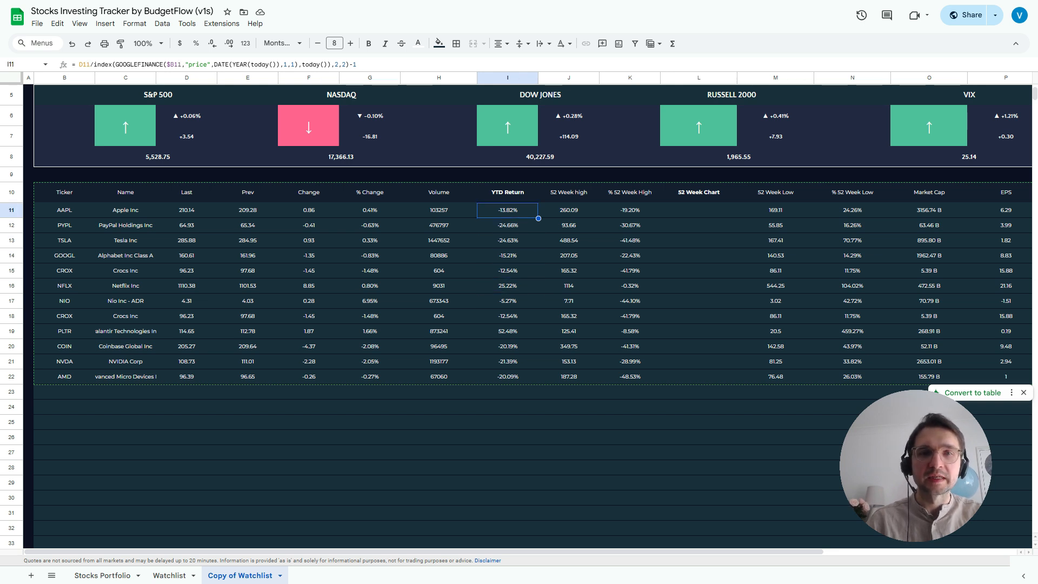
pyautogui.press('Up')
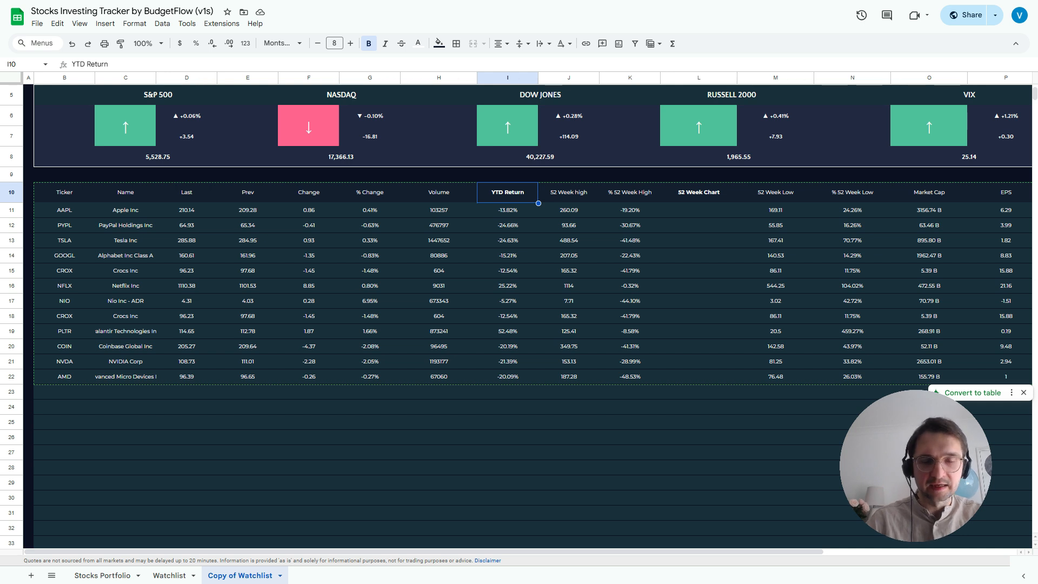
pyautogui.press('Right')
pyautogui.press('Right')
pyautogui.press('Right')
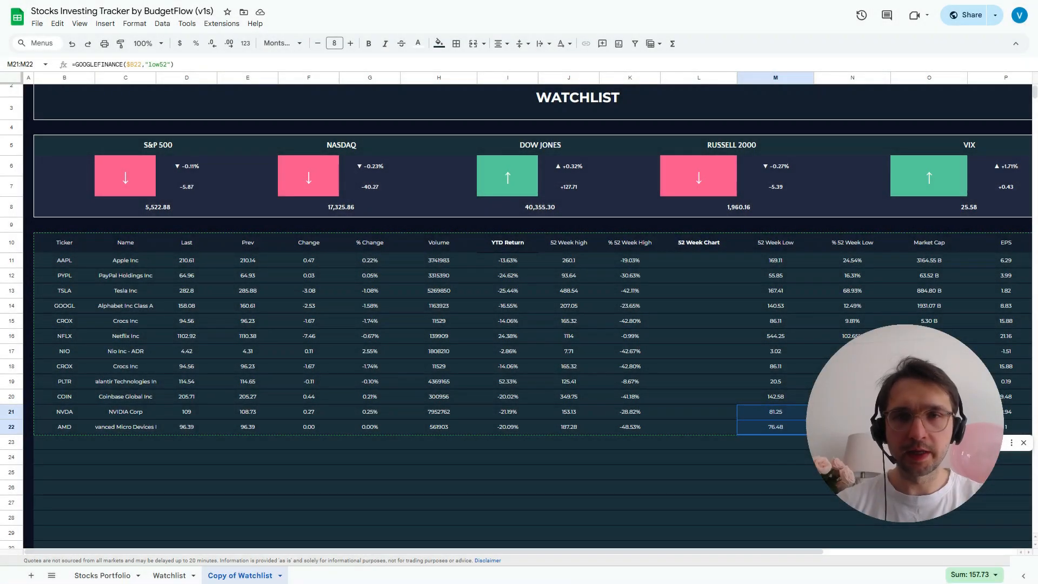
# Start a GOOGLEFINANCE formula in D24 with the column-locked ticker reference $B11 and the attribute "price"
pyautogui.click(698, 260)
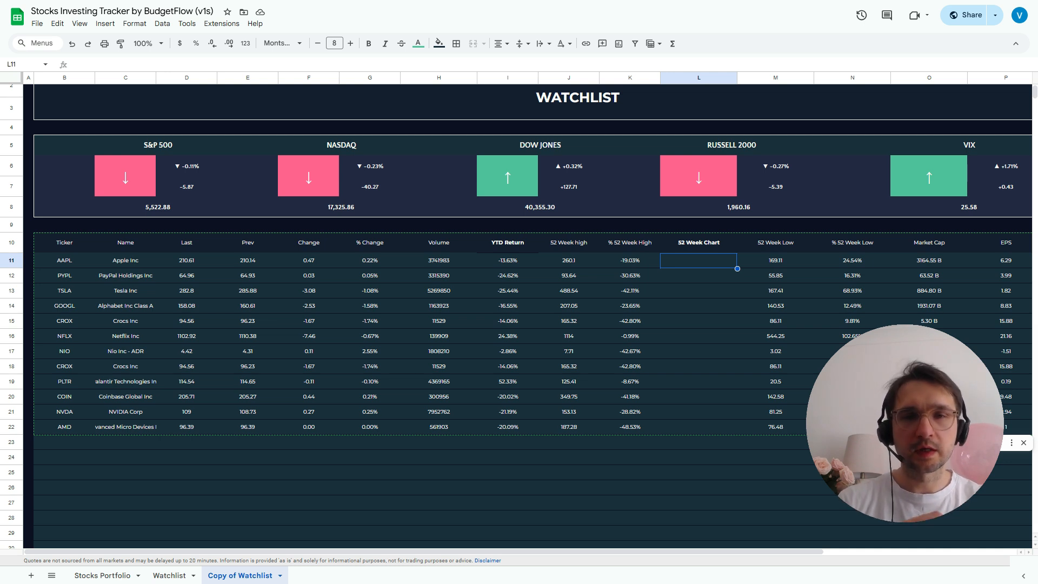
pyautogui.click(247, 458)
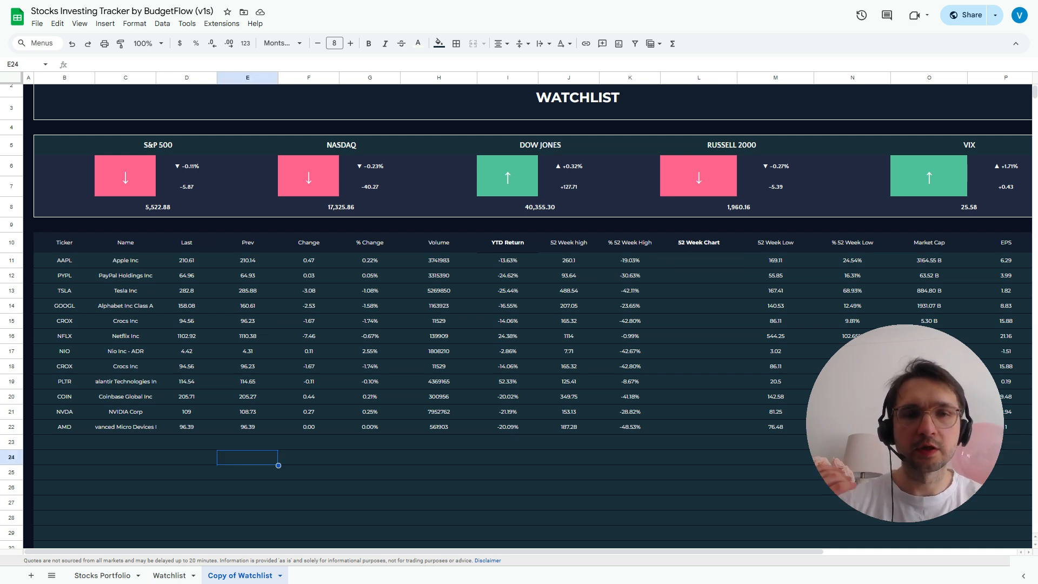
pyautogui.click(186, 457)
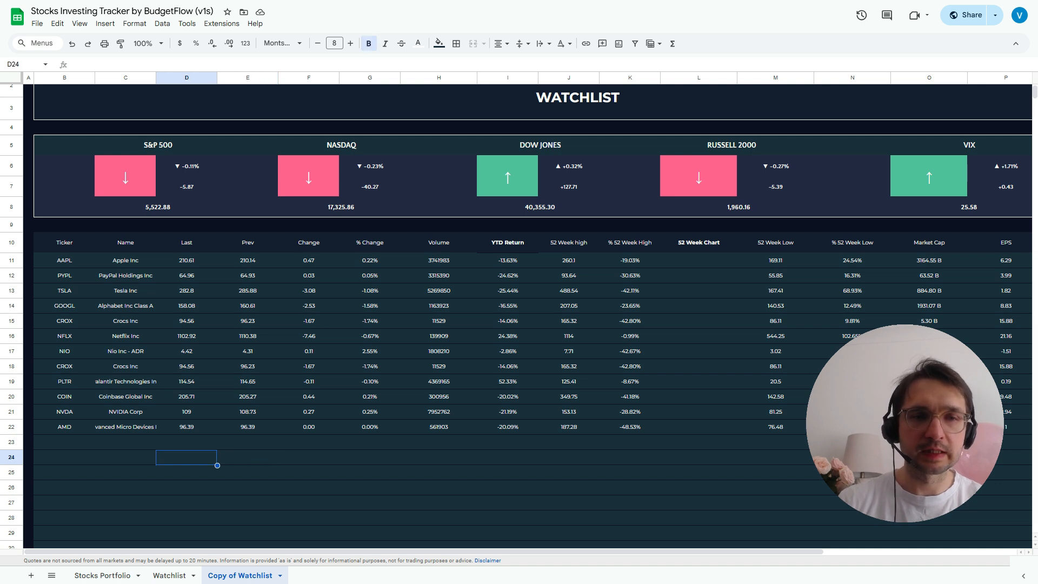
pyautogui.write('=GOOGLEFINANCE(')
pyautogui.press('Left')
pyautogui.press('Left')
pyautogui.press('Up')
pyautogui.press('Up')
pyautogui.press('Up')
pyautogui.press('Up')
pyautogui.press('Up')
pyautogui.press('Up')
pyautogui.press('Up')
pyautogui.press('Up')
pyautogui.press('Up')
pyautogui.press('Up')
pyautogui.press('Up')
pyautogui.press('Up')
pyautogui.press('Up')
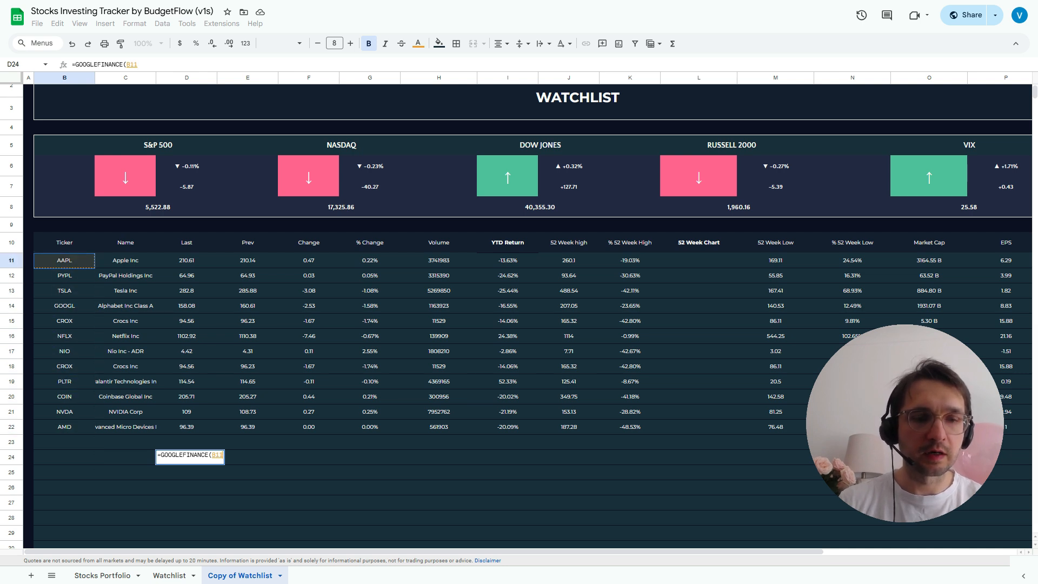
pyautogui.press('F4')
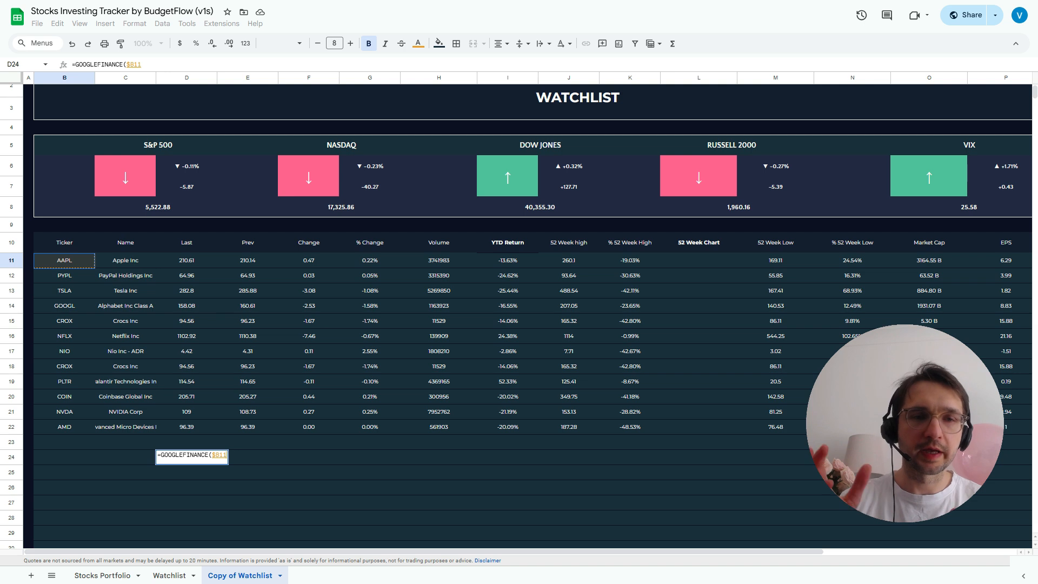
pyautogui.write(',')
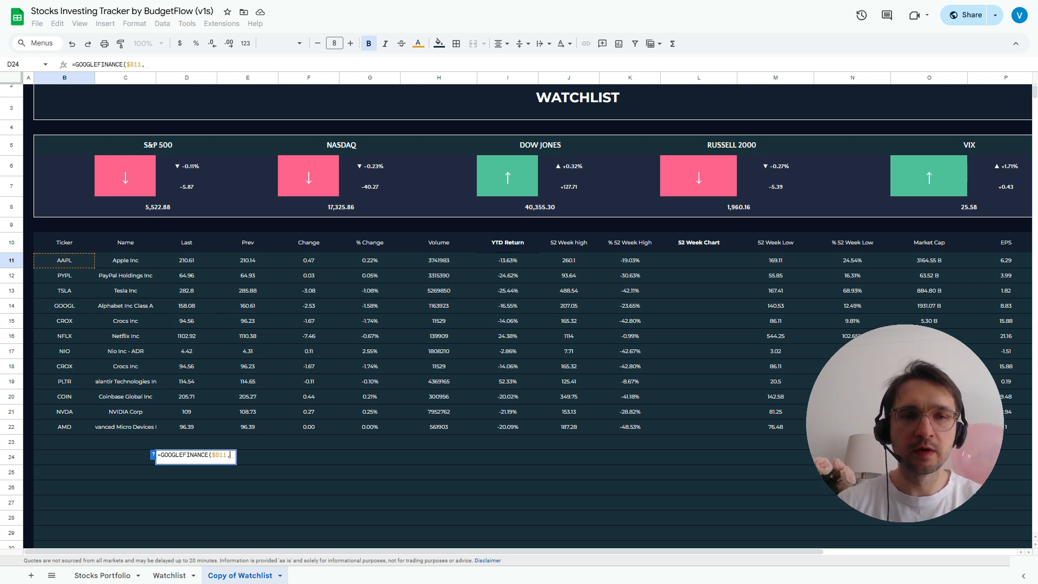
pyautogui.write('"price"')
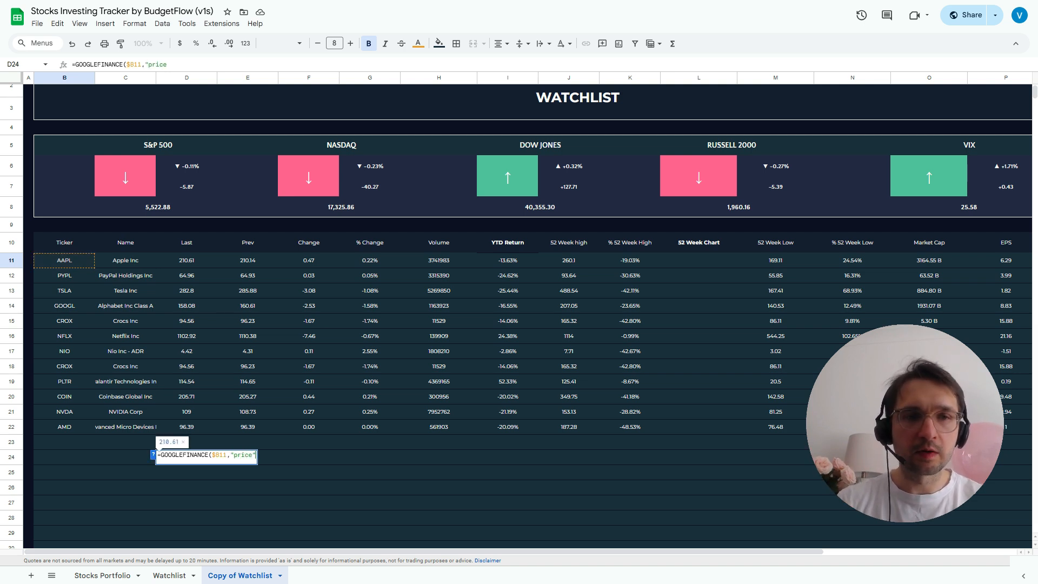
pyautogui.write(',')
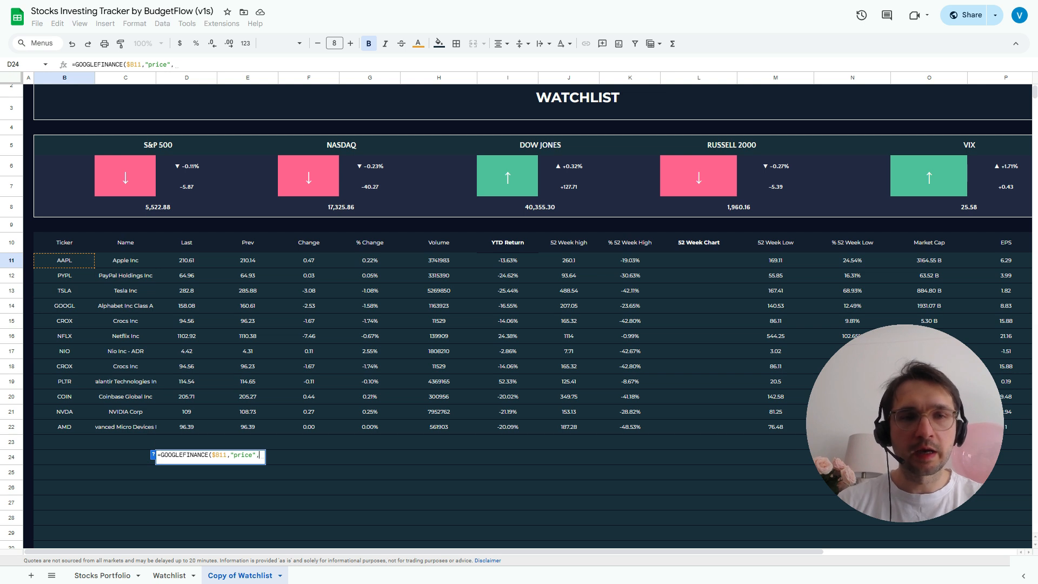
# Complete the D24 formula with start date today()-365, end date today() and interval "Weekly"
pyautogui.click(153, 455)
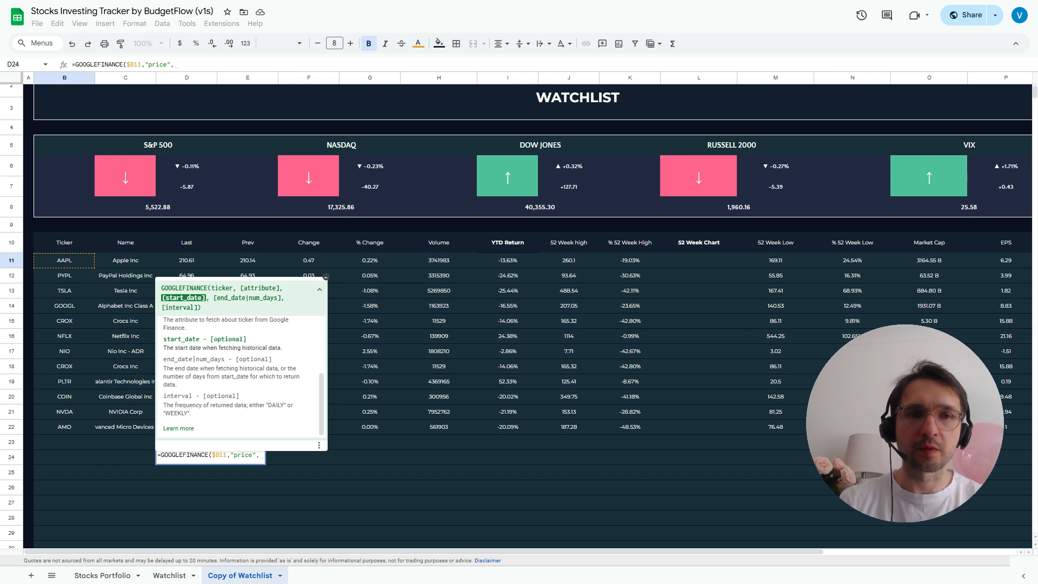
pyautogui.write('tod')
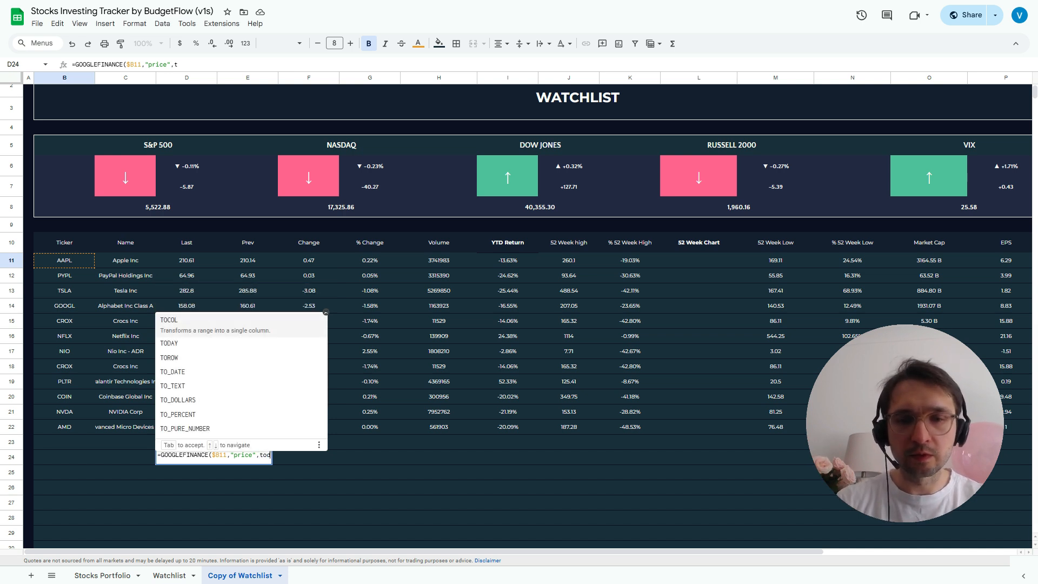
pyautogui.write('ay()-365')
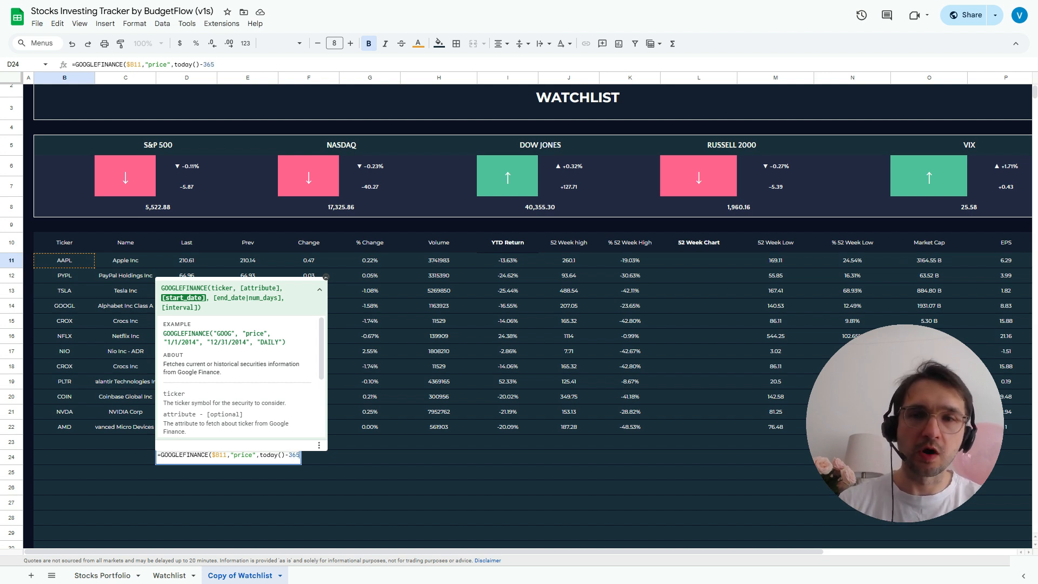
pyautogui.write(',today()')
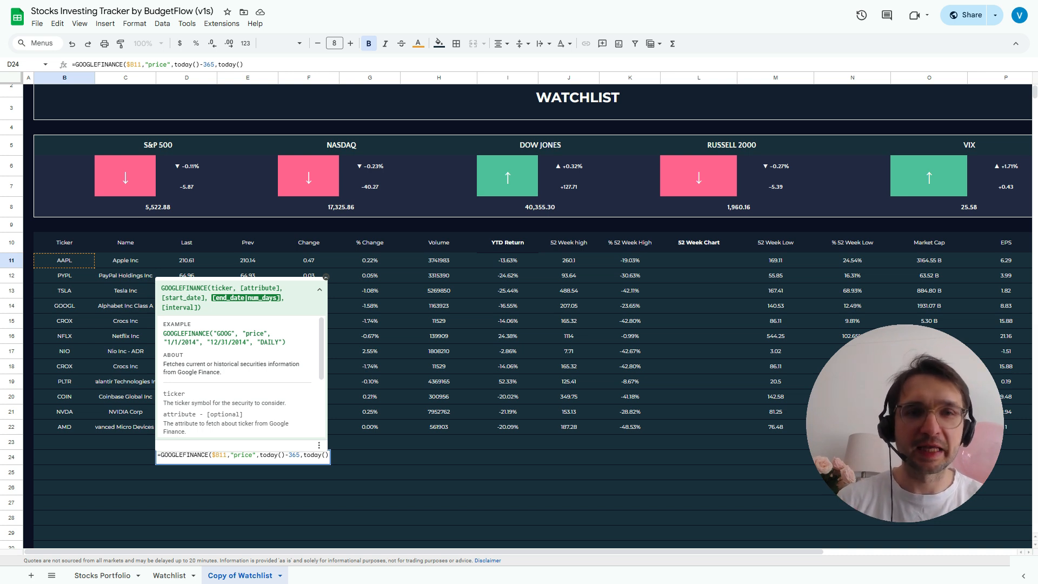
pyautogui.write(',"Weekly')
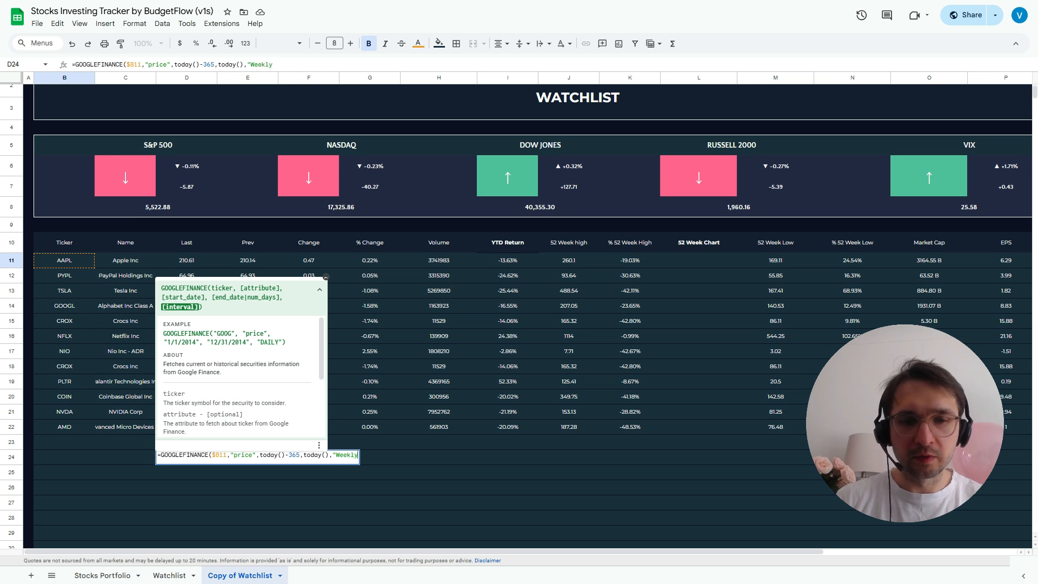
pyautogui.write('")')
pyautogui.press('Return')
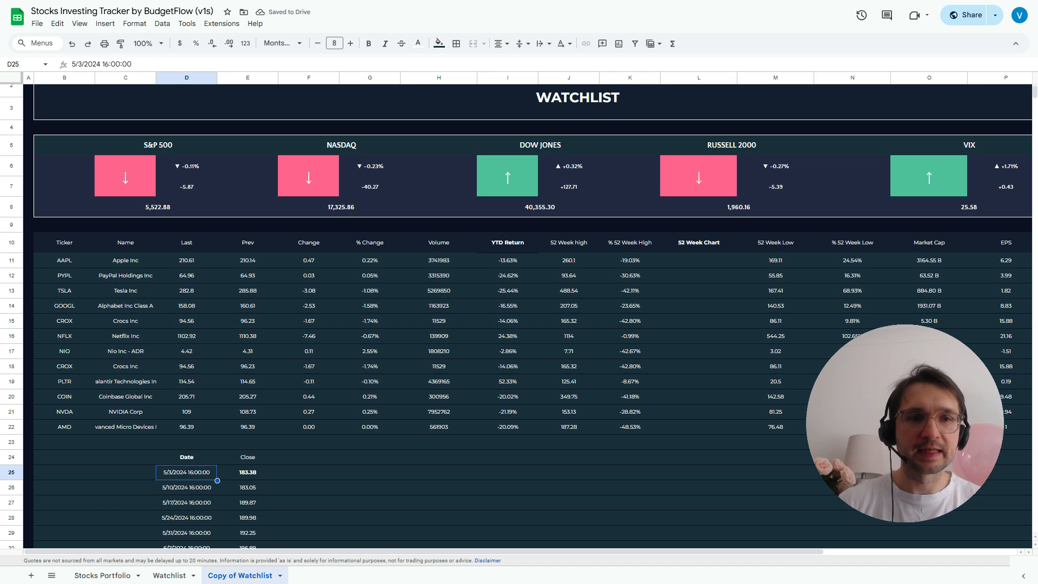
# Copy the weekly price history formula out of D24 and clear that cell
pyautogui.scroll(-1, 516, 316)
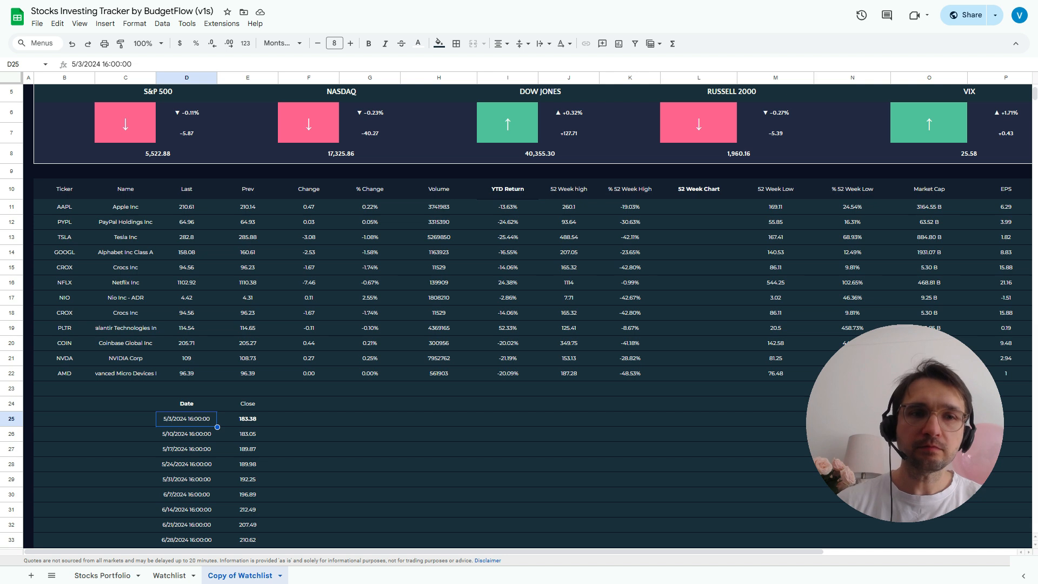
pyautogui.click(186, 404)
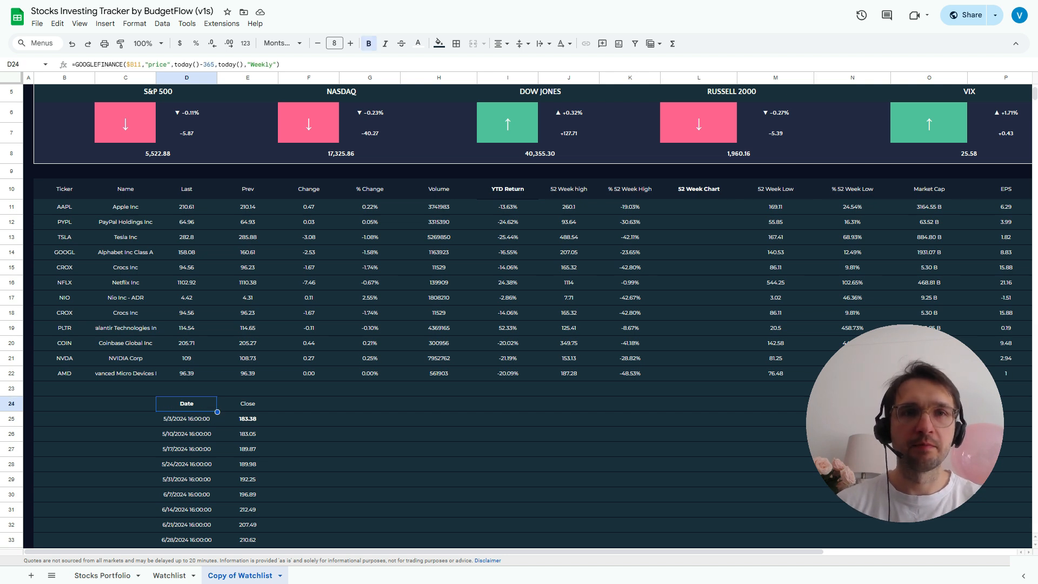
pyautogui.moveTo(292, 65); pyautogui.dragTo(65, 64)
pyautogui.hotkey('ctrl', 'c')
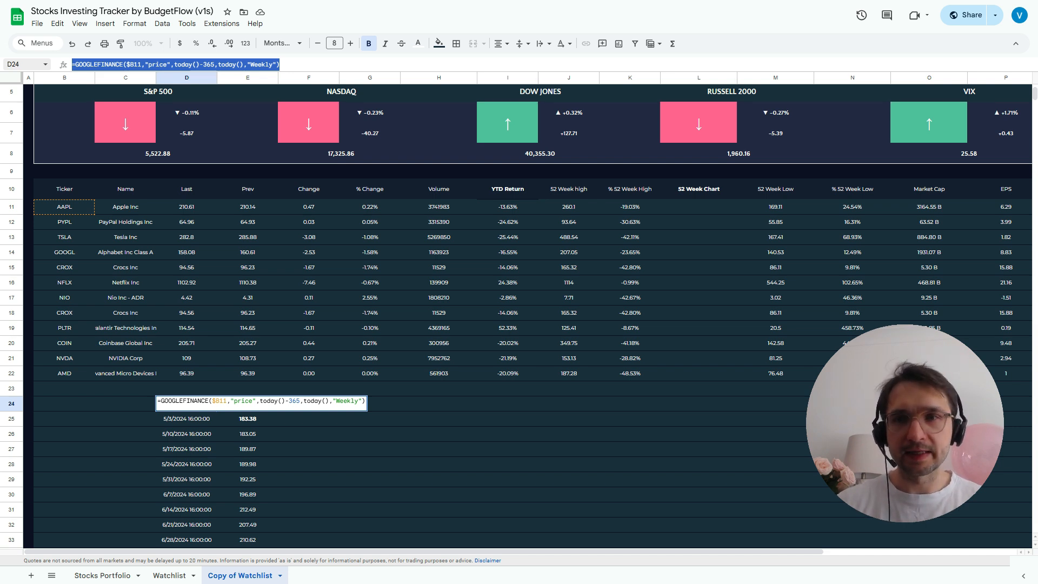
pyautogui.press('BackSpace')
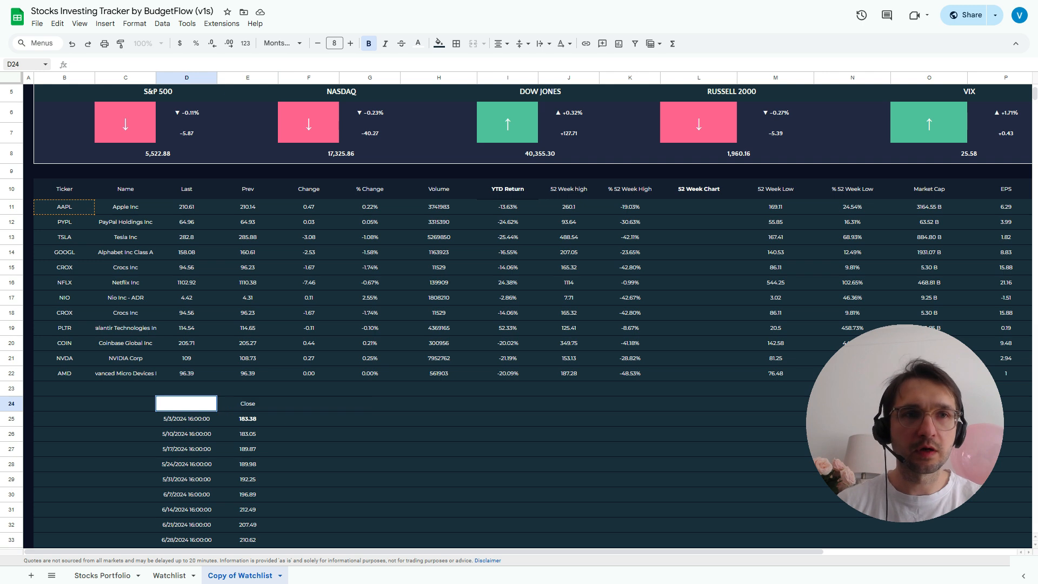
pyautogui.press('Return')
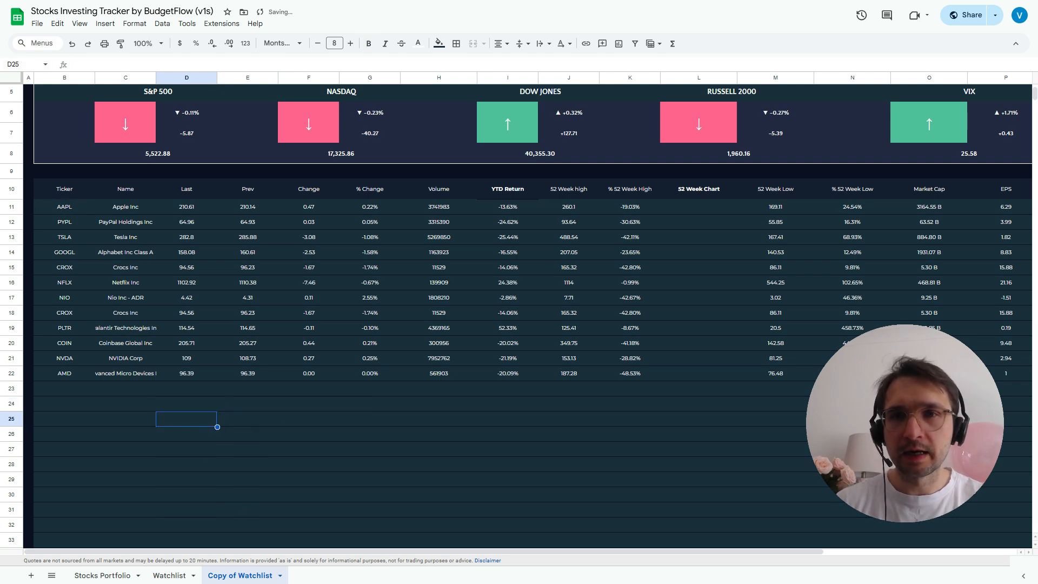
# Paste the copied formula into the 52 Week Chart cell L11 and make it the data argument of a SPARKLINE function
pyautogui.doubleClick(698, 206)
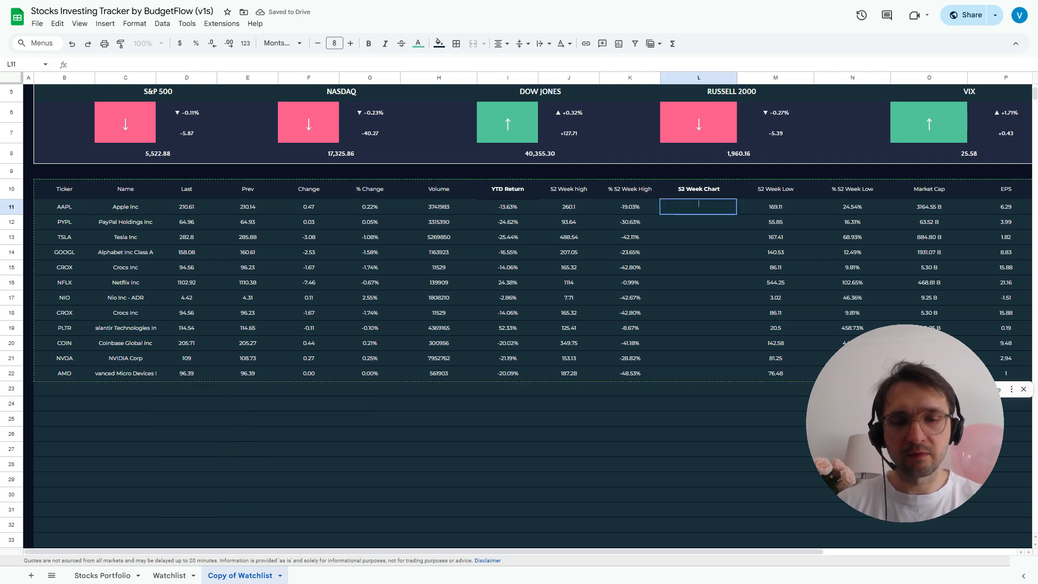
pyautogui.hotkey('ctrl', 'v')
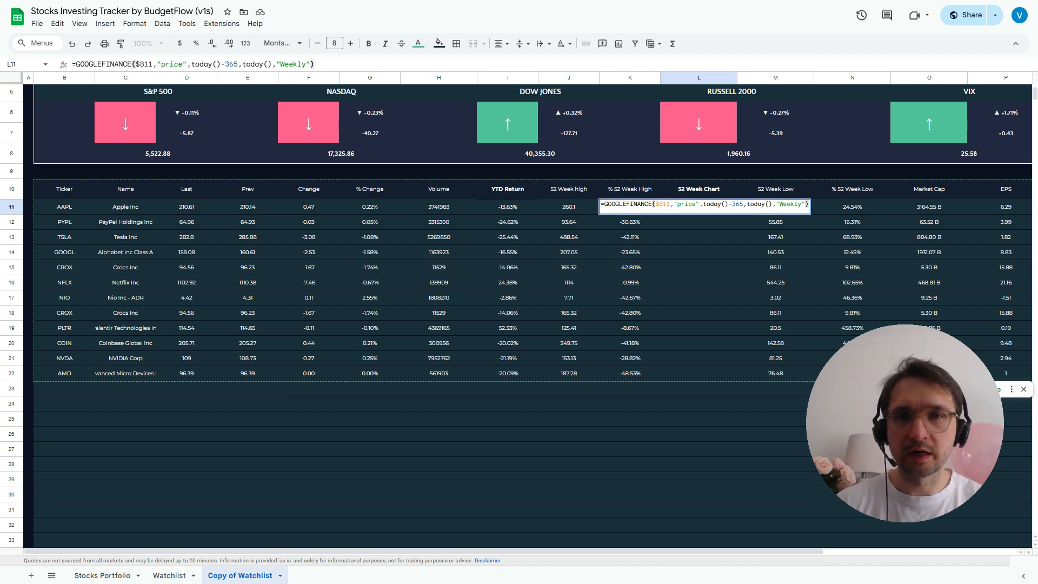
pyautogui.write('spark')
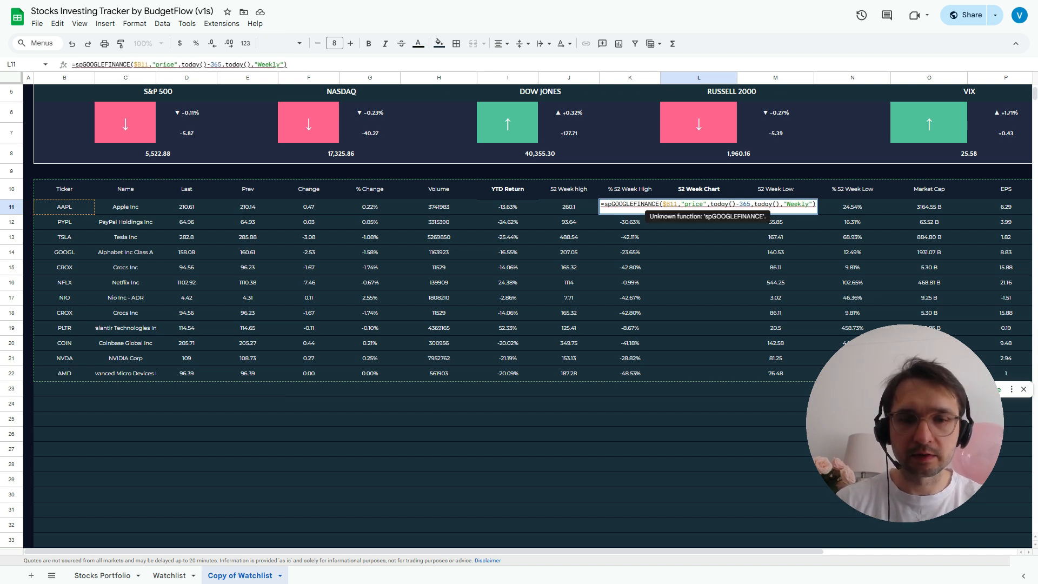
pyautogui.write('line(')
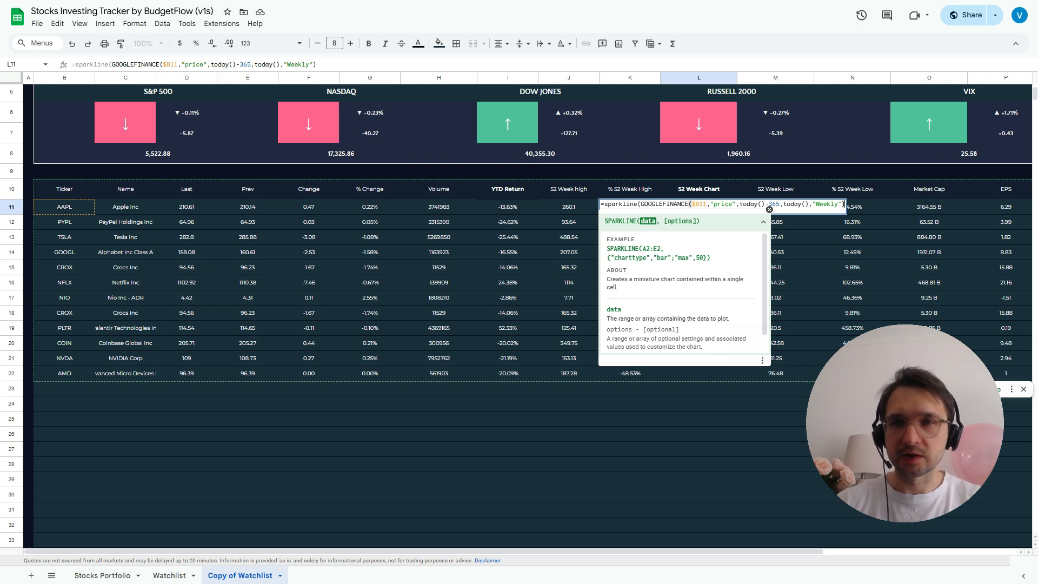
pyautogui.moveTo(845, 204); pyautogui.dragTo(641, 204)
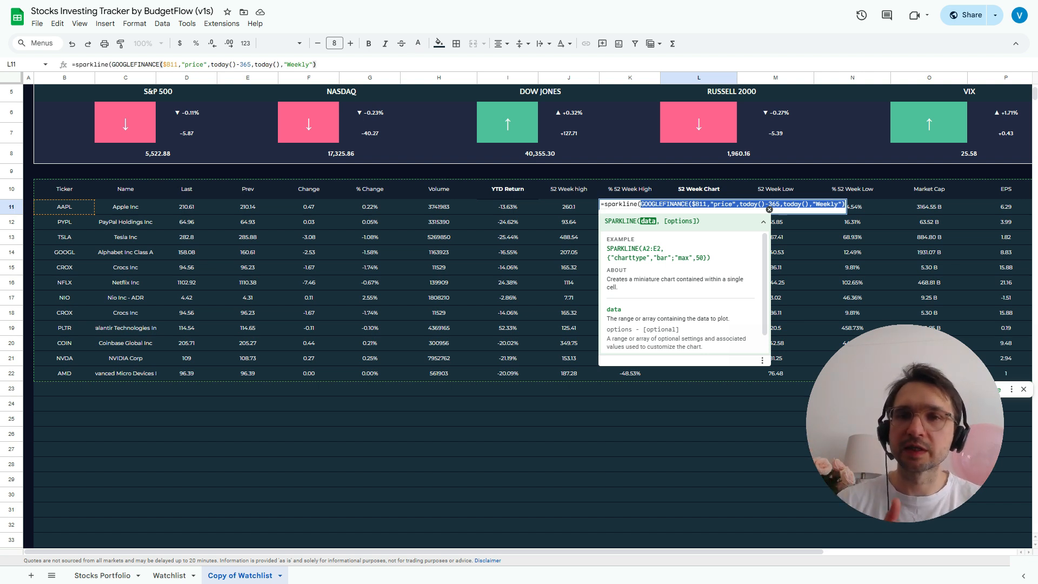
pyautogui.click(844, 204)
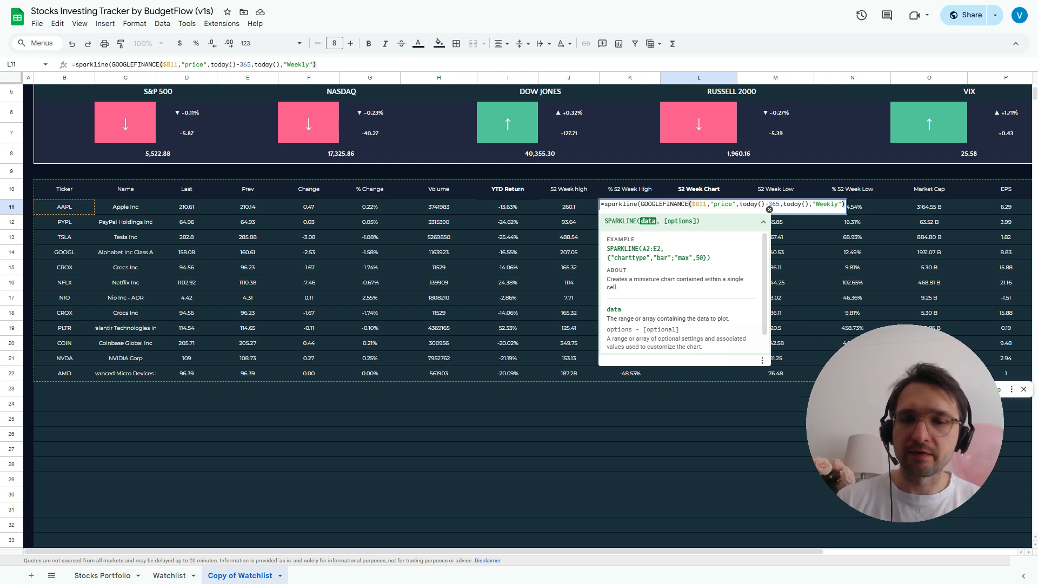
# Begin the SPARKLINE options array in L11 with "charttype" set to "line"
pyautogui.write(',')
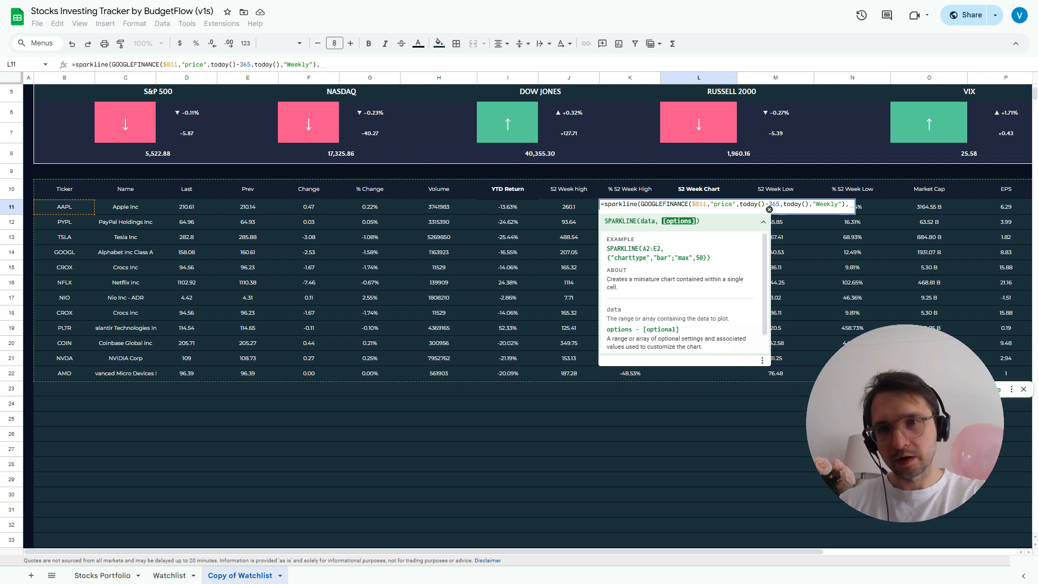
pyautogui.write('{')
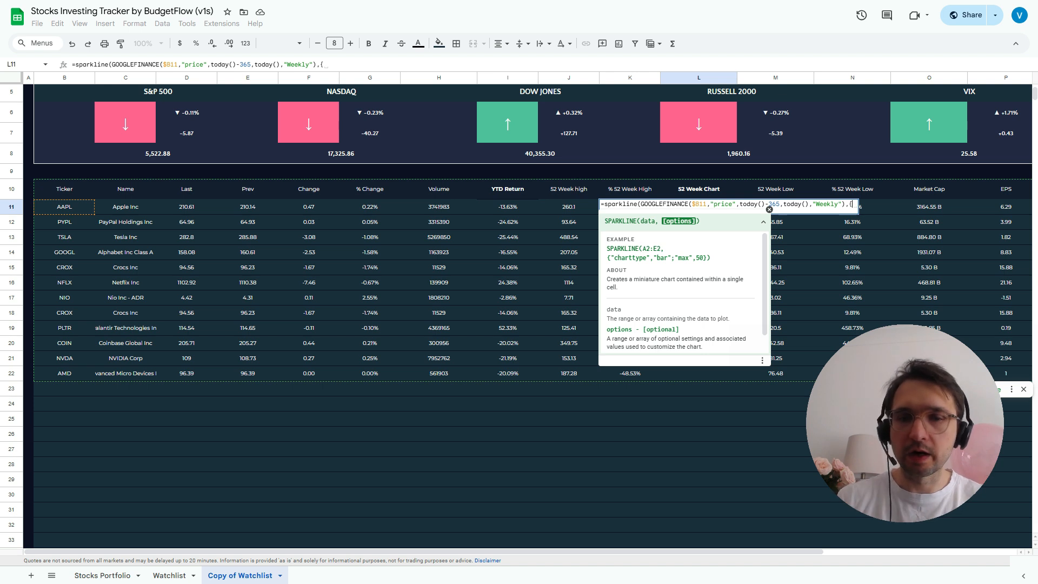
pyautogui.write('"c')
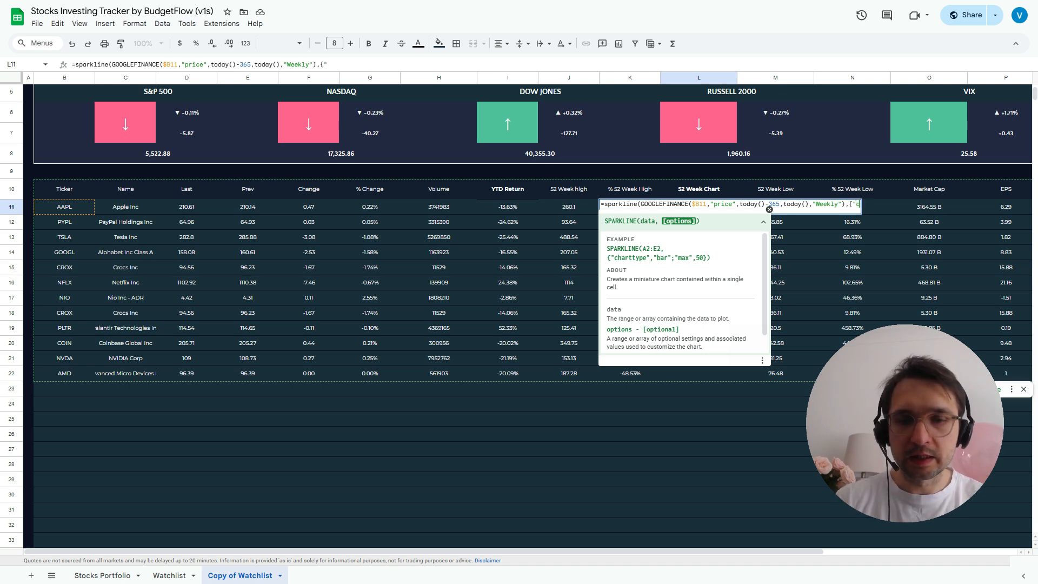
pyautogui.write('harttype')
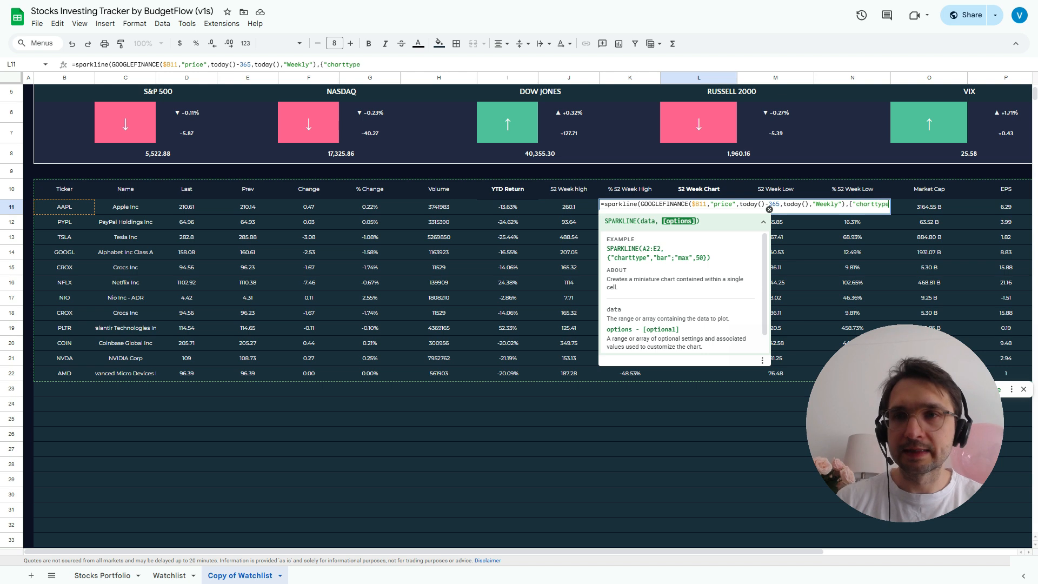
pyautogui.write('",')
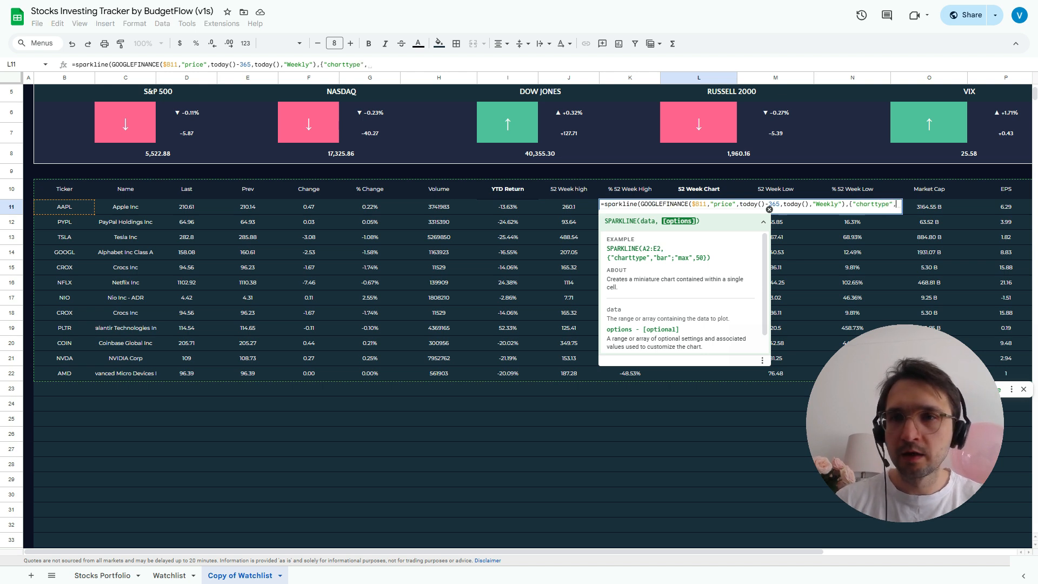
pyautogui.write('"line"')
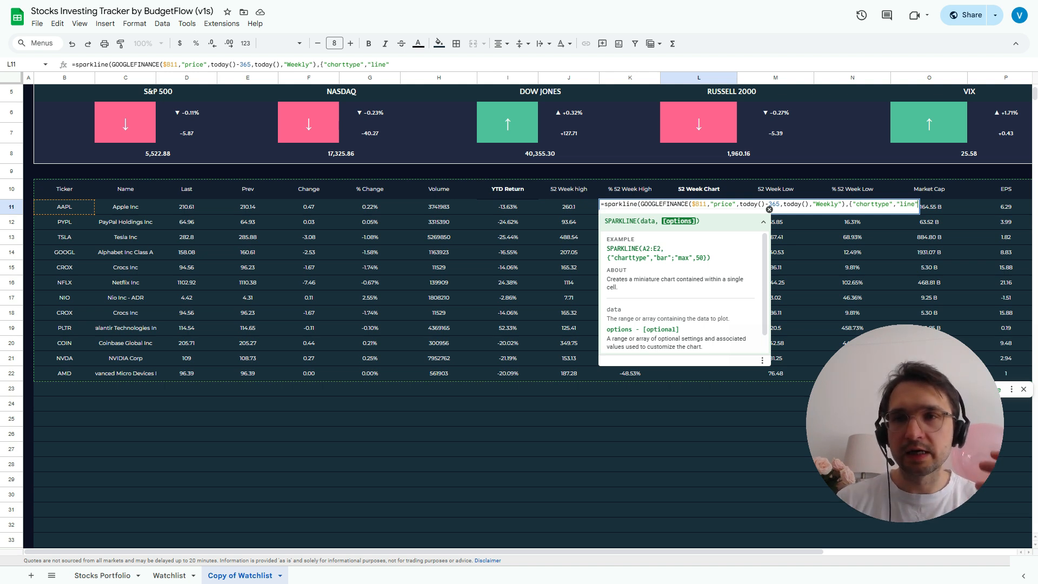
# Complete the L11 SPARKLINE options with "linewidth" set to 2 and fill the formula down the 52 Week Chart column through row 22
pyautogui.write(';')
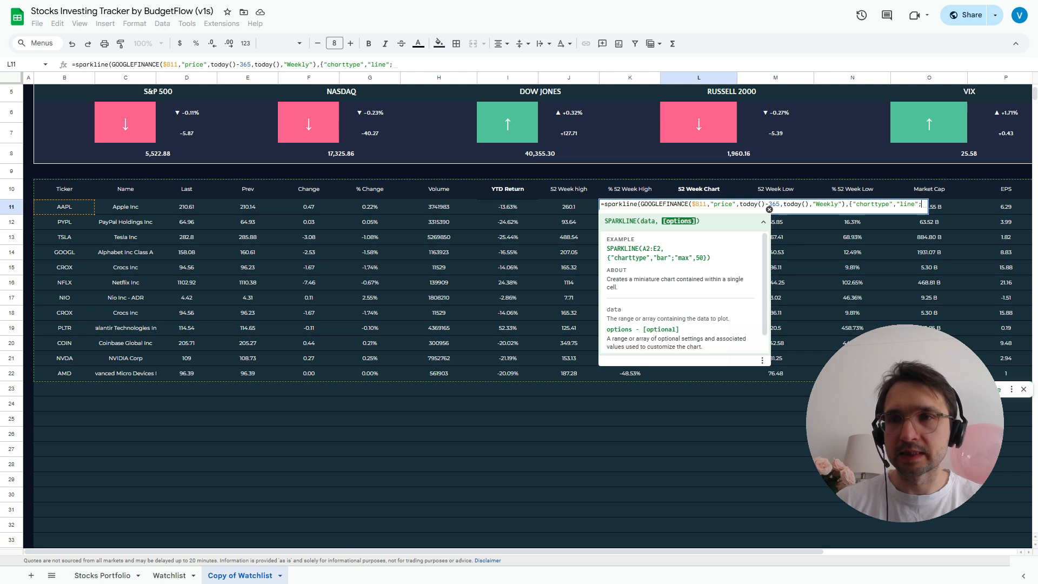
pyautogui.write('"')
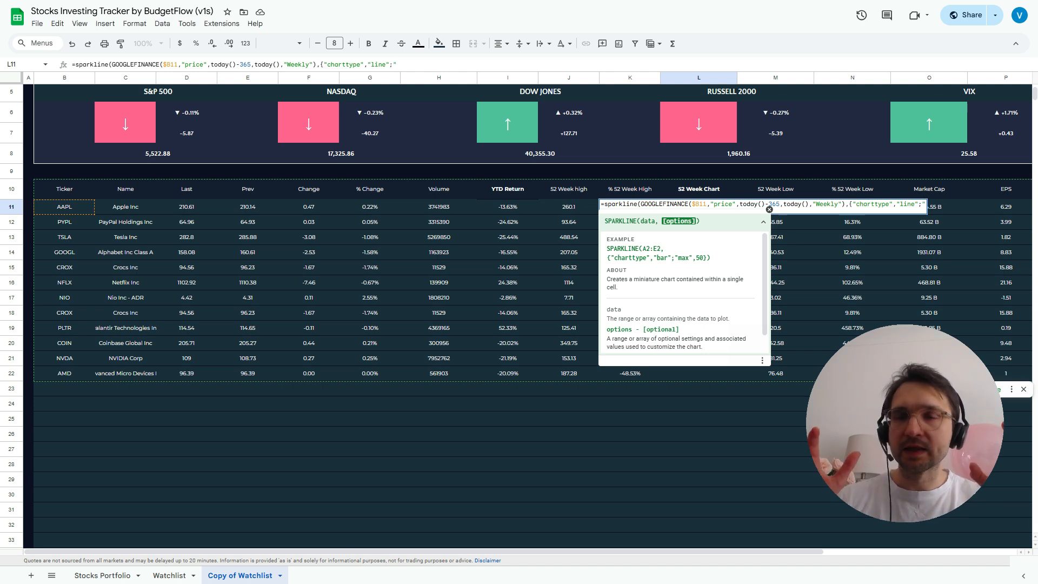
pyautogui.write('line')
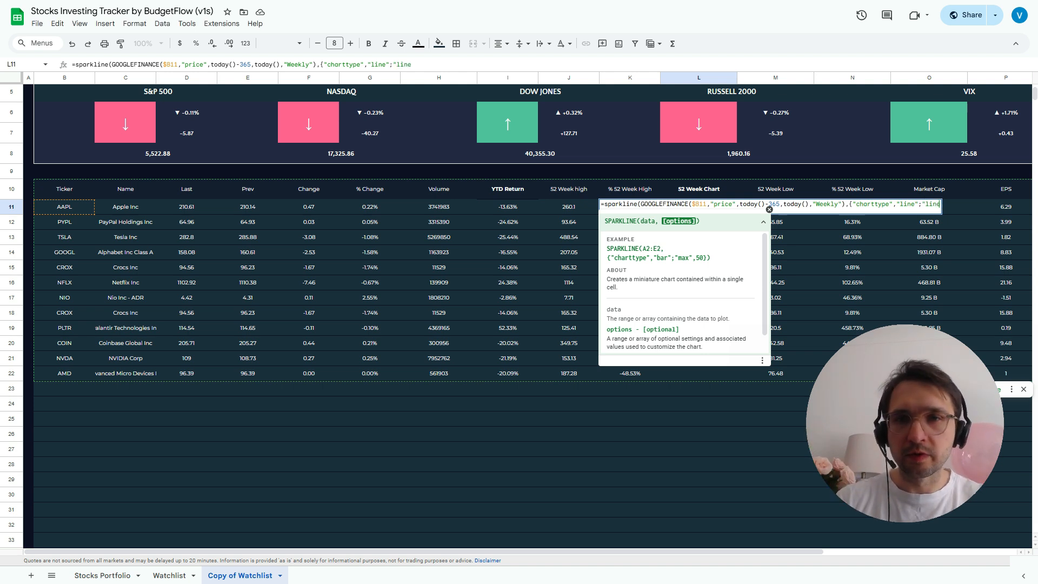
pyautogui.write('wit')
pyautogui.write('th"')
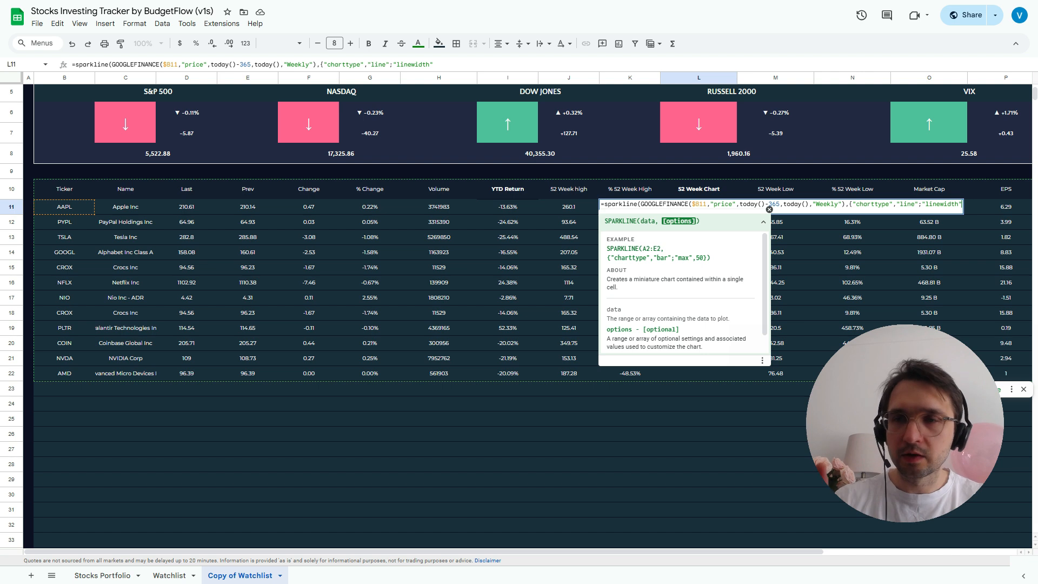
pyautogui.write(',')
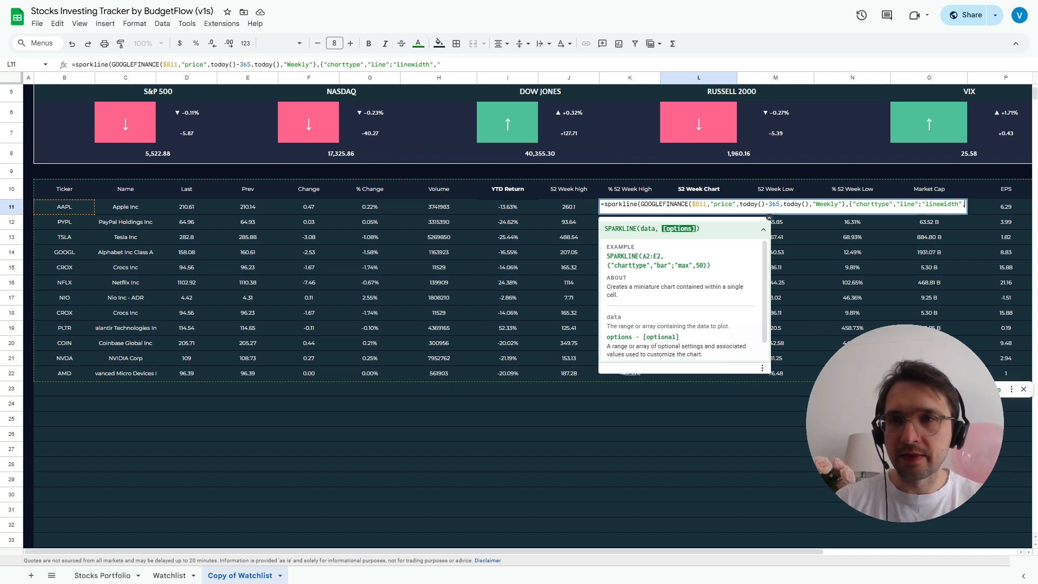
pyautogui.write('2')
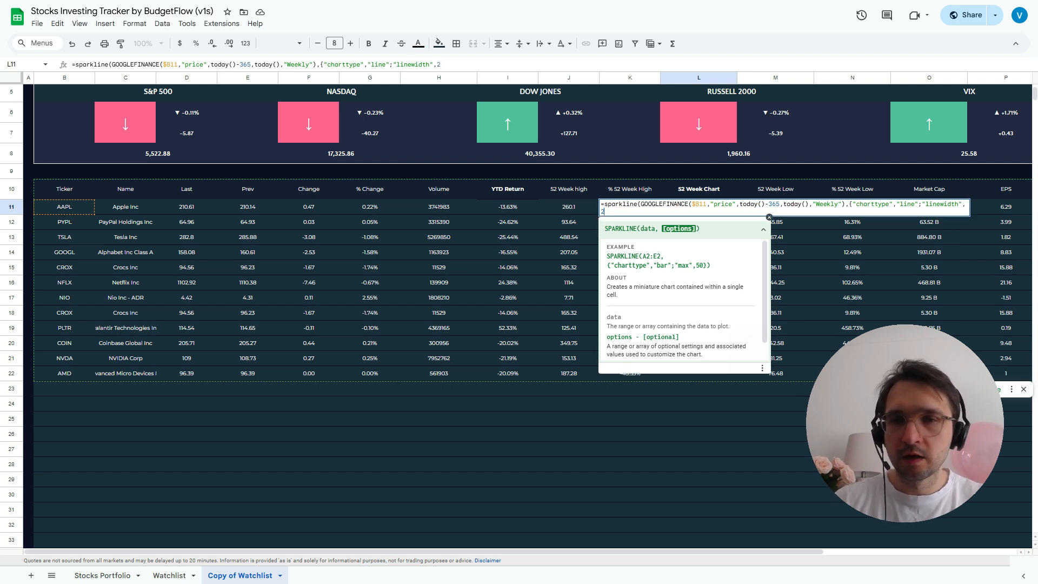
pyautogui.write('})')
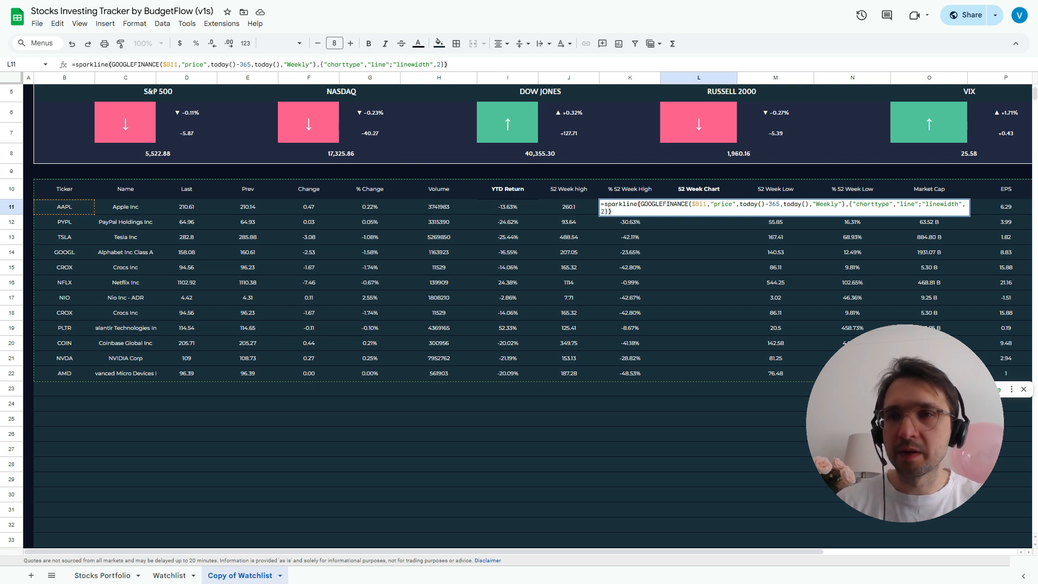
pyautogui.moveTo(847, 204); pyautogui.dragTo(611, 211)
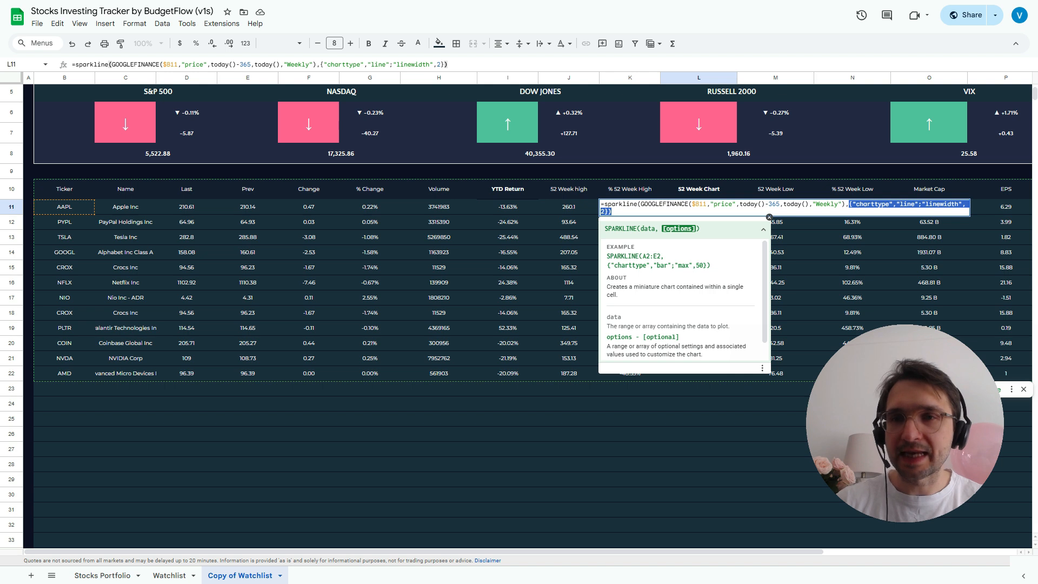
pyautogui.press('Return')
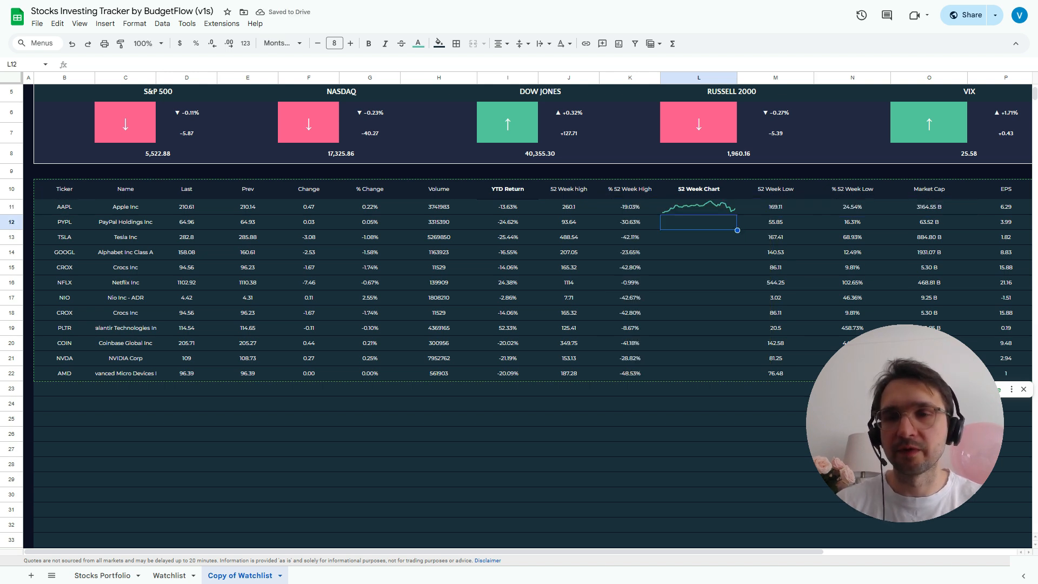
pyautogui.click(698, 207)
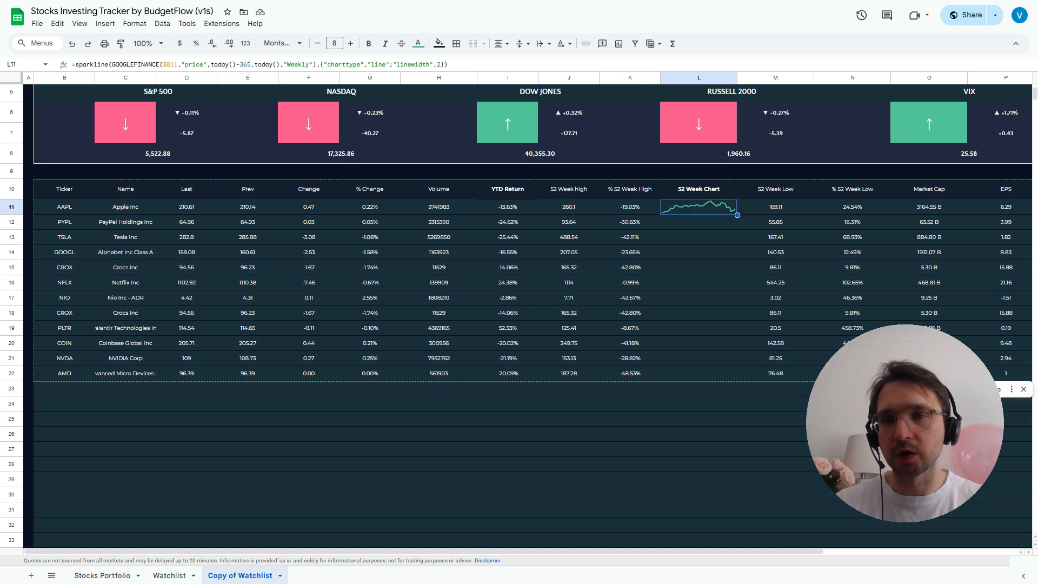
pyautogui.doubleClick(737, 215)
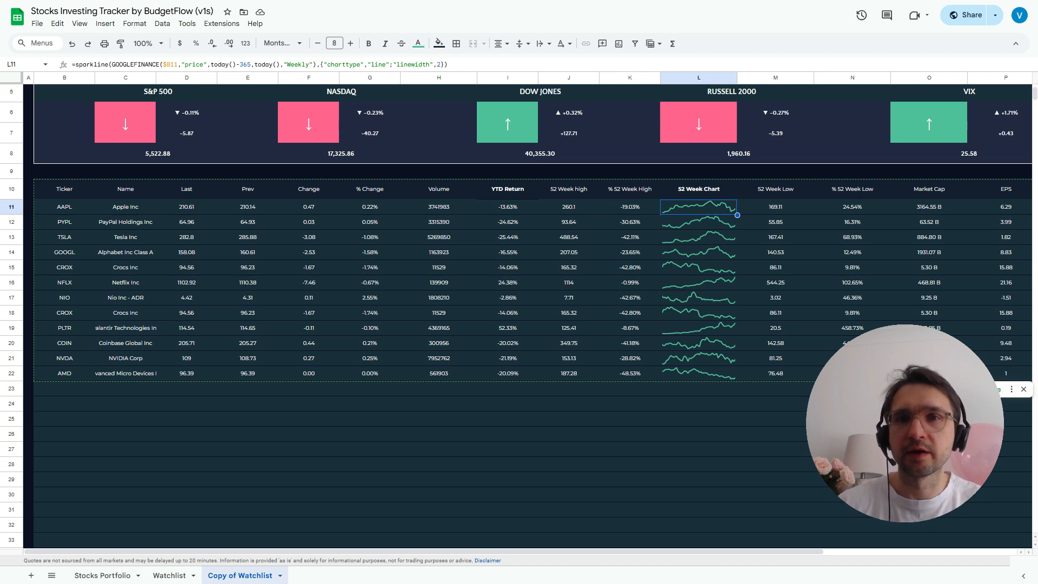
# Review the formulas in row 11 from the YTD Return column across to the 52 Week Chart column
pyautogui.press('Left')
pyautogui.press('Left')
pyautogui.press('Left')
pyautogui.press('Left')
pyautogui.press('Right')
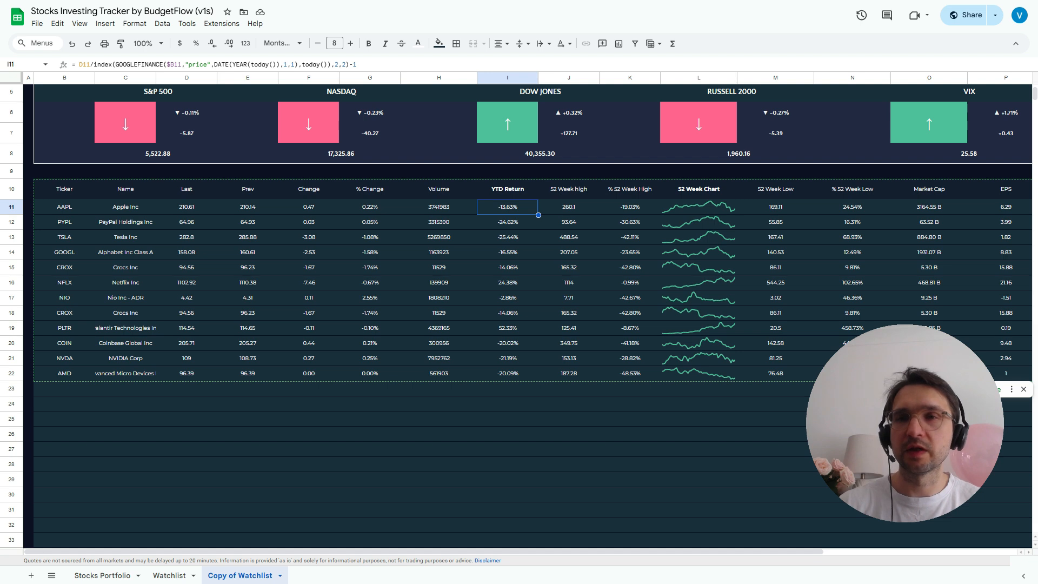
pyautogui.press('Right')
pyautogui.press('Right')
pyautogui.press('Right')
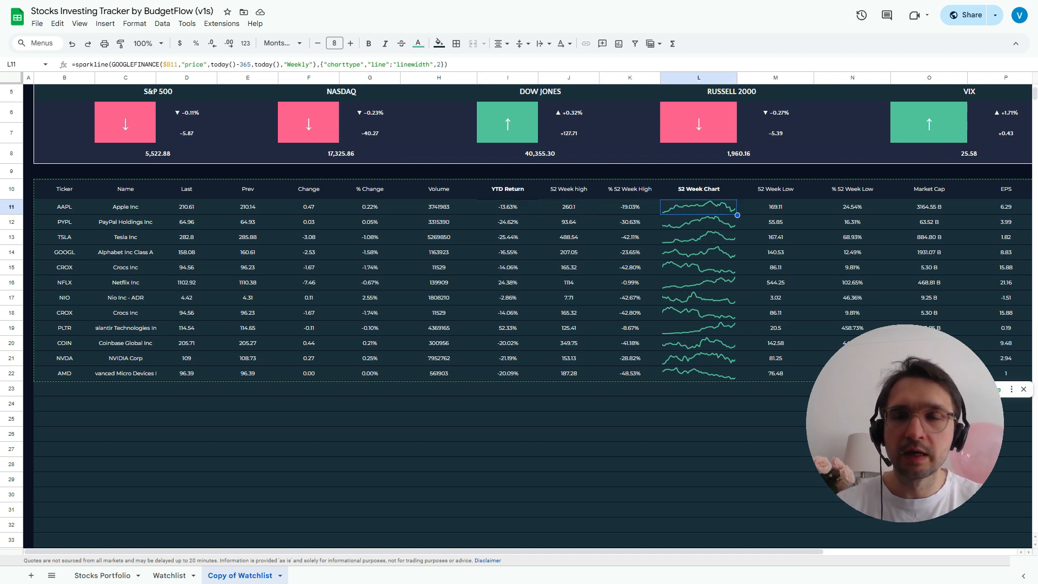
pyautogui.press('Left')
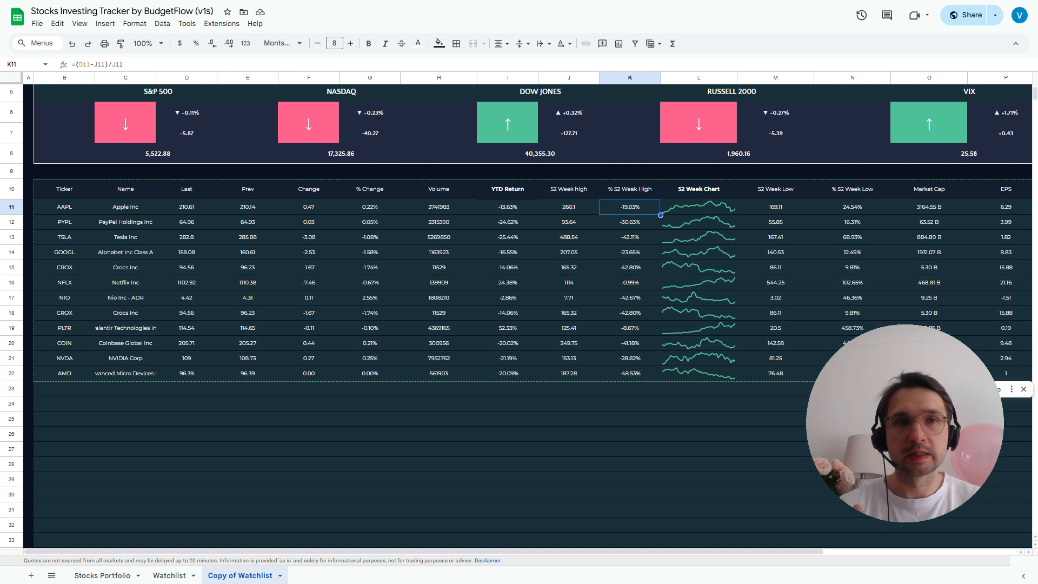
# Open the price formula in D11 and read the GOOGLEFINANCE help on its attribute, start date, end date and interval arguments
pyautogui.click(186, 207)
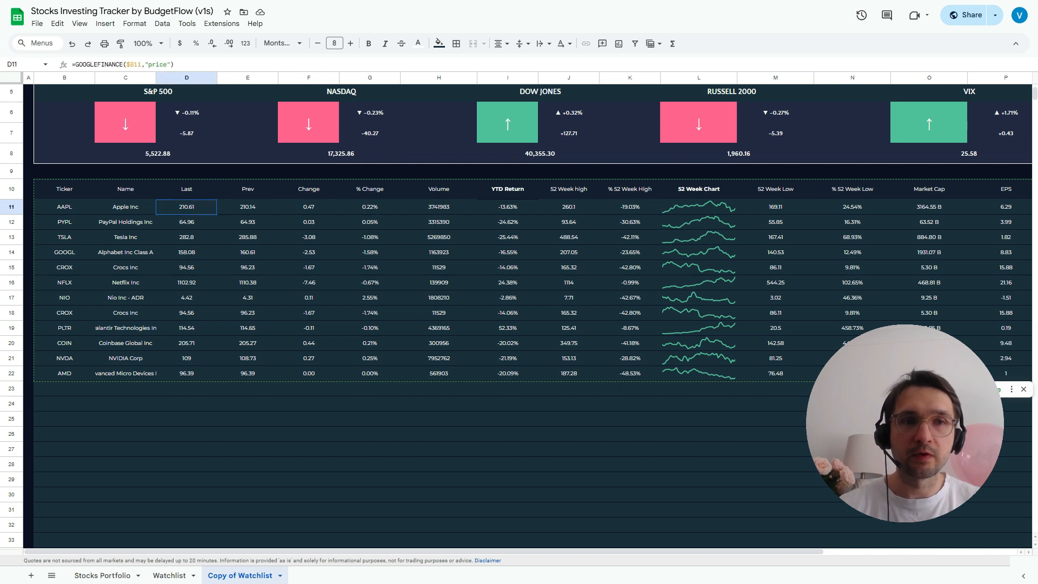
pyautogui.doubleClick(186, 207)
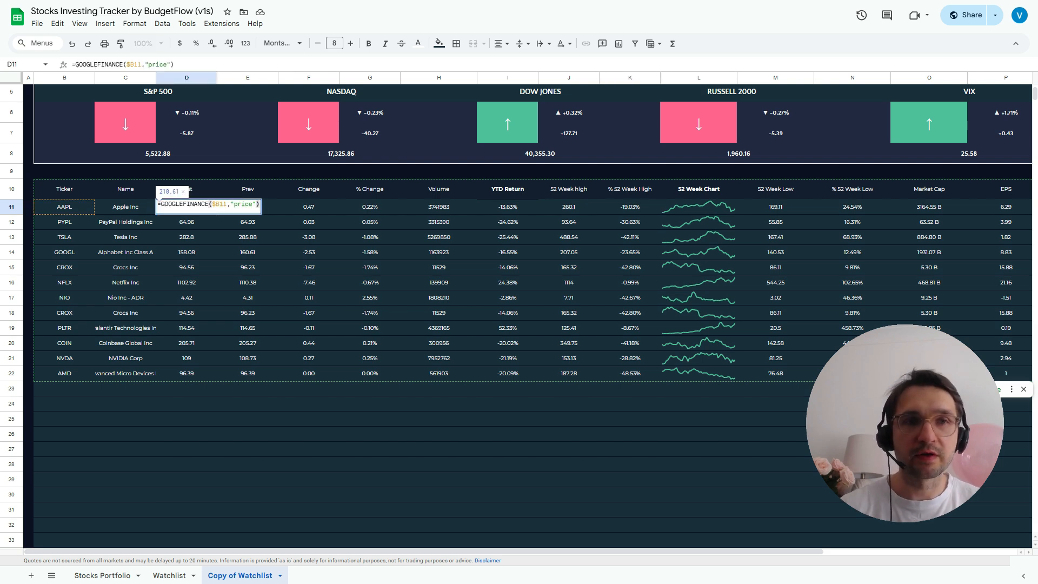
pyautogui.click(249, 205)
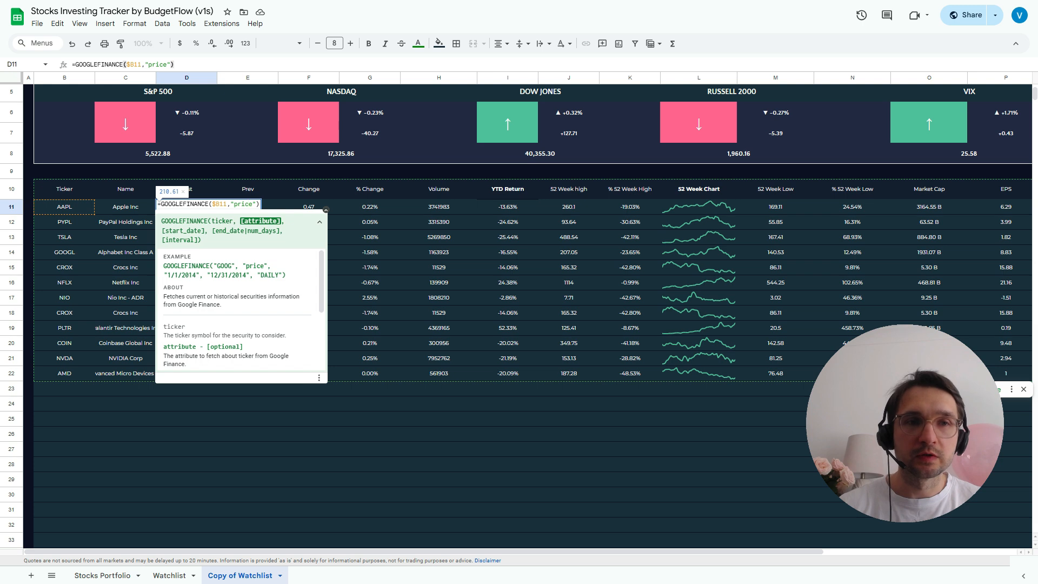
pyautogui.scroll(-3, 240, 303)
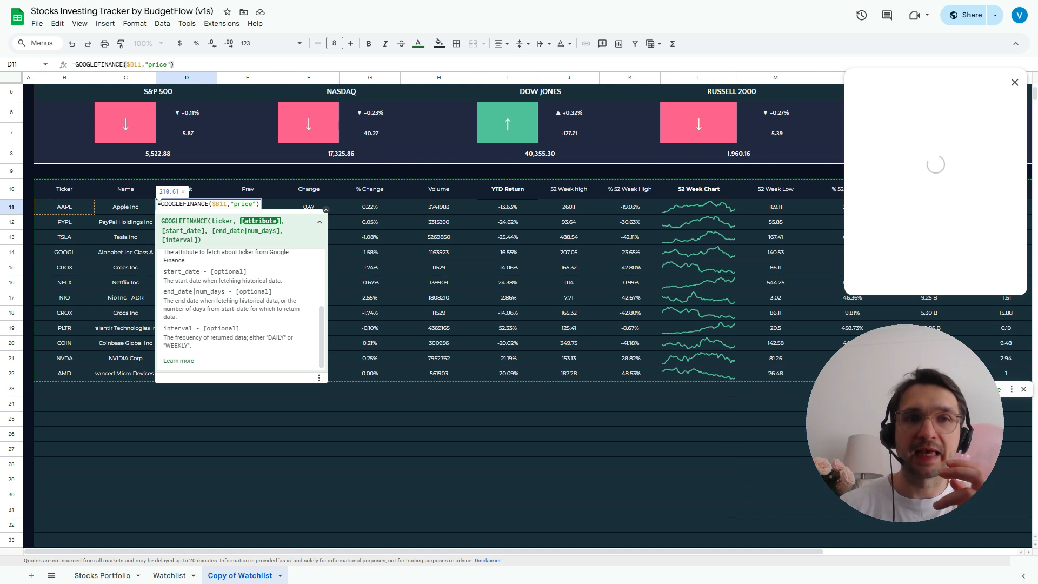
pyautogui.click(319, 221)
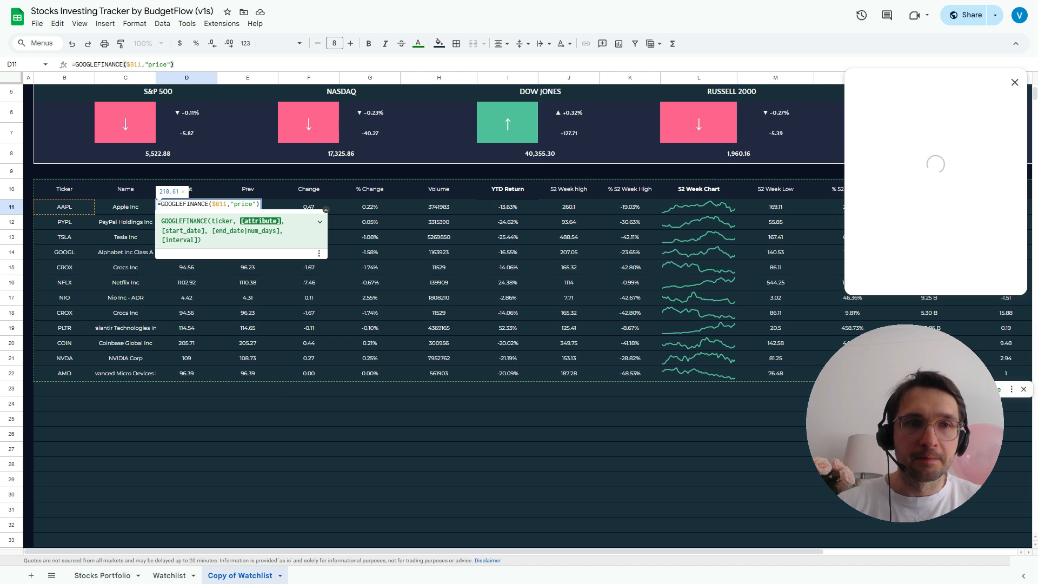
pyautogui.click(319, 222)
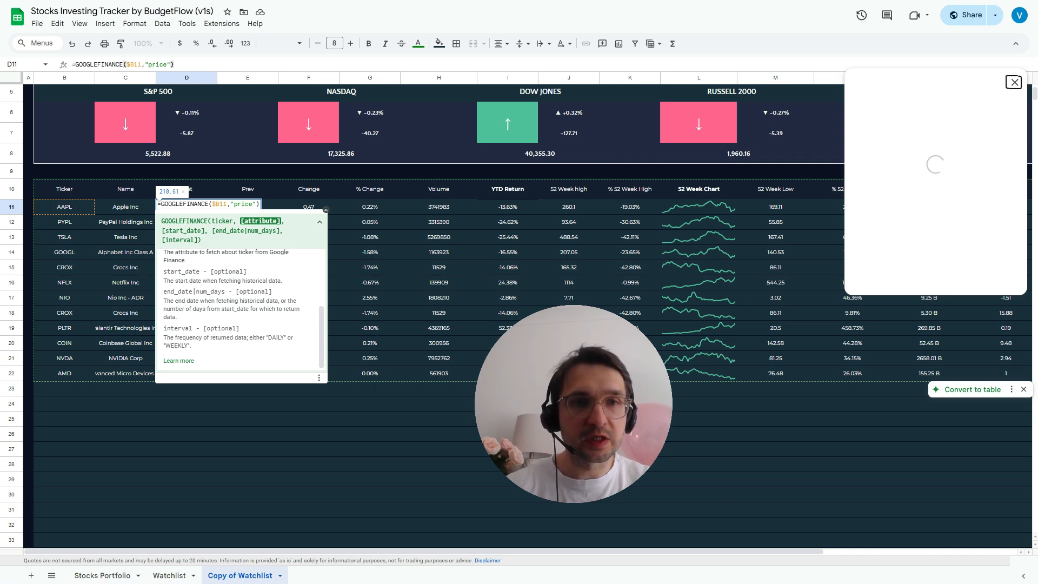
pyautogui.click(439, 222)
pyautogui.scroll(-1, 438, 222)
pyautogui.scroll(3, 438, 243)
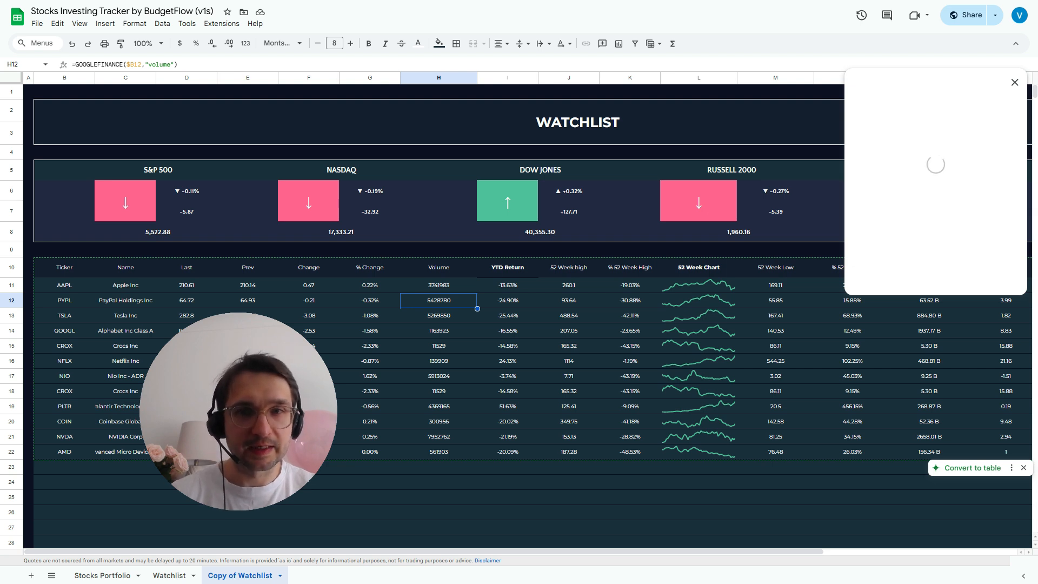
pyautogui.hscroll(3, 527, 314)
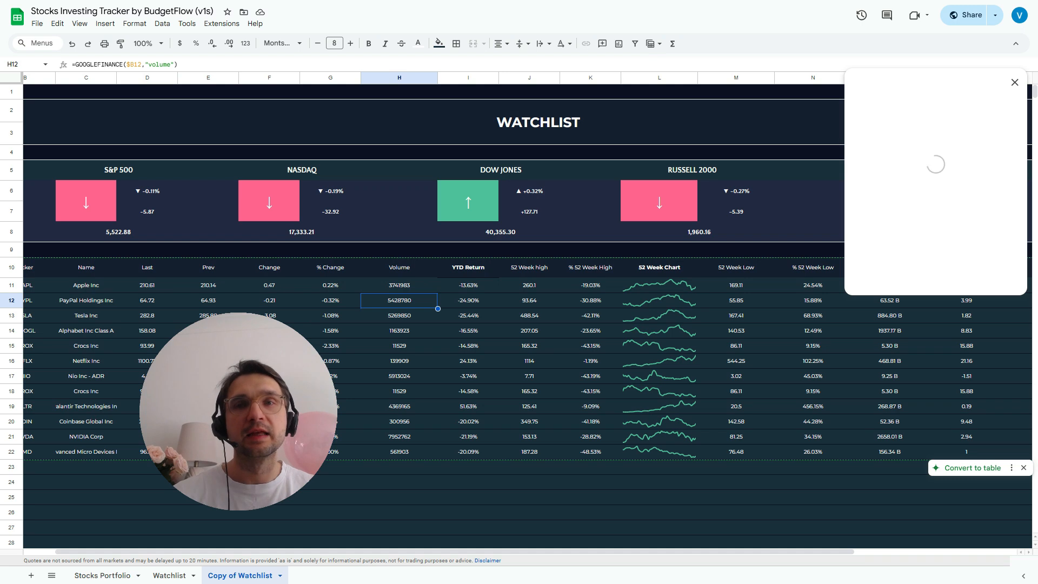